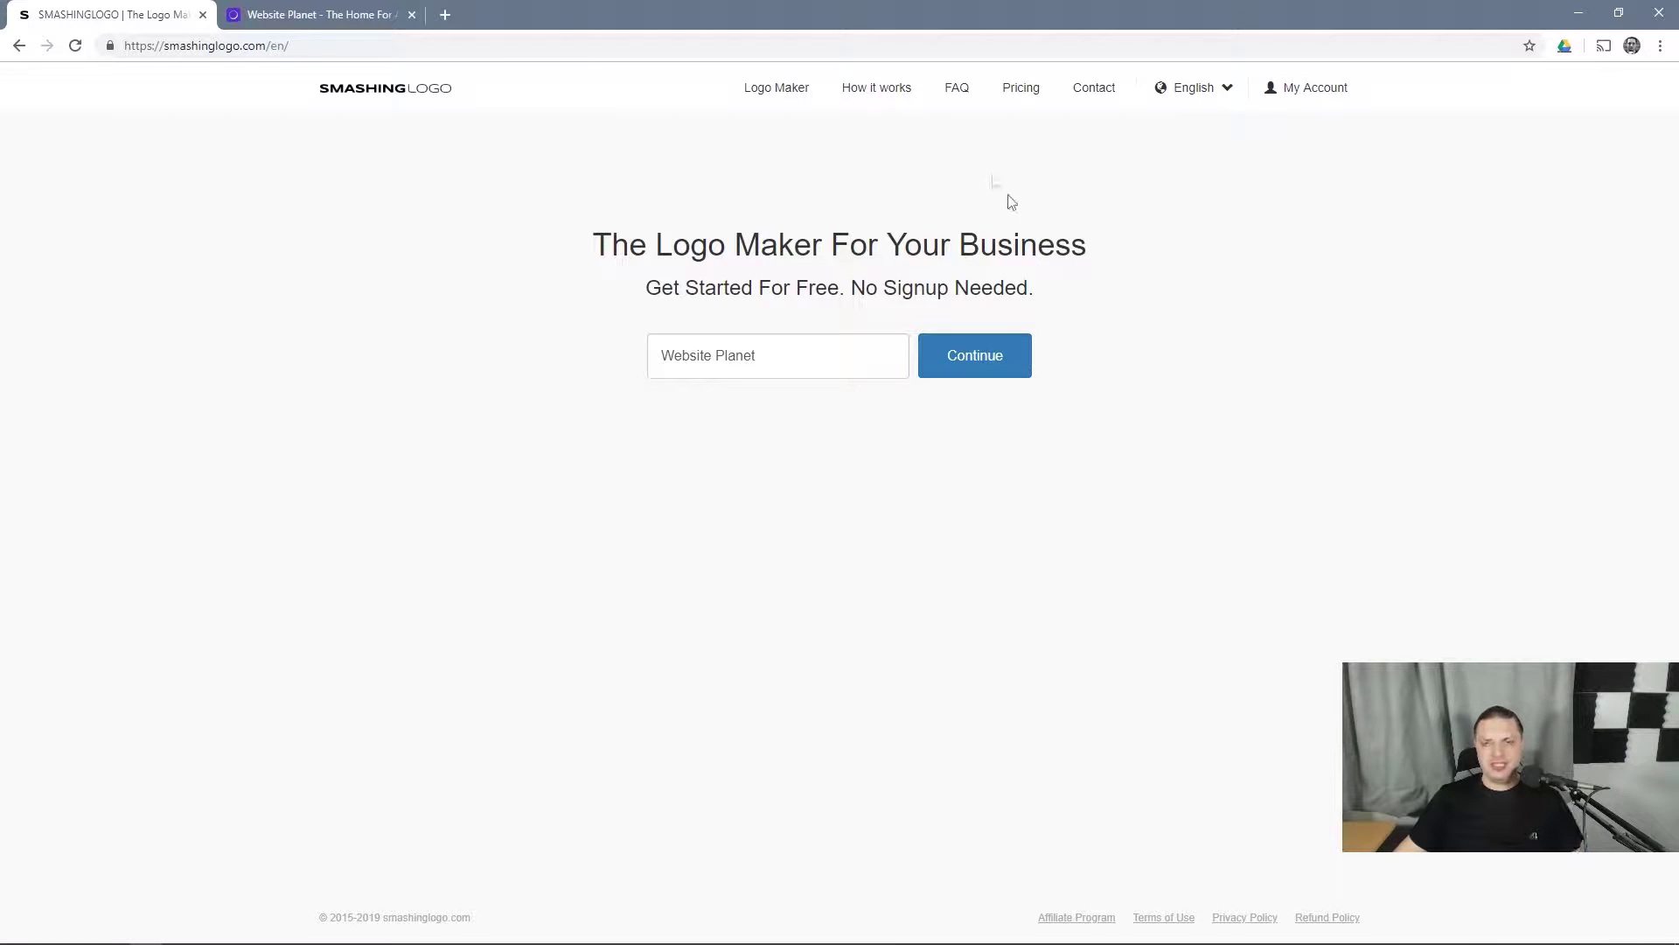
- Download the Business plan's sample package from the Pricing page and open the zip
click(1031, 95)
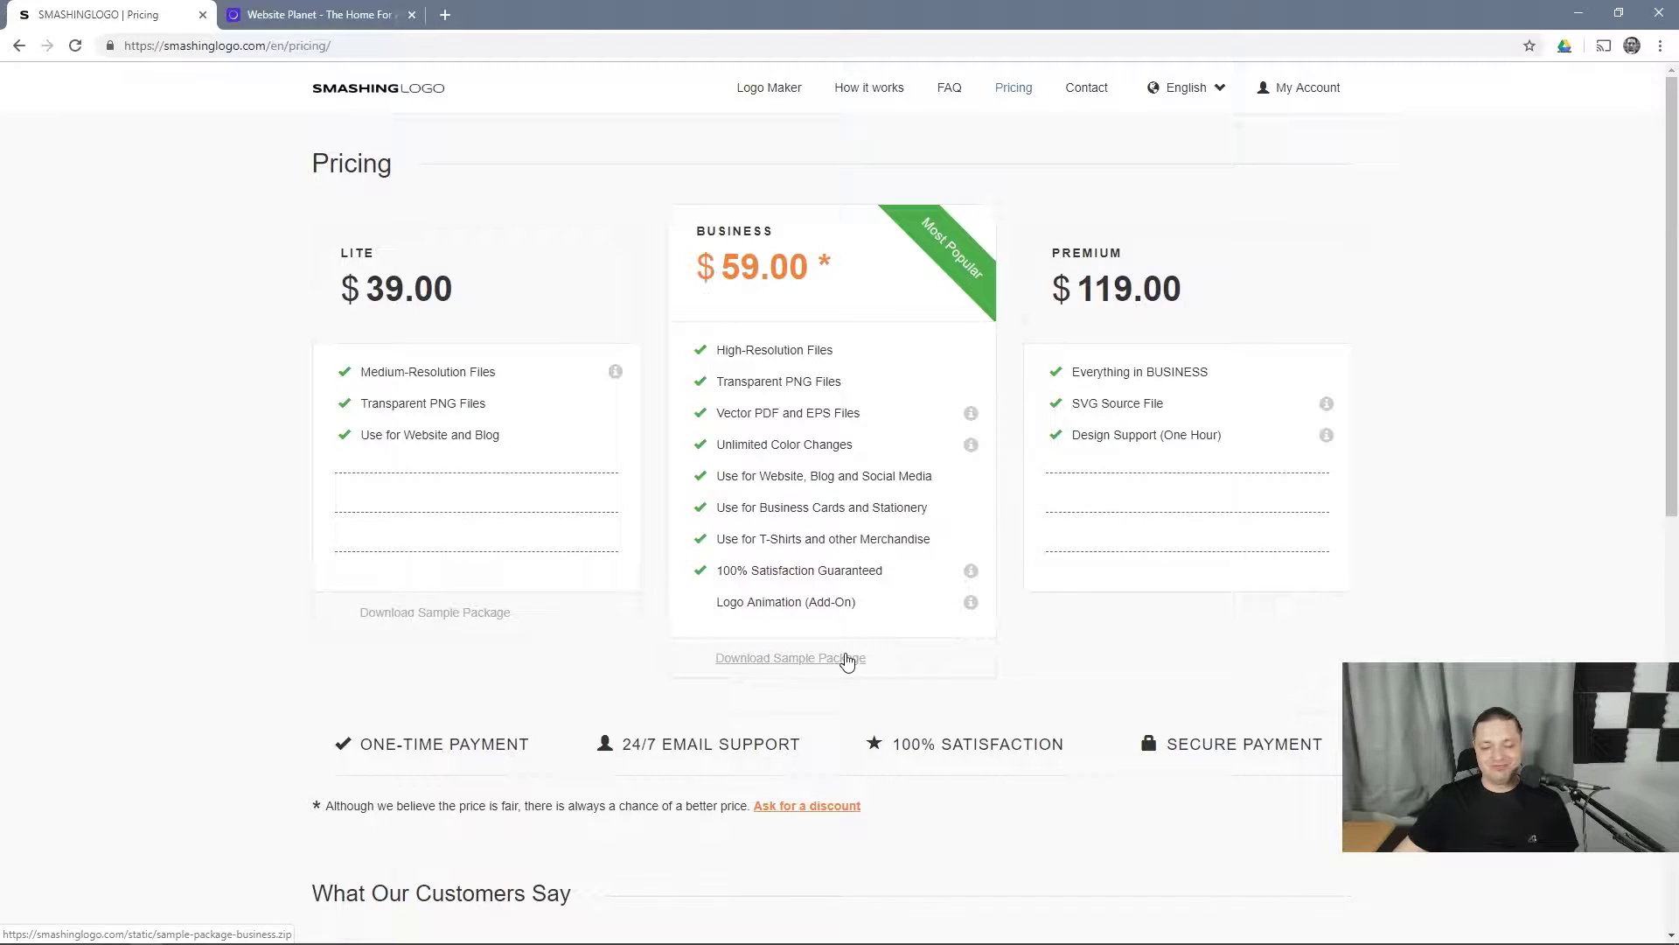
click(847, 660)
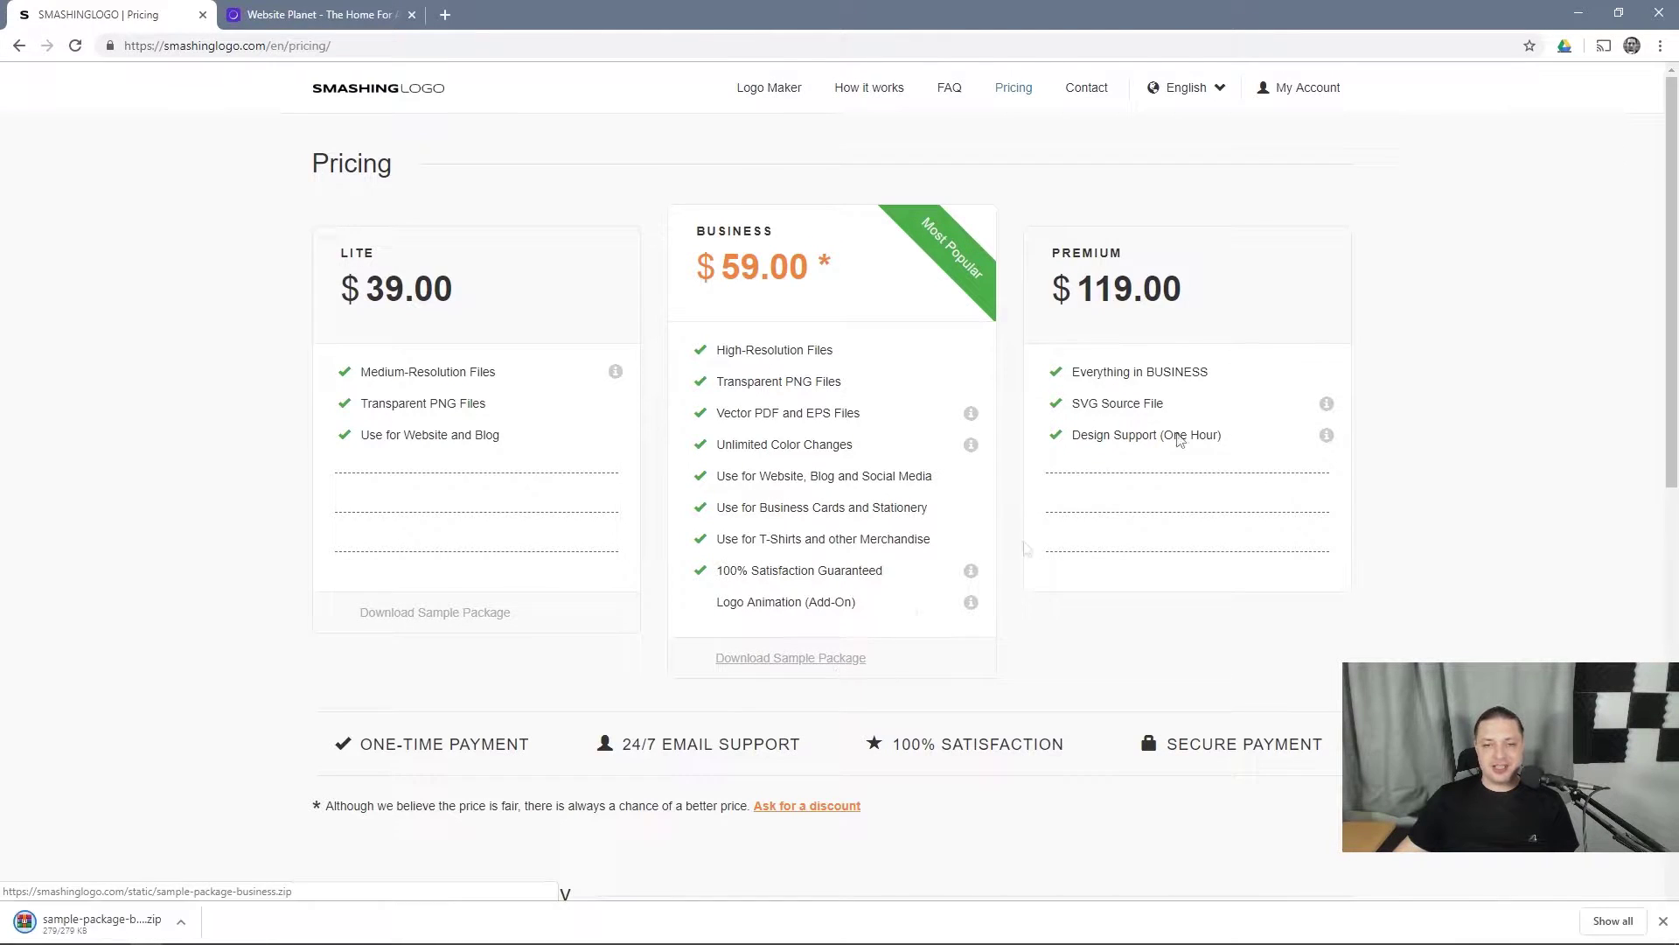
click(113, 925)
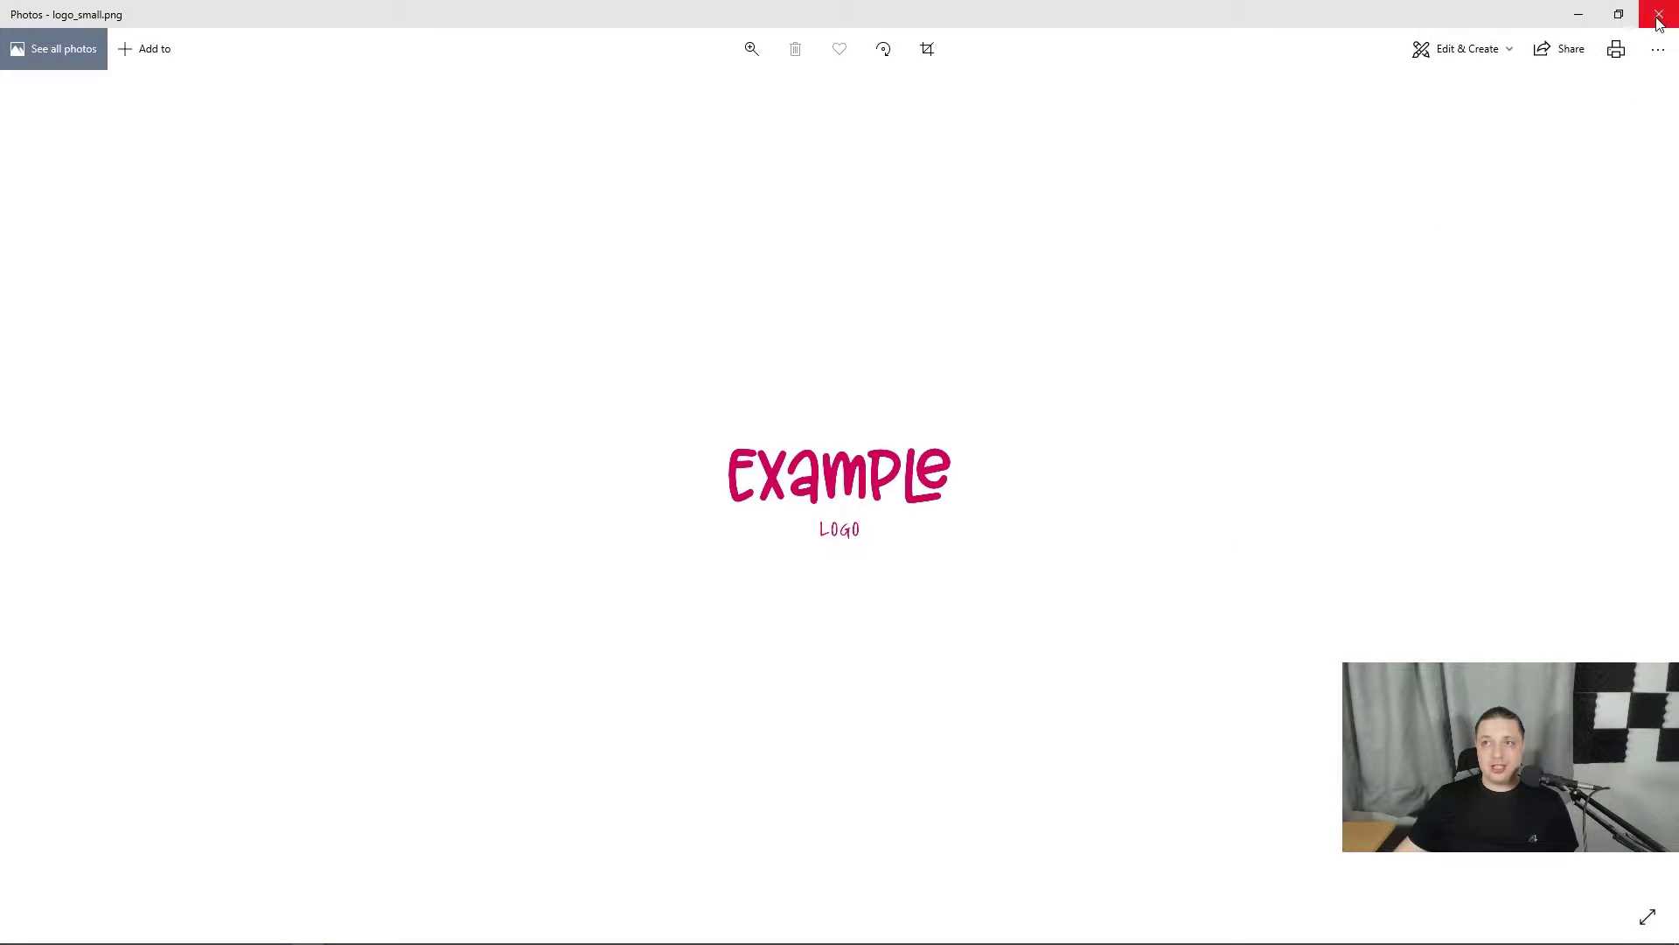
- Preview logo_small.png and logo_high_resolution.png in Photos, then close the WinRAR archive
click(1659, 19)
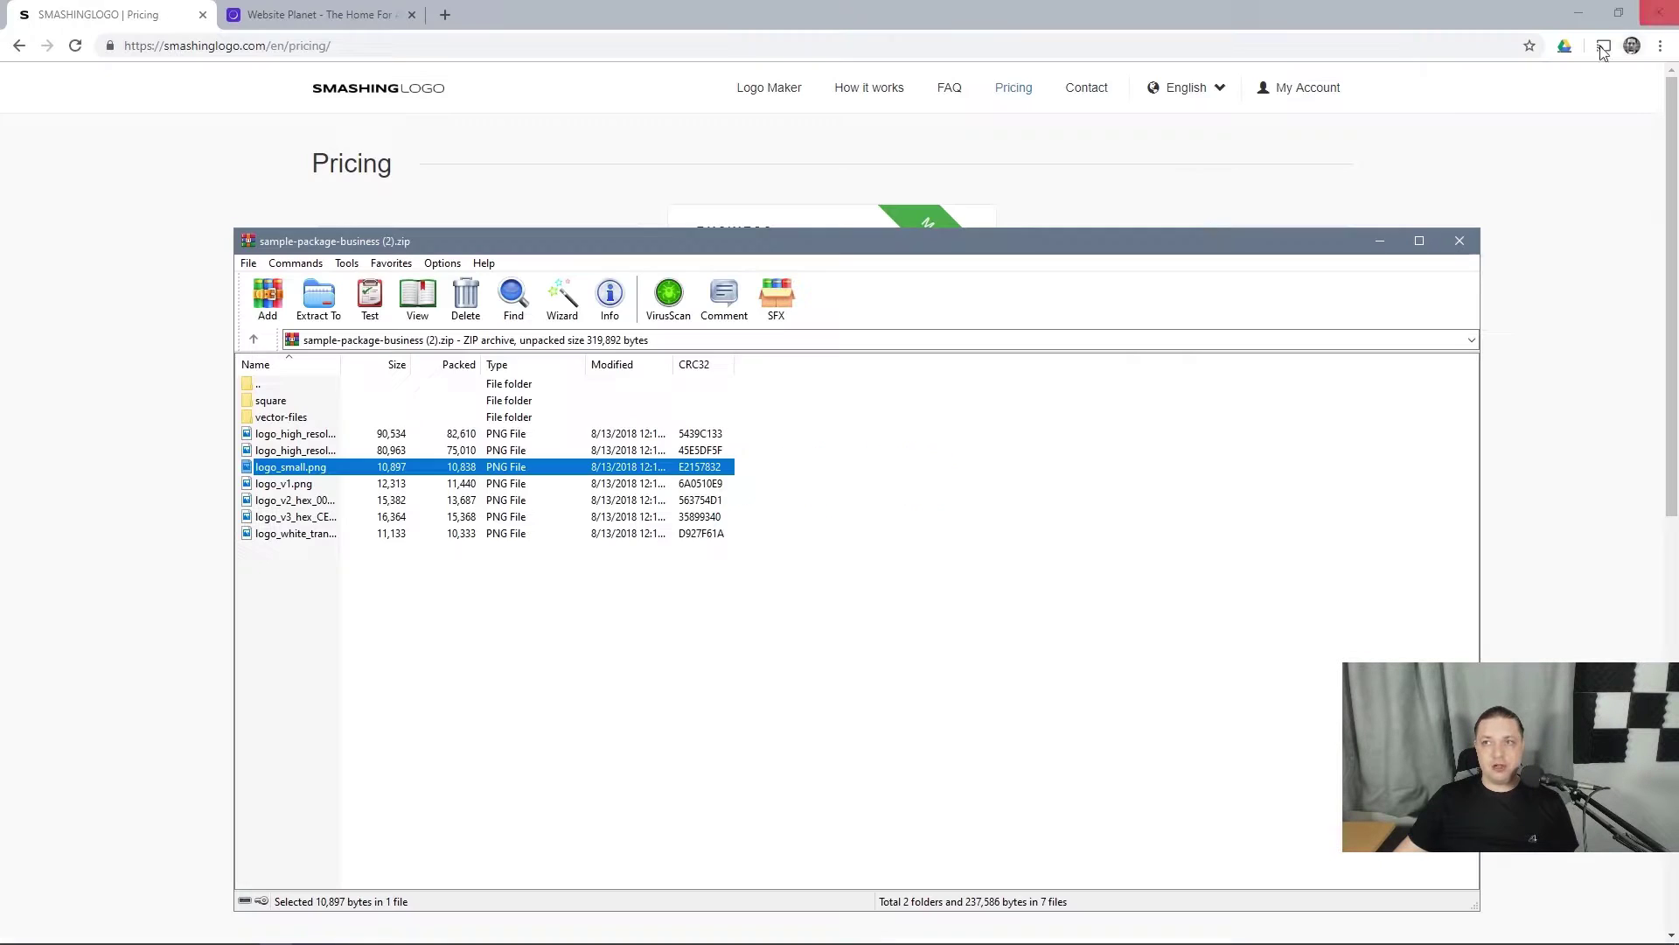
double_click(320, 434)
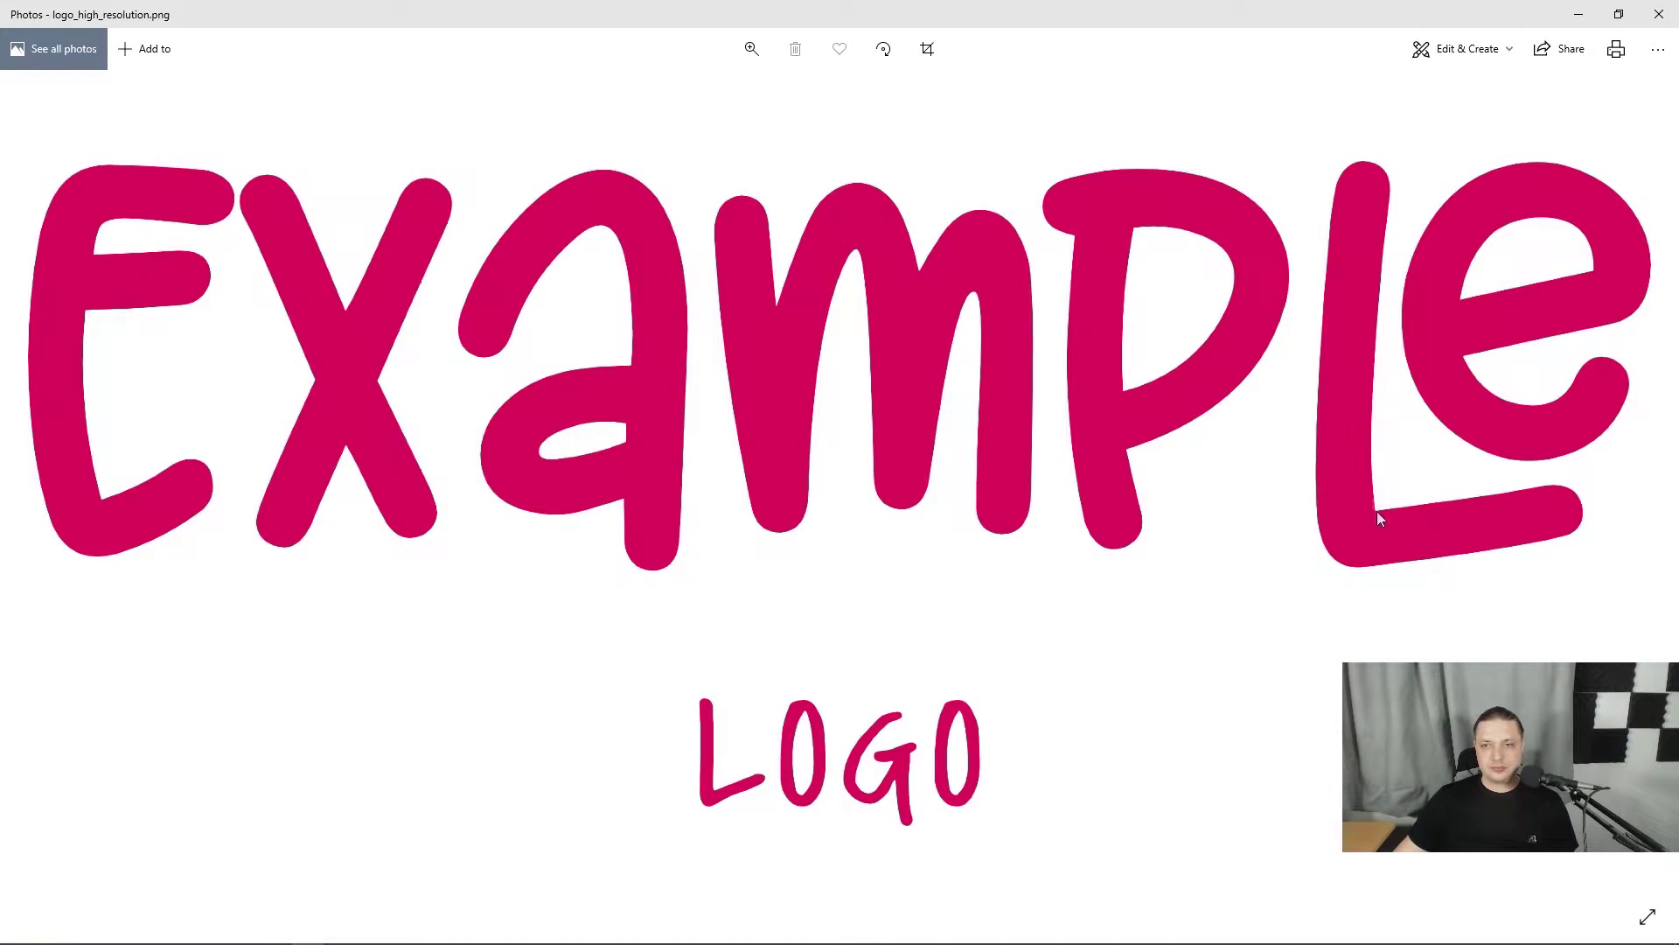
click(1657, 16)
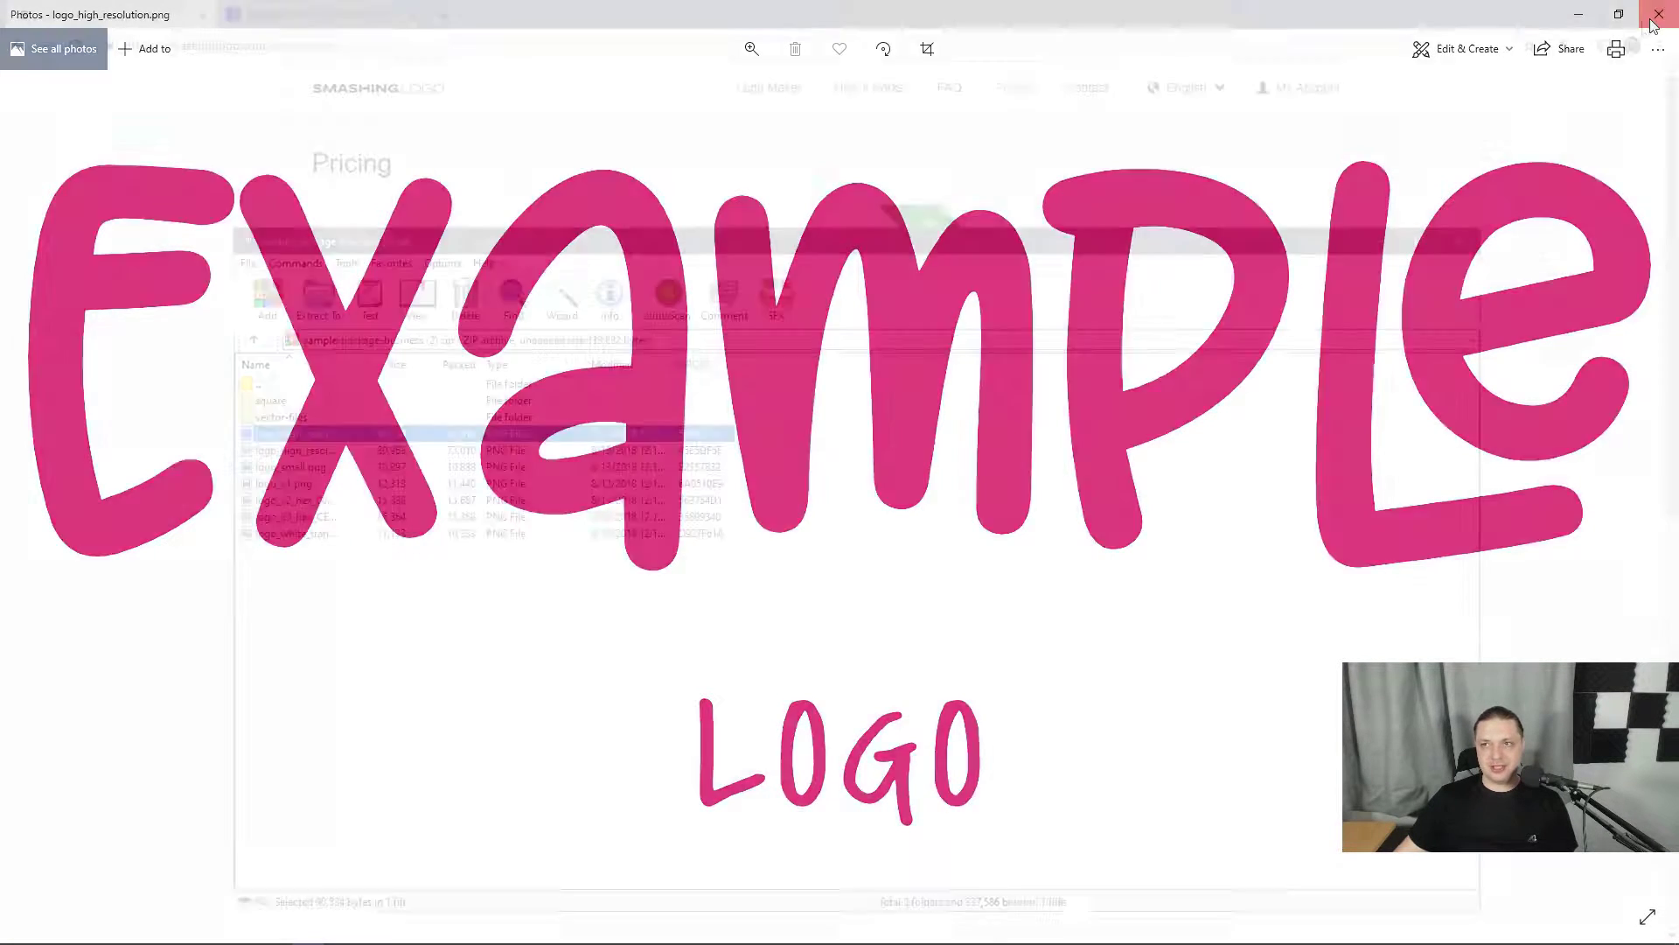
click(1459, 241)
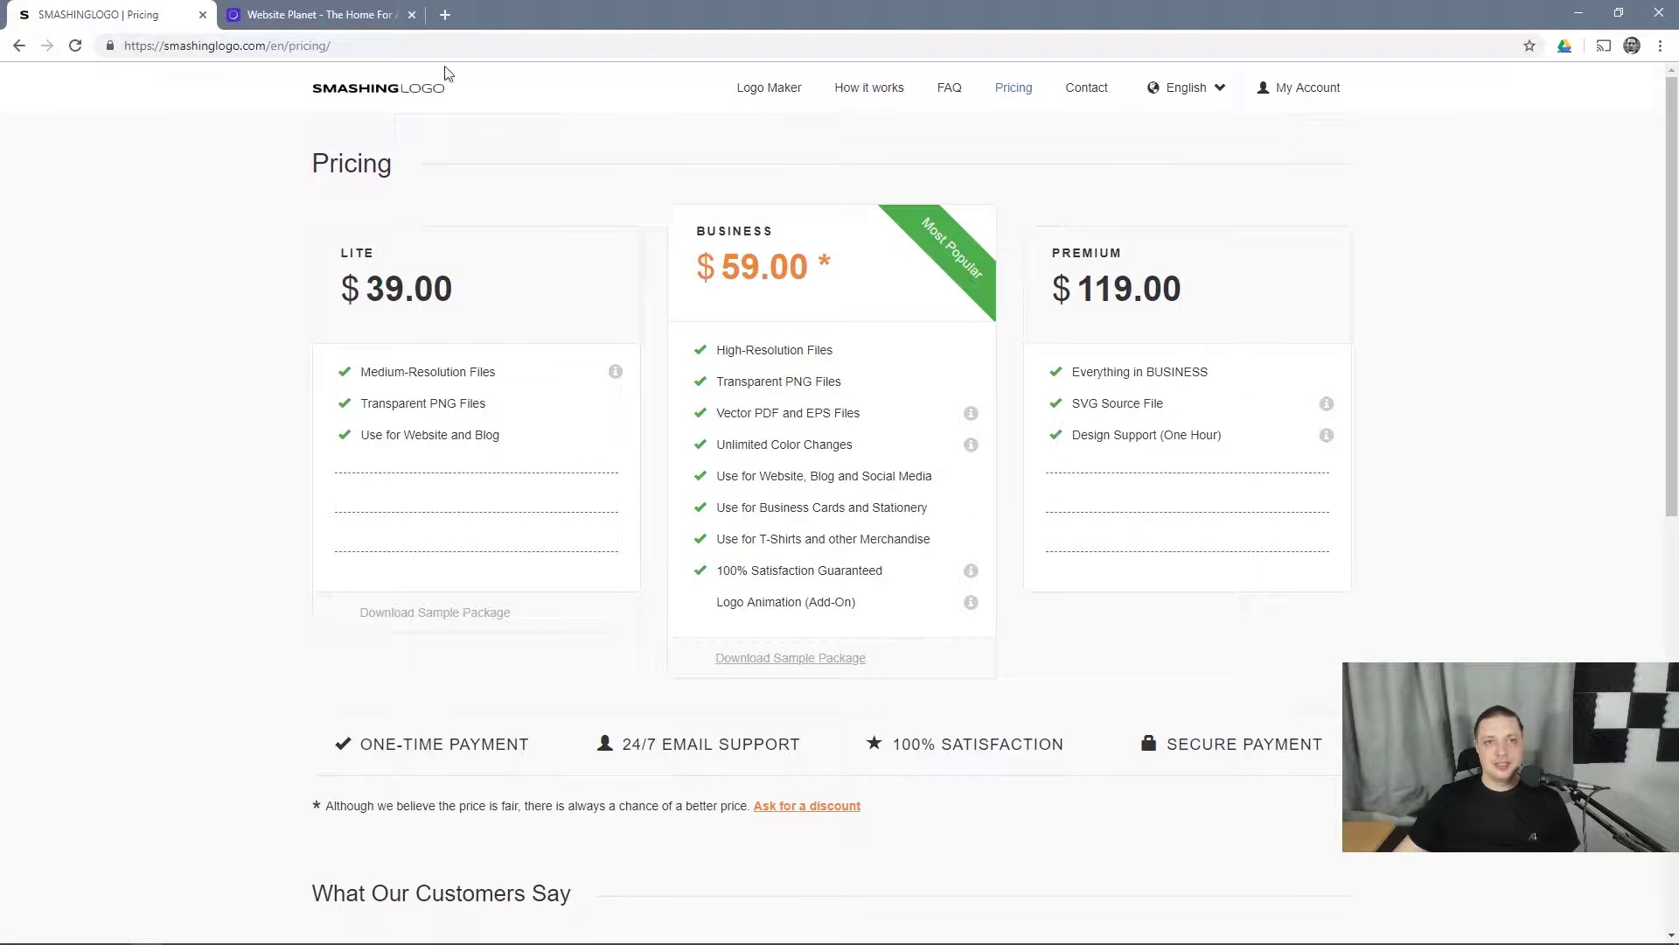
- Return to the SmashingLogo home page with 'Website Planet' as the business name, glancing at the Website Planet tab
click(385, 88)
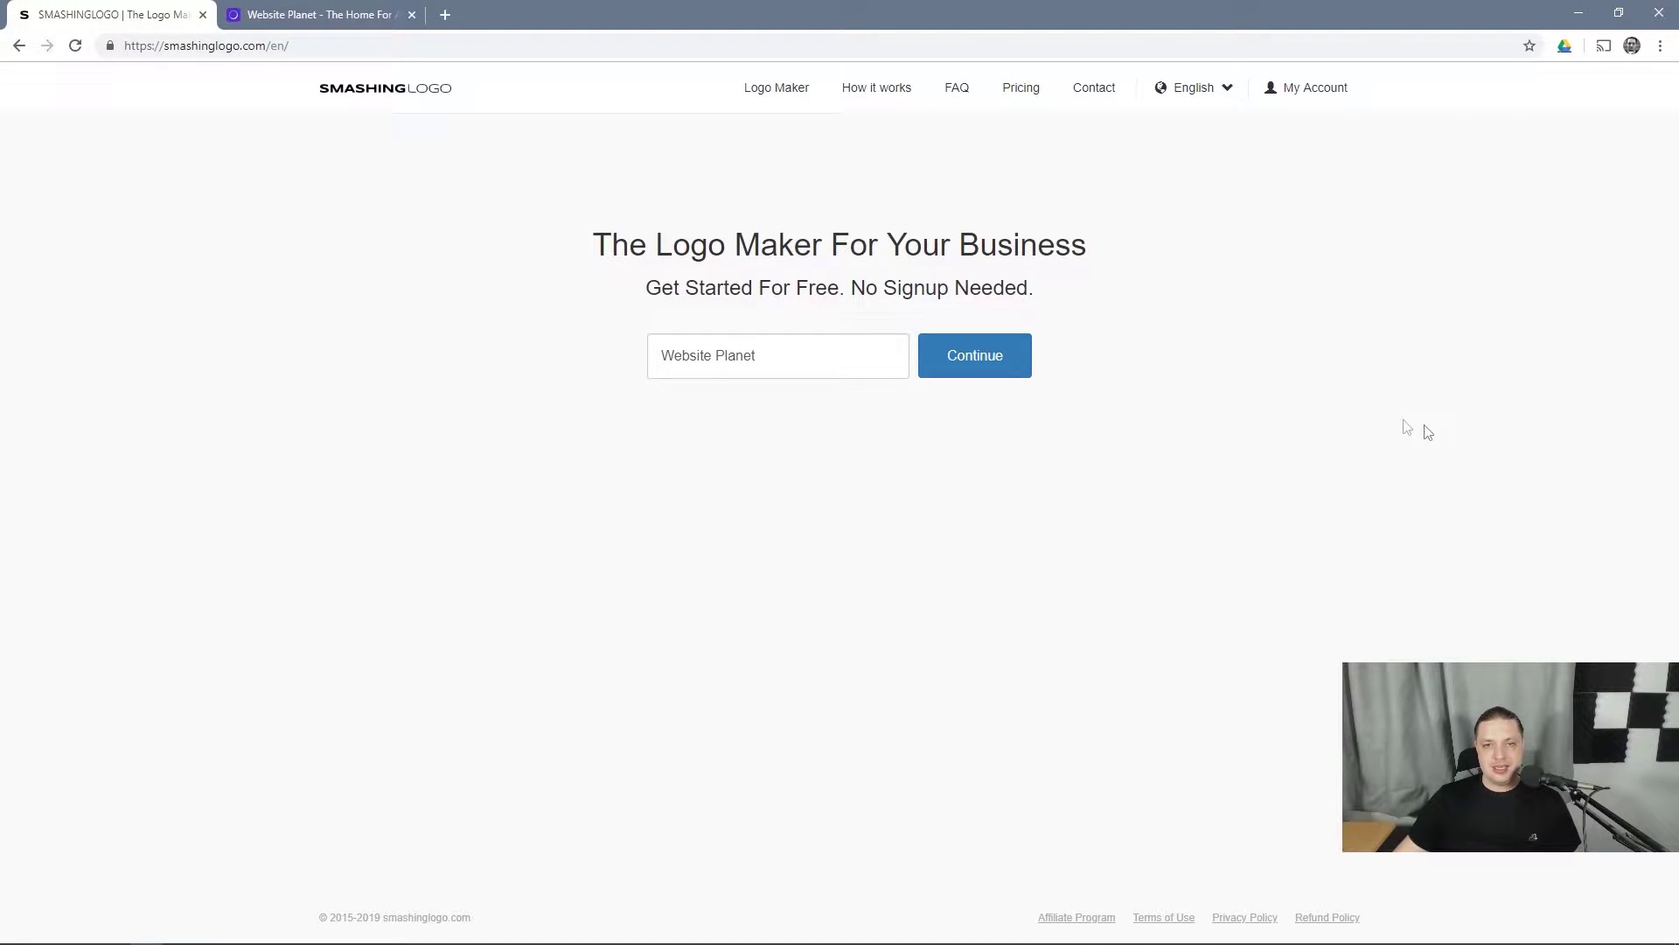
click(751, 361)
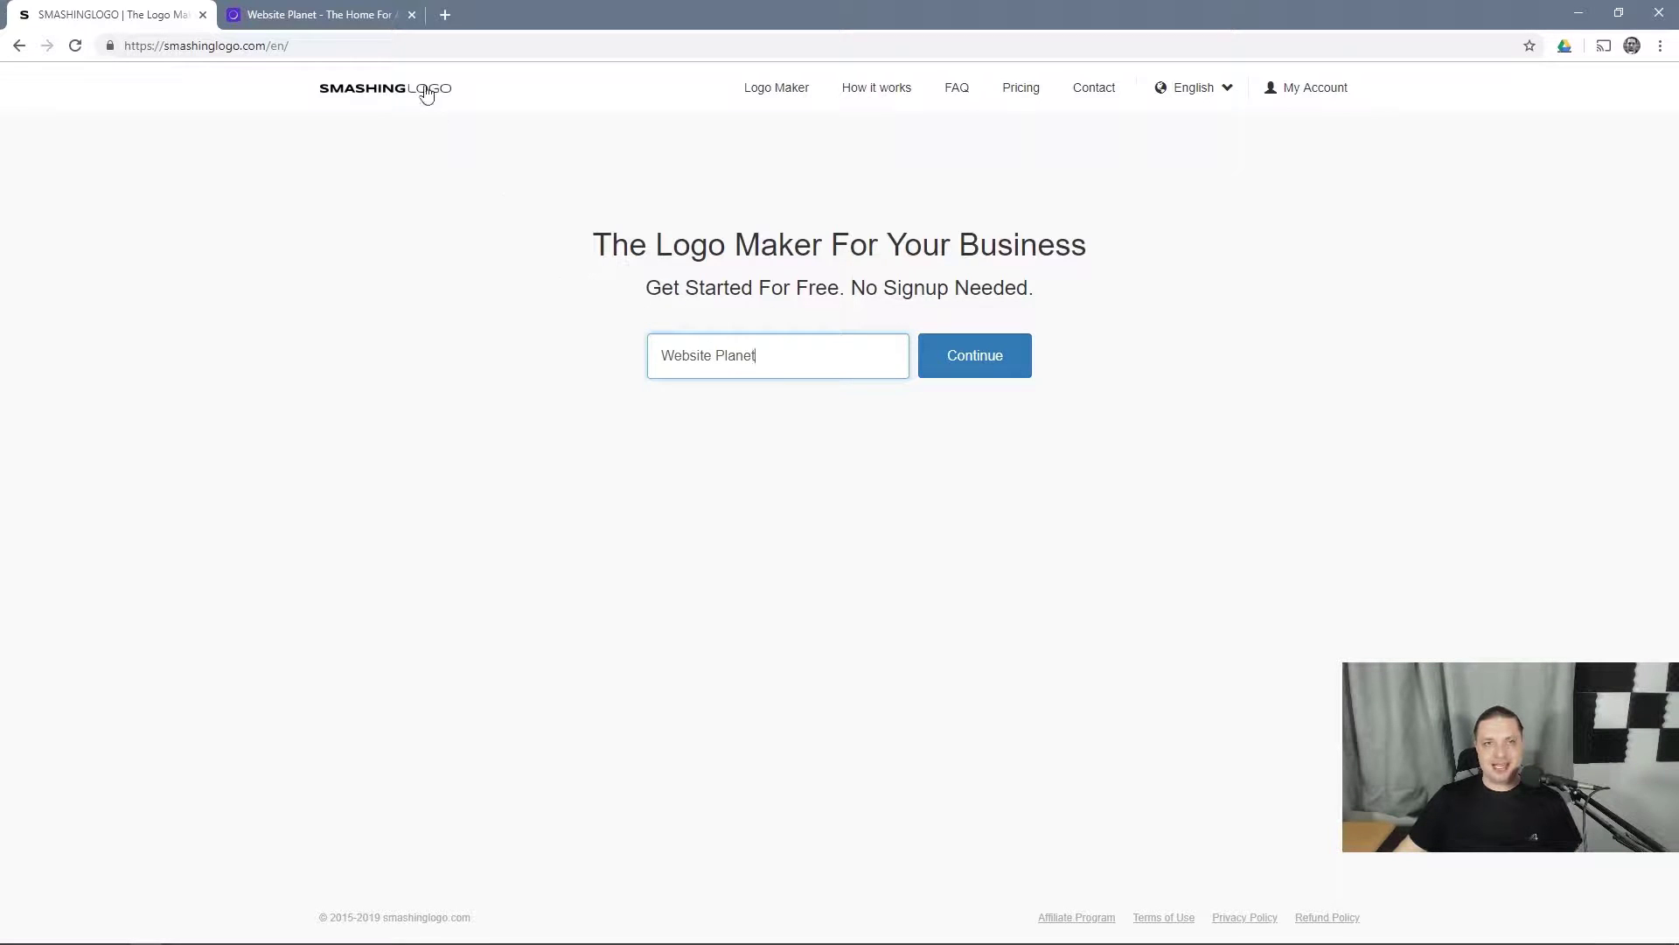
click(317, 10)
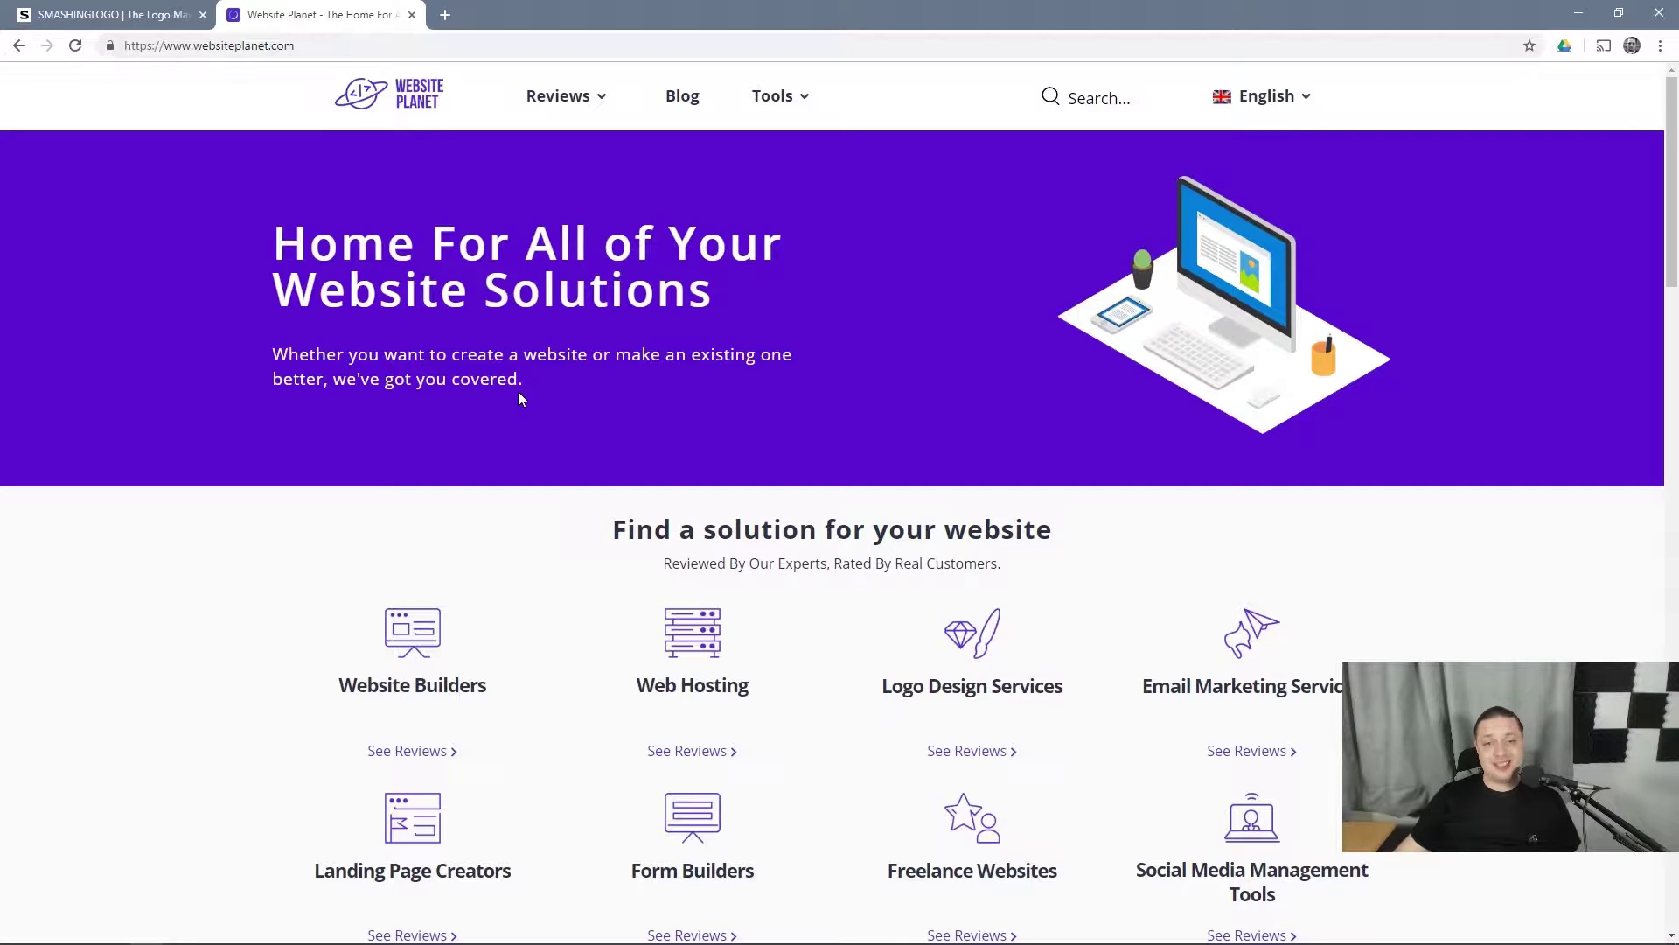
click(87, 14)
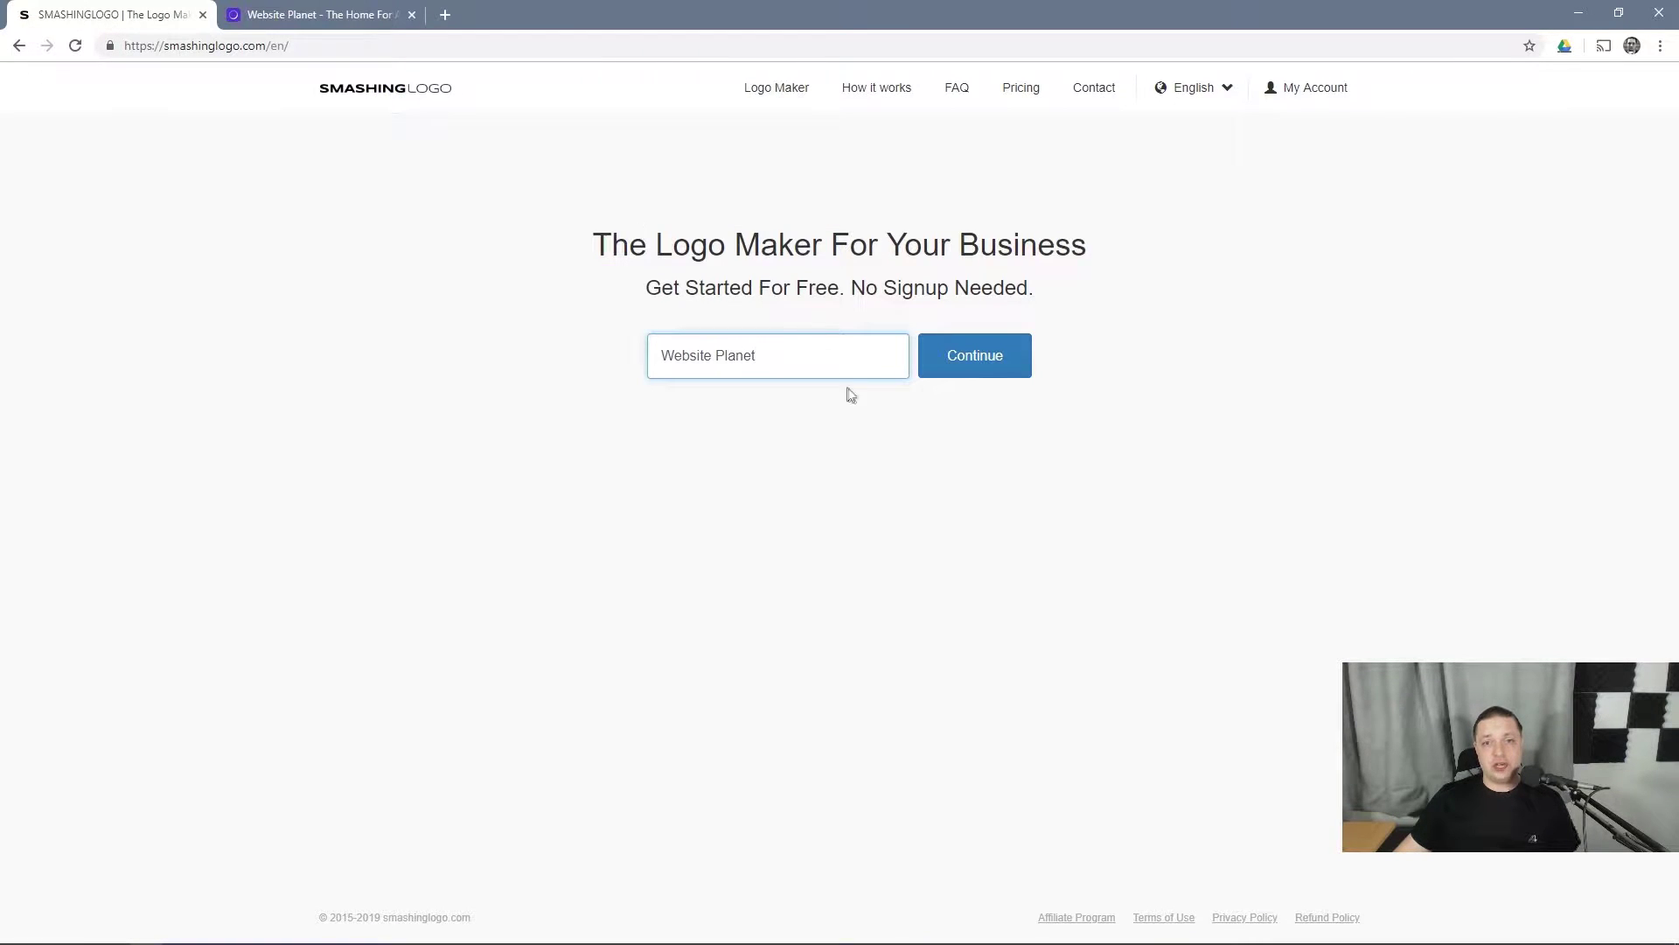
- Generate Website Planet logo designs and load more of them
click(993, 359)
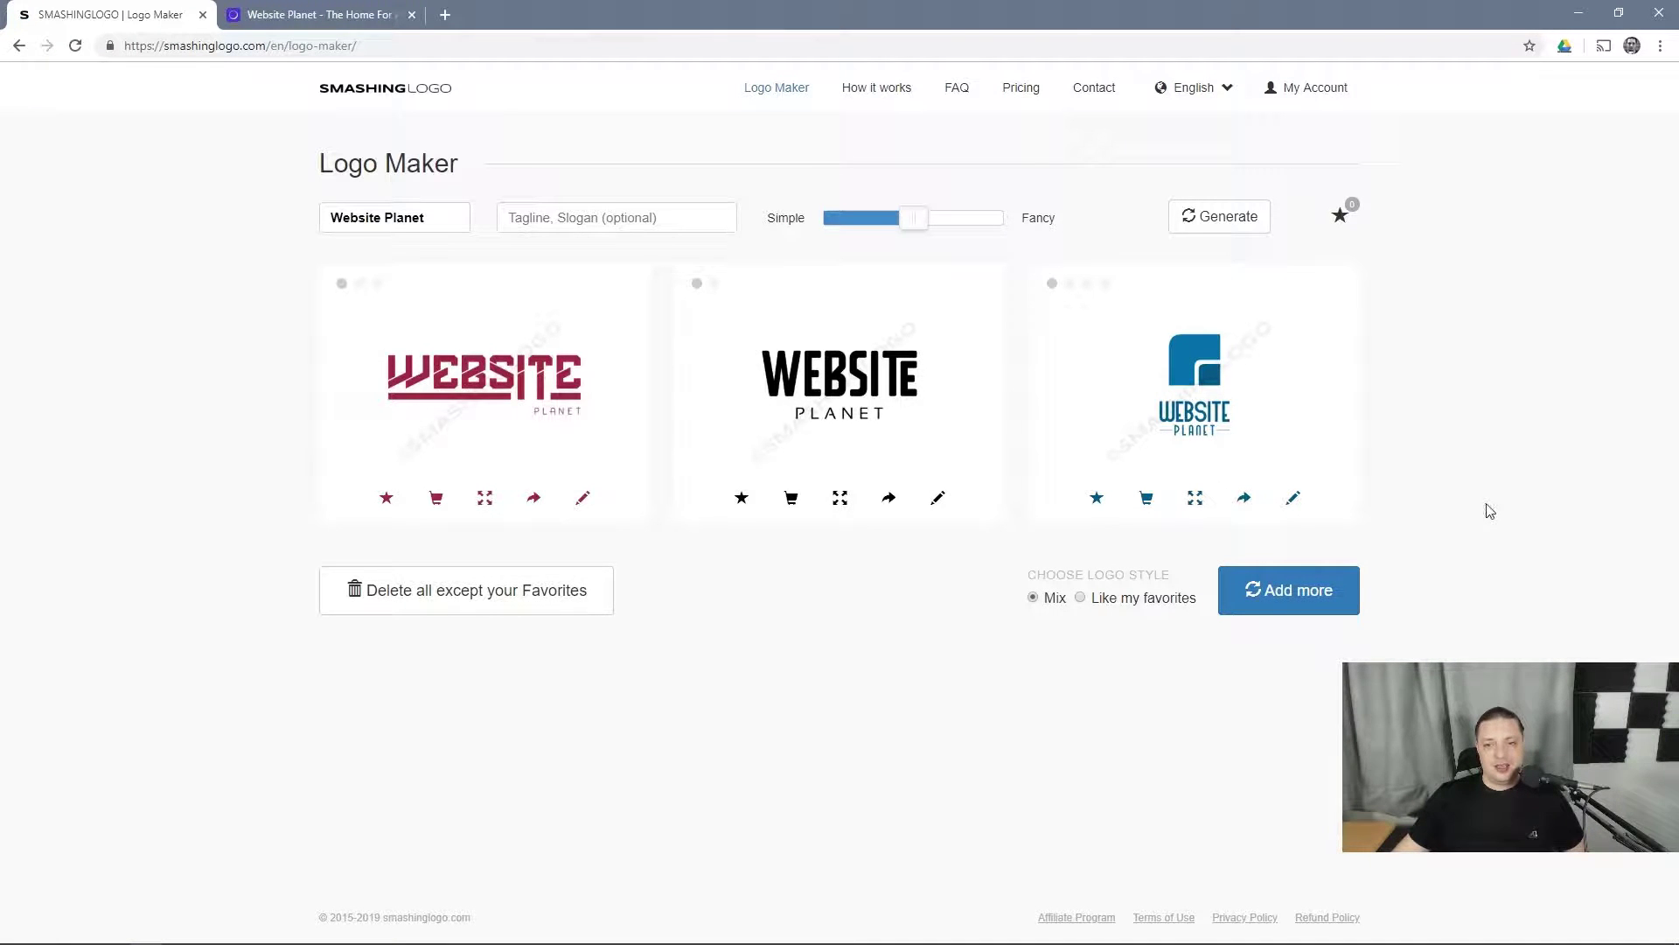
click(1286, 589)
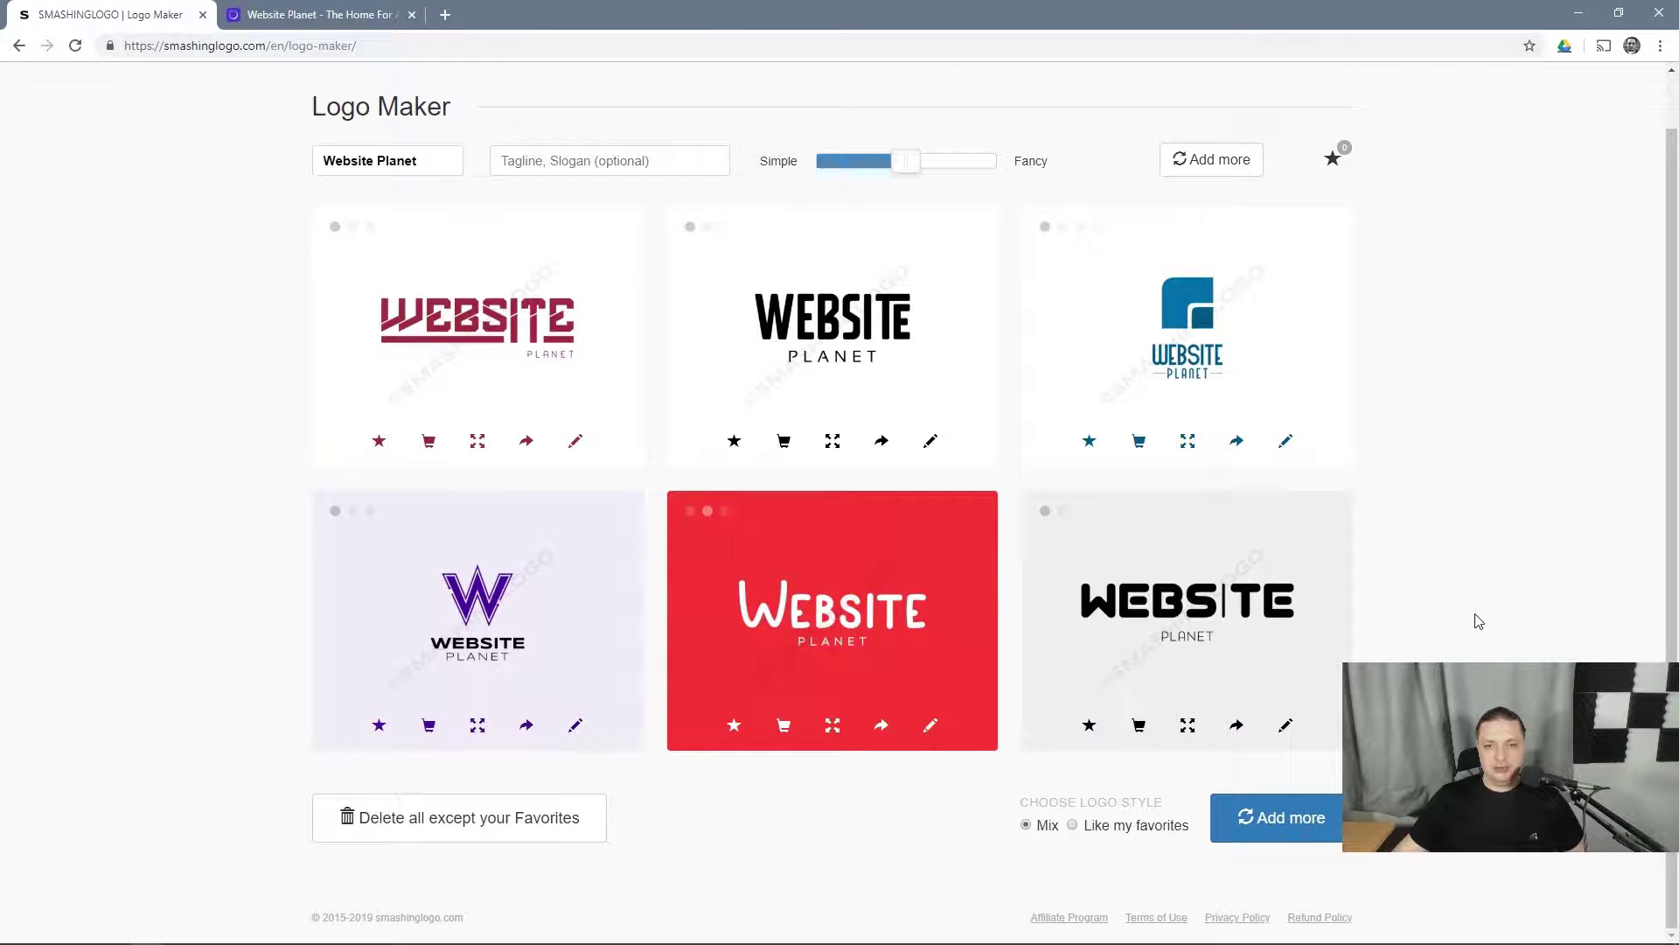
scroll(1484, 625, up, 1)
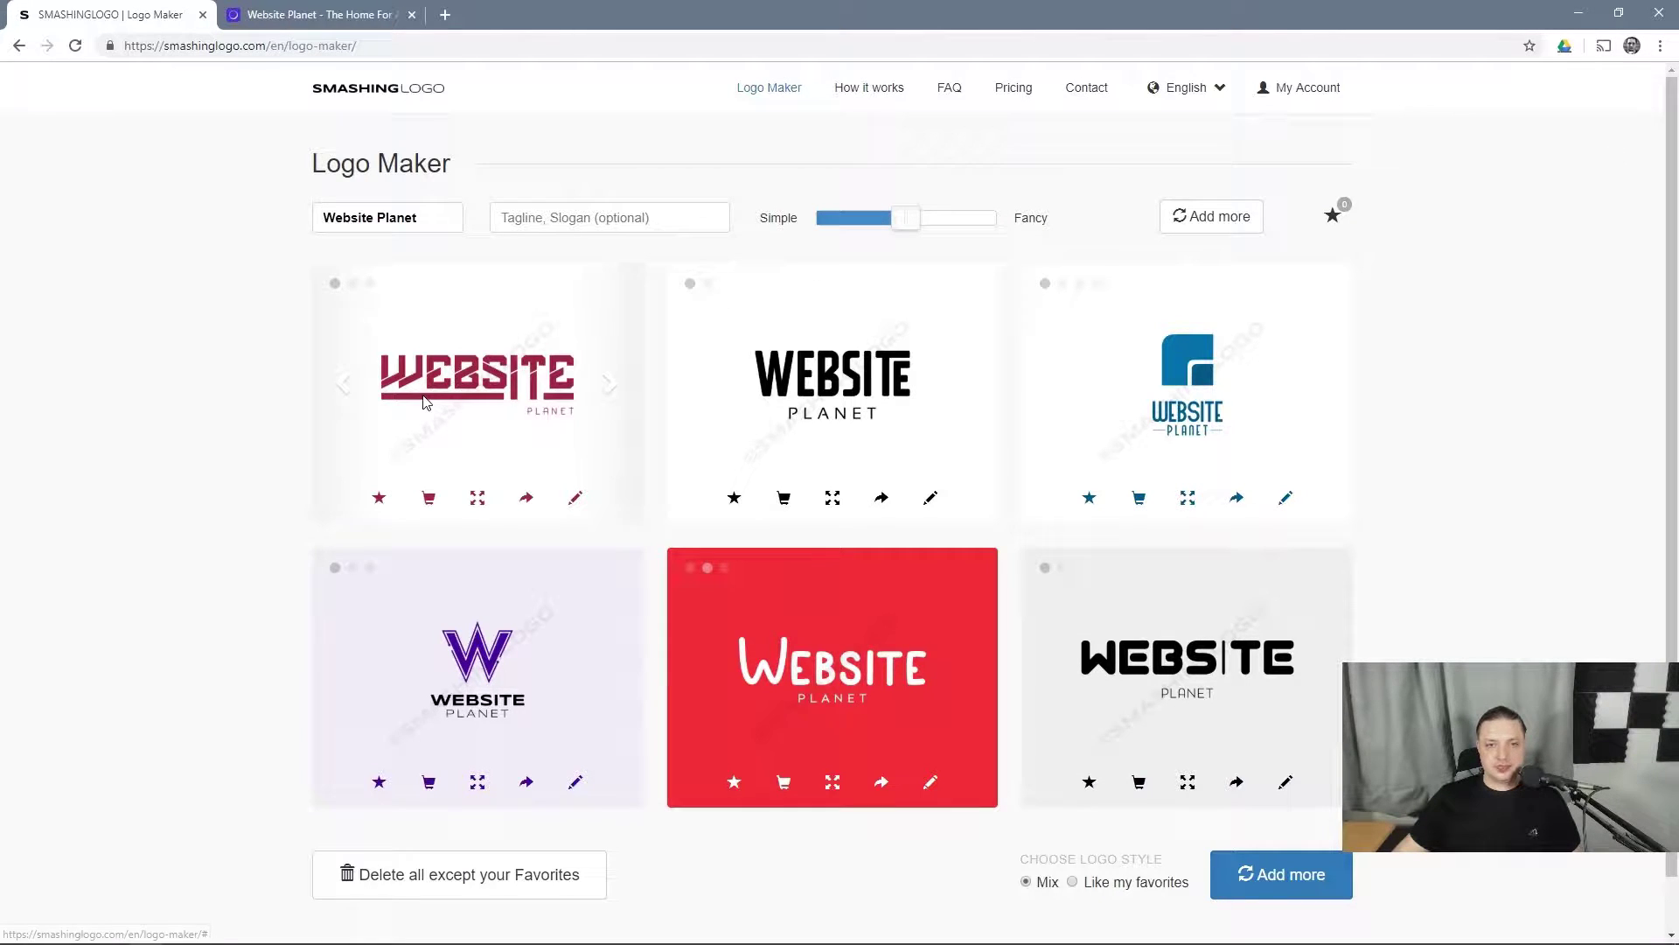
- Cycle the first design's variants until it shows white on maroon
click(611, 384)
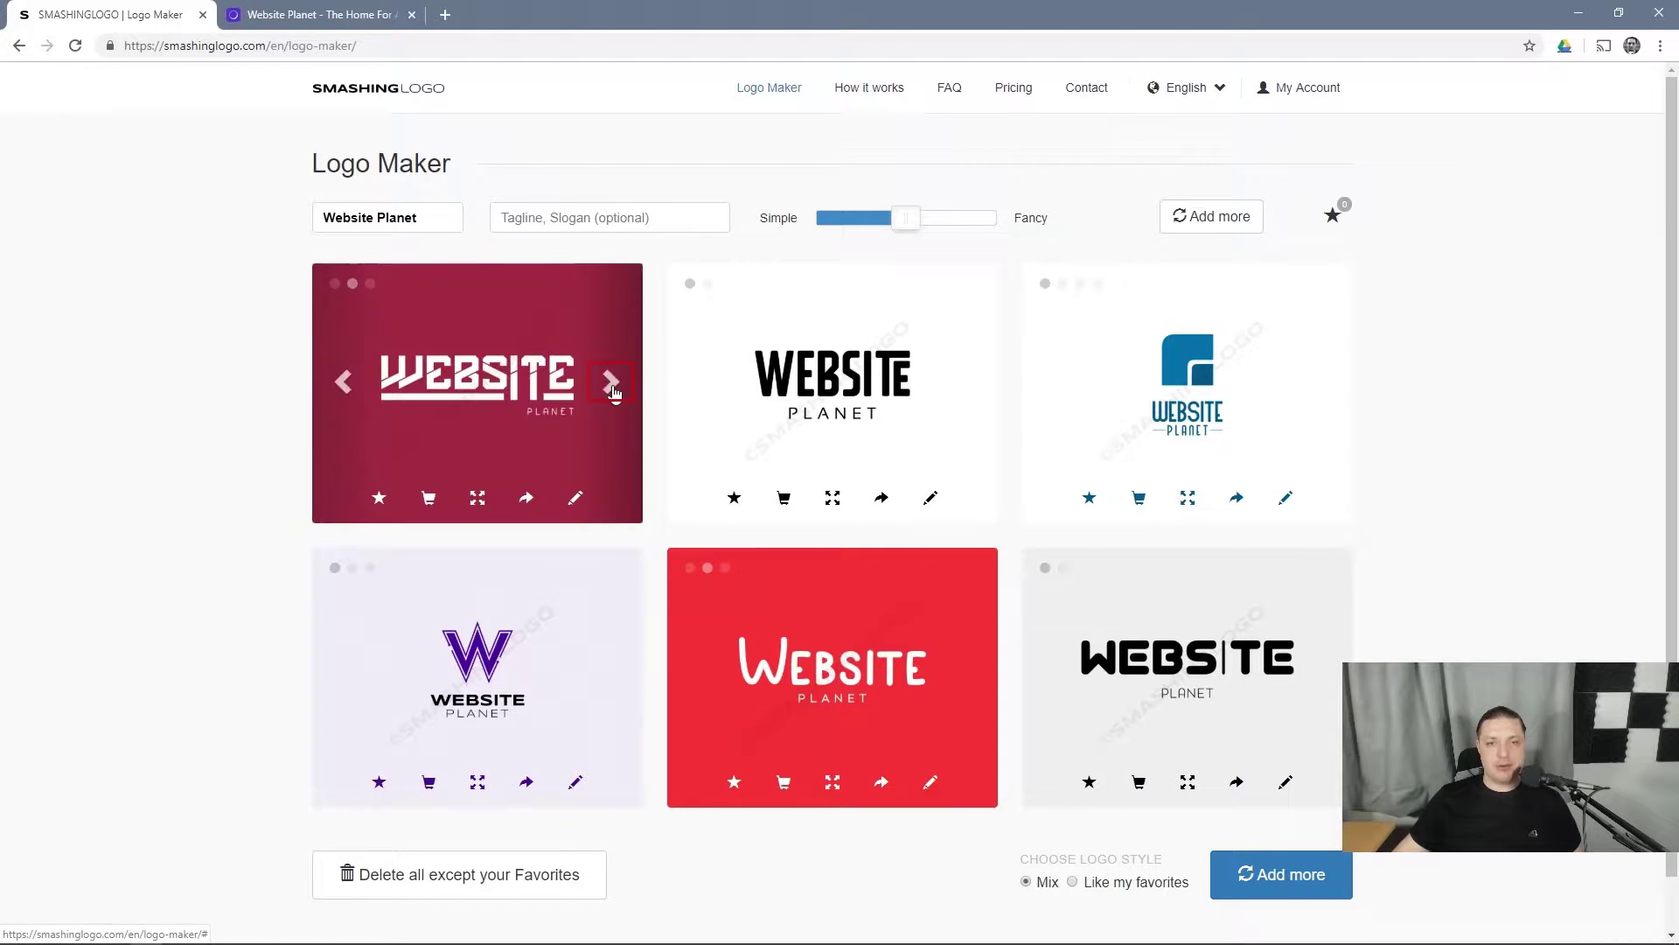
click(611, 385)
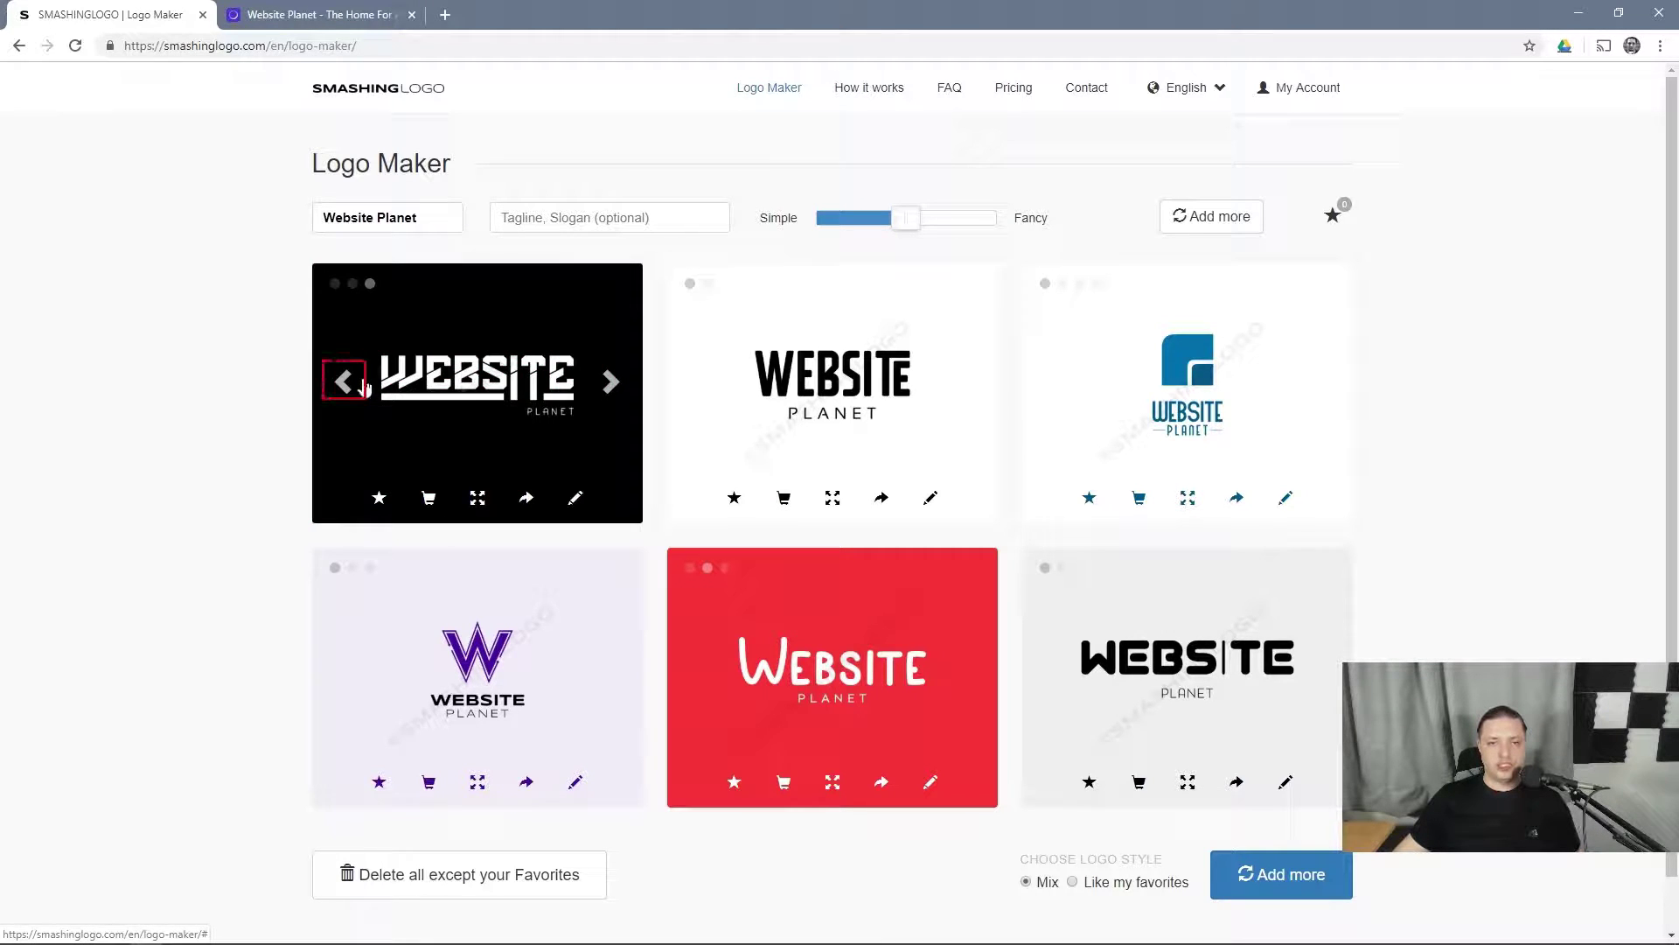
click(343, 381)
click(616, 385)
click(615, 385)
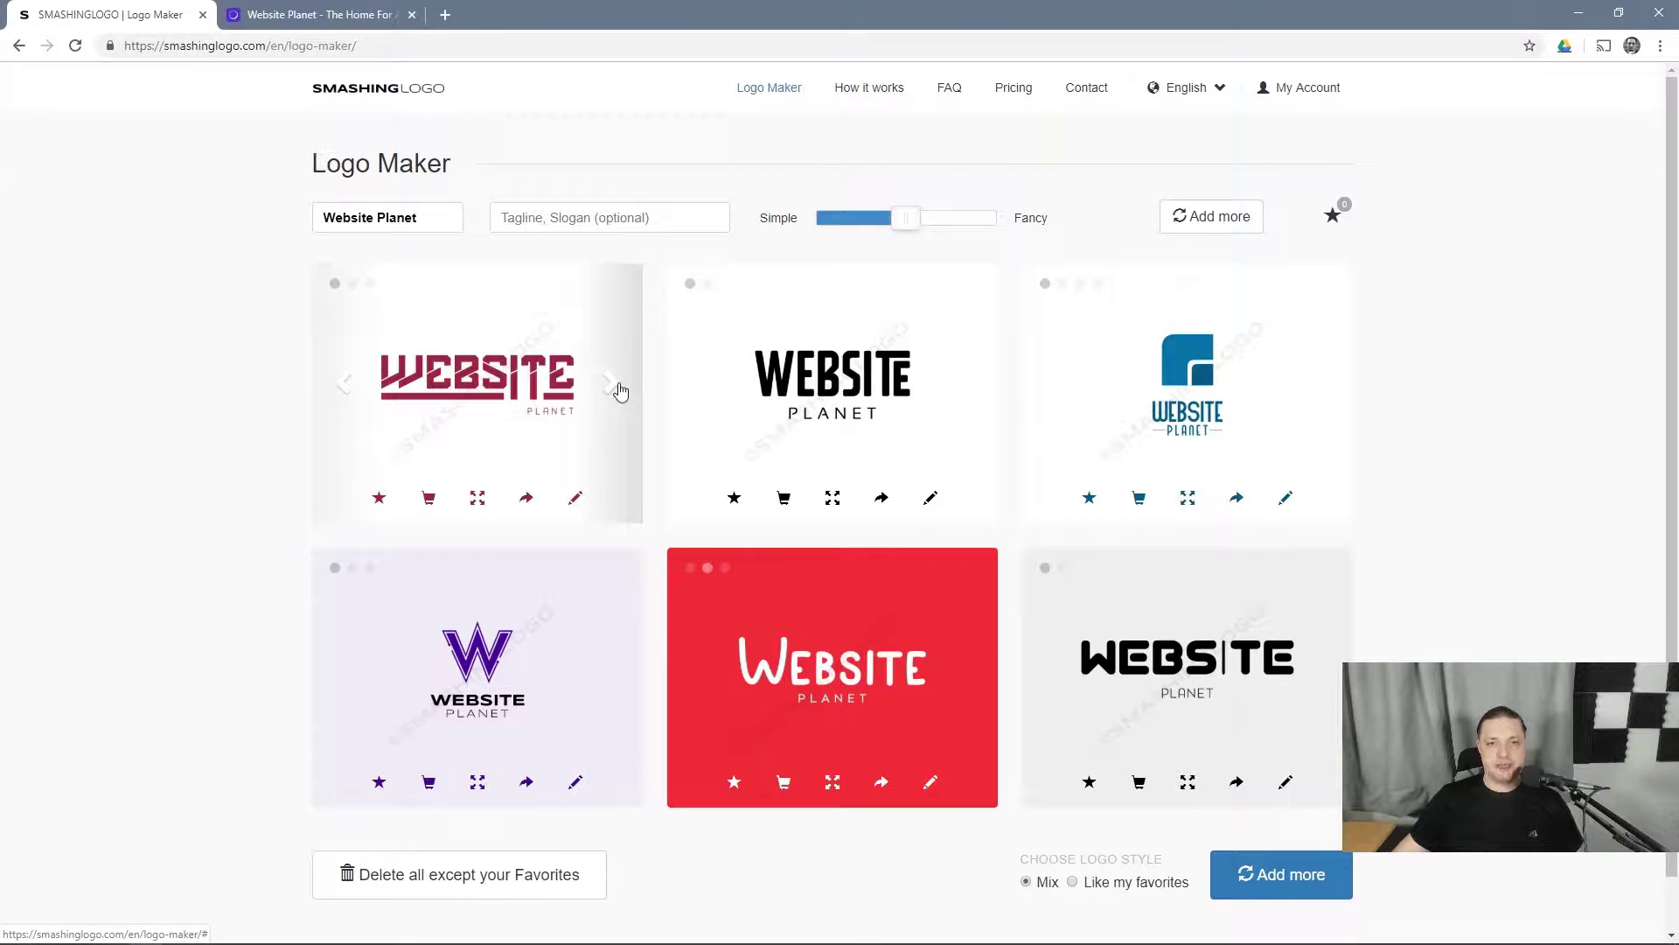
click(616, 386)
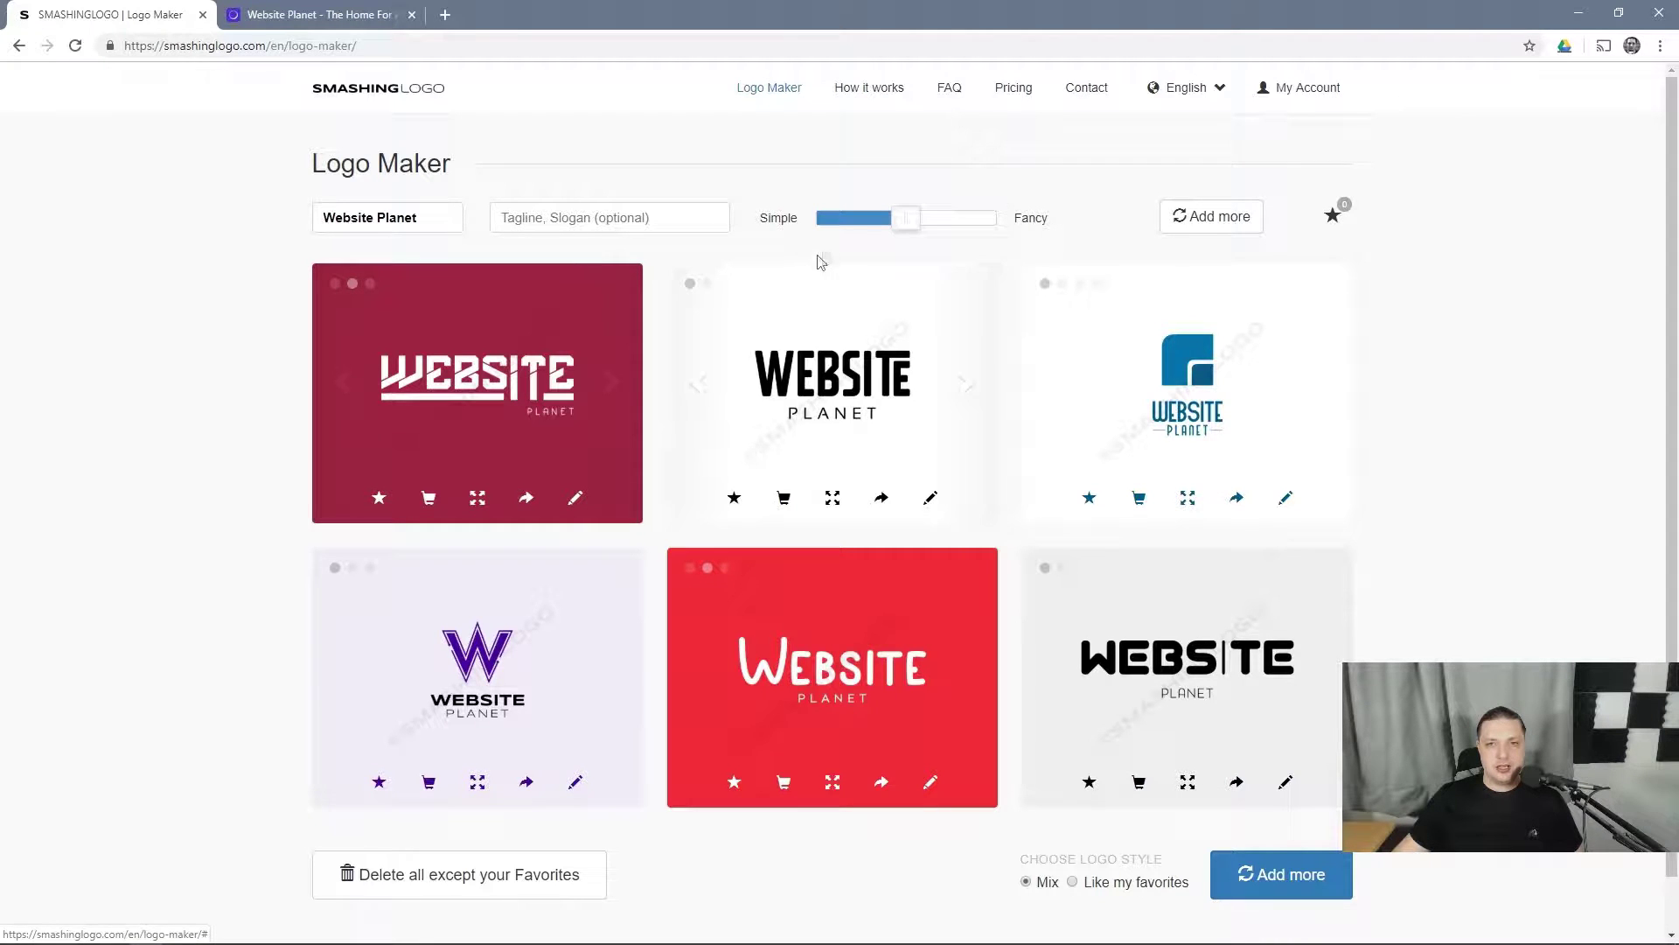
- Nudge the logo style toward Simple and load more designs
drag(925, 226, 866, 223)
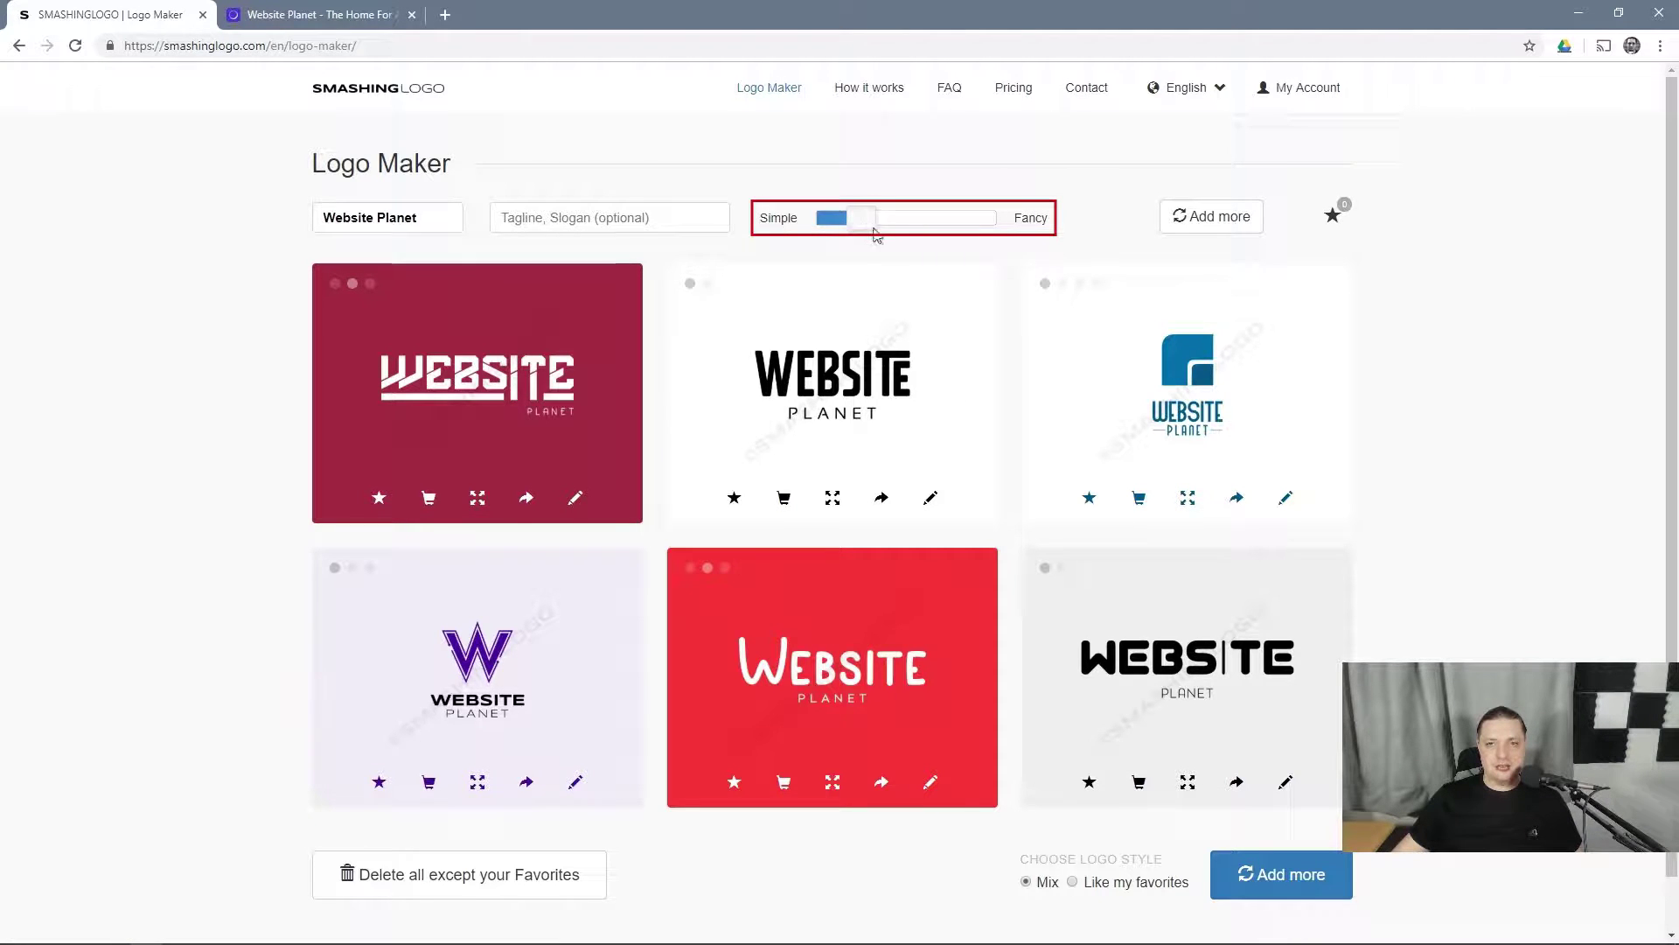
click(1307, 882)
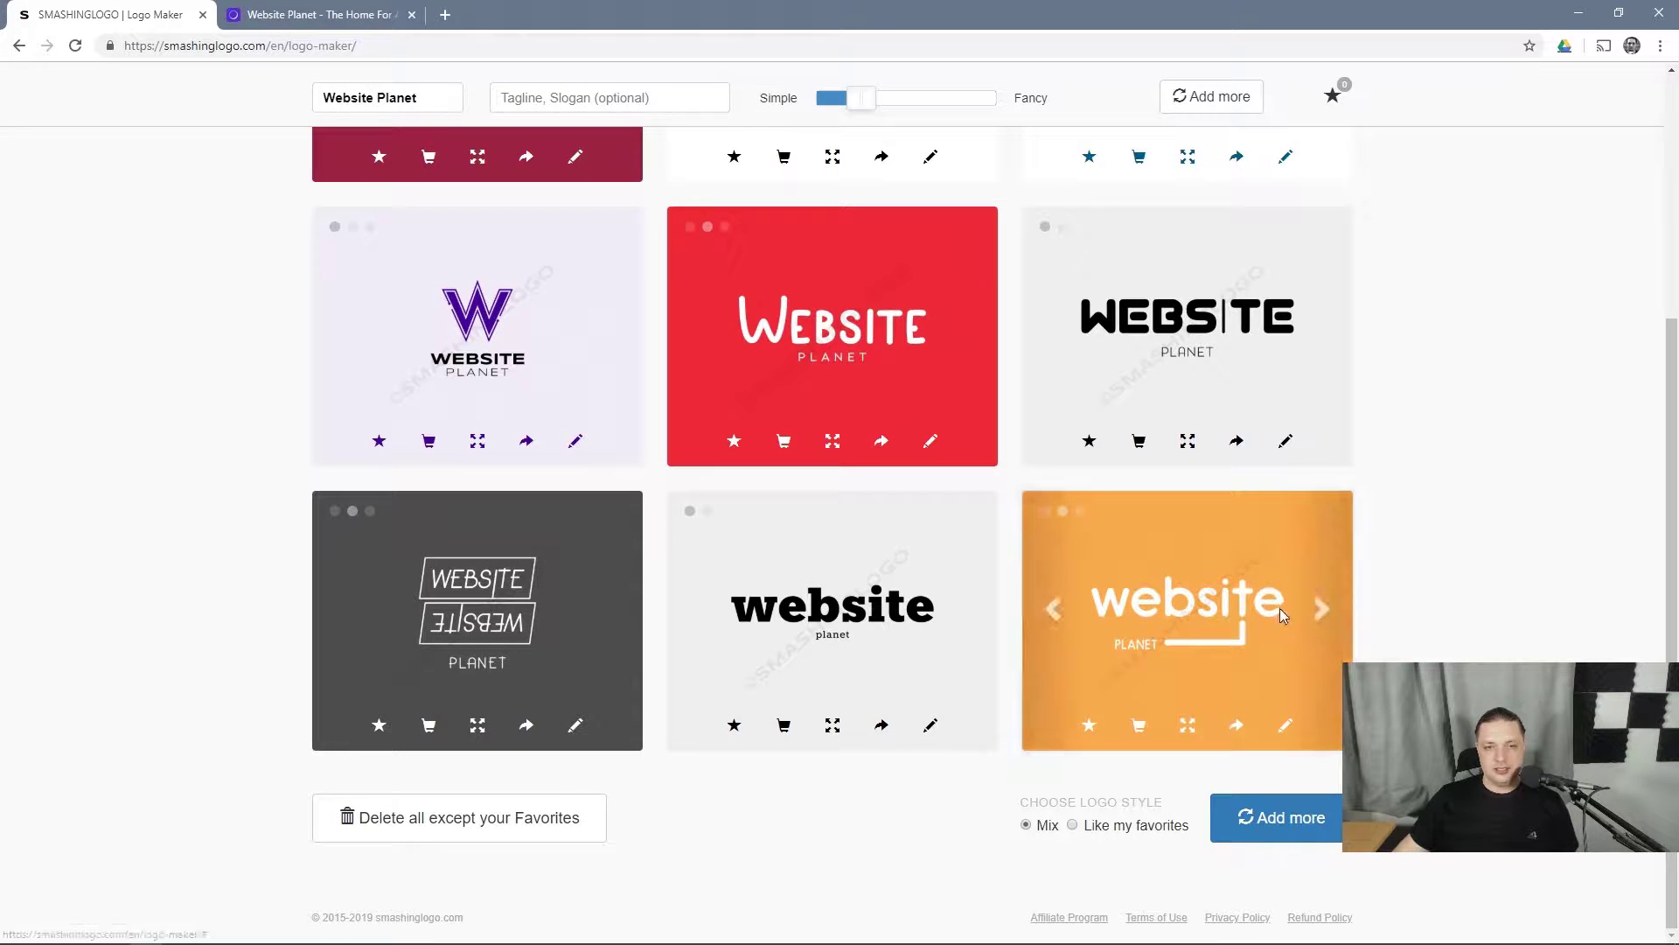
scroll(831, 525, up, 4)
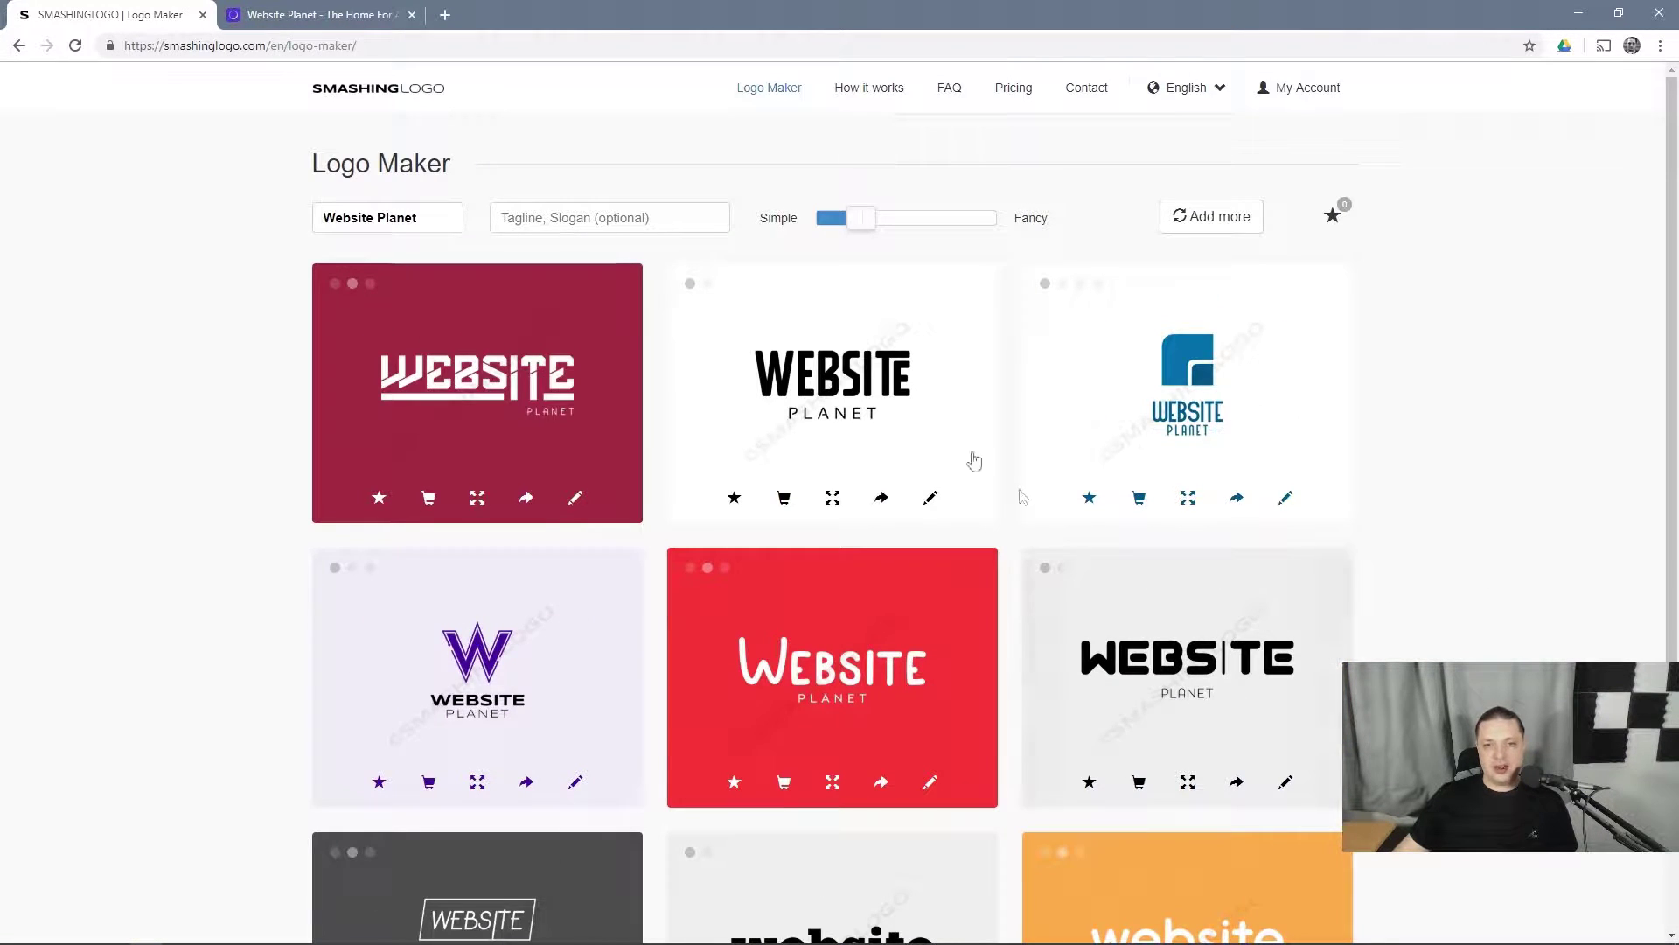
scroll(1091, 423, down, 4)
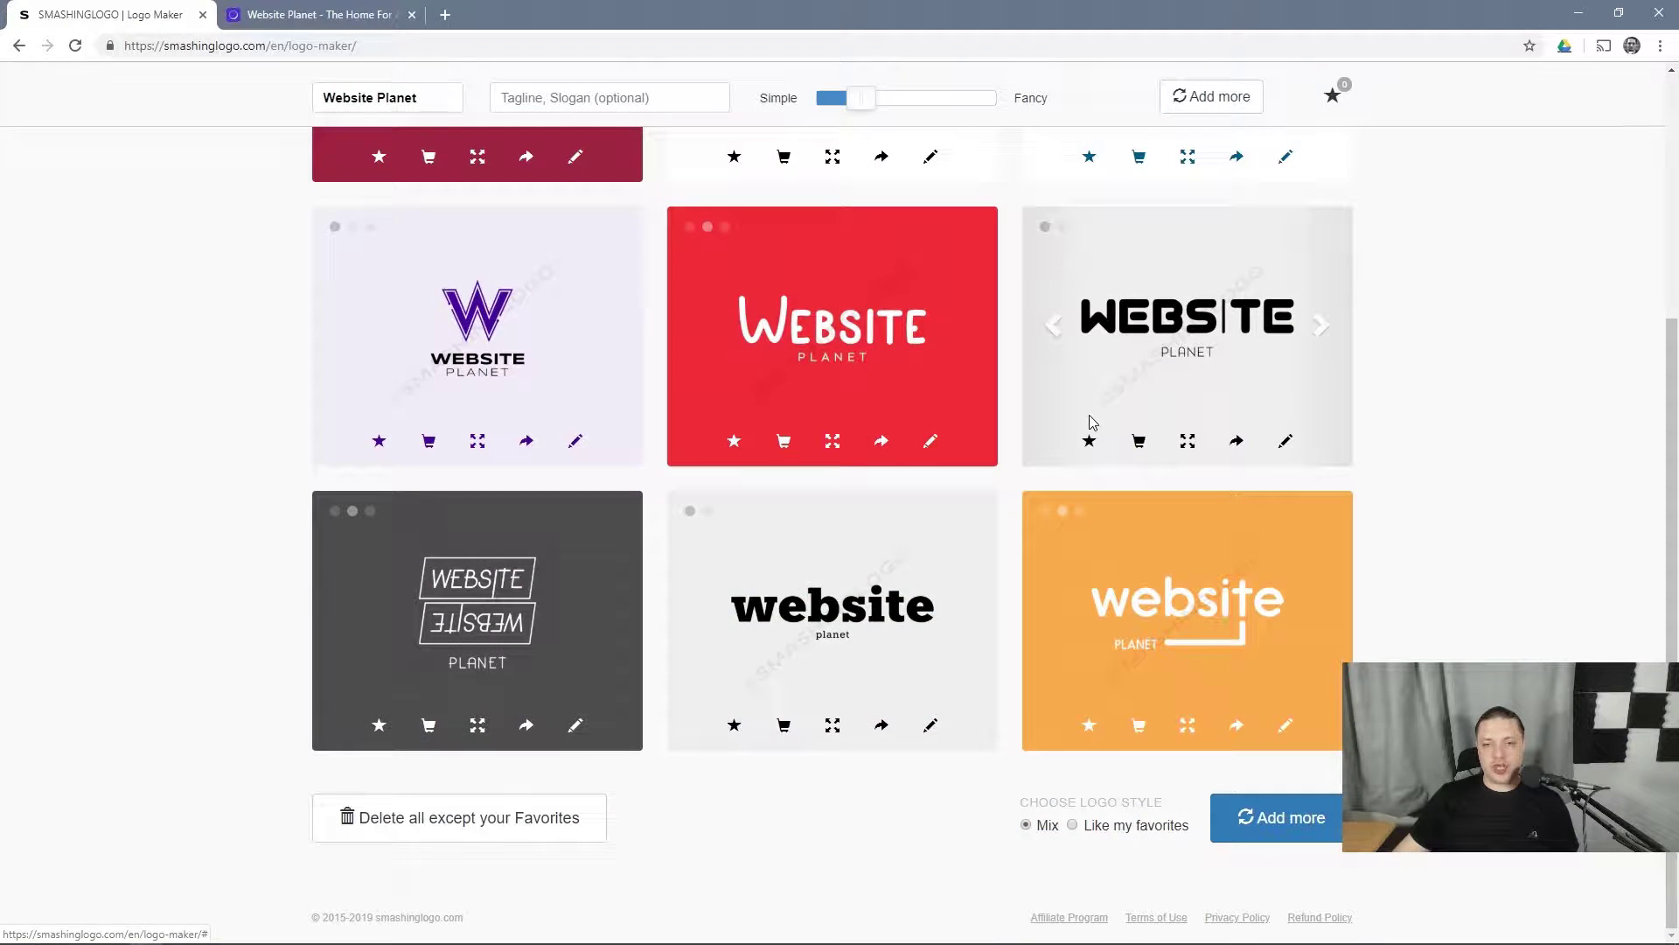
scroll(1091, 423, up, 4)
- Set the style fully to Simple, load another batch, then move the slider back toward the middle
drag(854, 218, 817, 218)
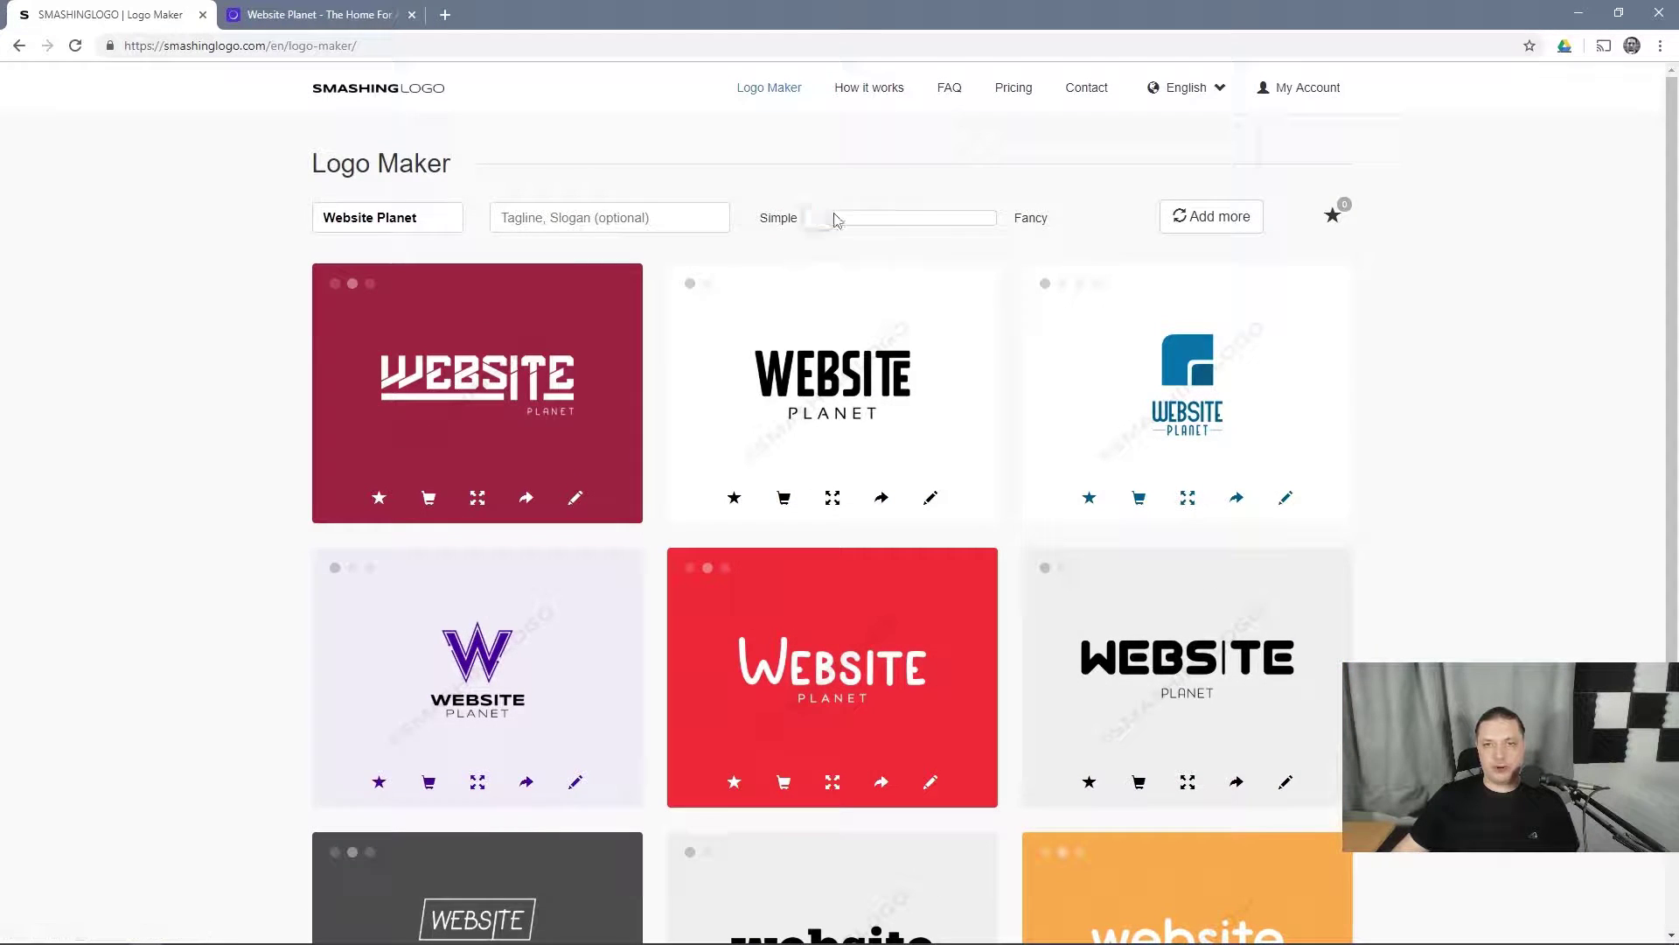
scroll(1615, 588, down, 4)
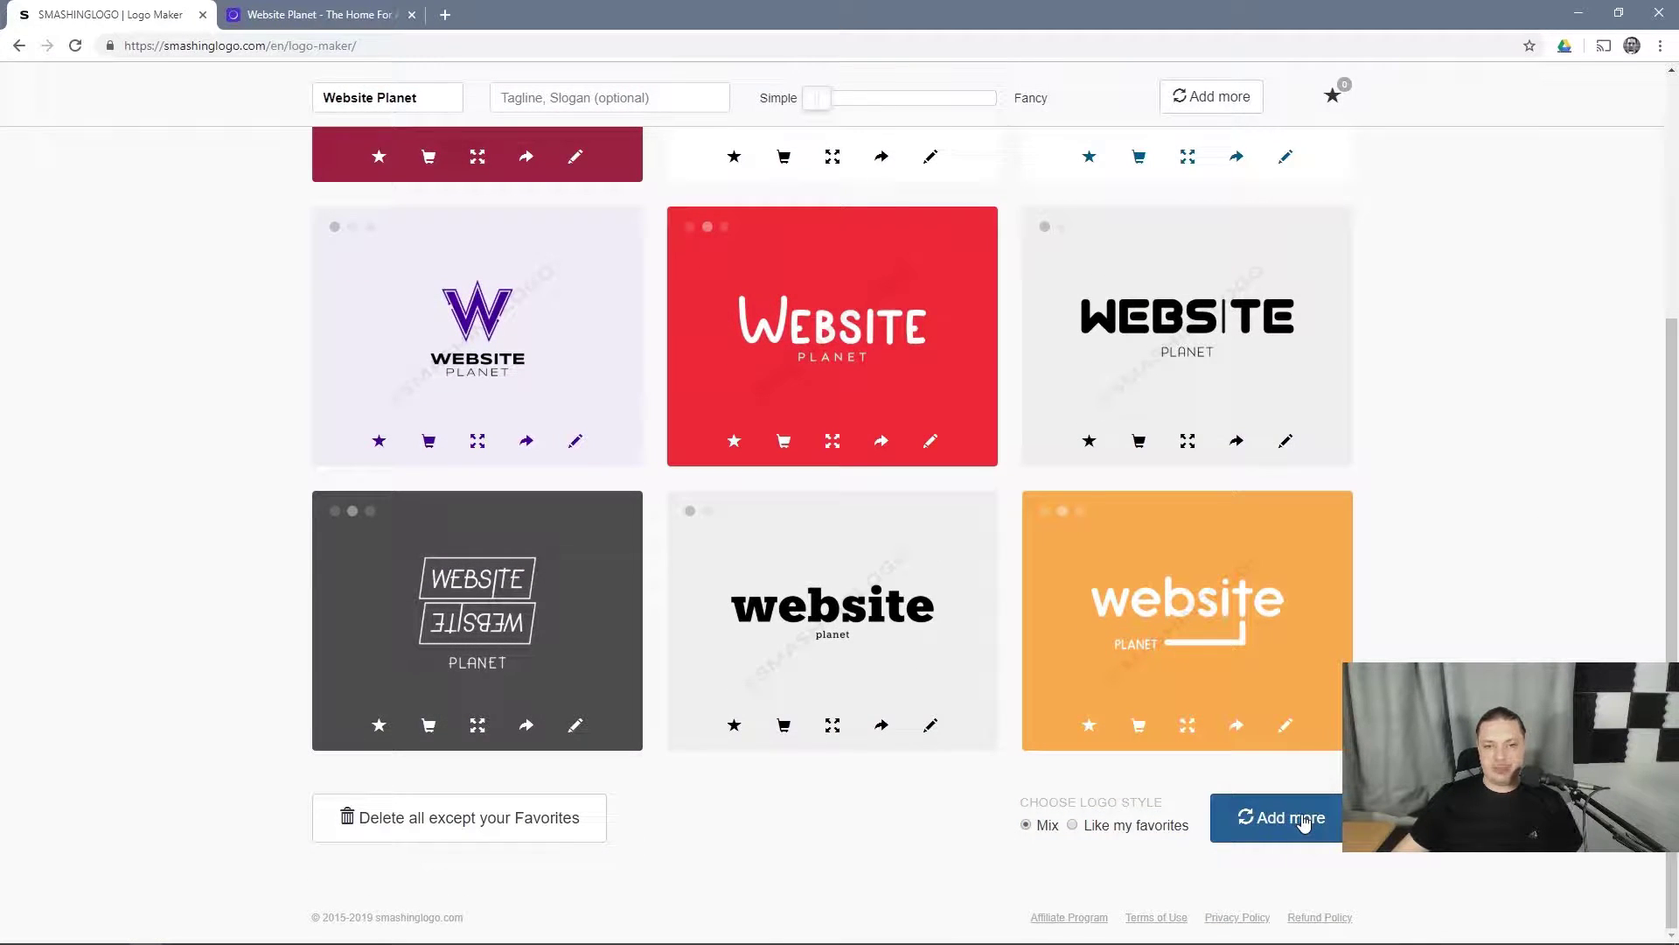
click(1304, 822)
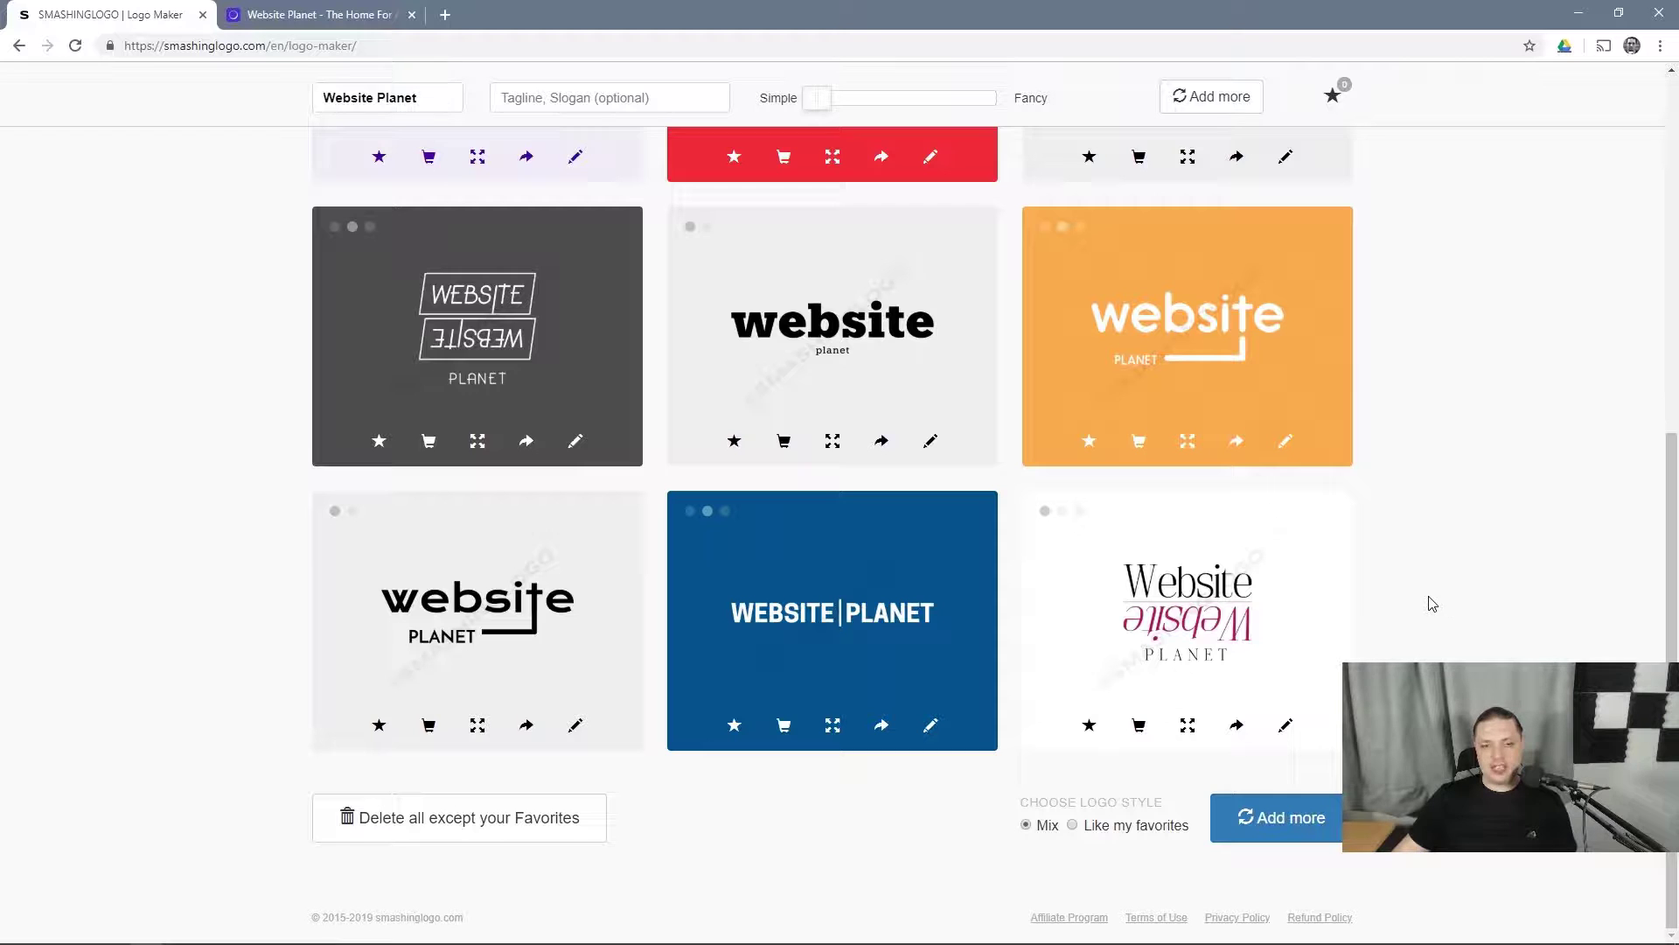
mouse_move(1338, 607)
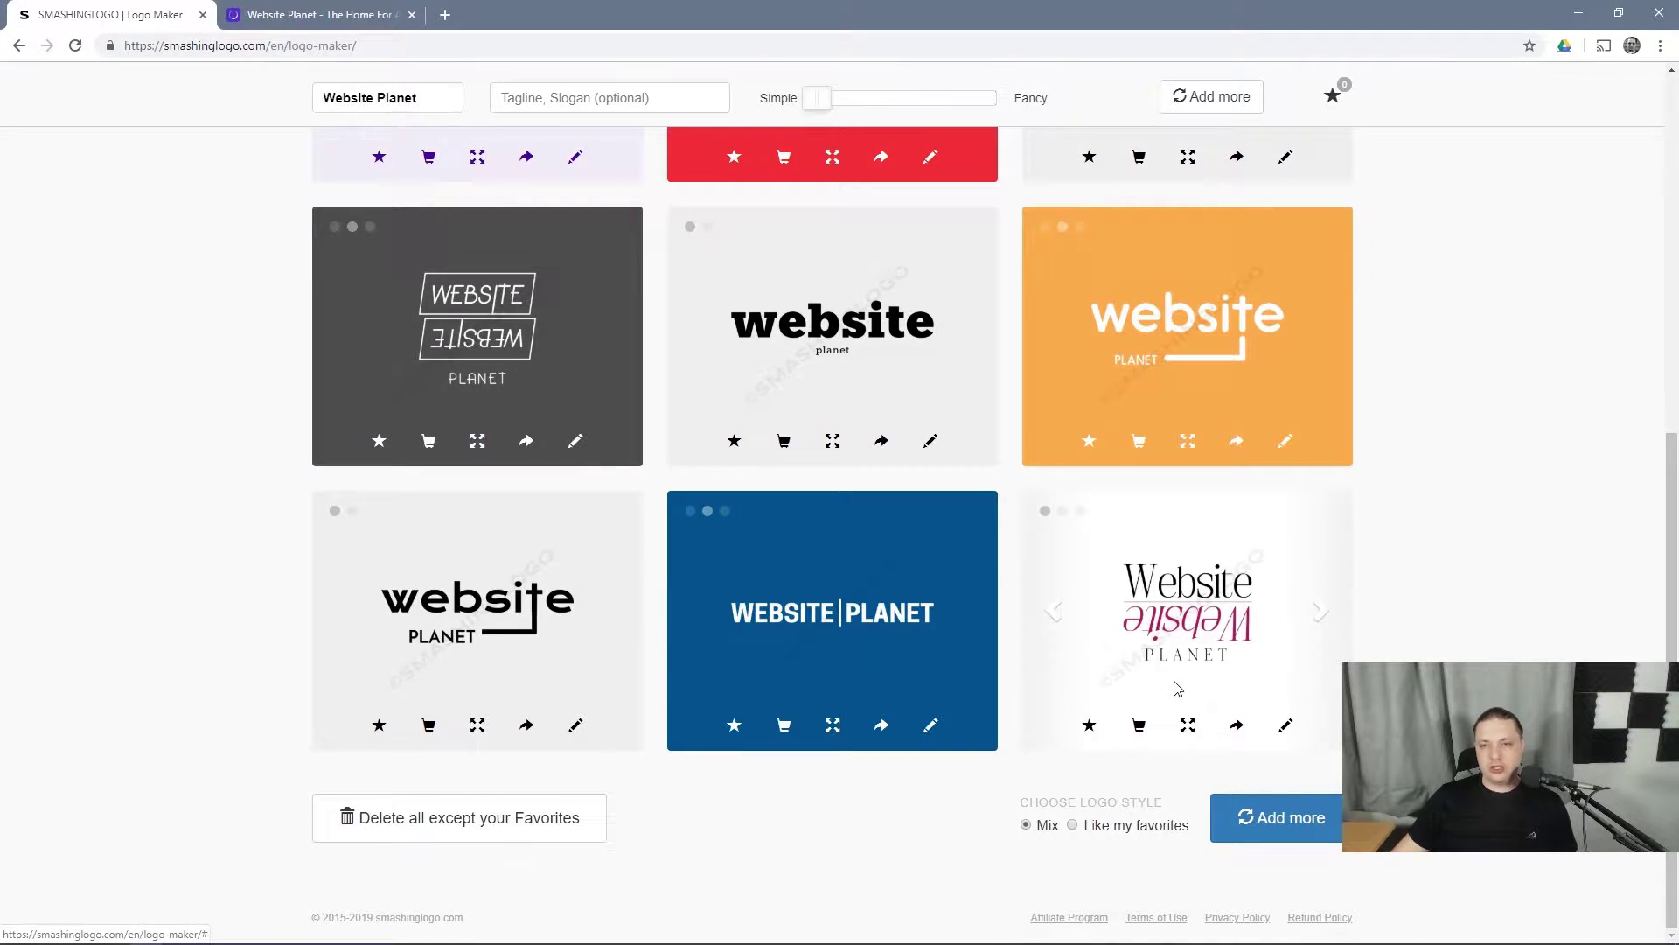
scroll(1177, 688, up, 7)
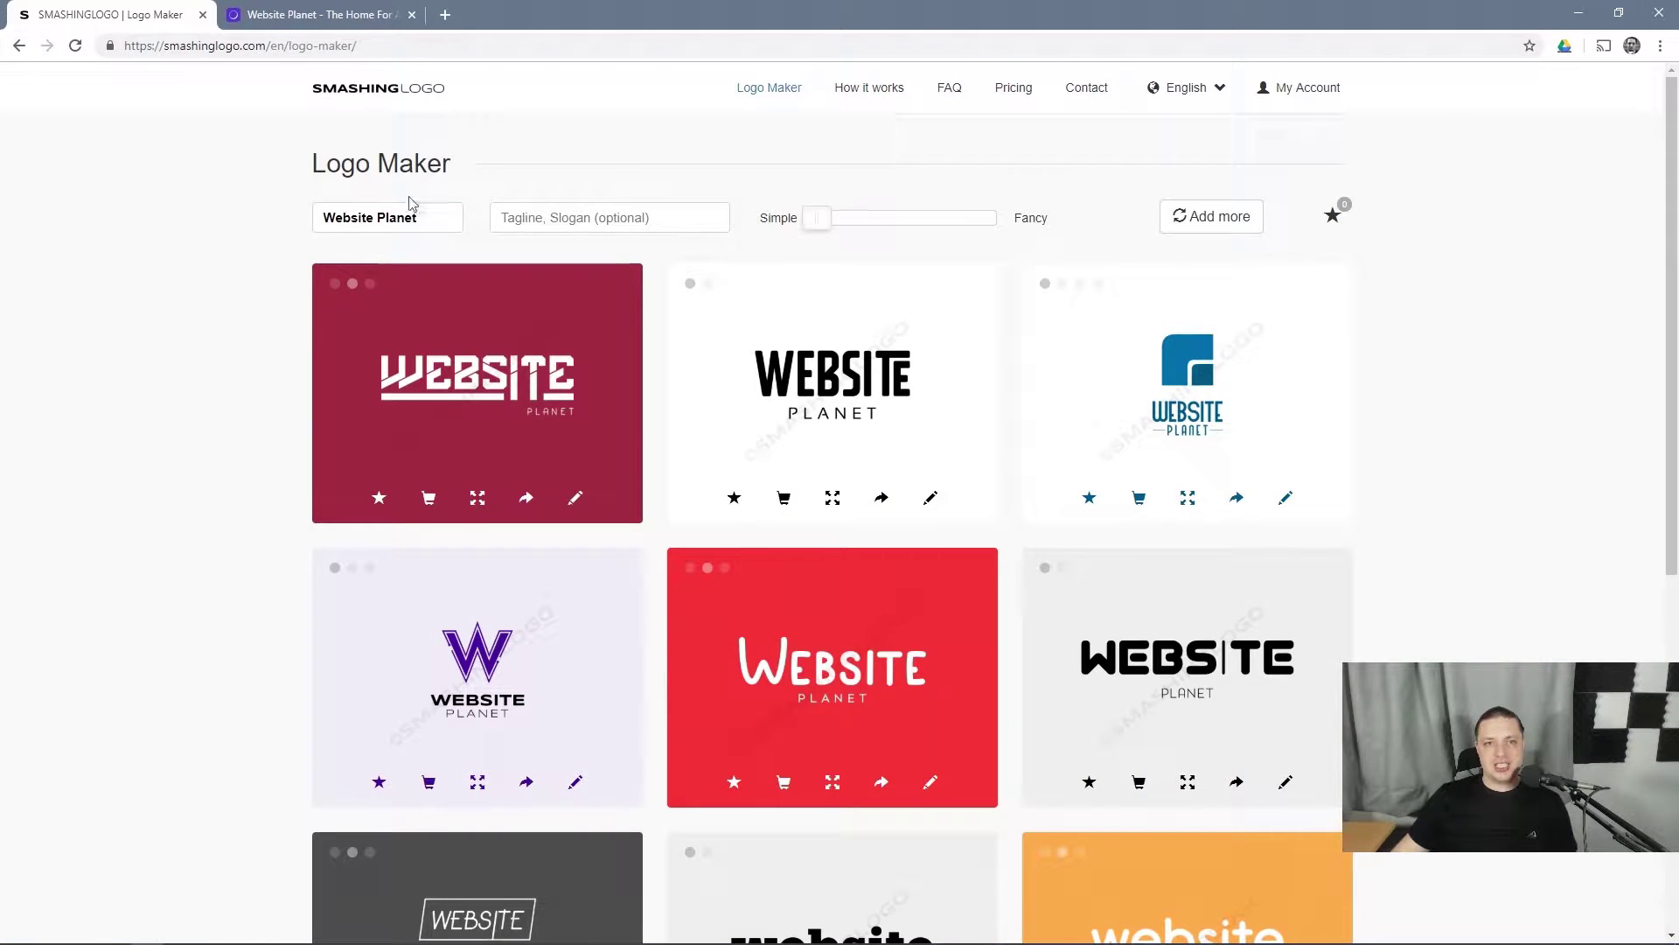
click(432, 215)
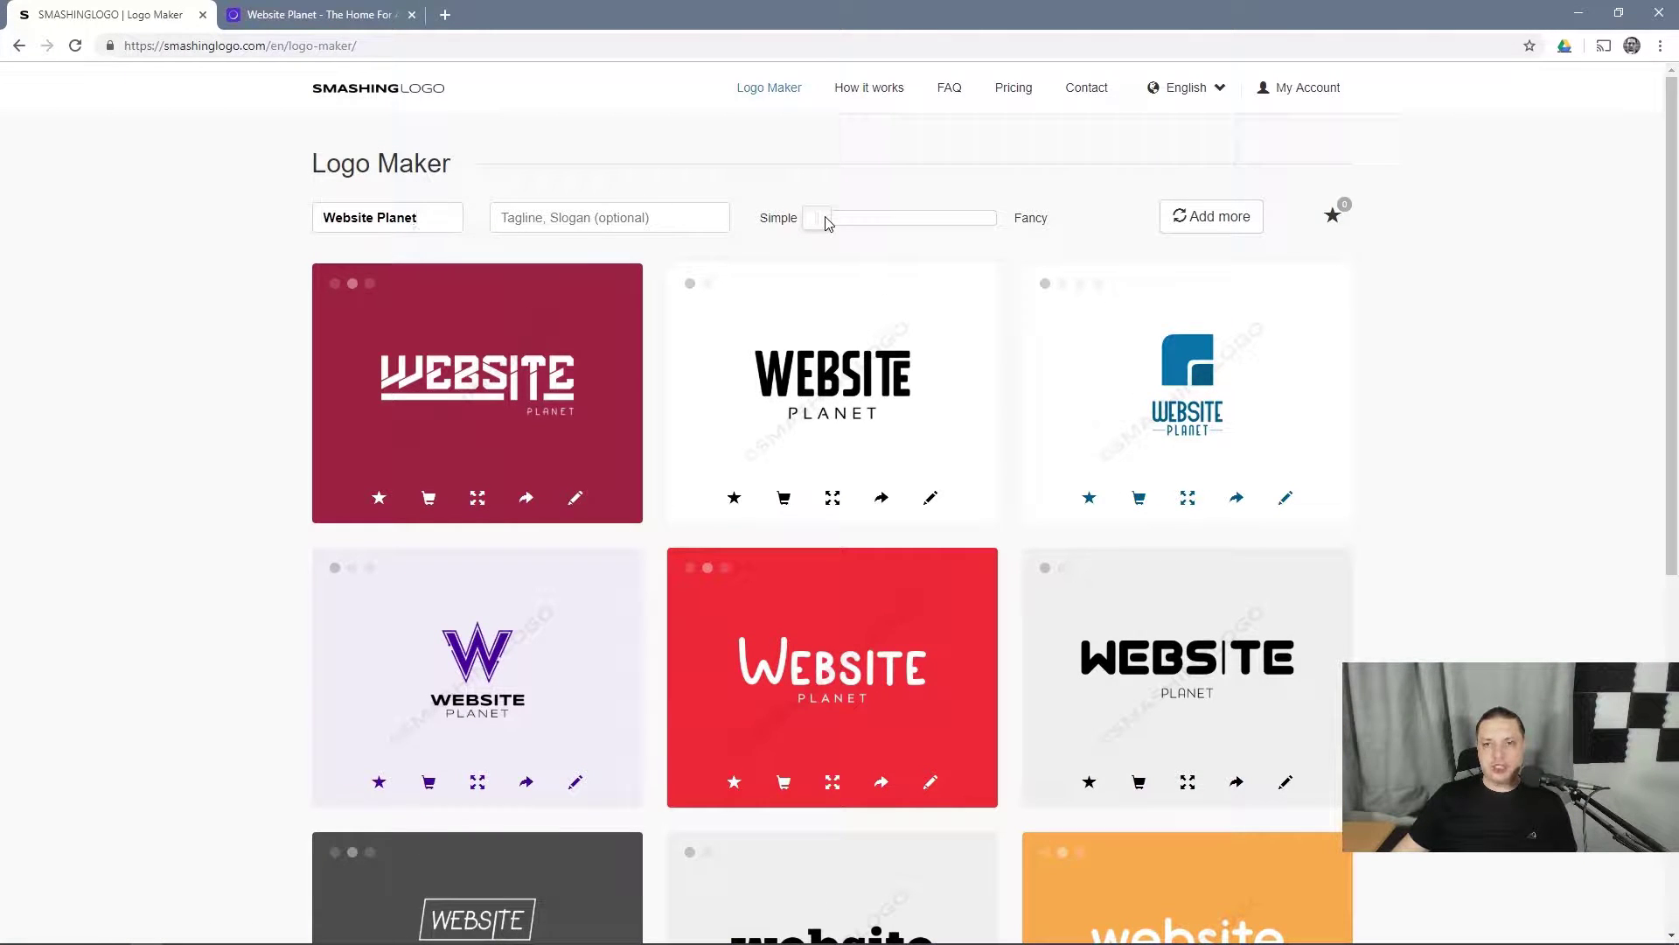
drag(829, 224, 998, 224)
- Load two more batches of Website Planet designs, adjusting the style slider slightly between them
scroll(1557, 538, down, 5)
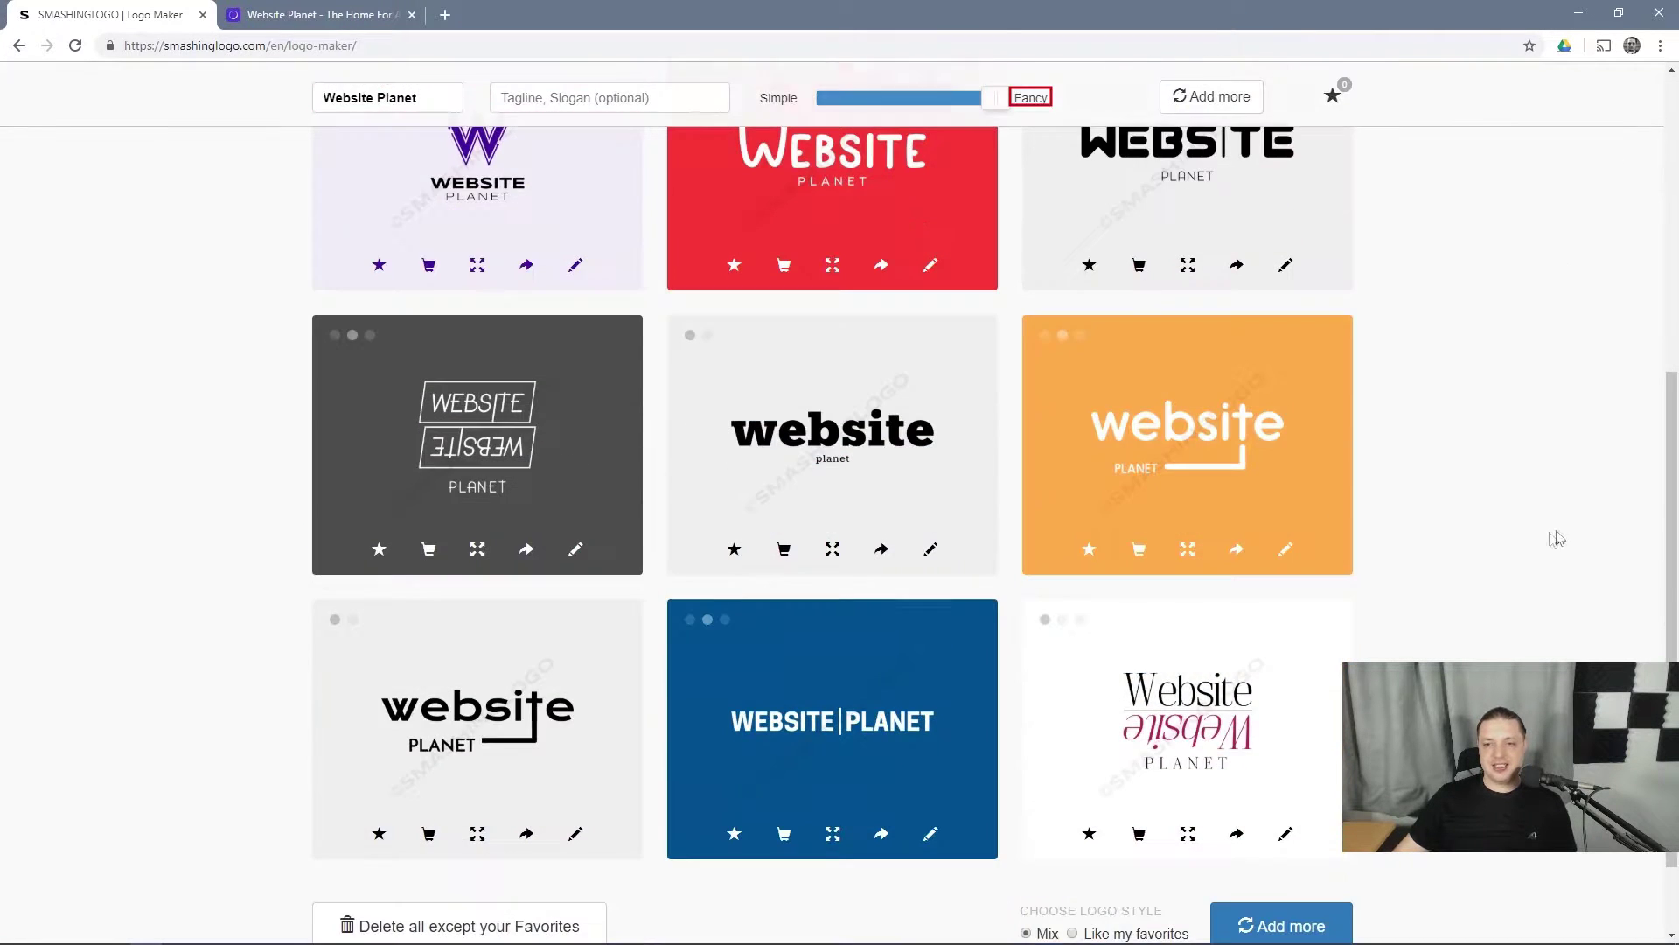
scroll(1557, 538, down, 1)
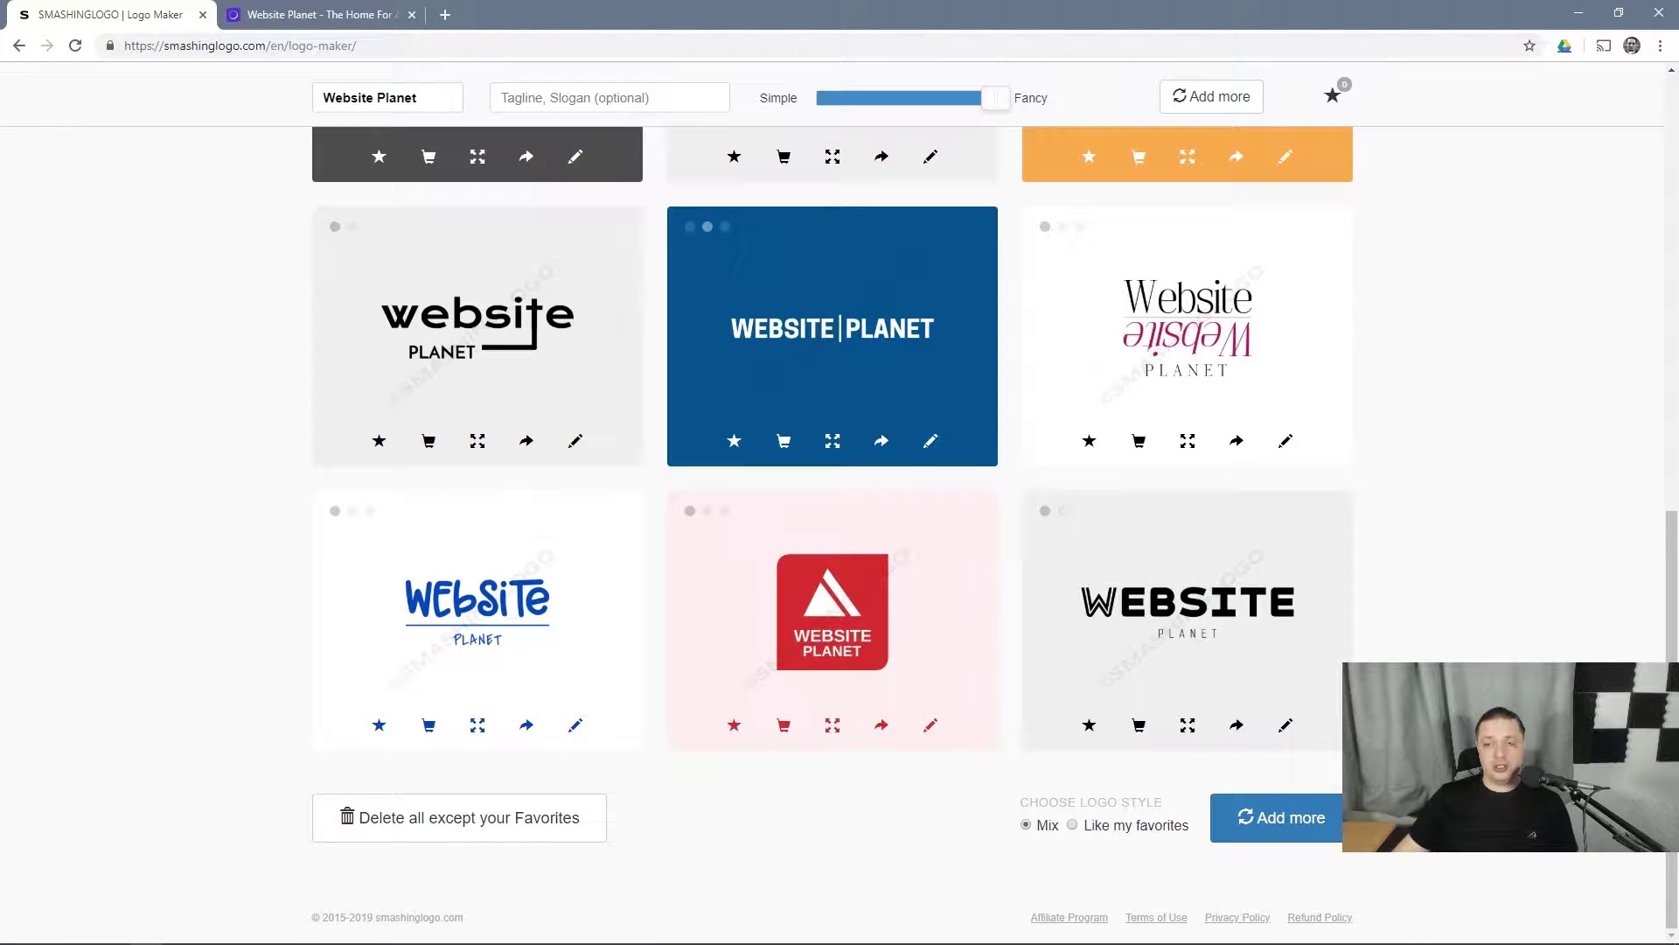
click(1307, 817)
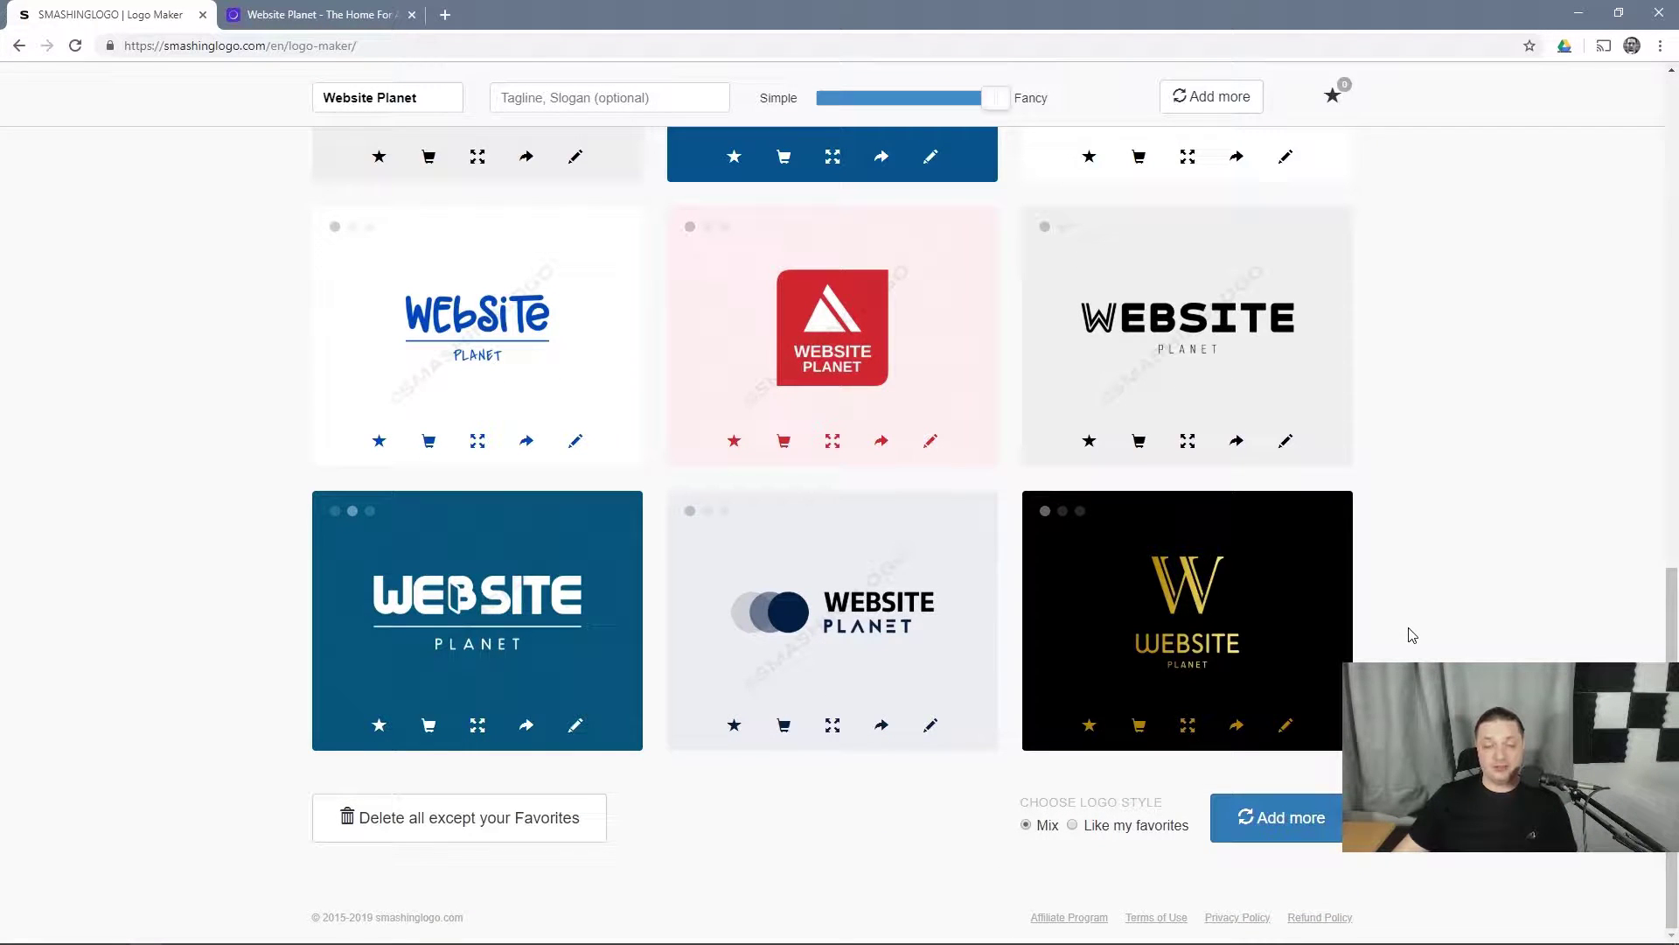
scroll(1409, 633, up, 15)
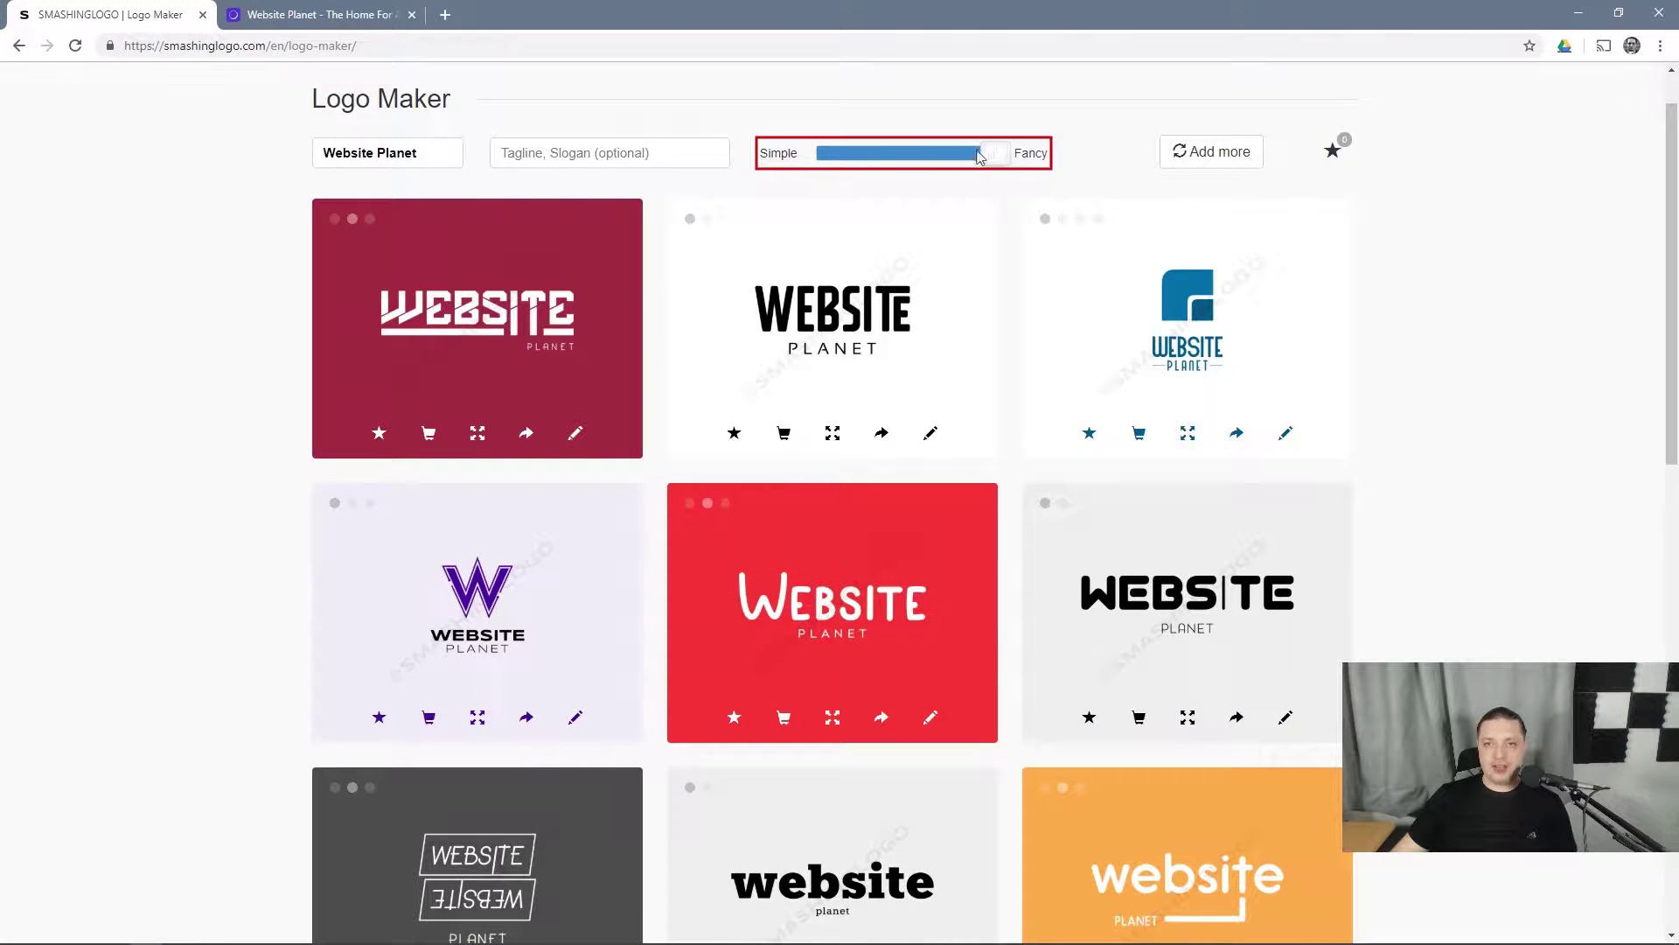
drag(980, 156, 959, 157)
scroll(1570, 548, down, 15)
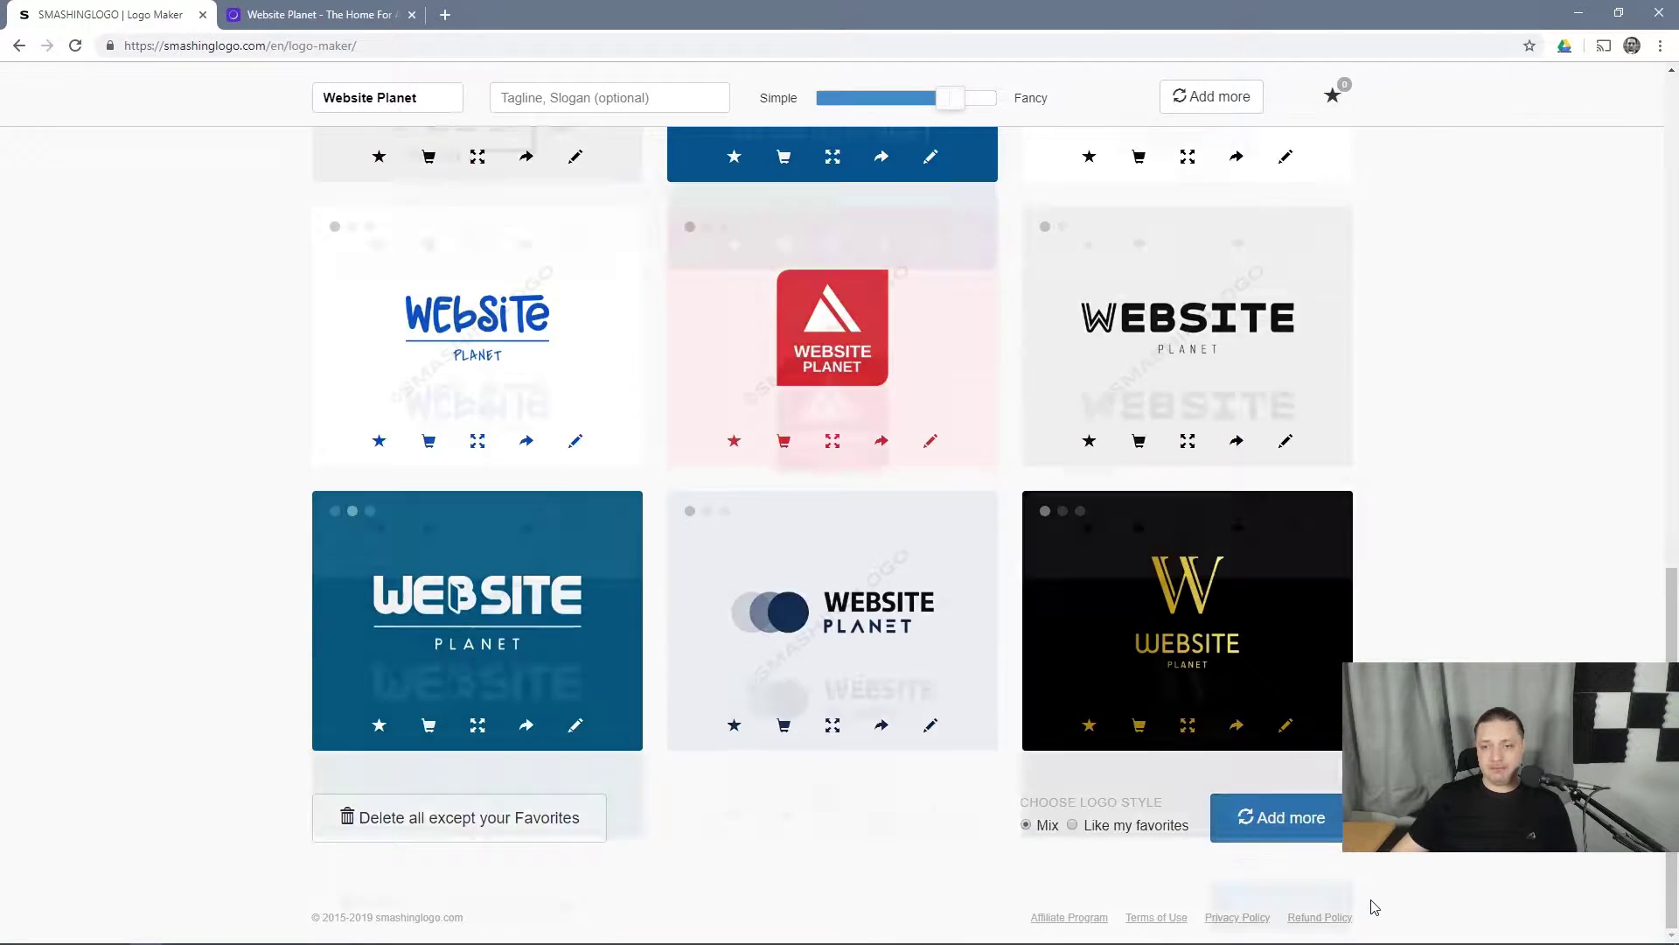
click(1278, 817)
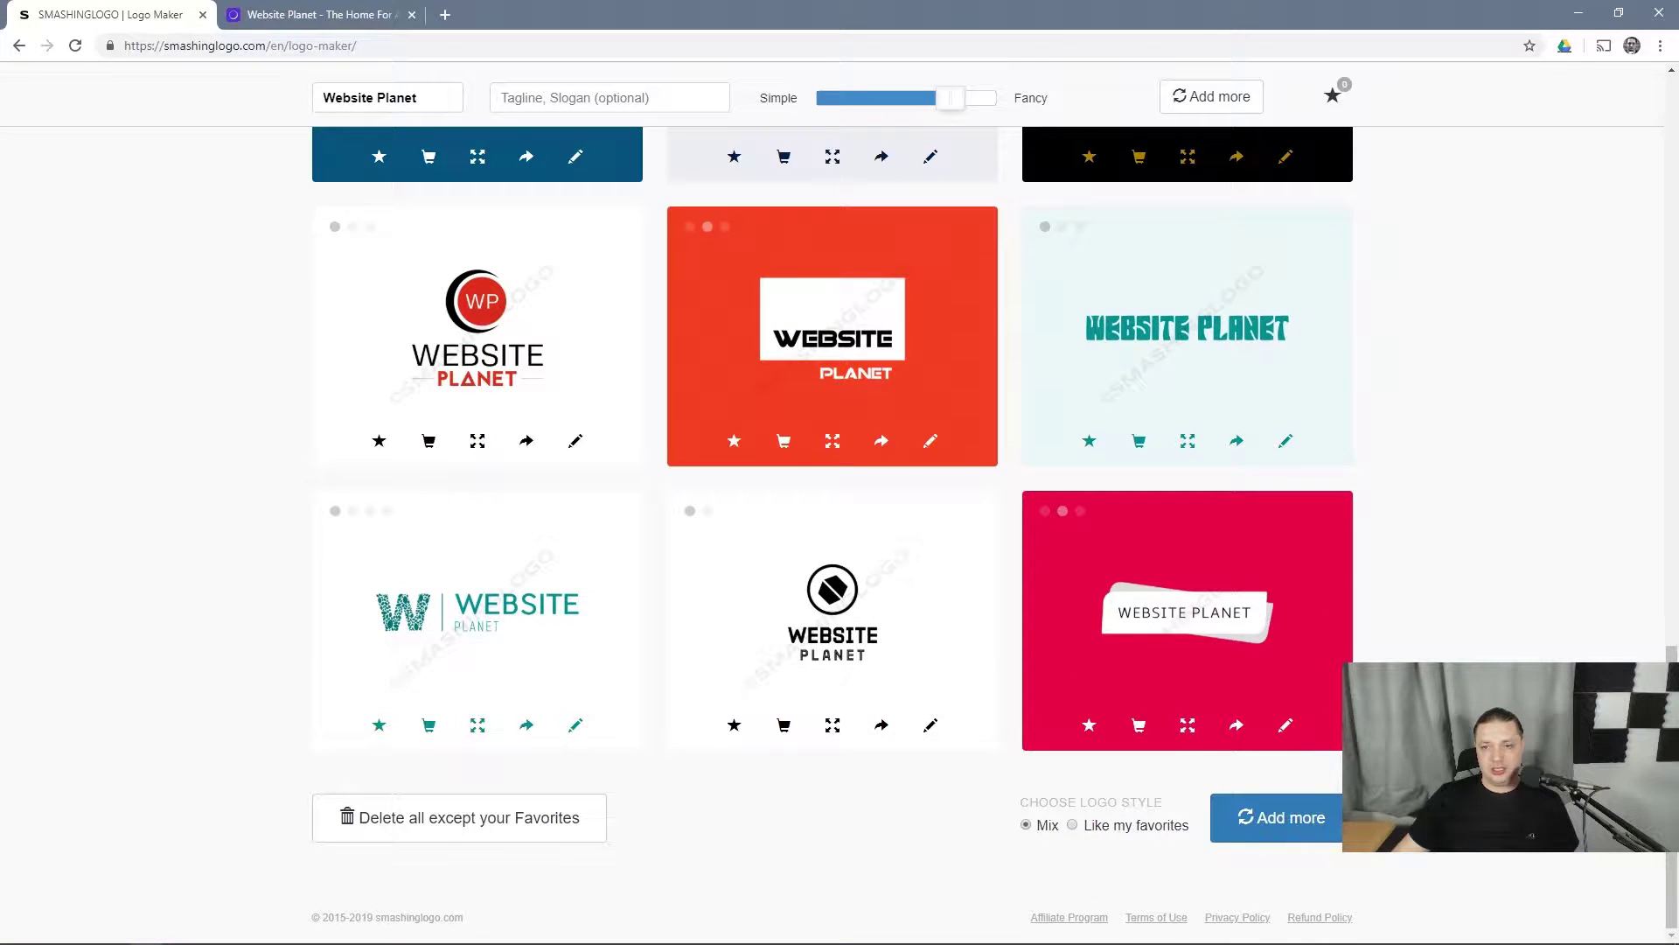
scroll(450, 384, up, 4)
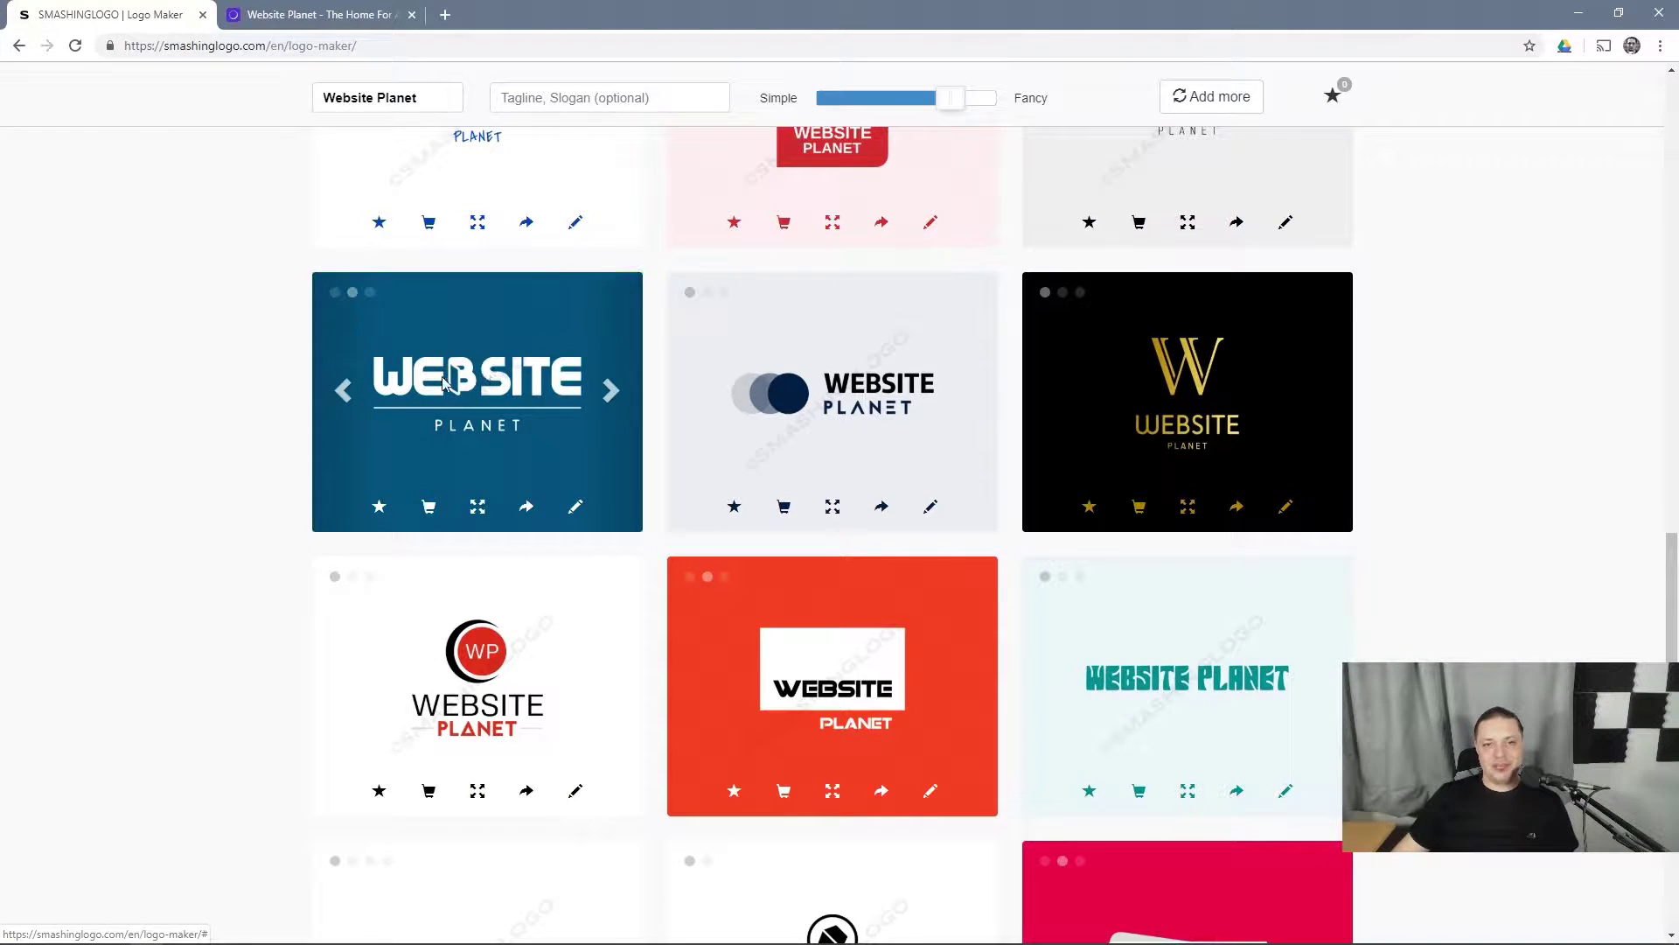
- Cycle the blue logo through its colour variants and back to blue
click(609, 394)
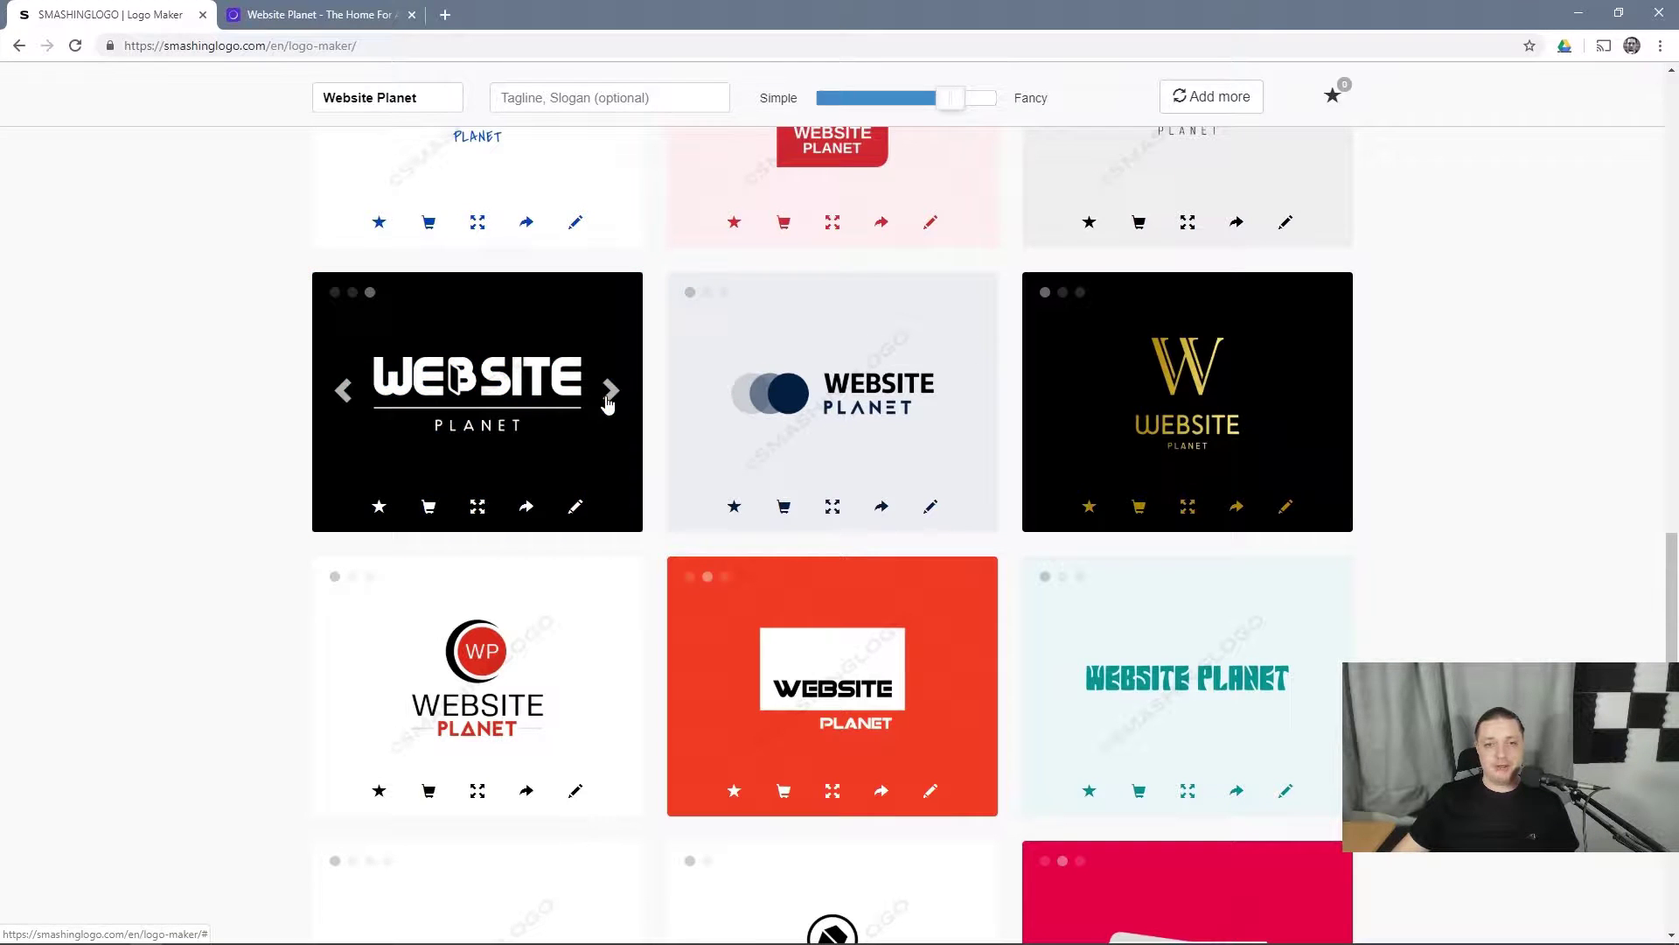
click(611, 391)
click(610, 391)
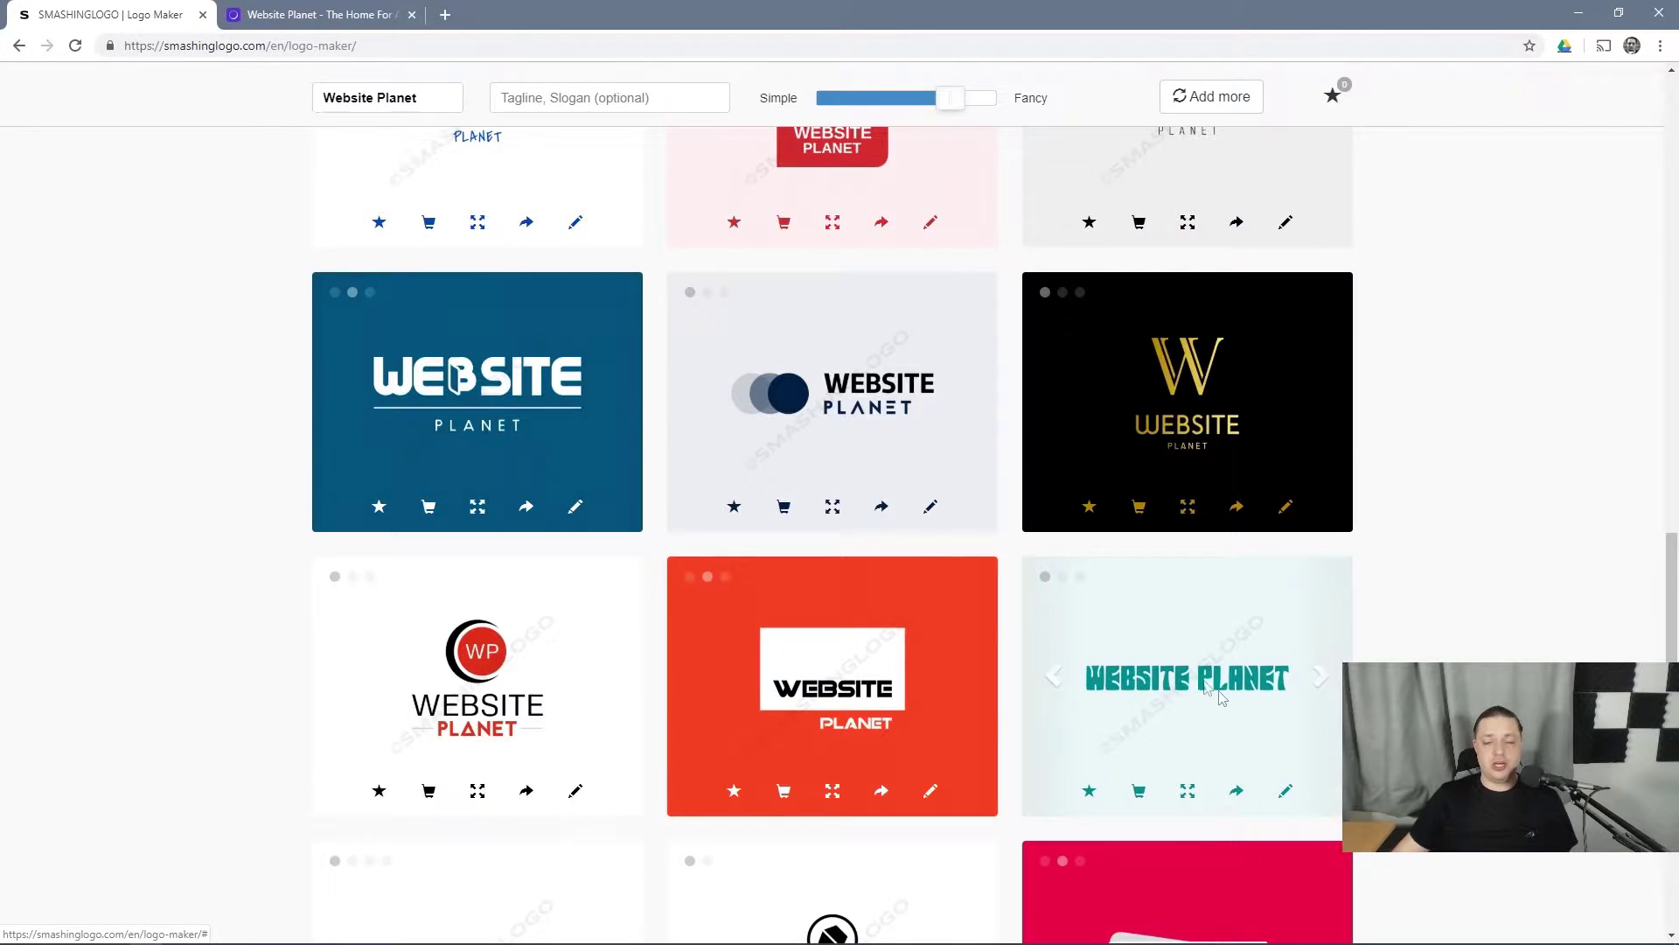
scroll(1222, 688, up, 5)
scroll(1222, 688, up, 6)
- Adjust the style slider and load two more batches of logo designs
drag(950, 226, 905, 224)
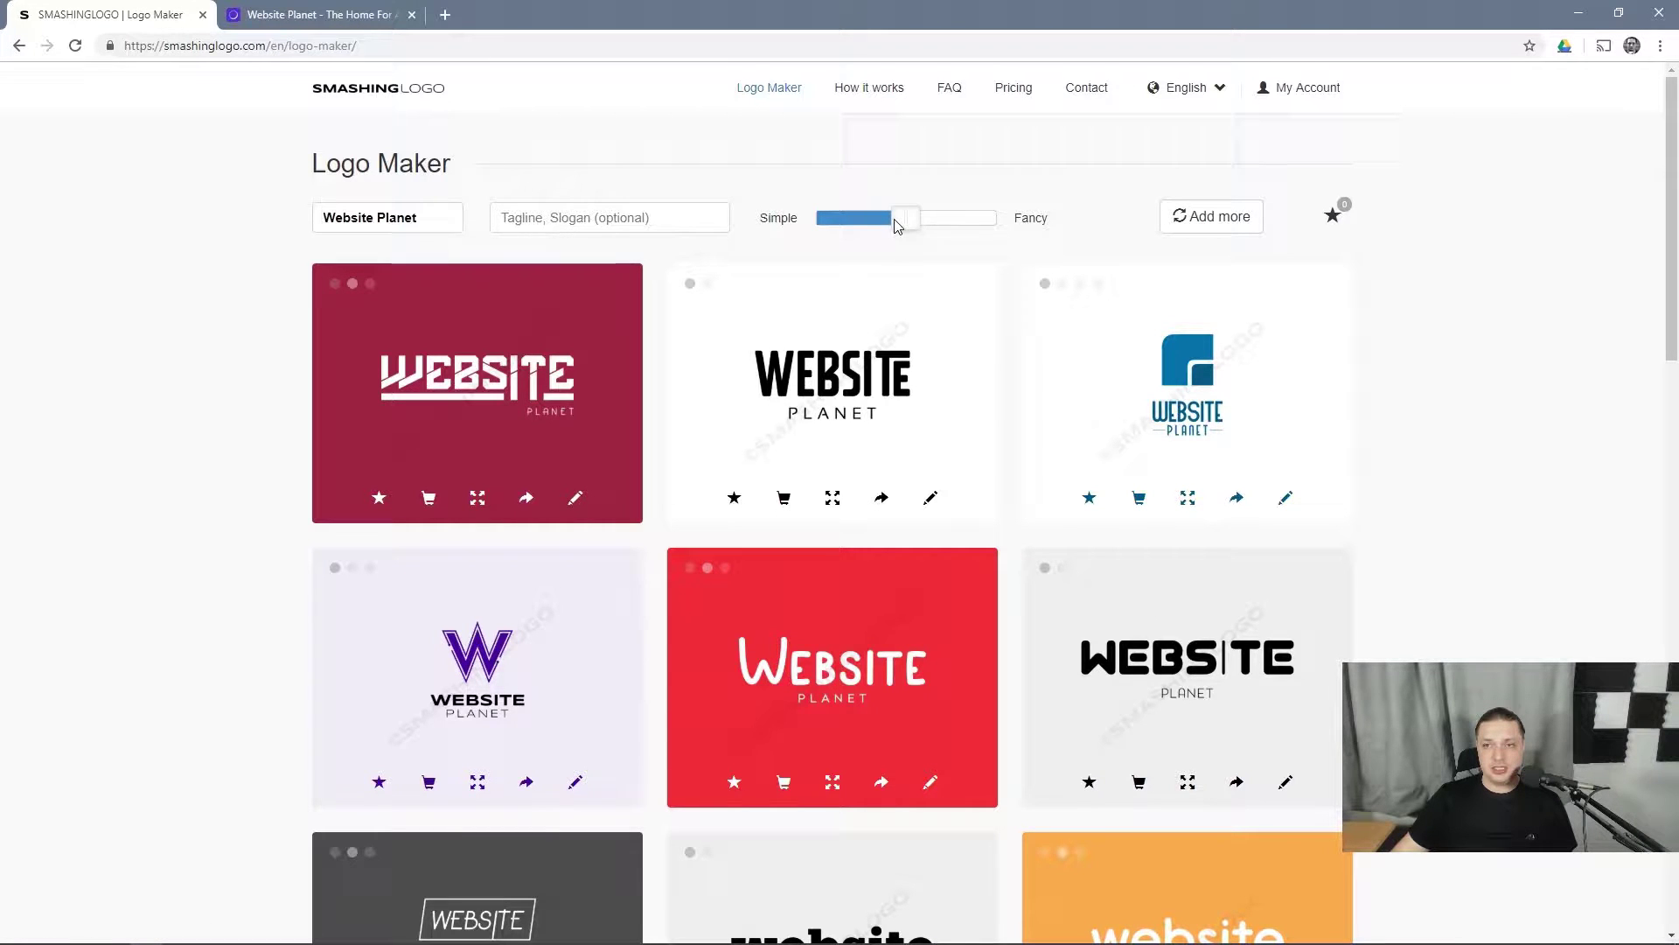
scroll(1491, 656, down, 5)
scroll(1491, 656, down, 5)
click(1327, 816)
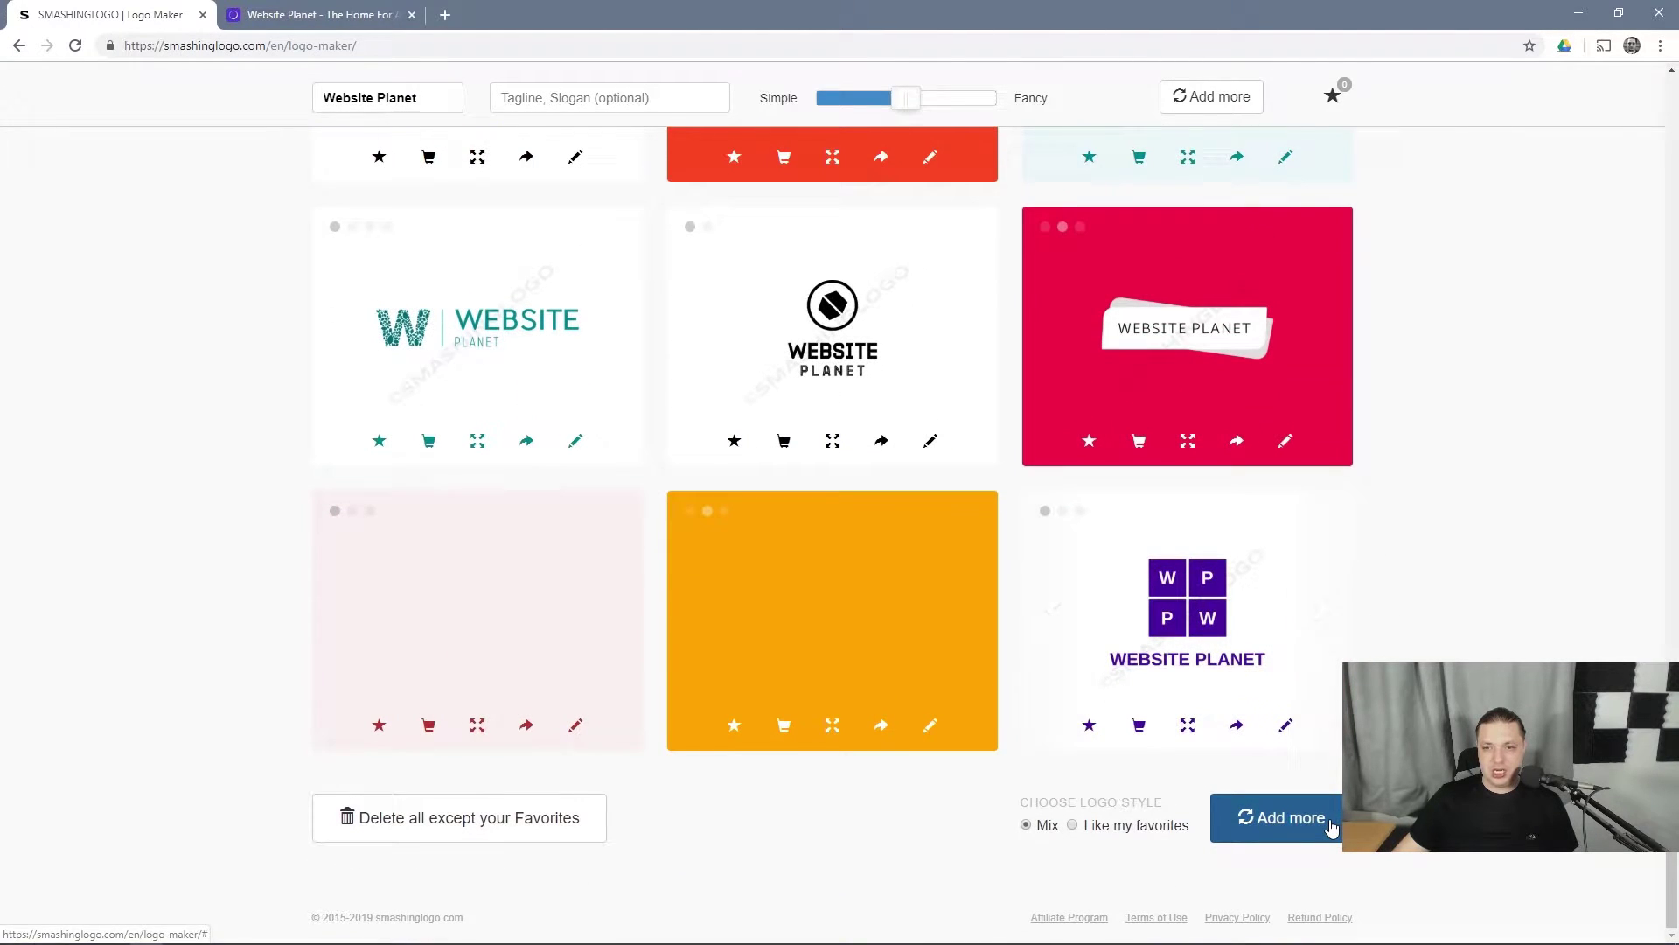
click(1328, 828)
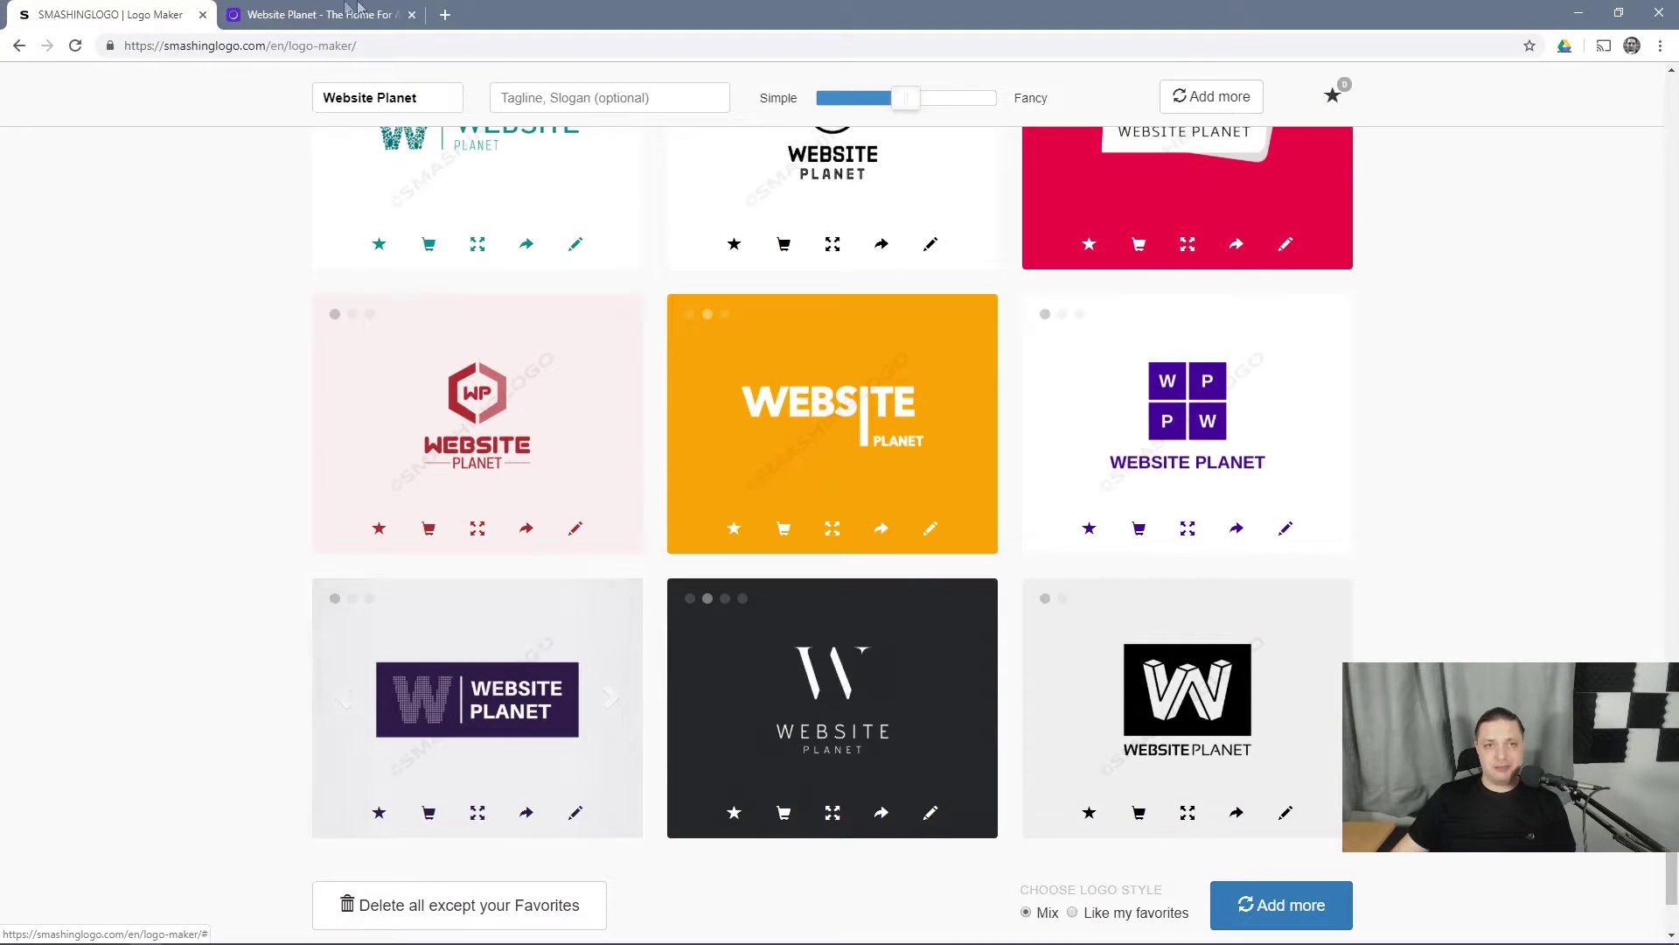
- Compare the designs against the Website Planet site tab, then review the logo grid
key(ctrl+Tab)
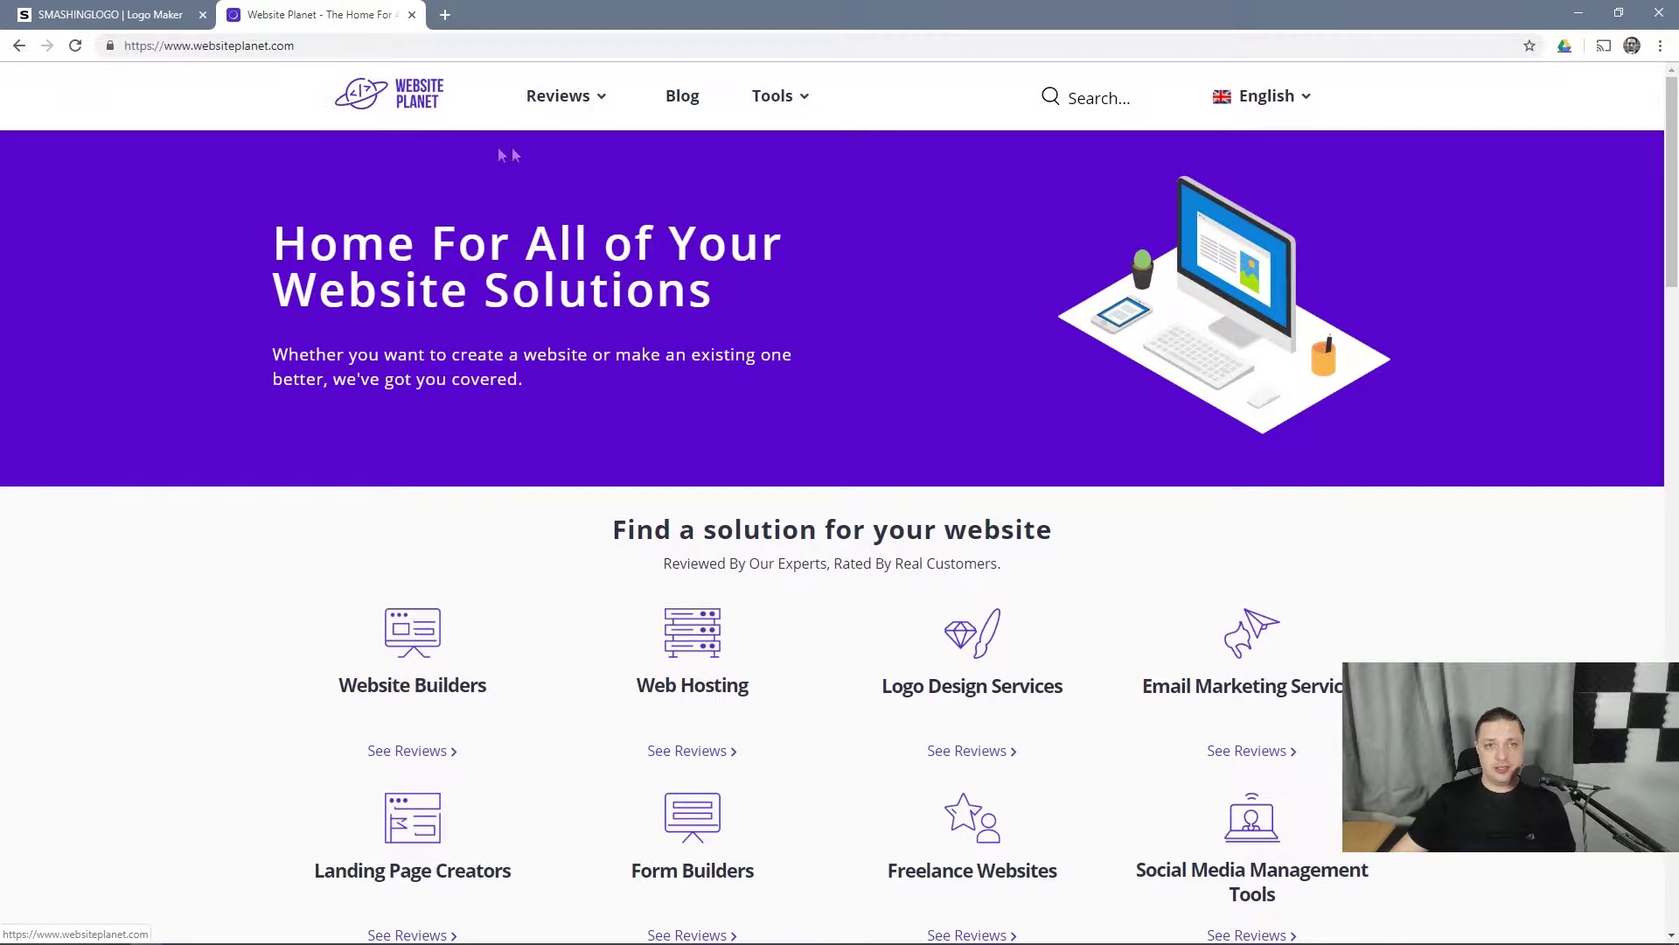
key(ctrl+Tab)
scroll(832, 525, up, 6)
scroll(832, 525, up, 10)
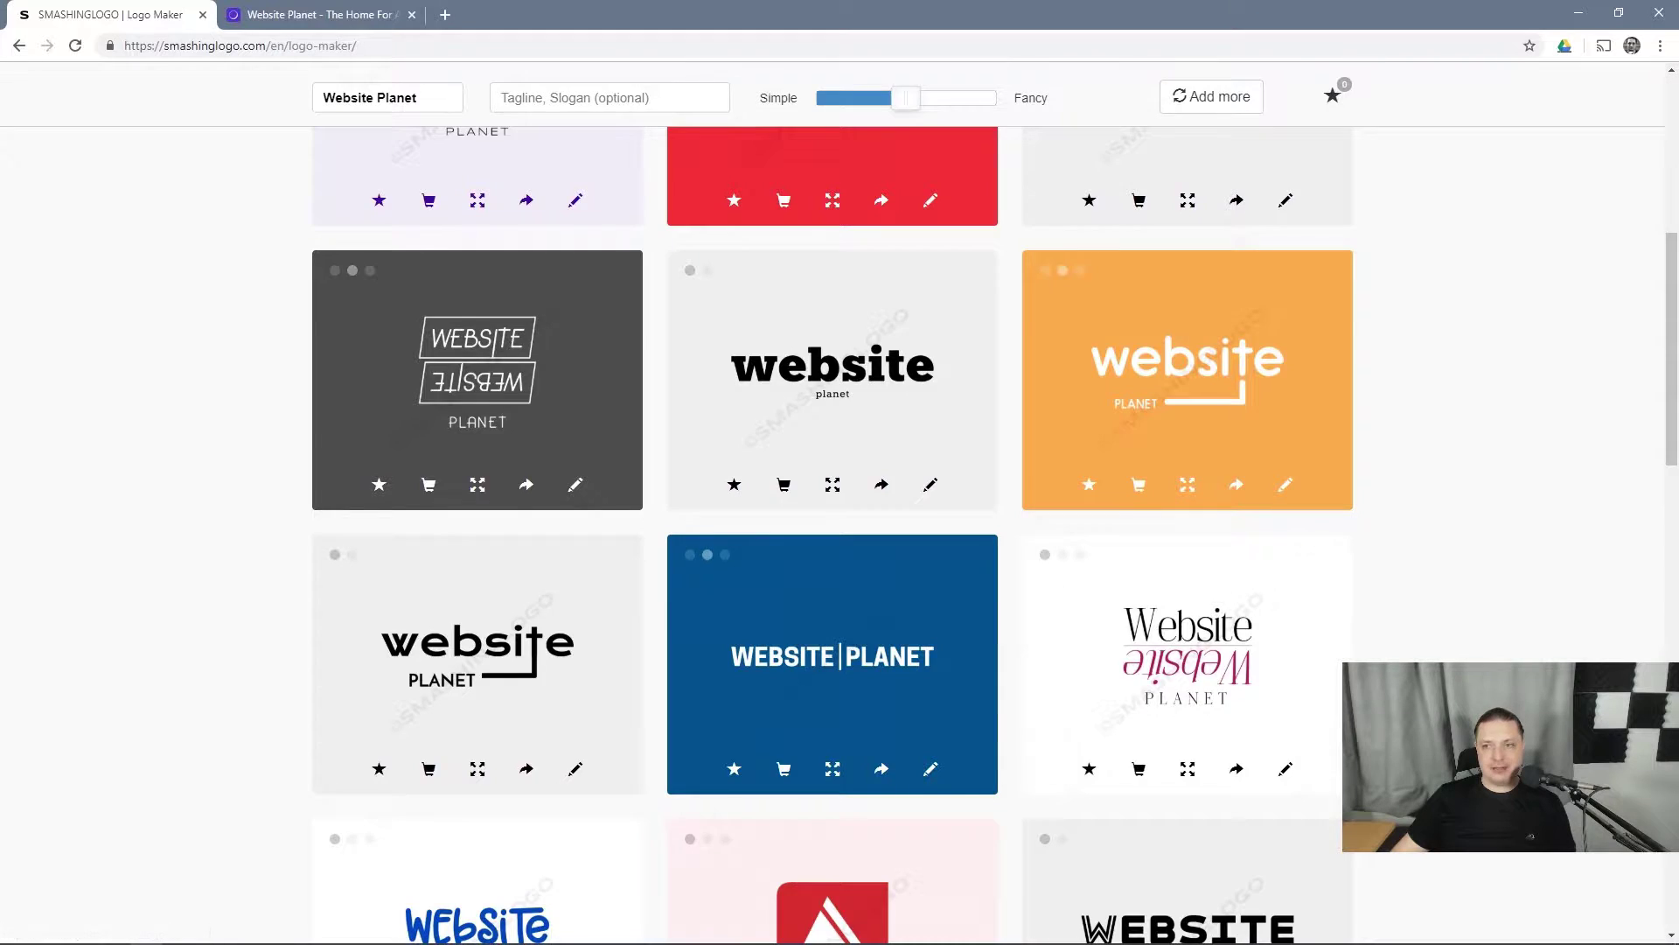
scroll(1522, 499, up, 7)
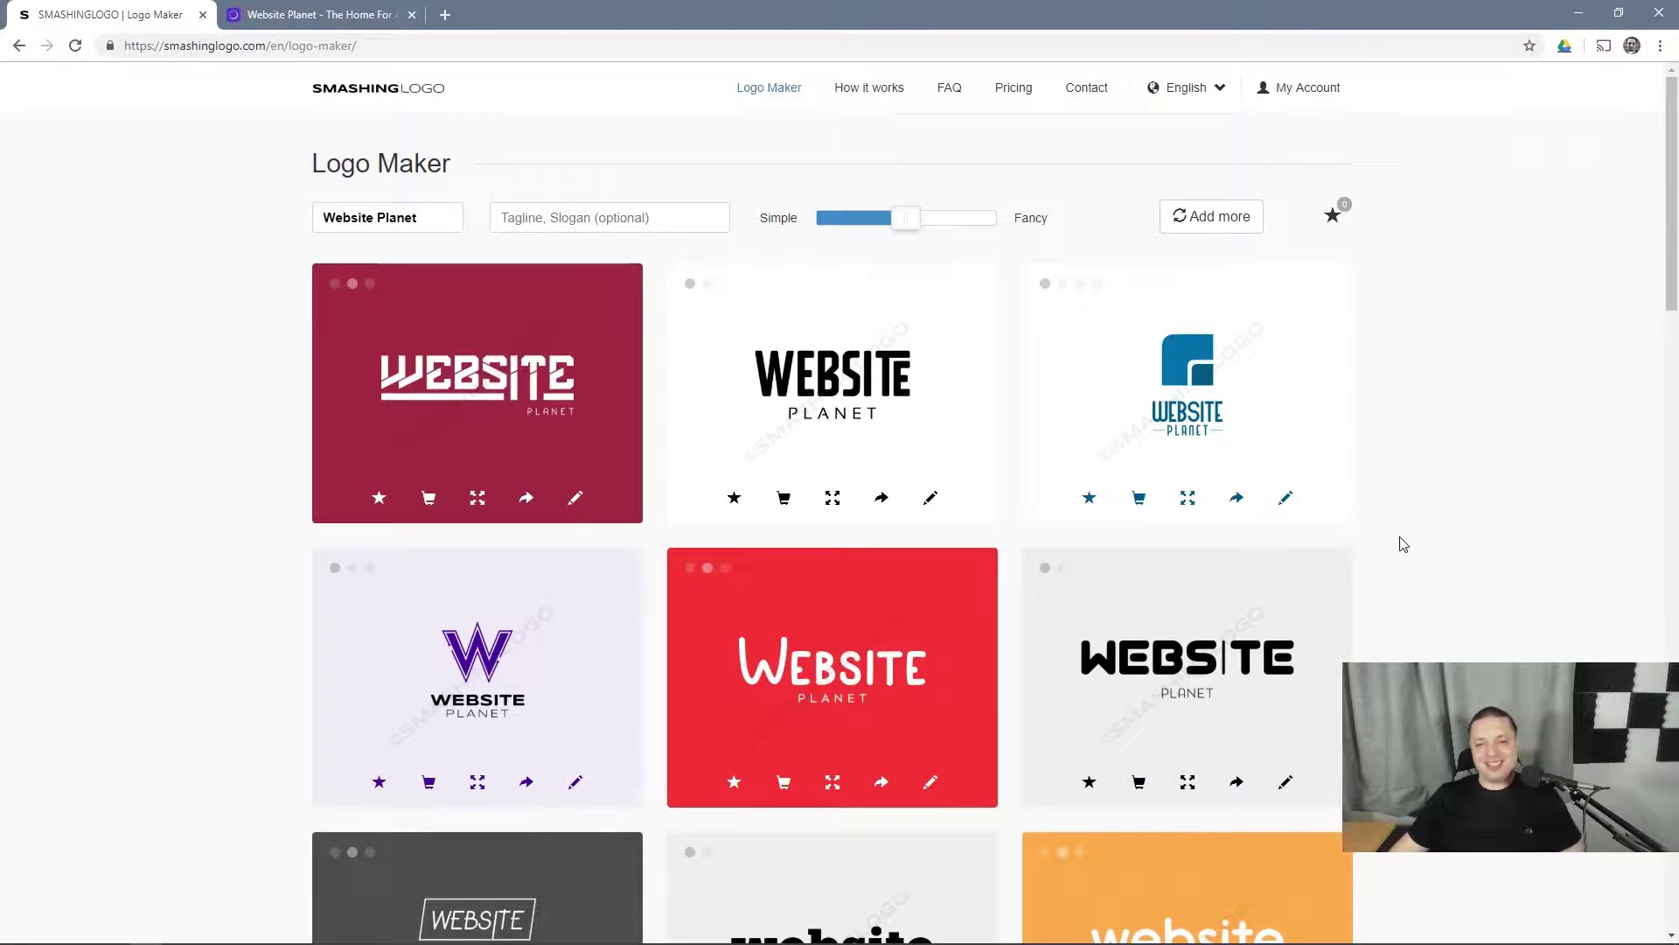
scroll(1399, 551, down, 4)
scroll(1430, 569, down, 2)
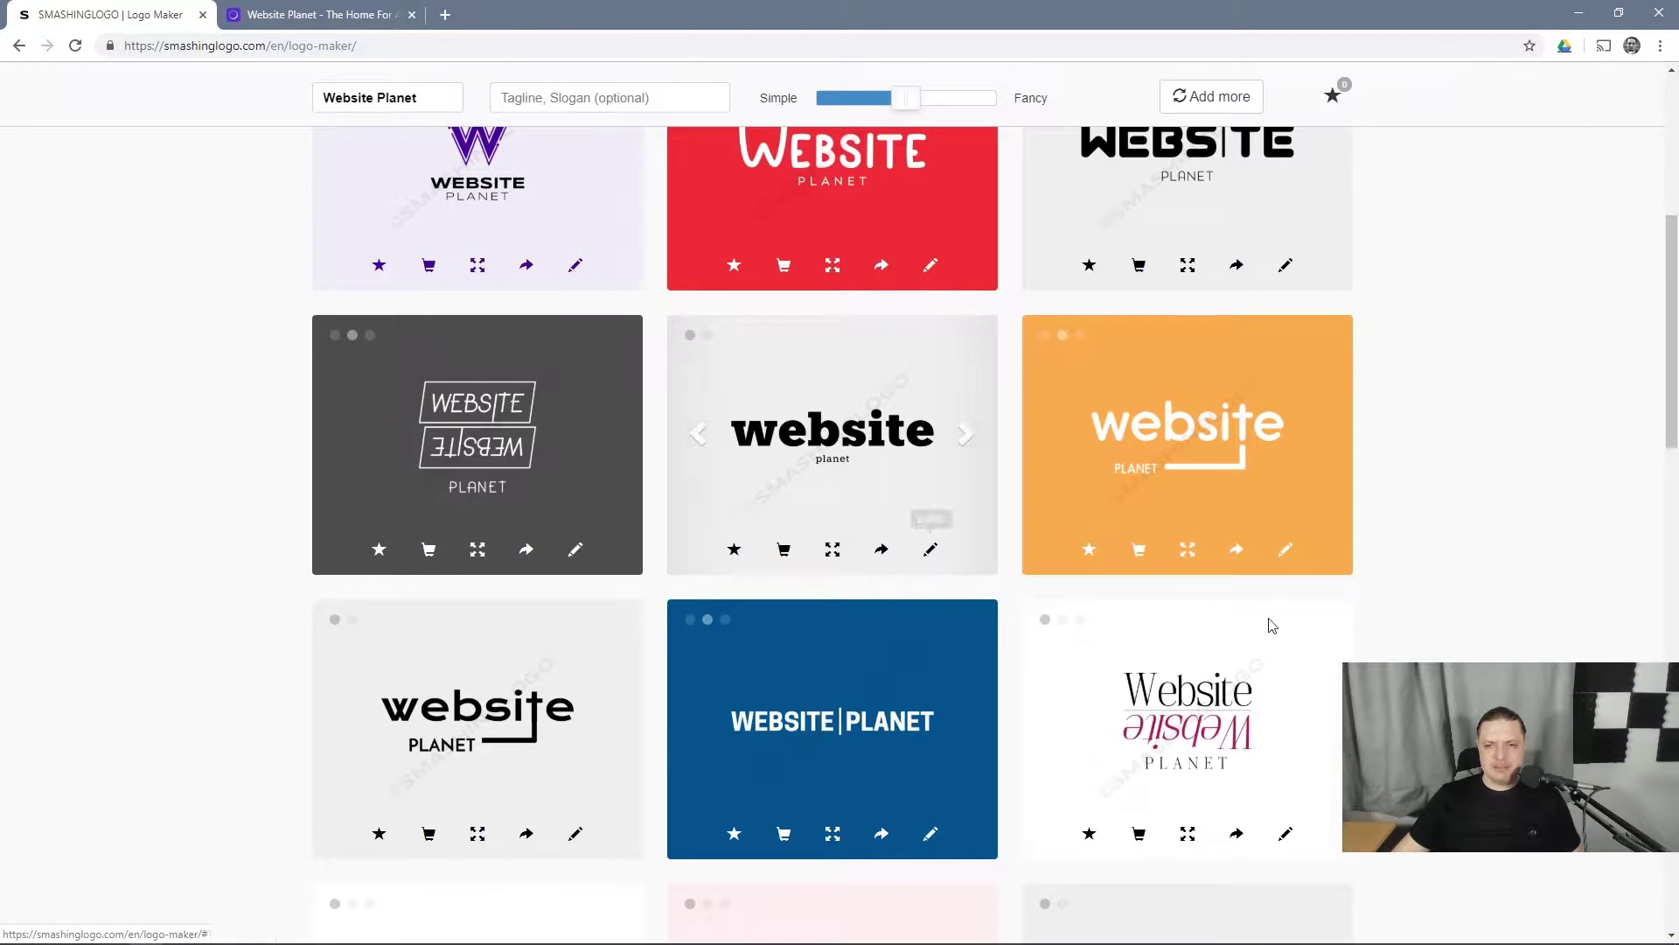
scroll(1268, 629, up, 6)
scroll(832, 525, down, 20)
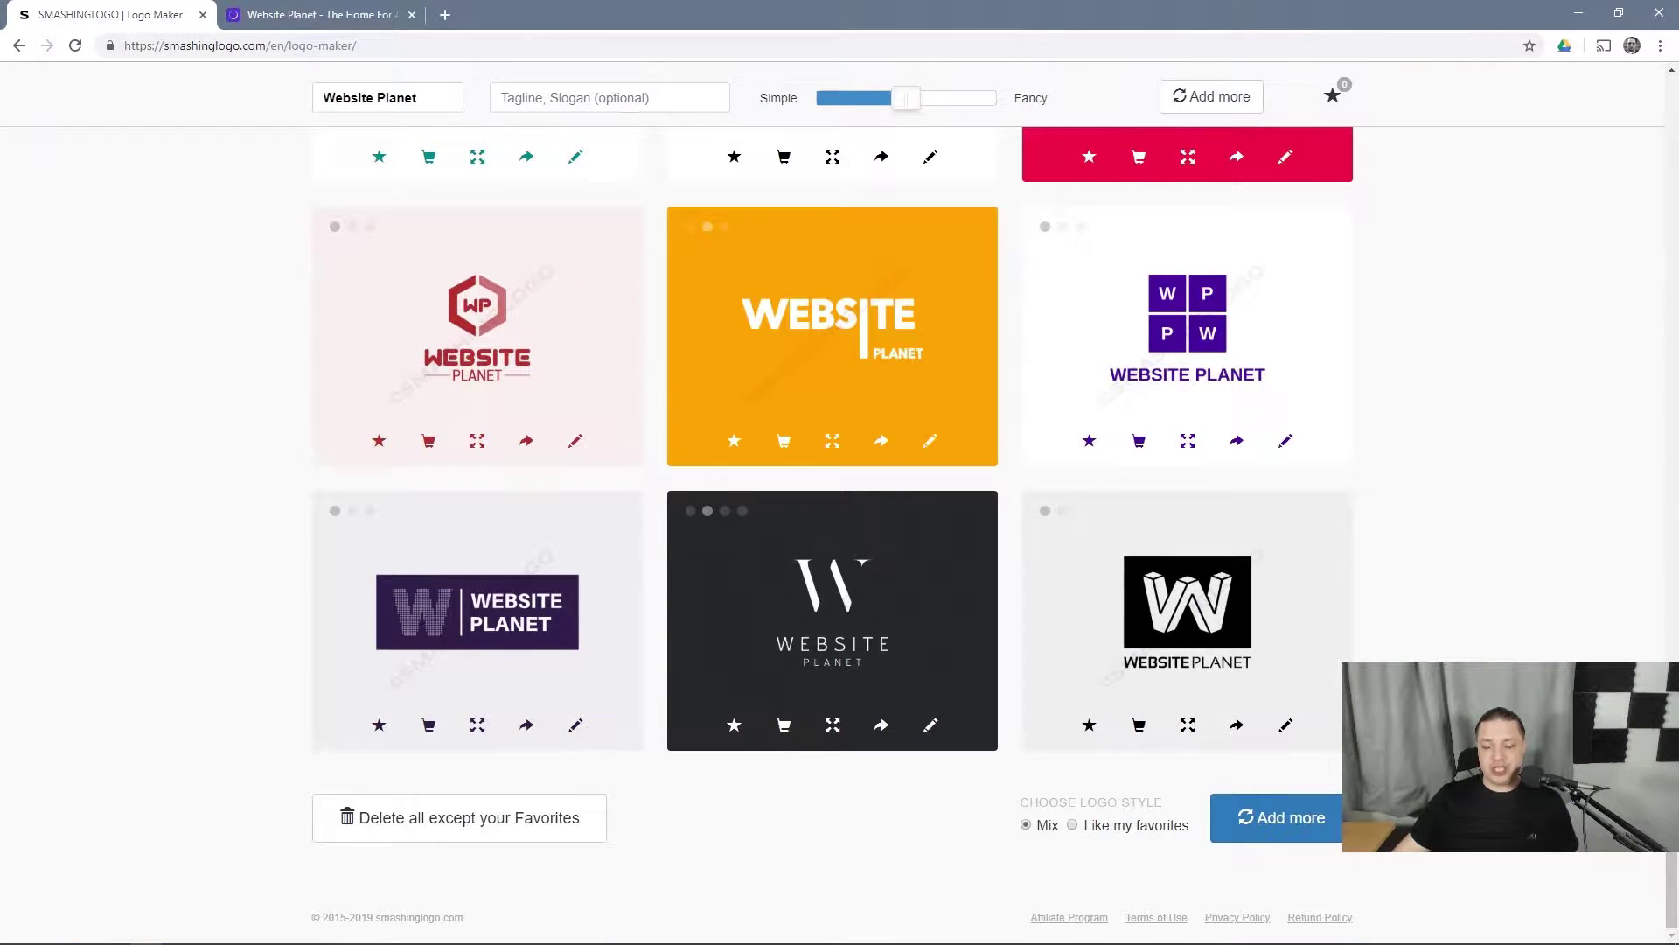
- Load more designs and push the style to about three-quarters toward Fancy
click(1319, 813)
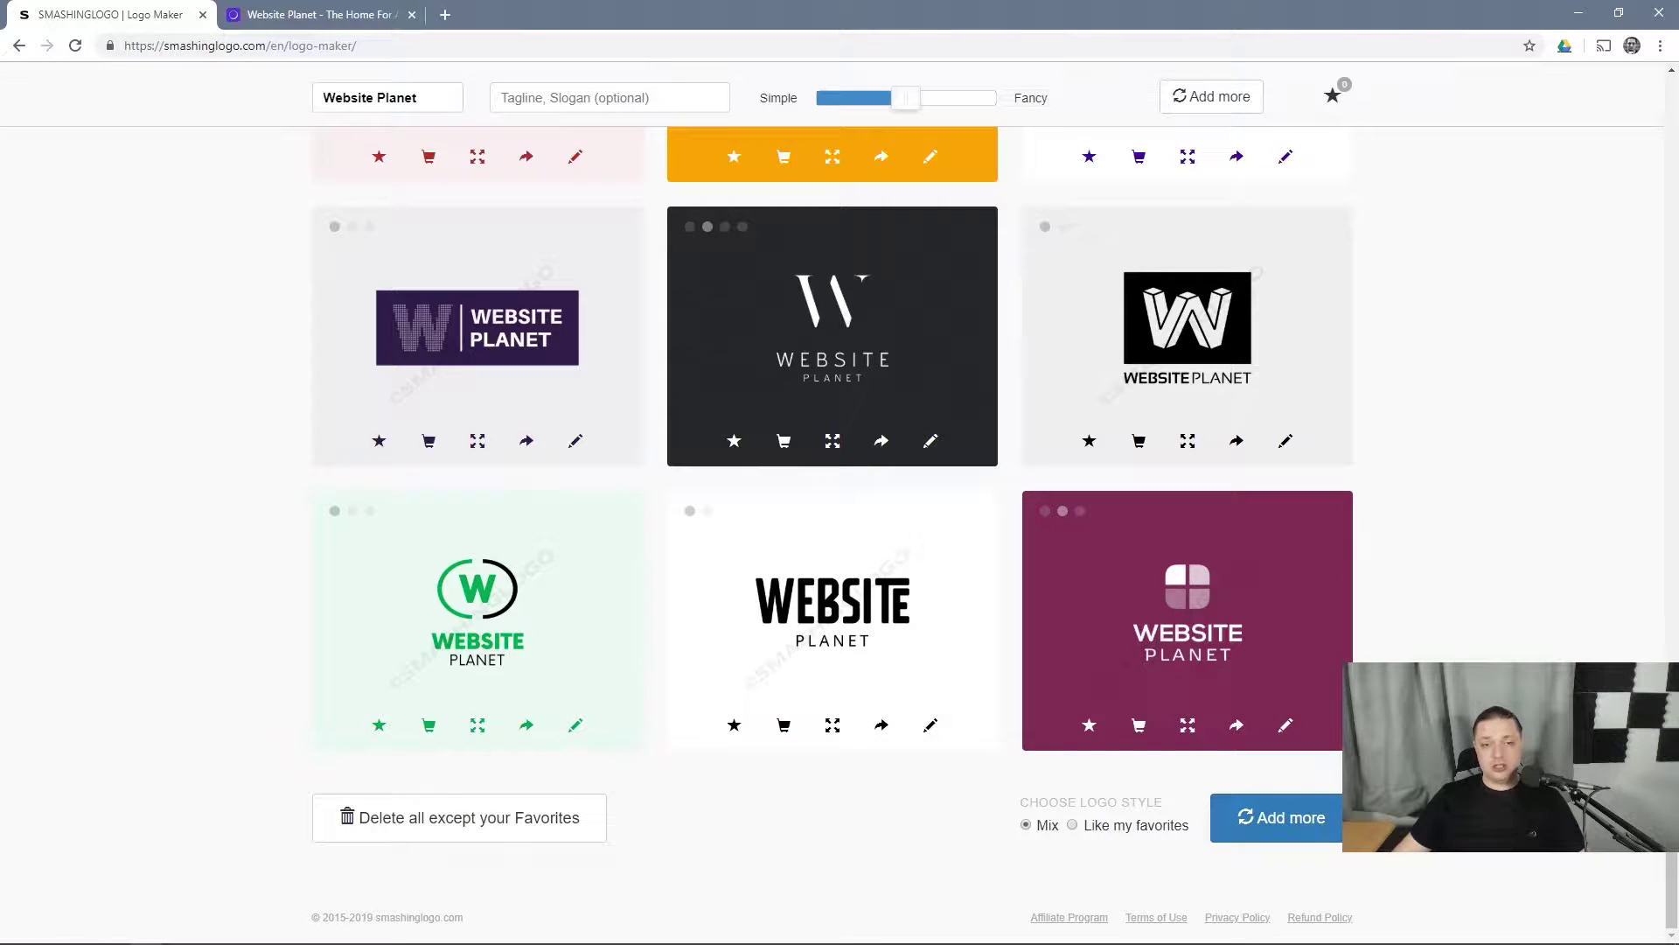
scroll(832, 525, up, 20)
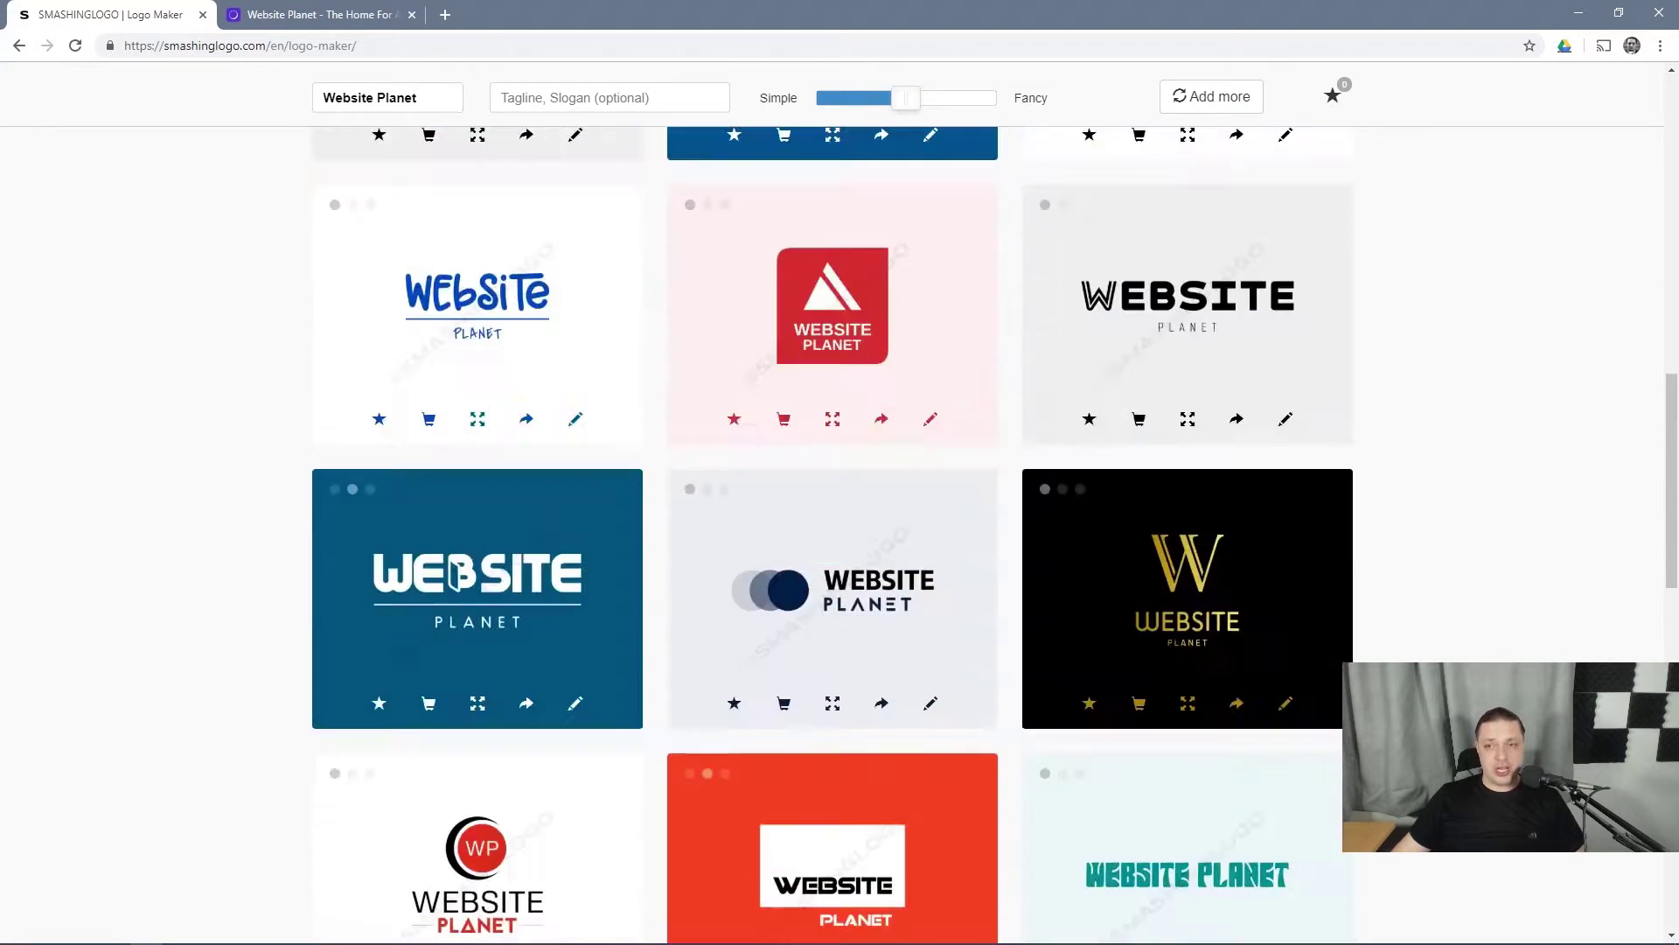
scroll(1484, 551, up, 3)
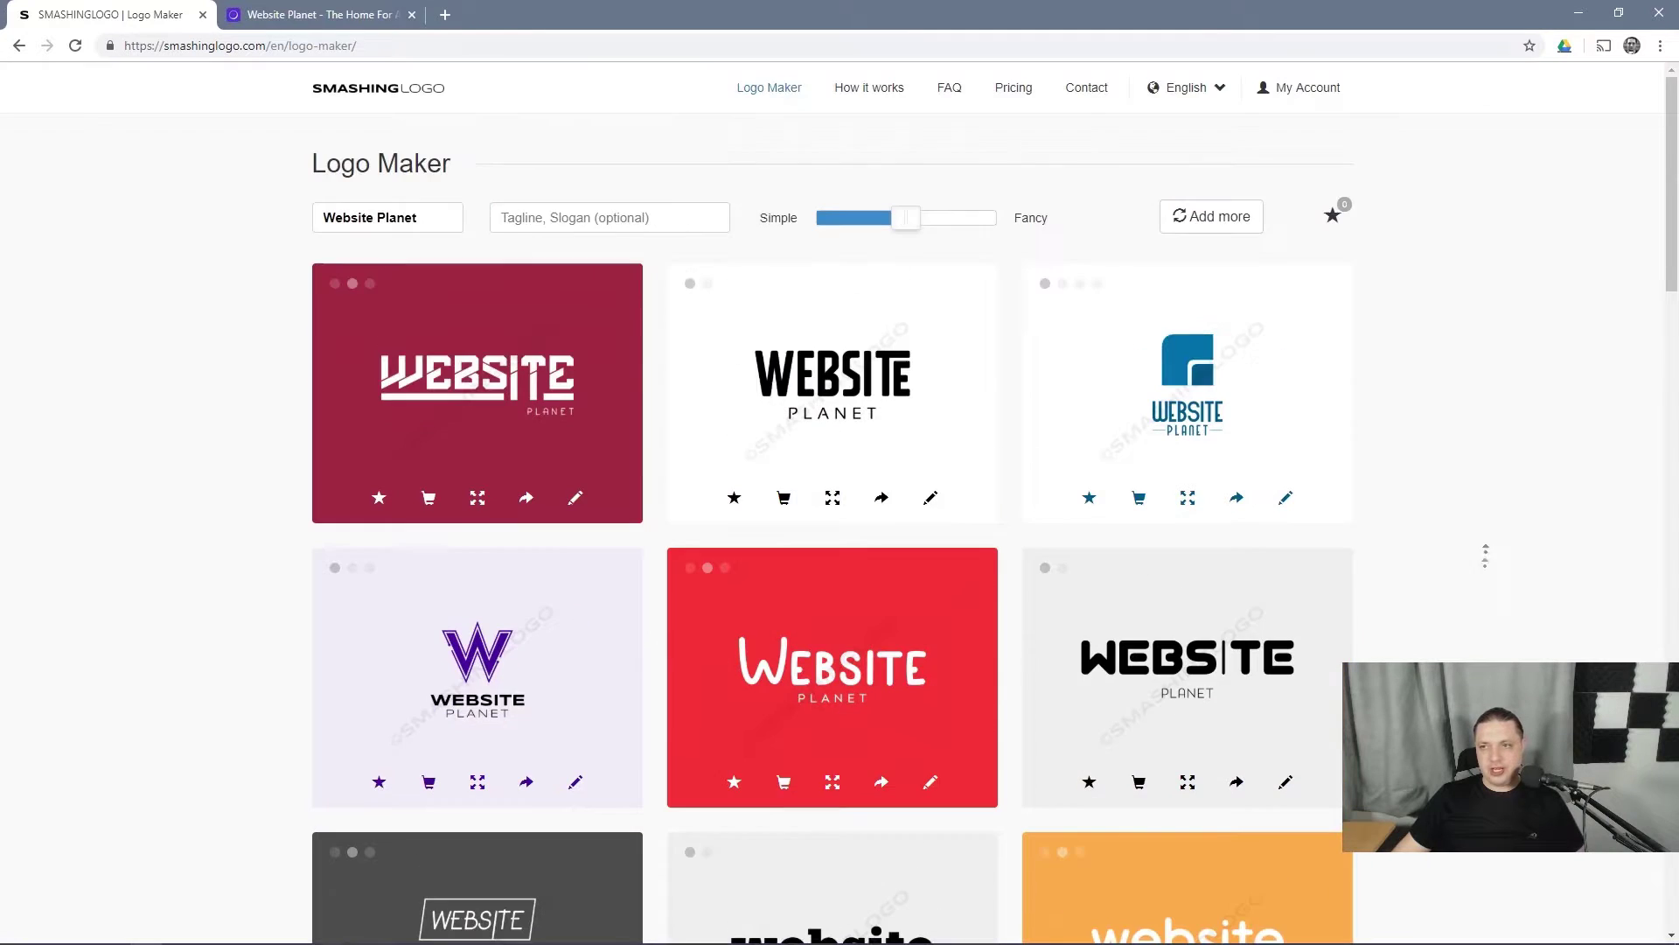
click(949, 219)
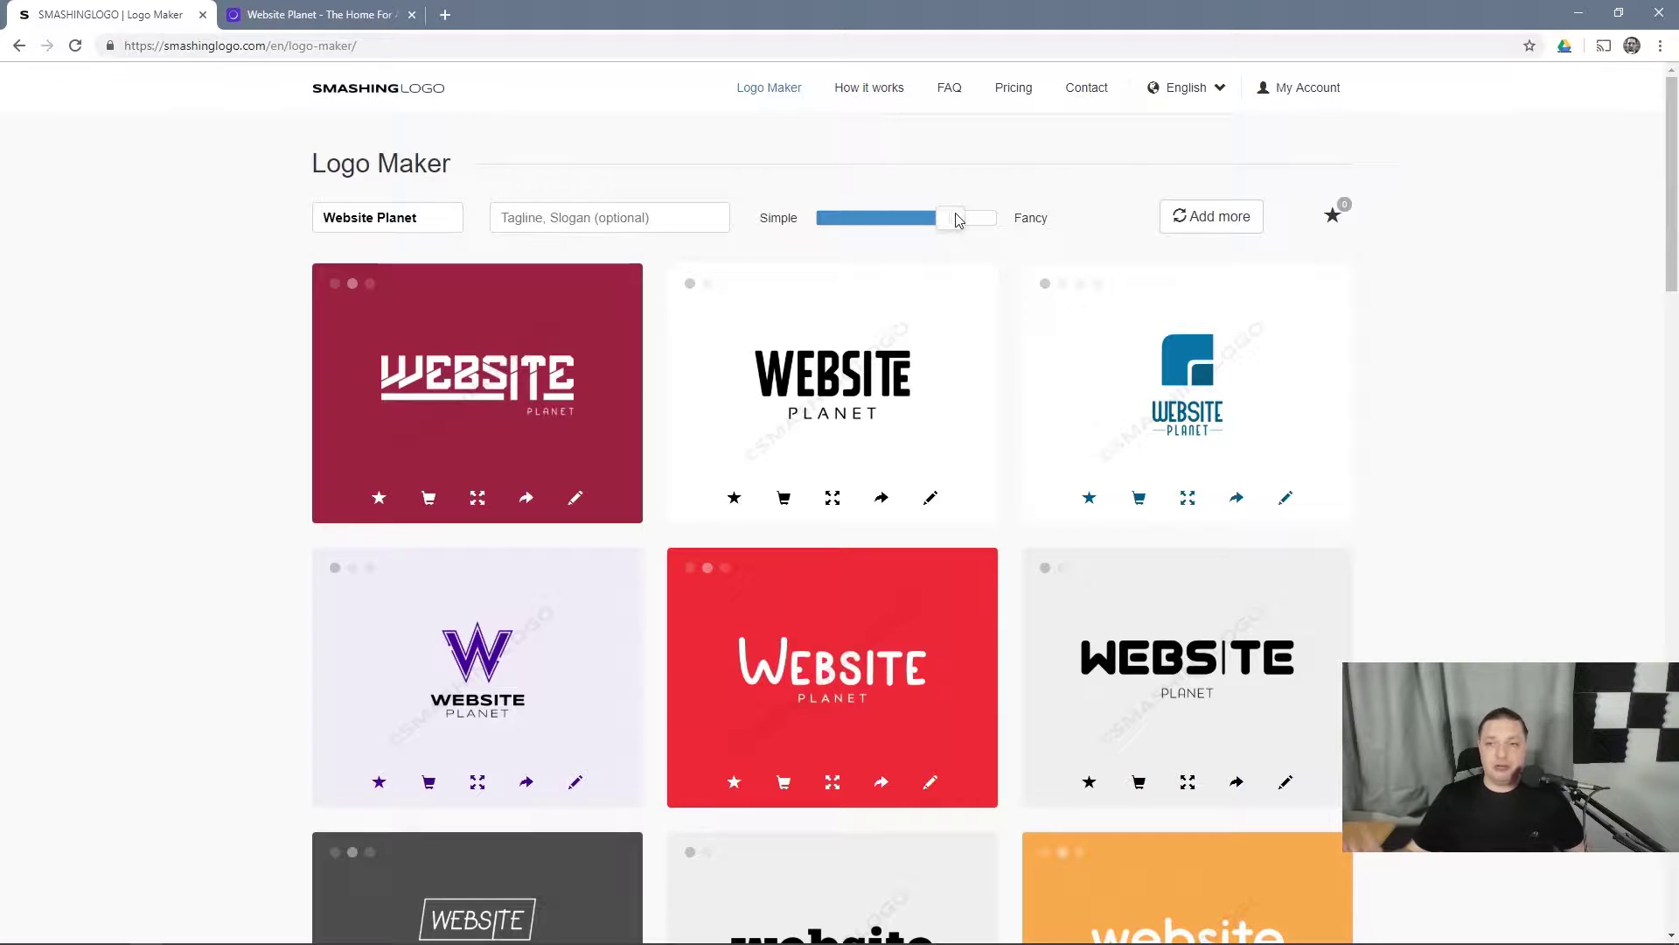
- Load two more rows of designs, then shift the style toward Fancy and generate more
drag(1674, 145, 1673, 788)
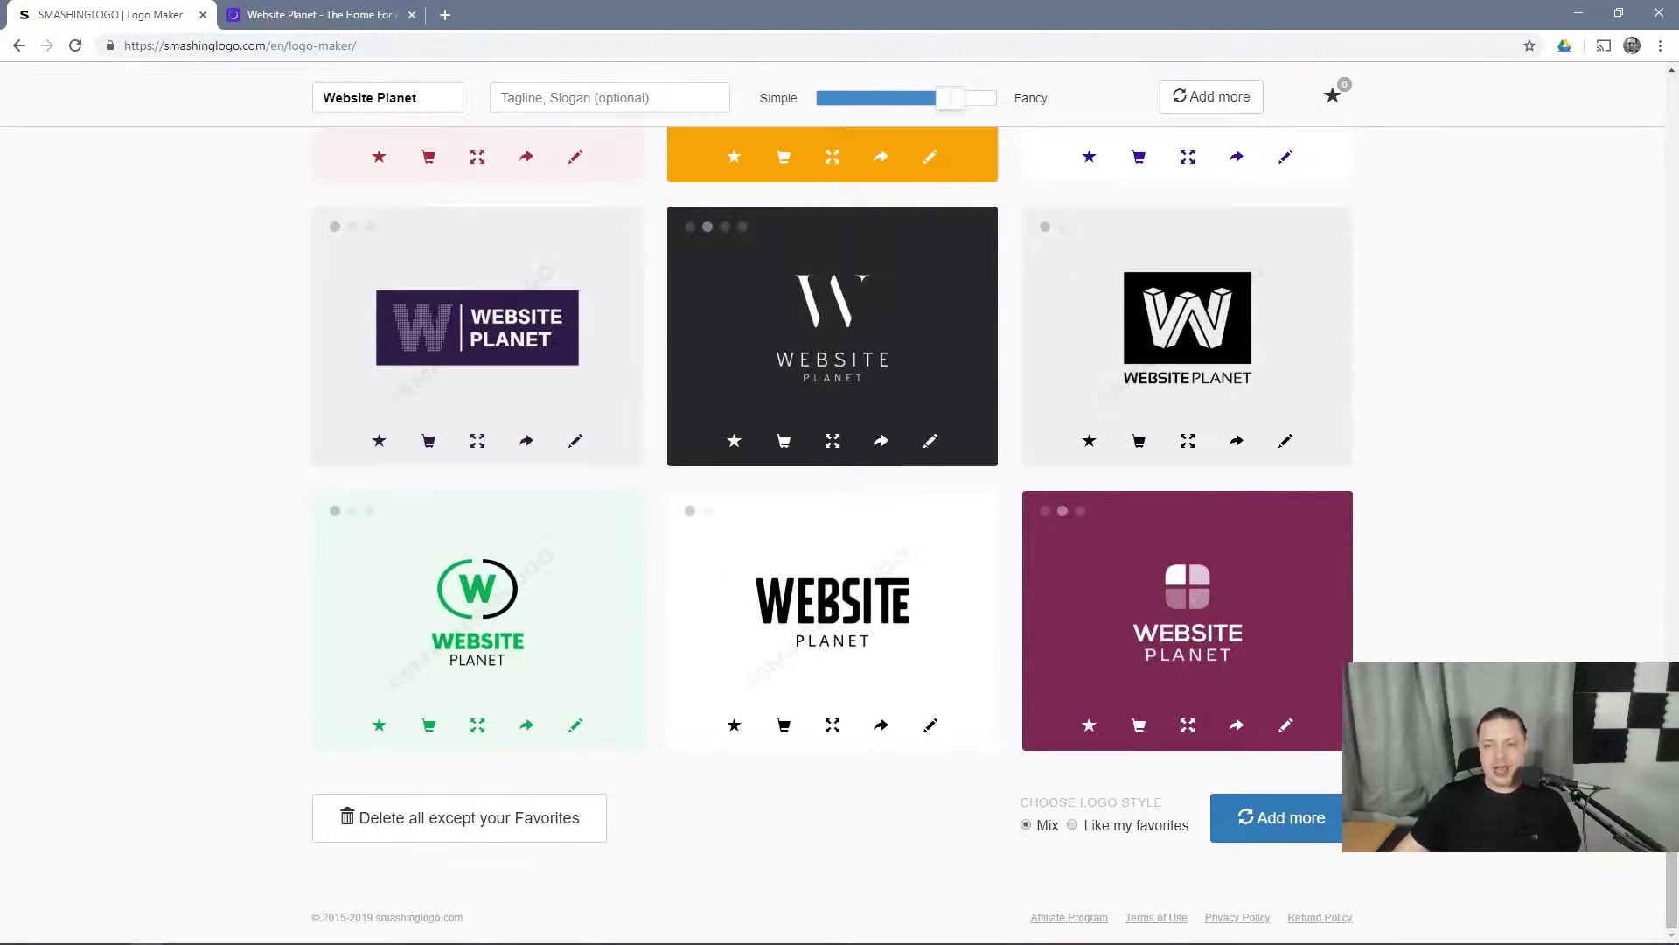
click(1304, 818)
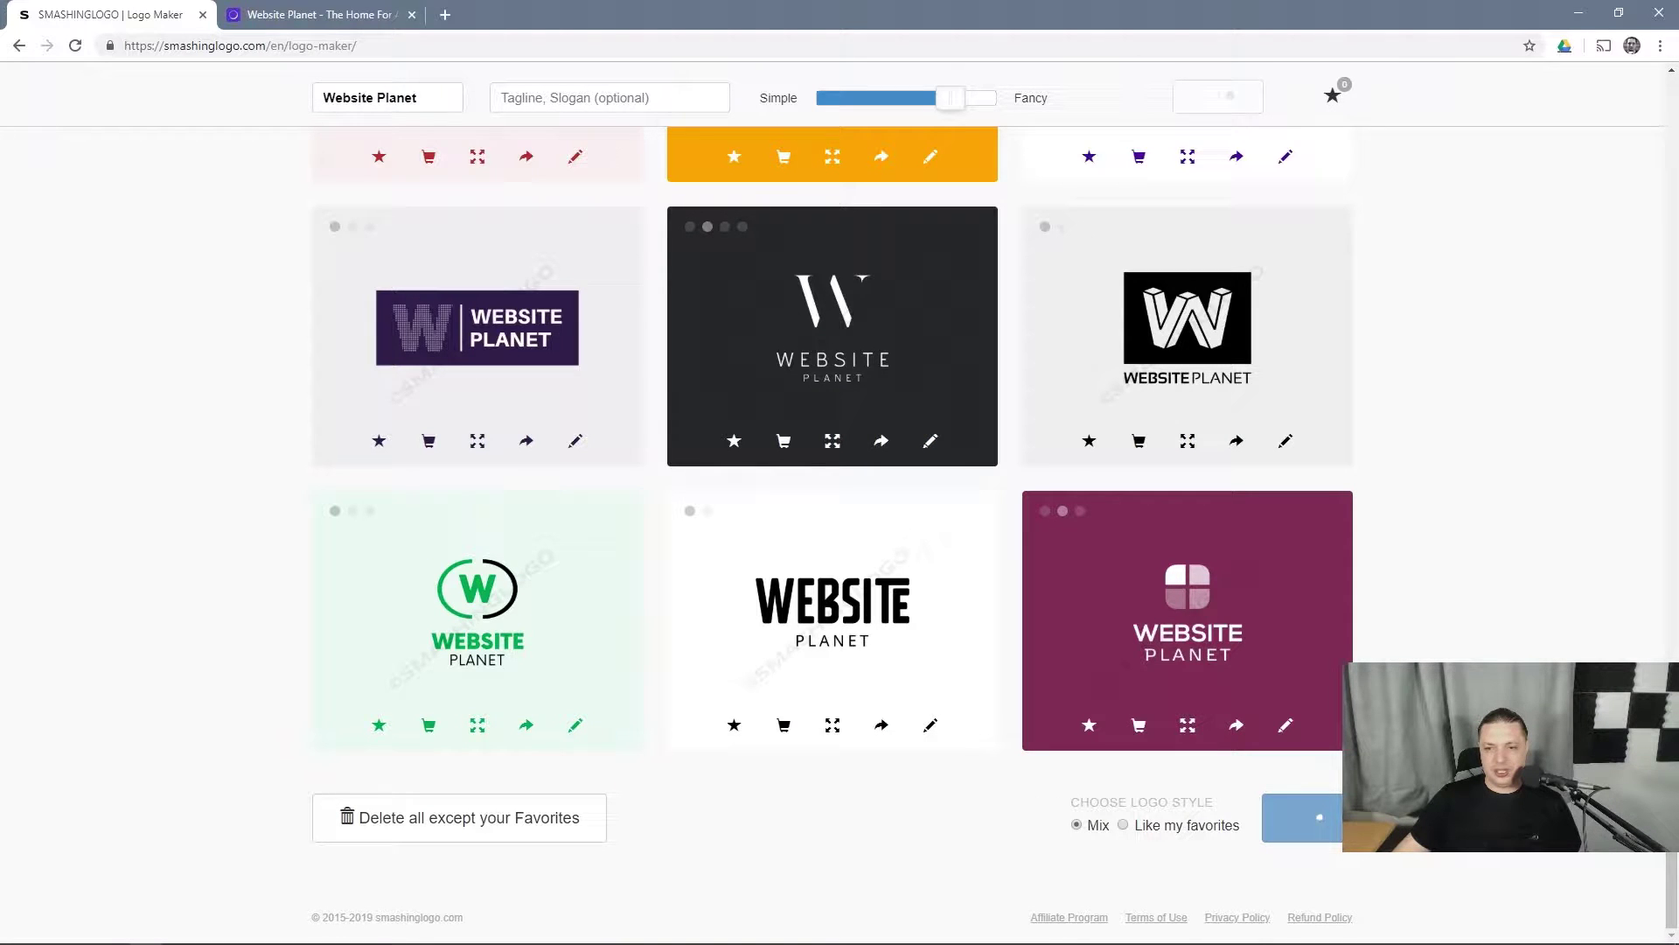
scroll(832, 525, down, 3)
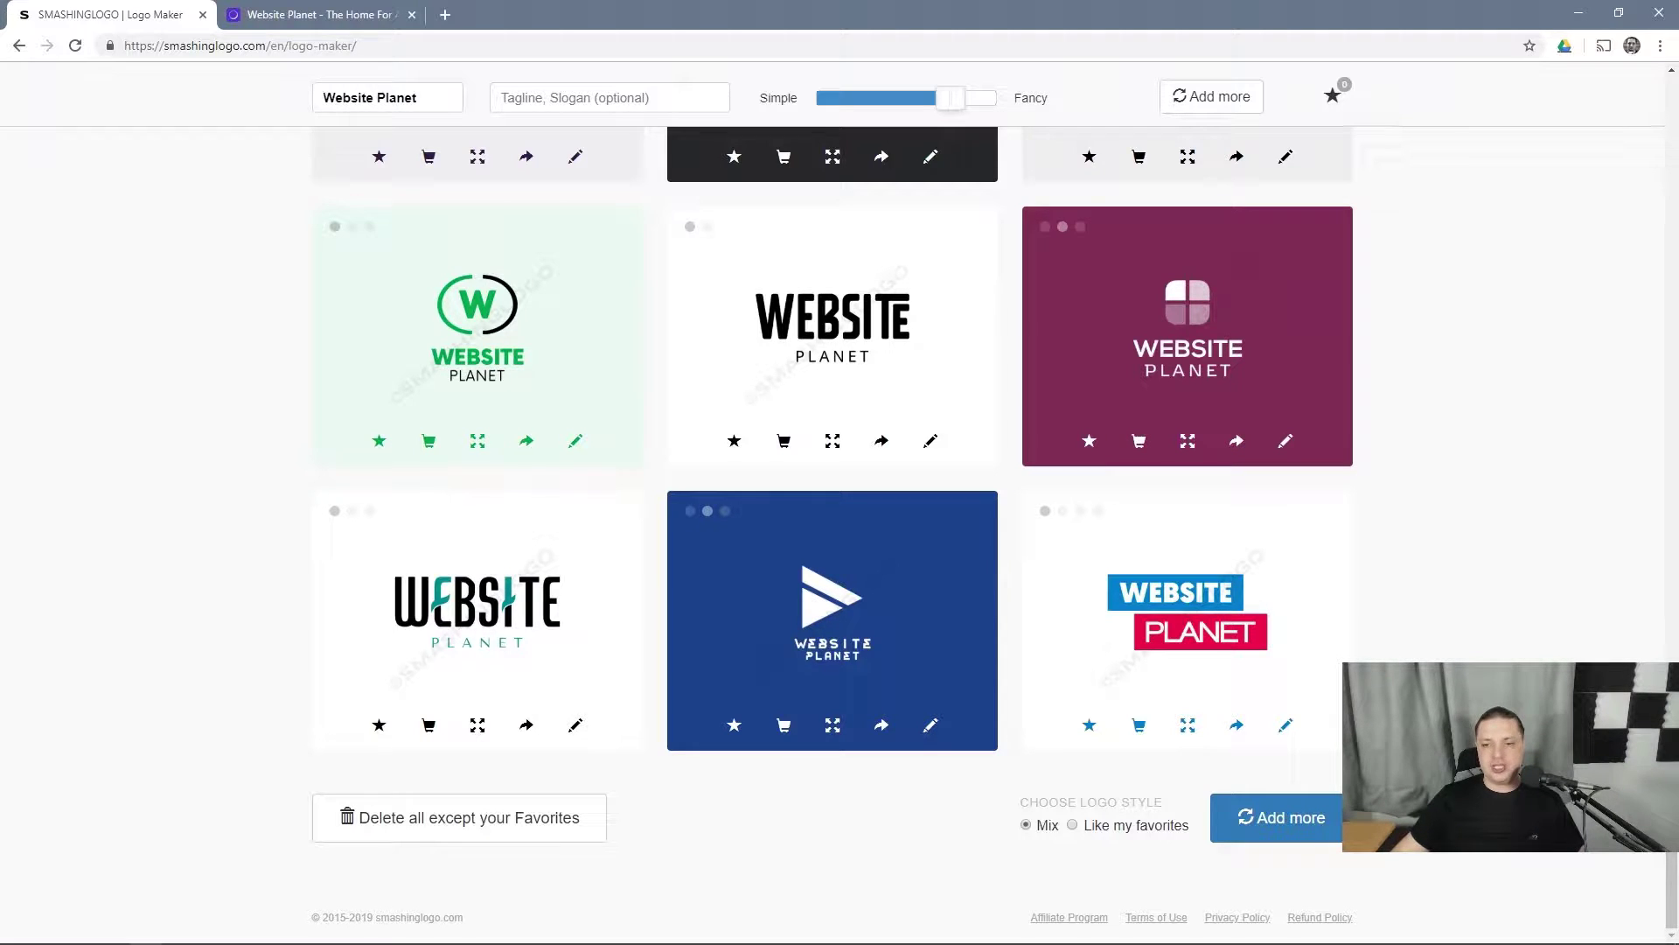
click(1317, 815)
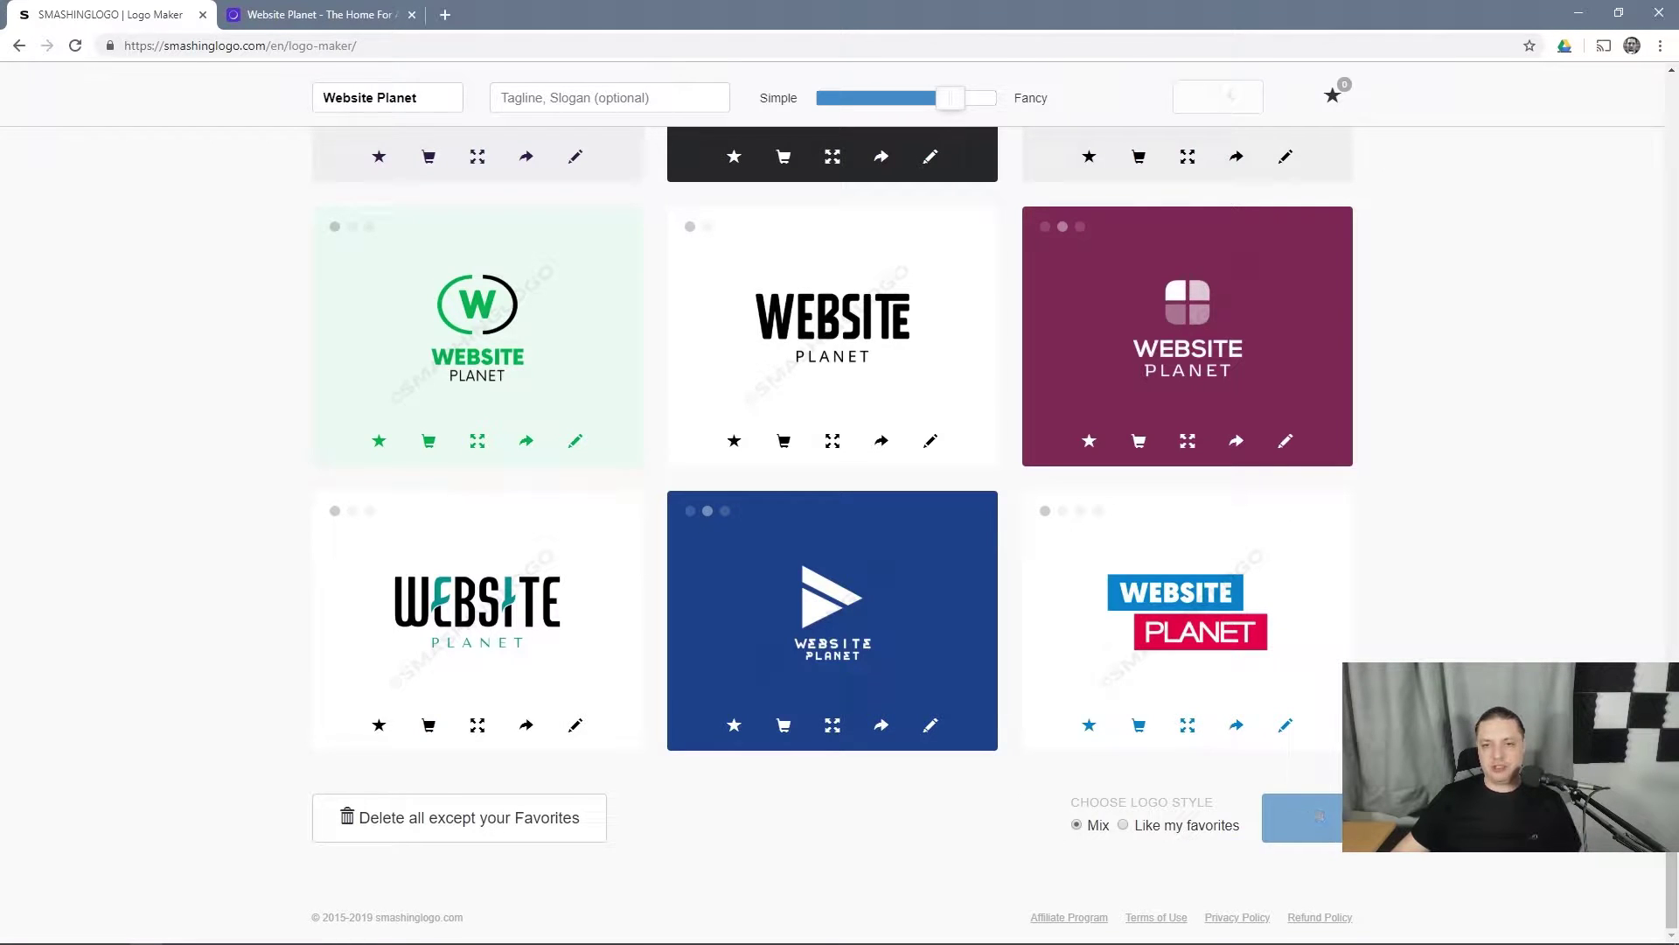
scroll(1108, 498, down, 4)
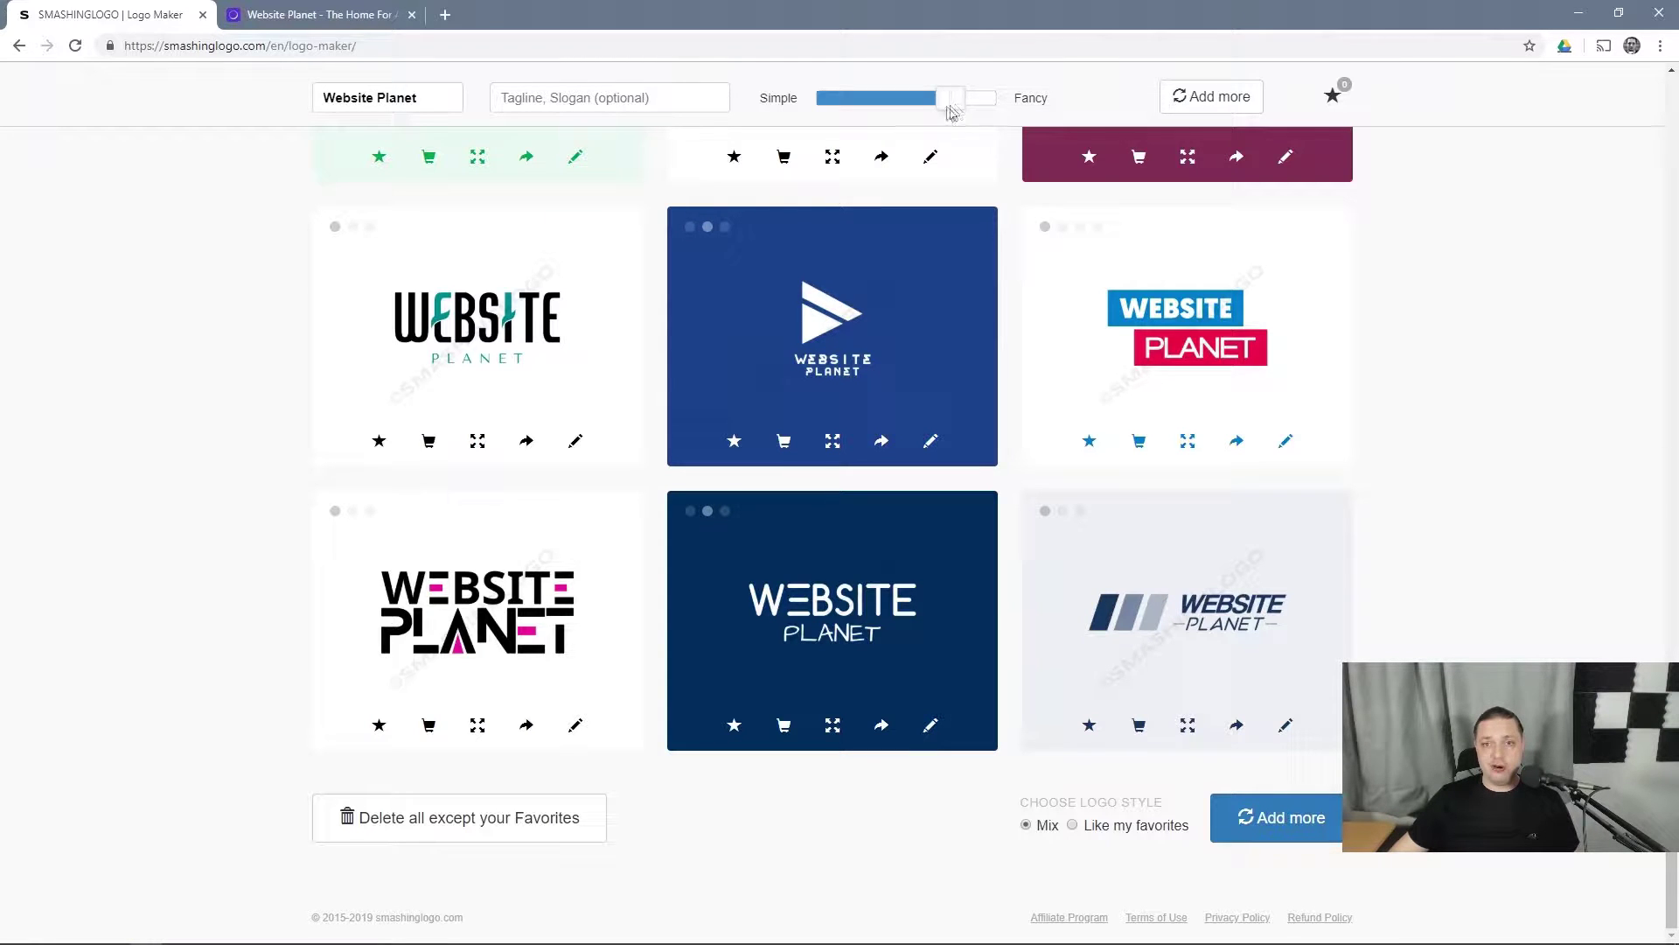
drag(950, 109, 997, 107)
click(1281, 818)
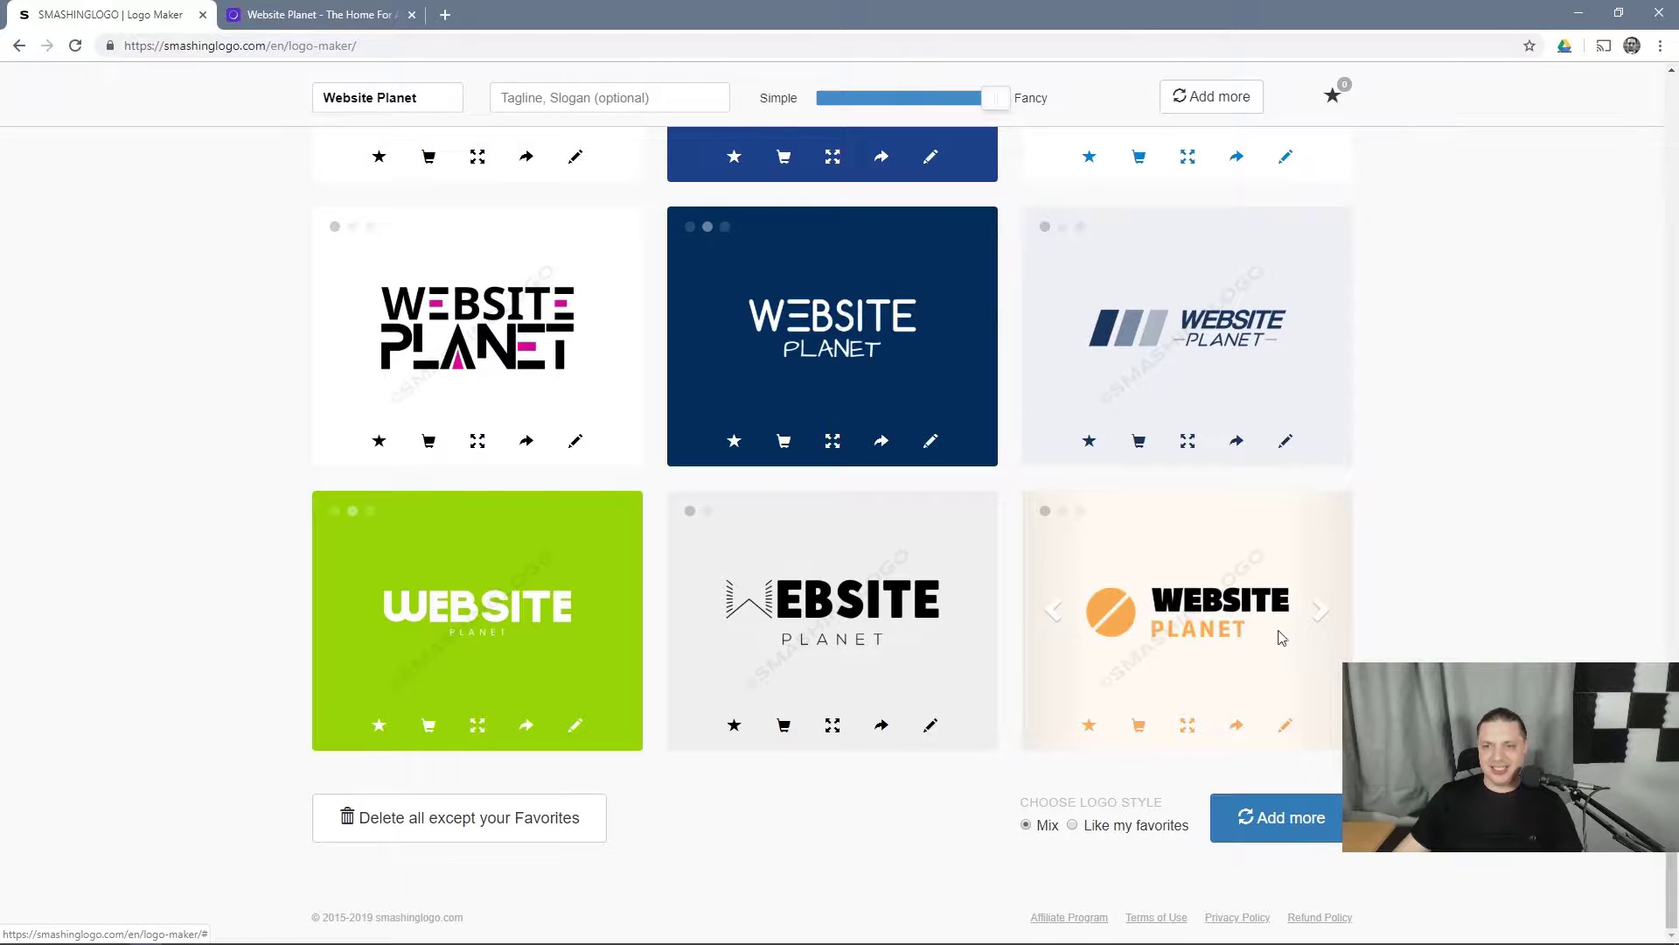
- Flip the orange logo through its white-on-black variant back to orange-on-cream and load another batch
click(1336, 635)
click(1336, 636)
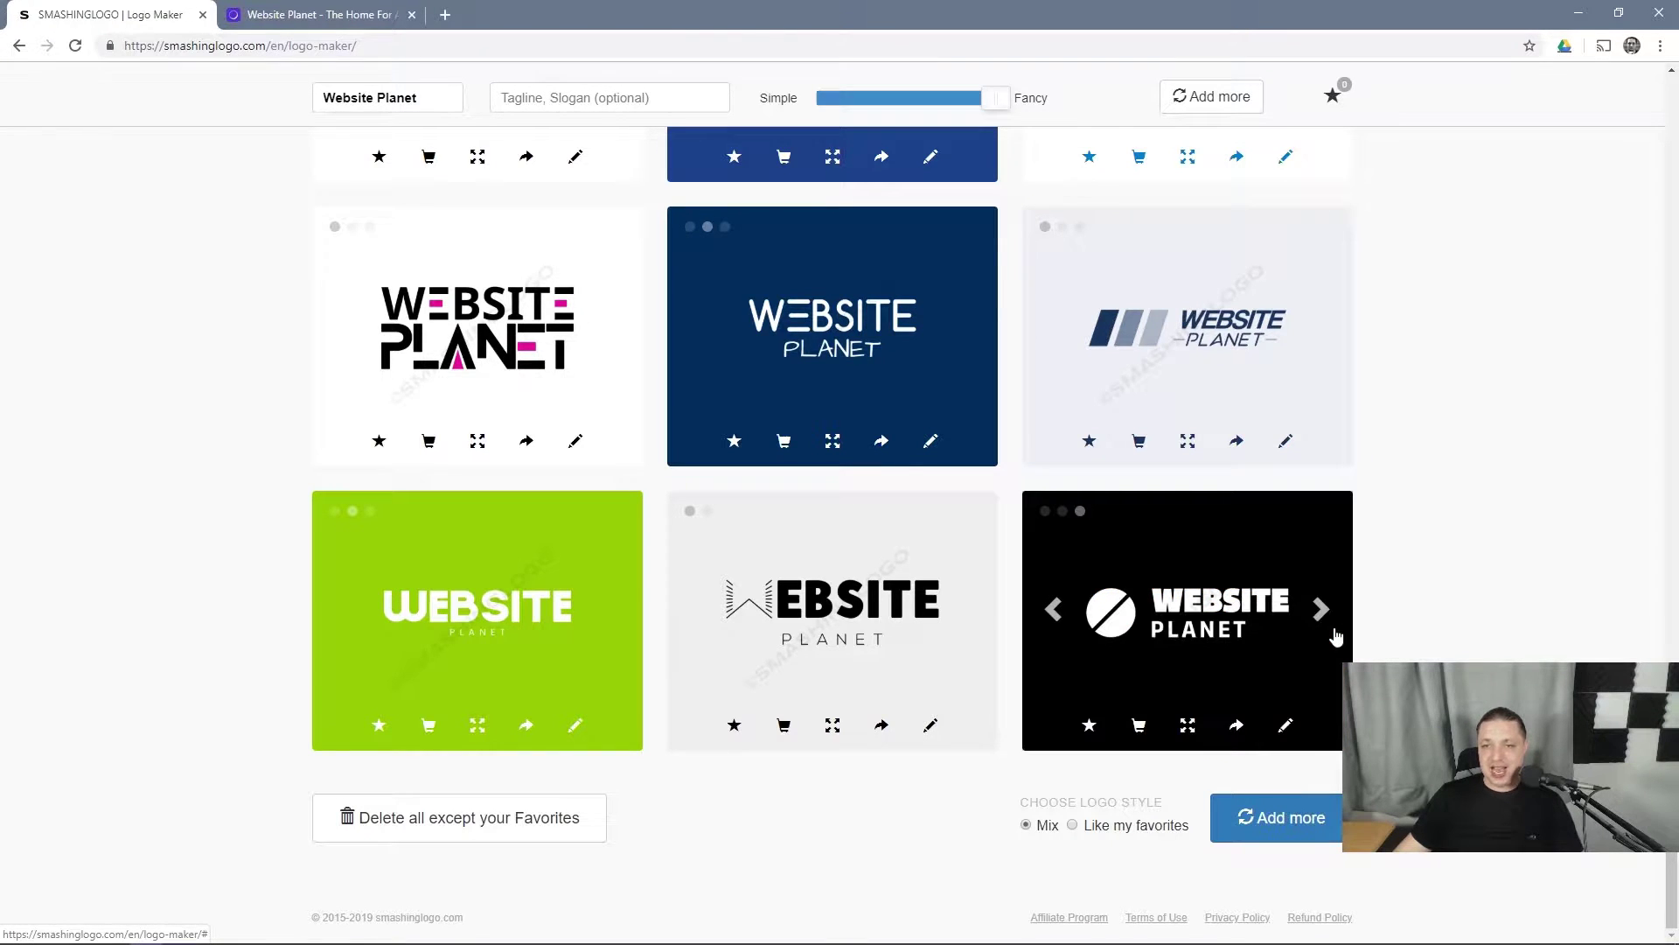
click(1336, 636)
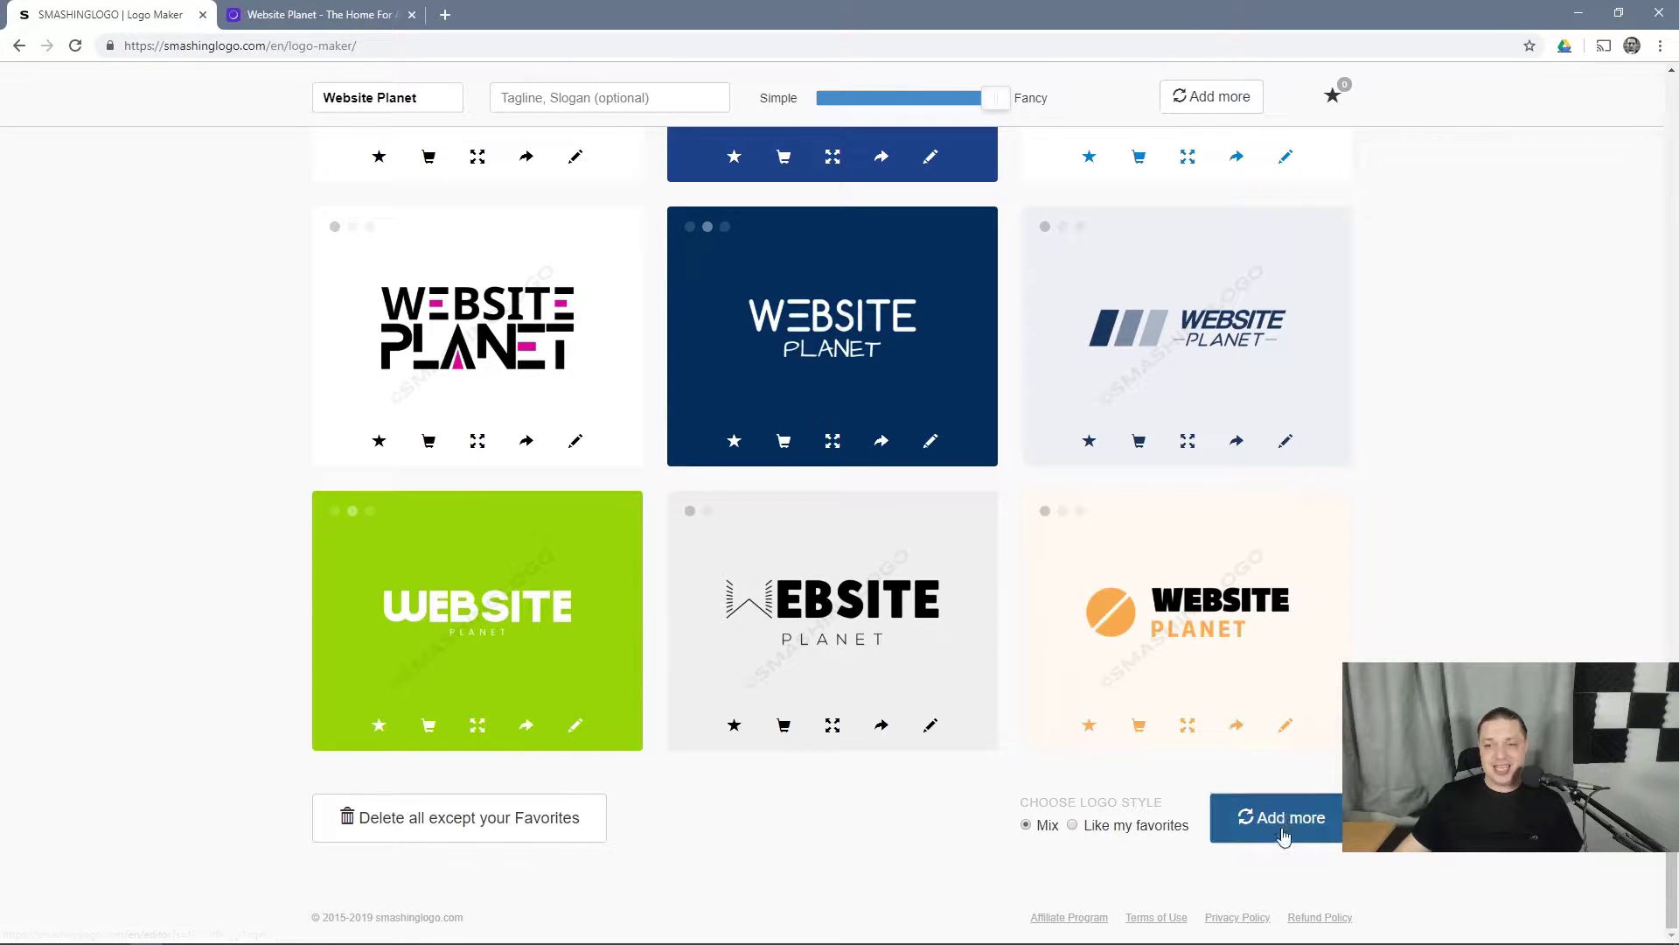
click(1283, 836)
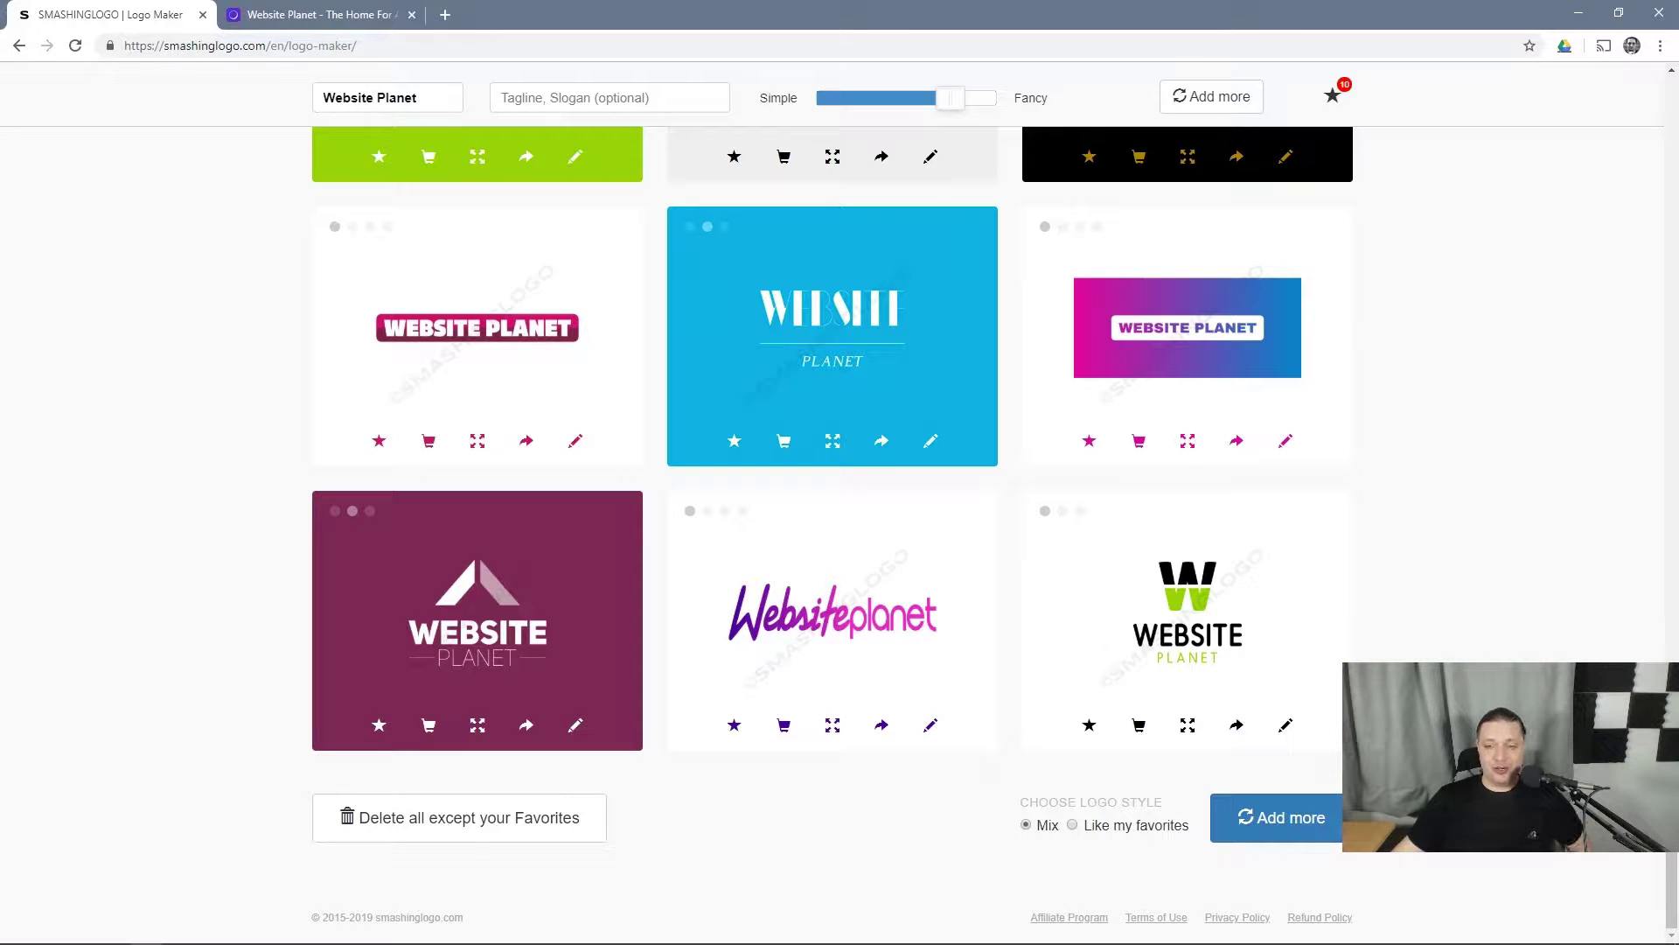
- Delete all logos except the two favourites, confirming the deletion
click(376, 817)
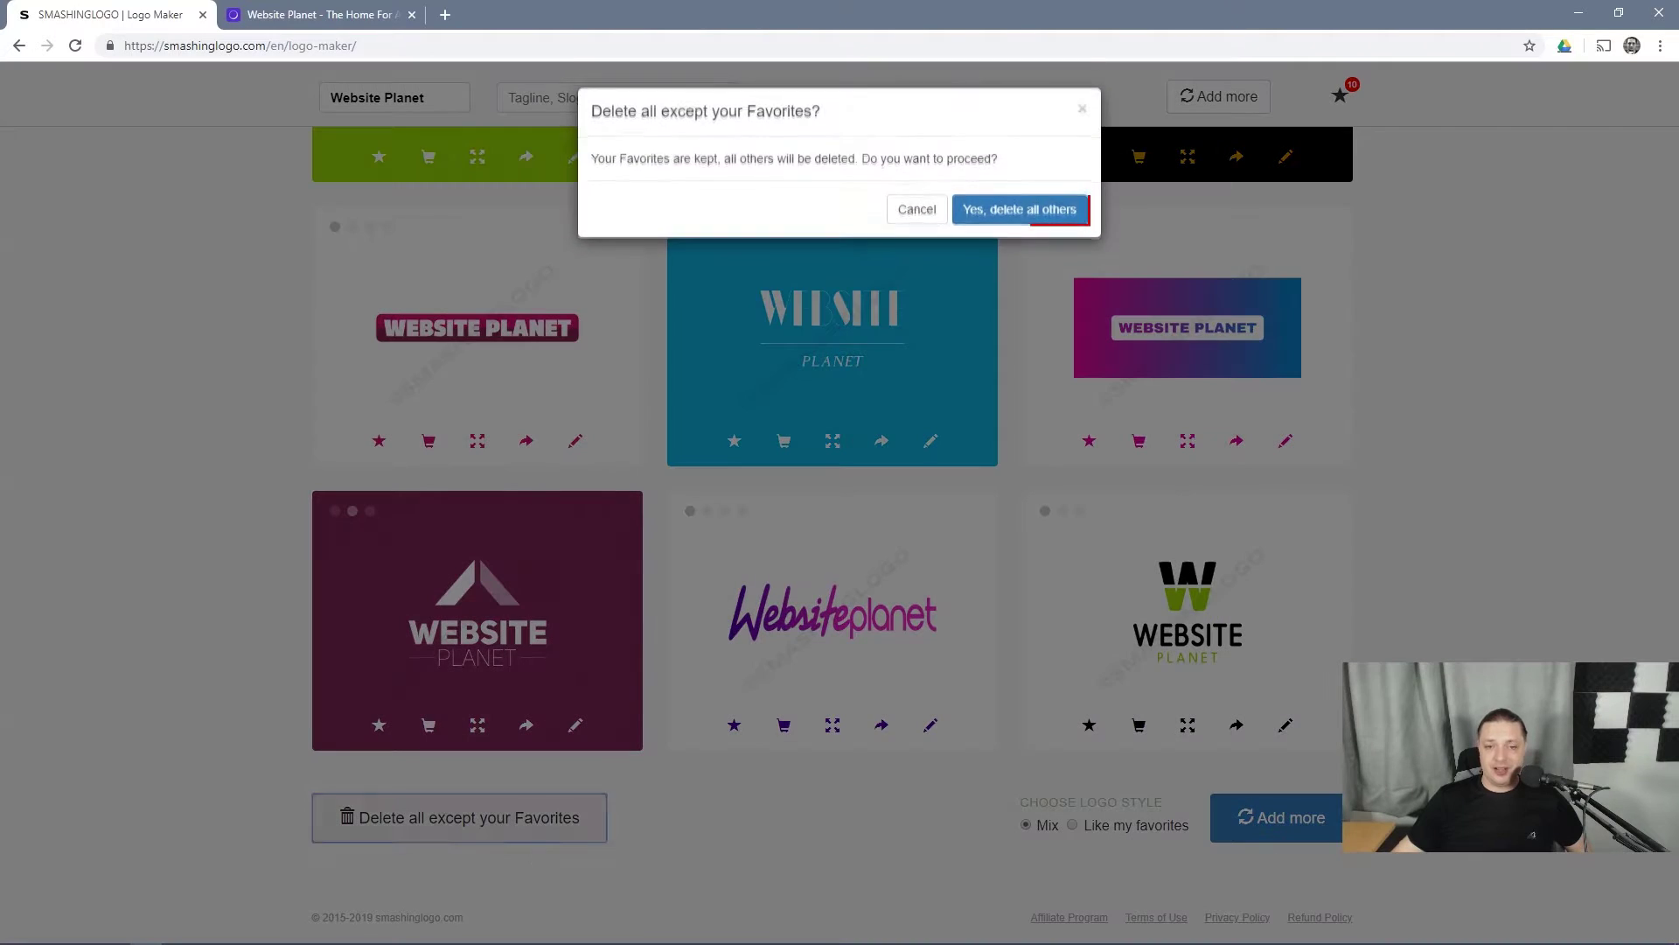
click(1057, 214)
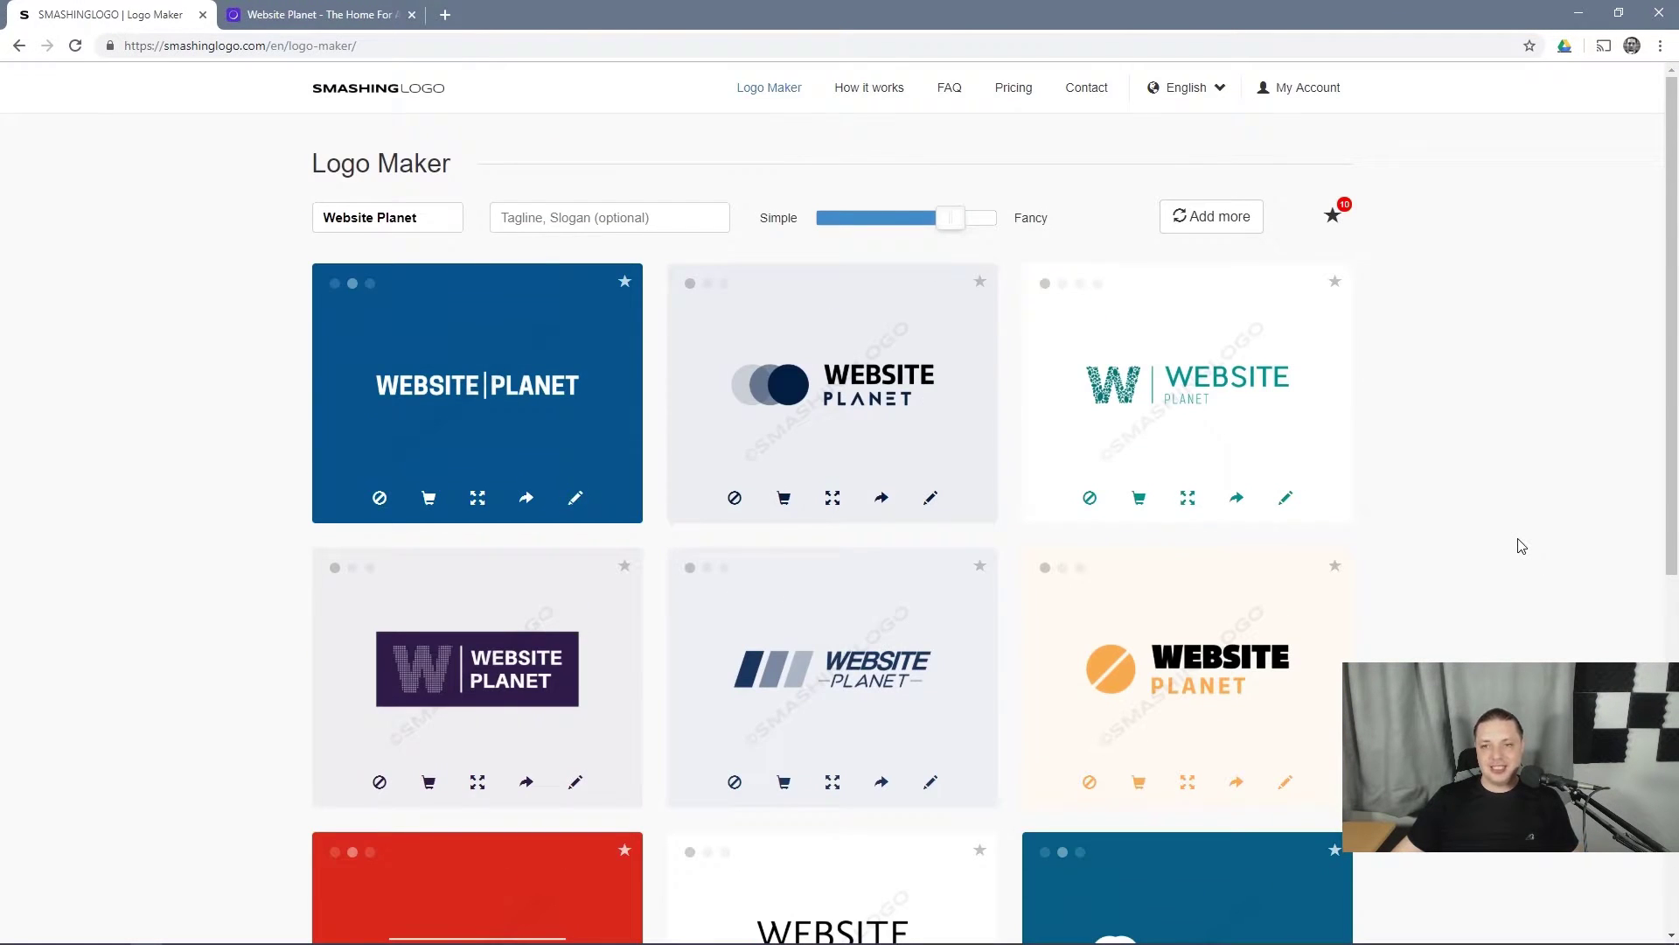
mouse_move(818, 600)
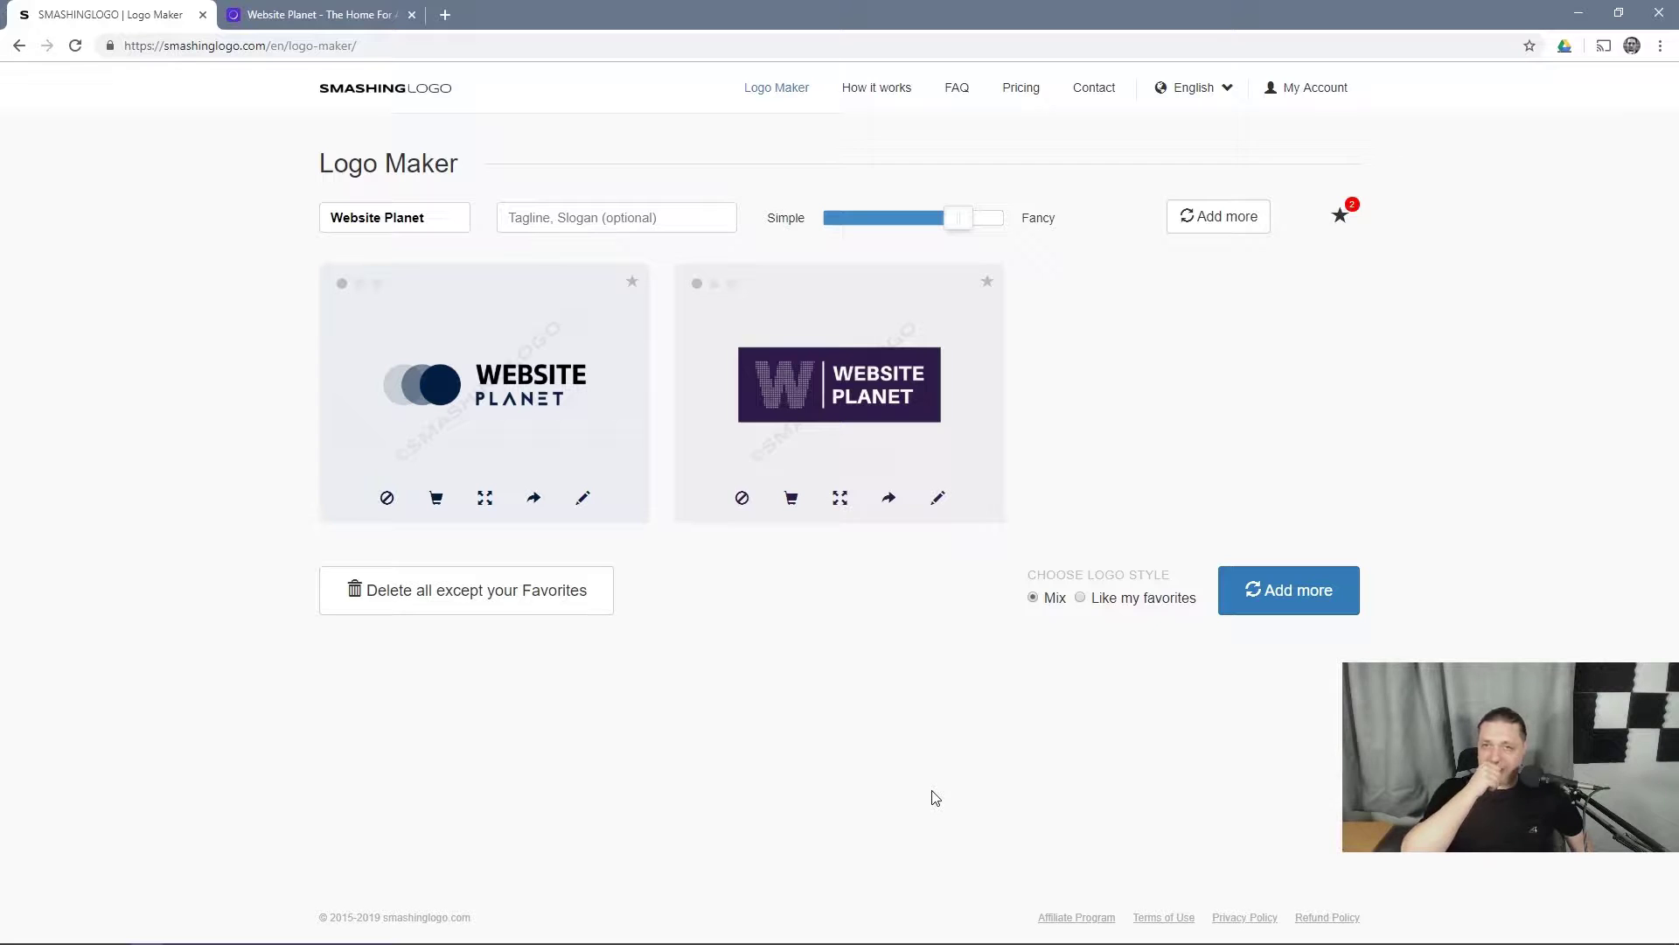
- Cycle the W logo through dark-purple and black variants, then edit the overlapping-circles logo
click(1000, 407)
click(999, 407)
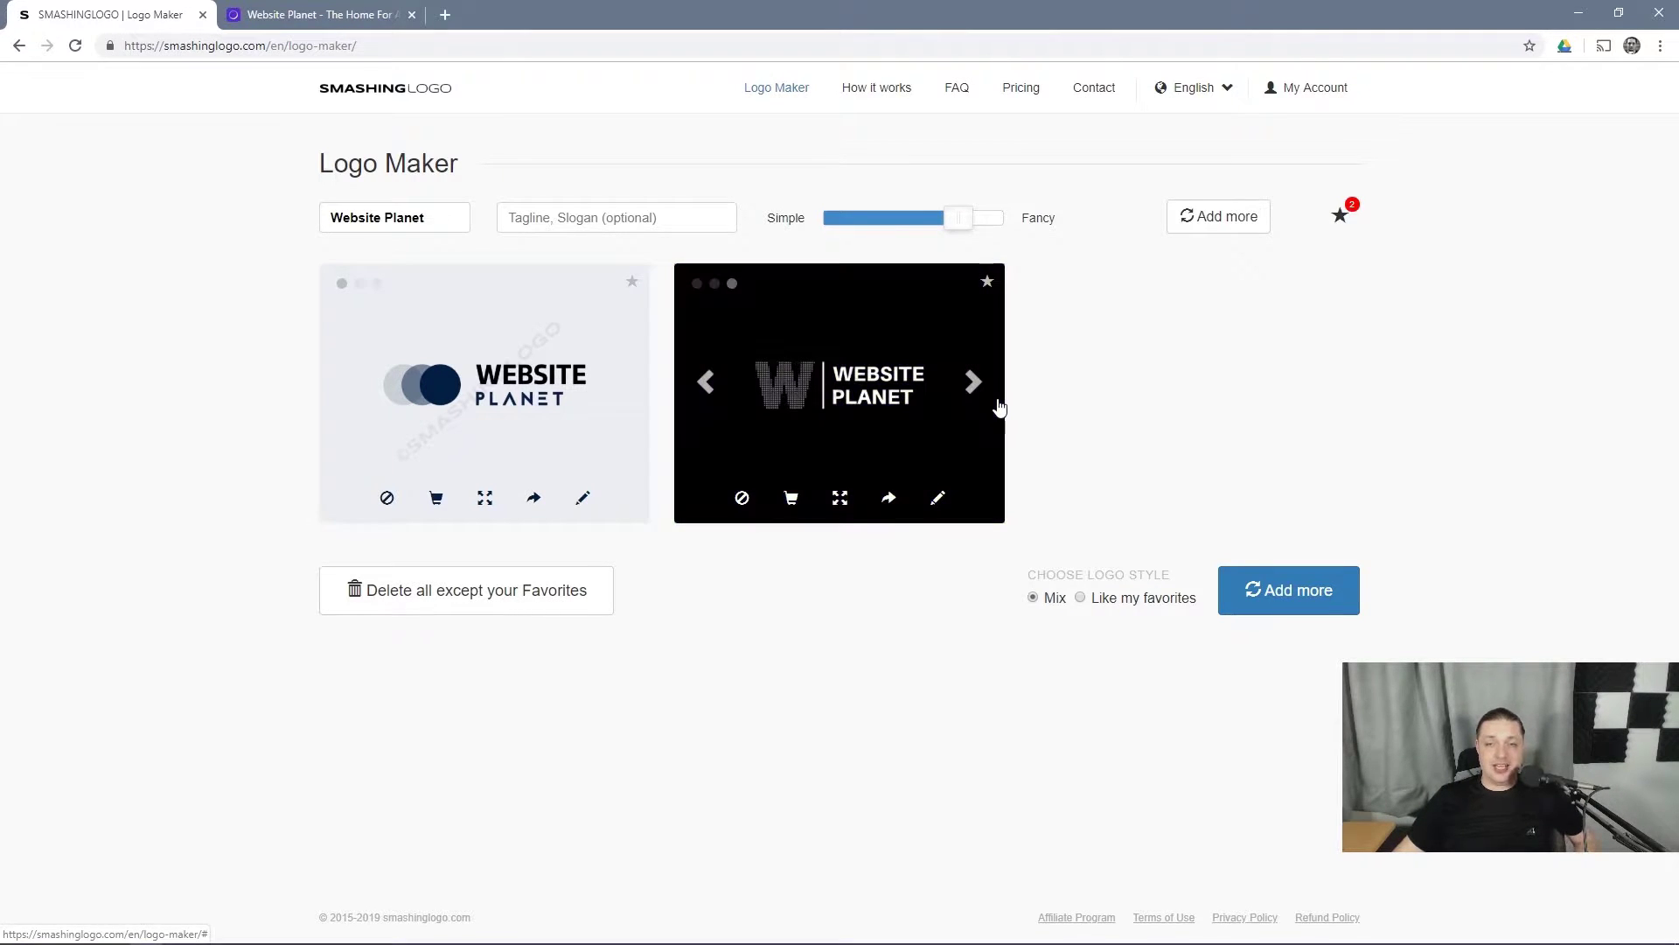
click(1000, 407)
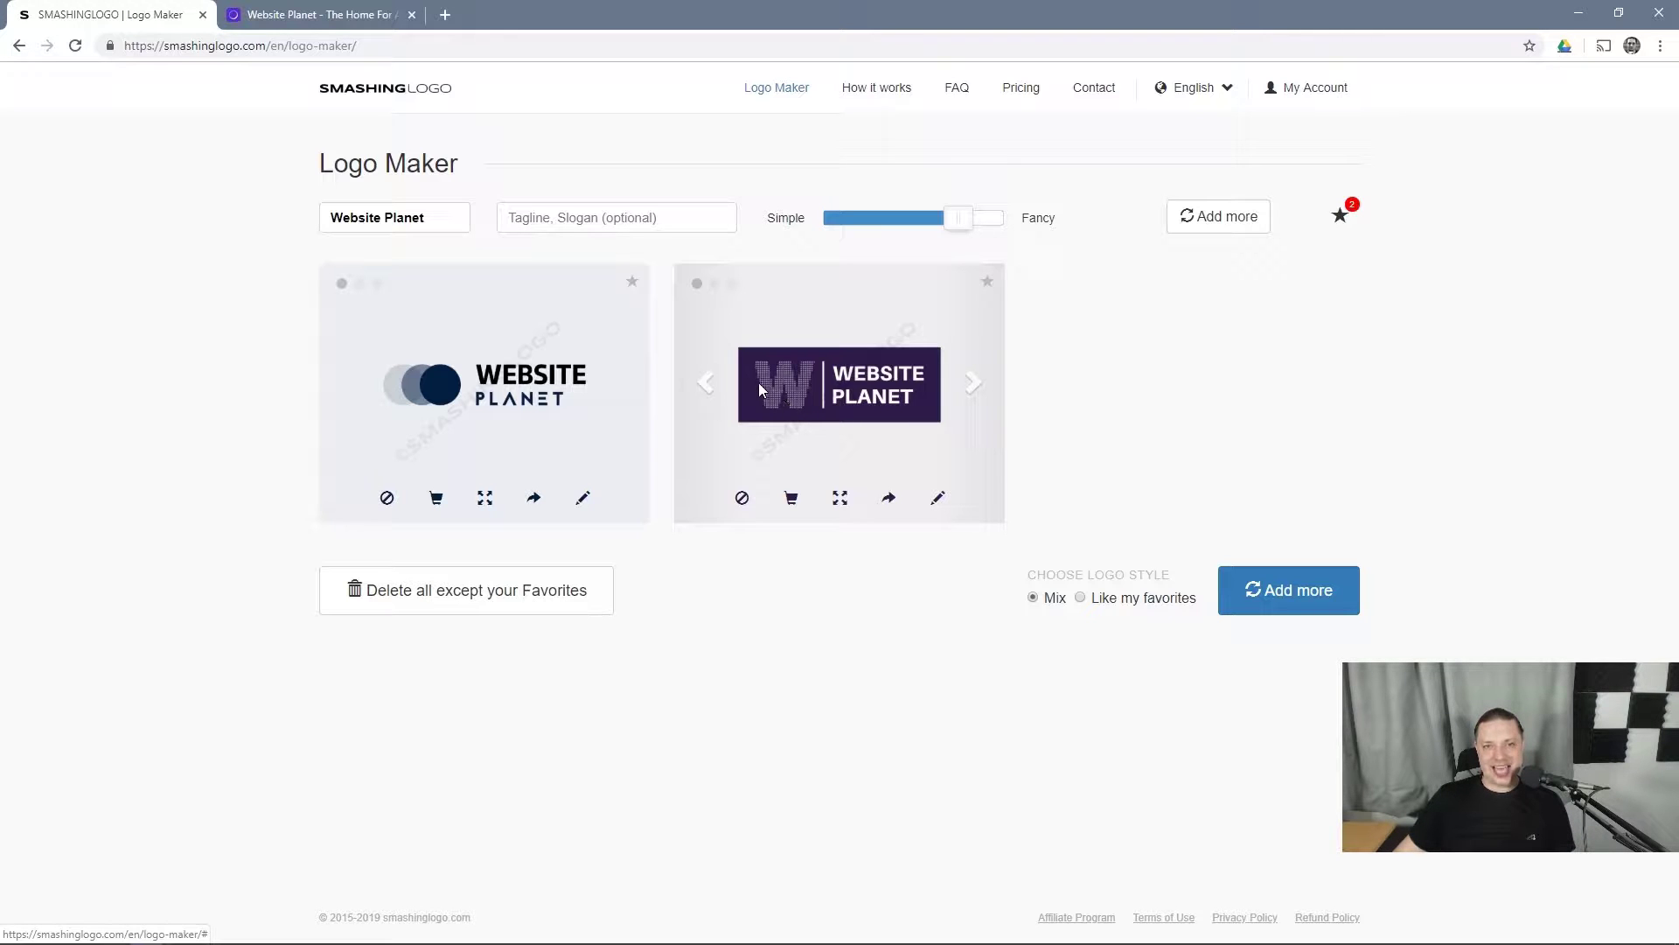
click(583, 497)
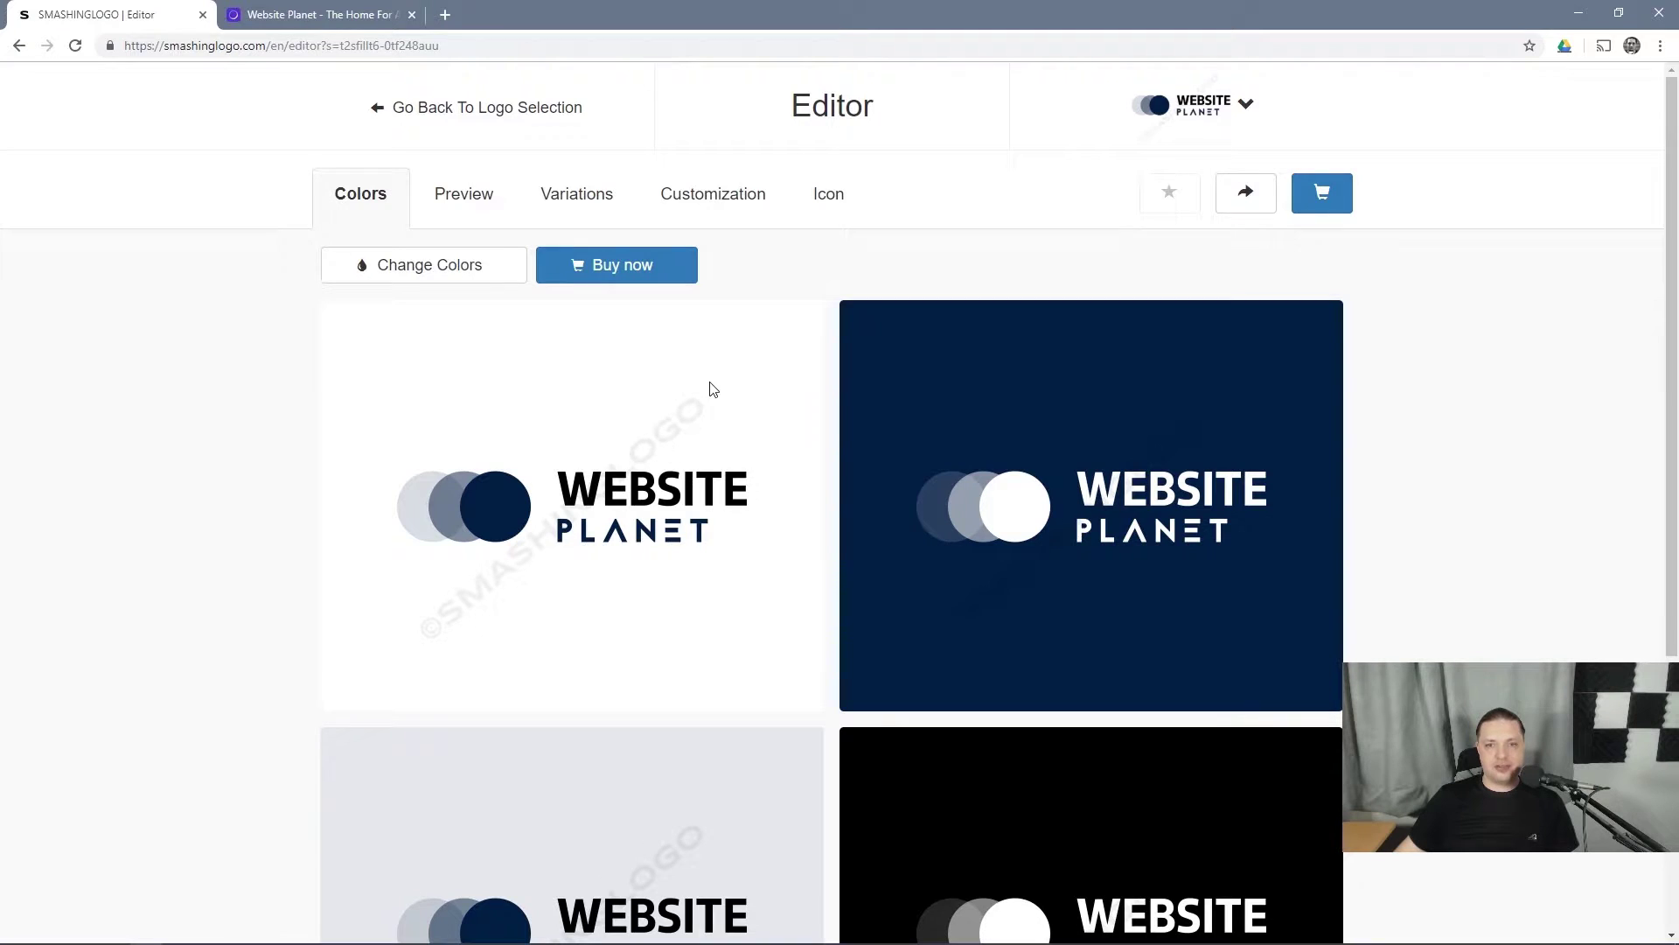
- View the logo's Change Colors palette and close it without changes
scroll(656, 394, down, 5)
scroll(656, 394, up, 5)
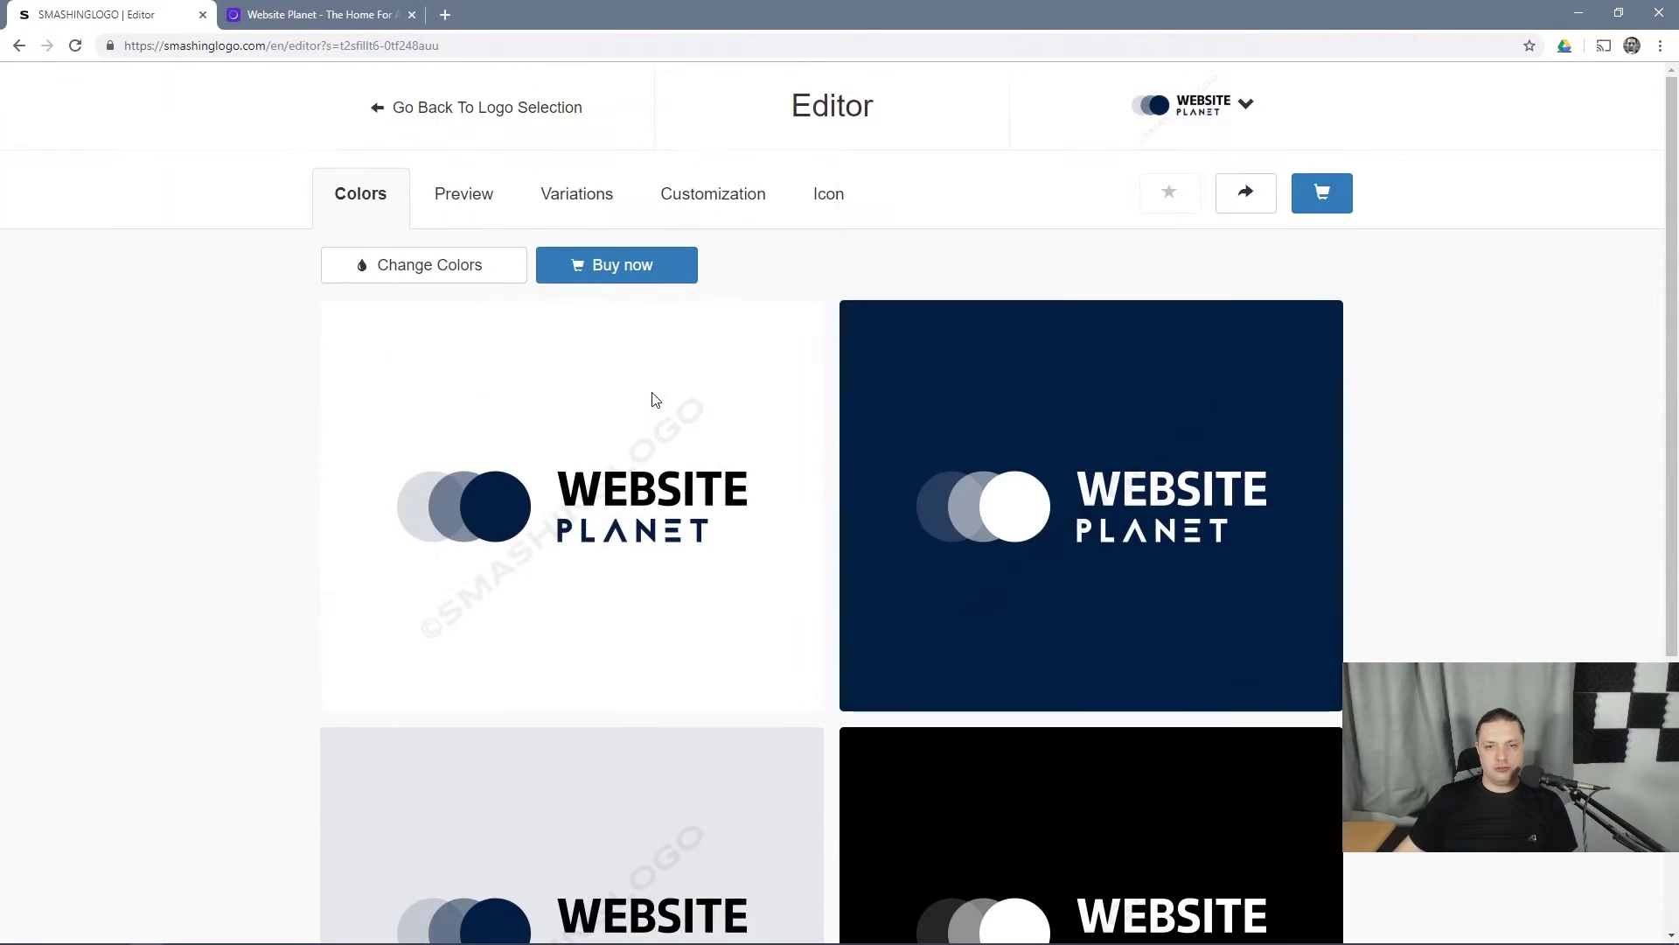
click(425, 274)
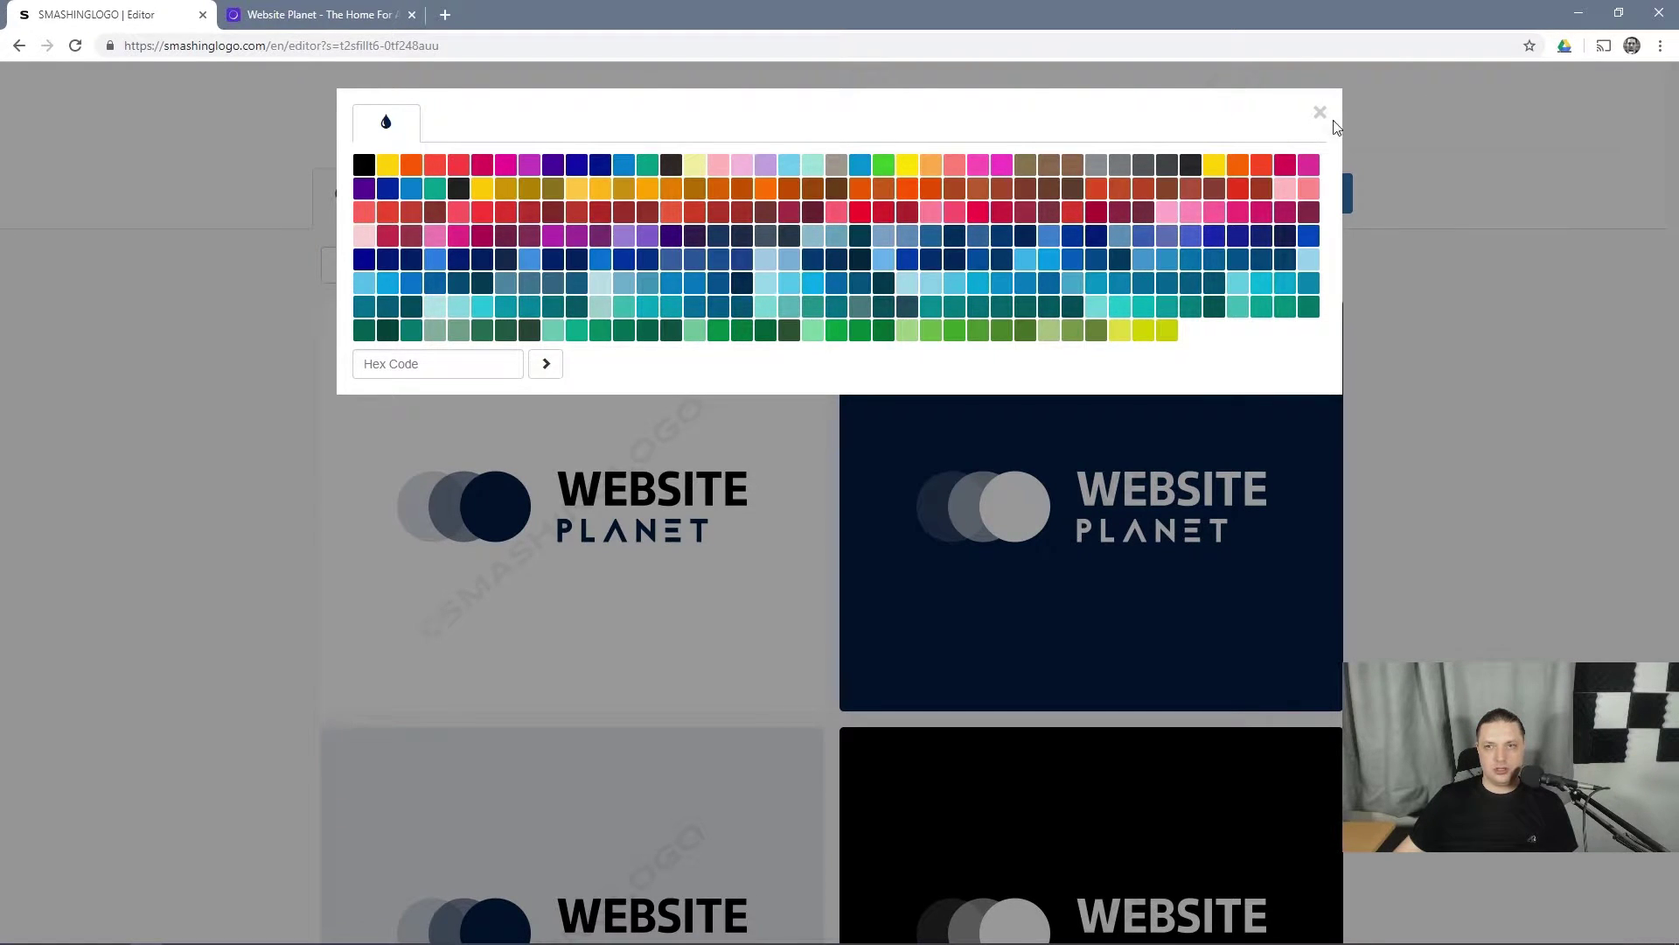
click(1320, 113)
- View the personalized icon option and its examples, then return to the colour variants
click(827, 196)
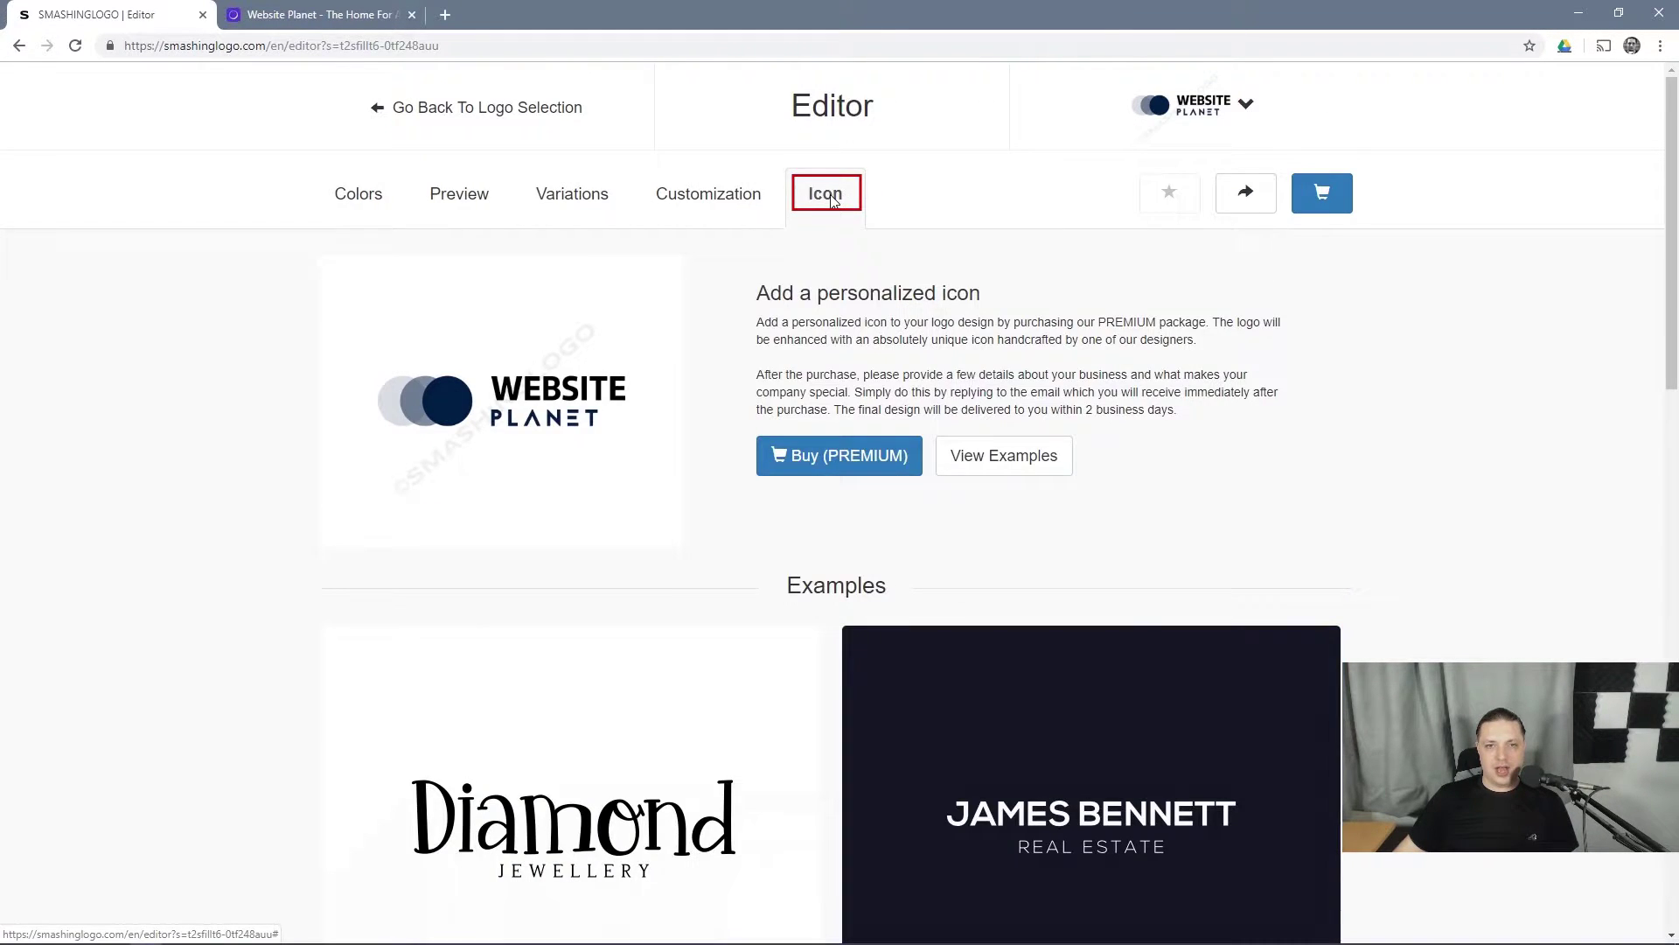
scroll(871, 308, down, 4)
scroll(872, 308, up, 4)
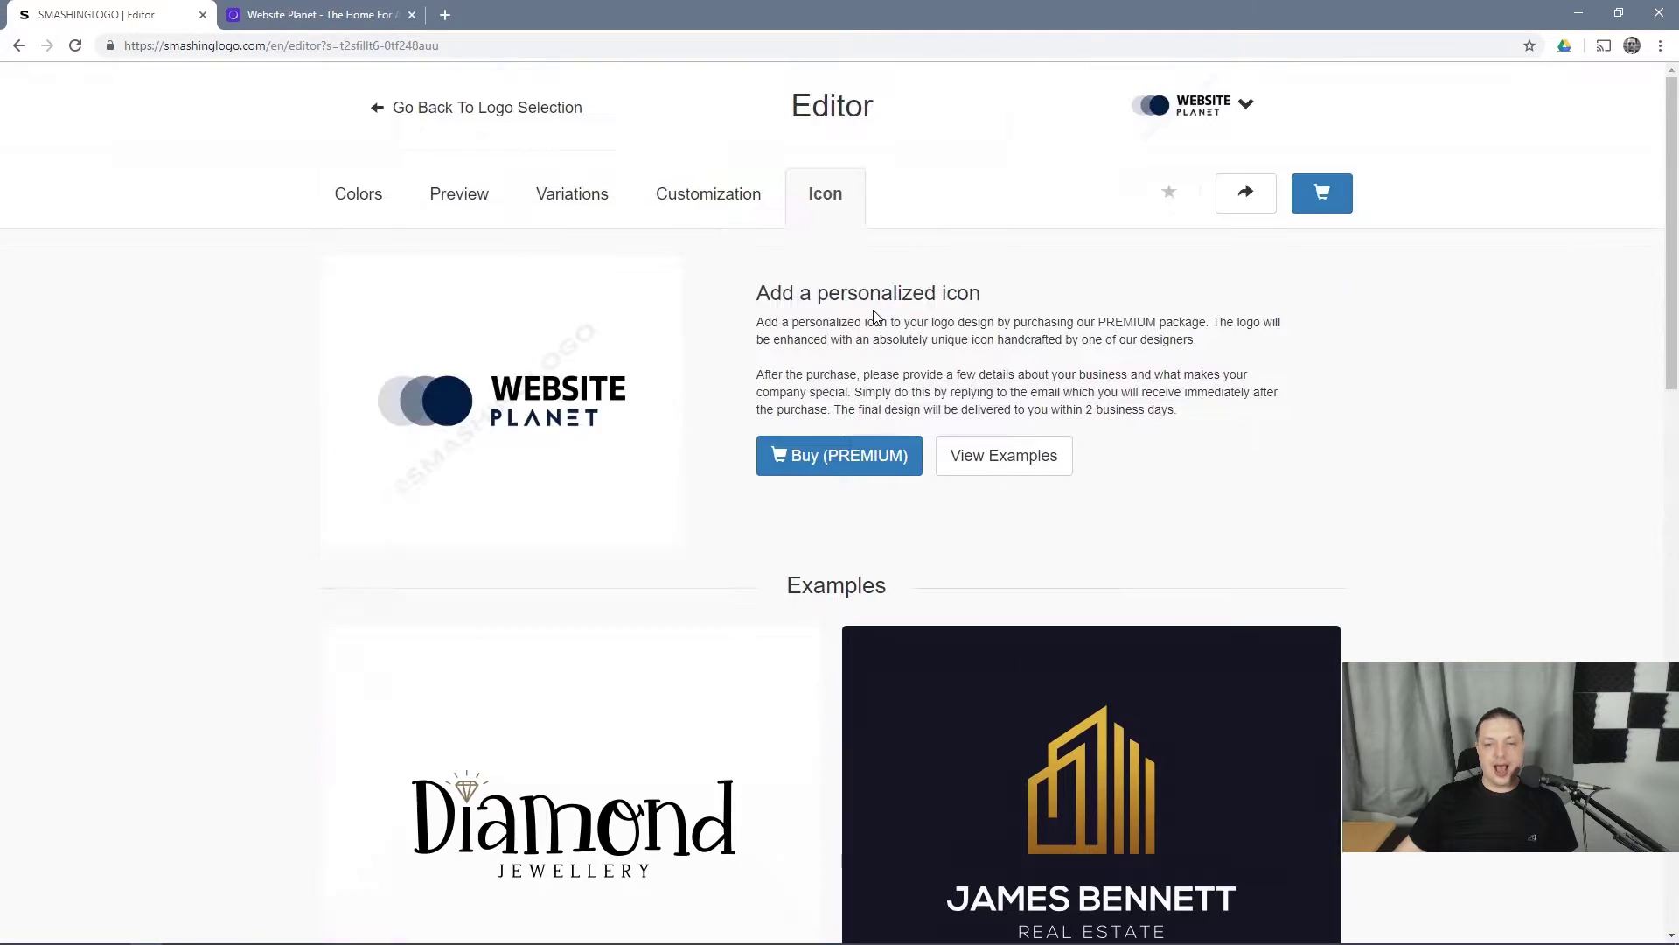
click(1065, 446)
scroll(1072, 441, down, 6)
scroll(1072, 441, up, 1)
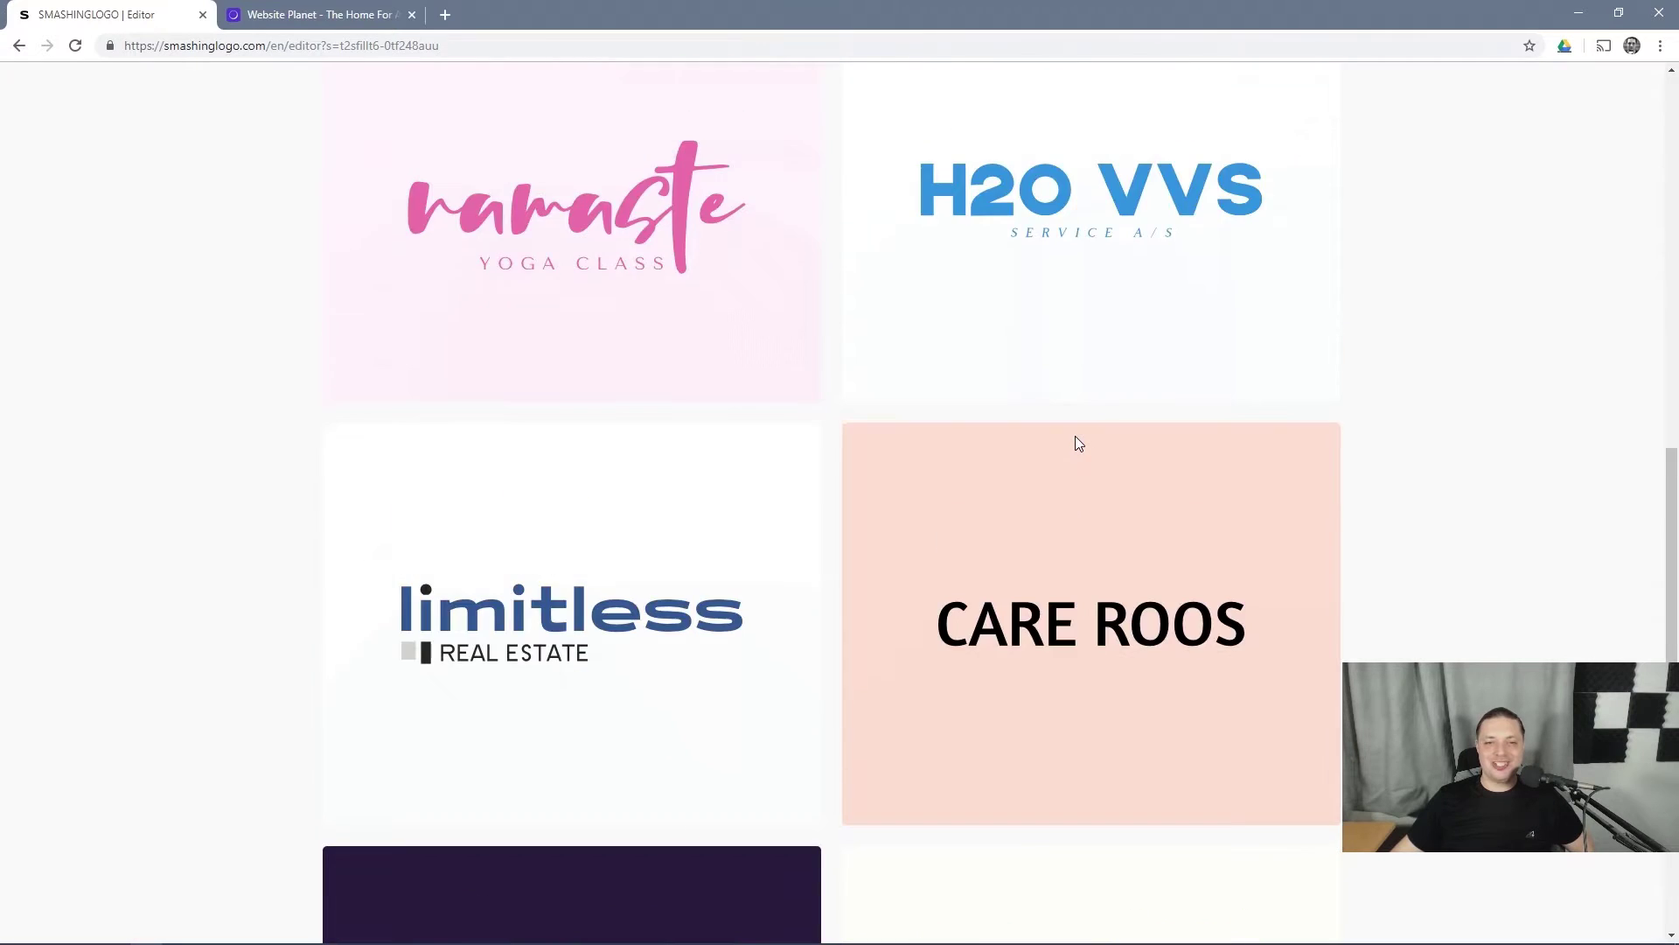
scroll(1072, 440, down, 5)
scroll(1075, 442, up, 8)
scroll(1076, 442, up, 8)
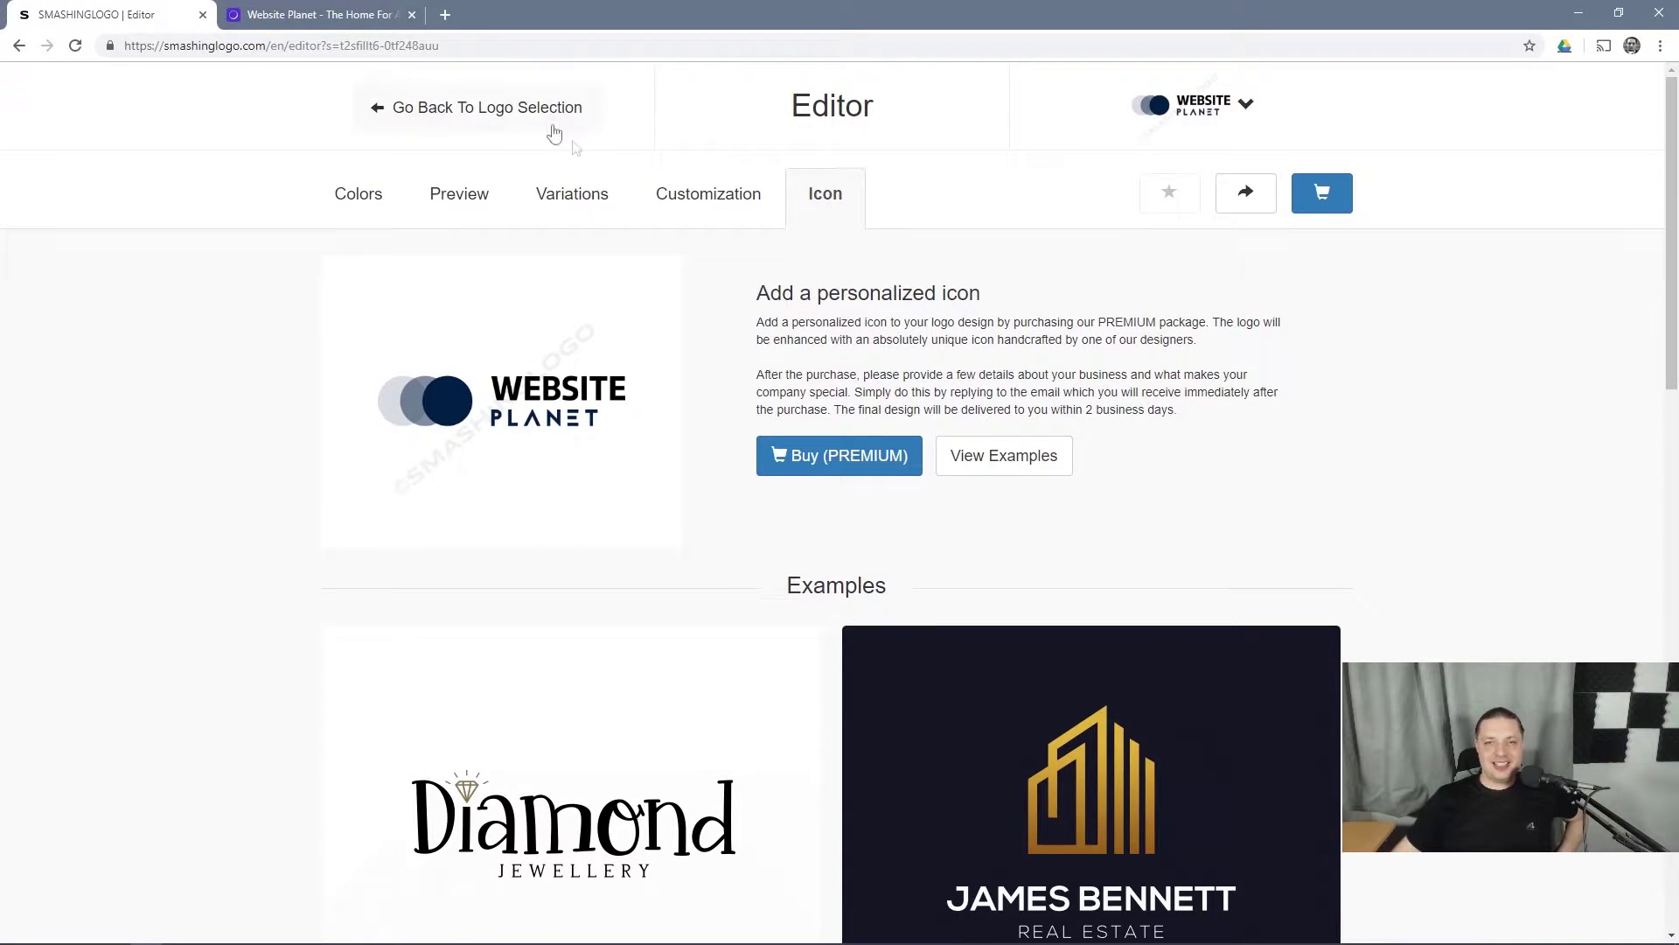
click(328, 194)
- Preview the circles logo on business-card and tablet mockups, then bring up its Variations
click(438, 203)
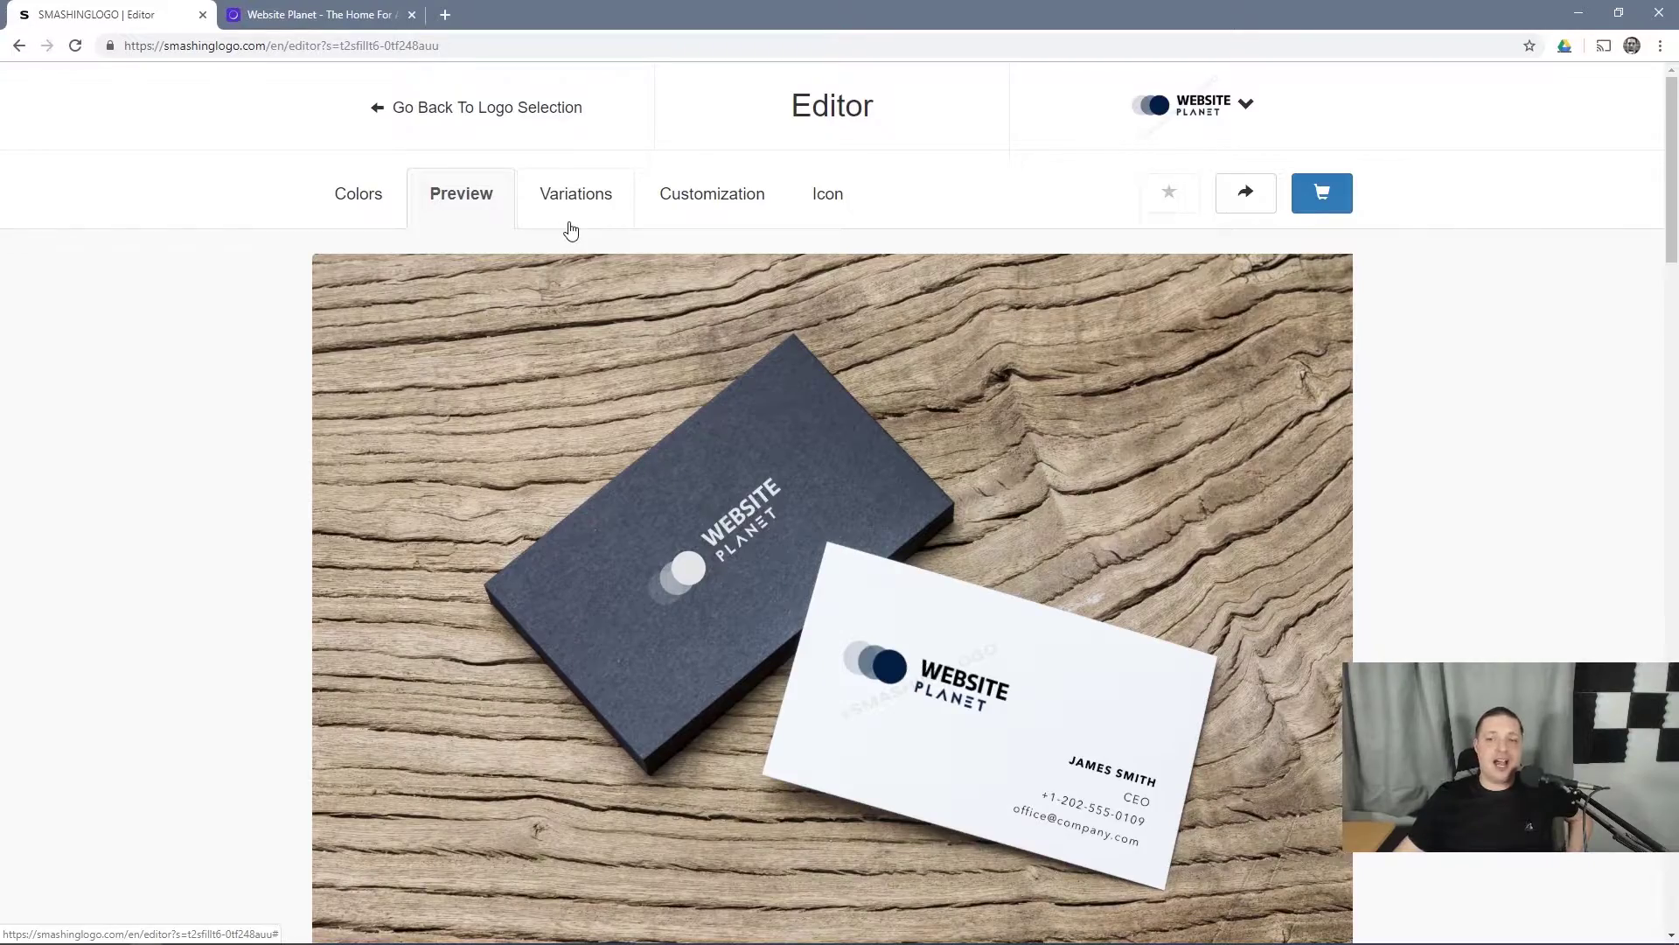
scroll(598, 313, down, 9)
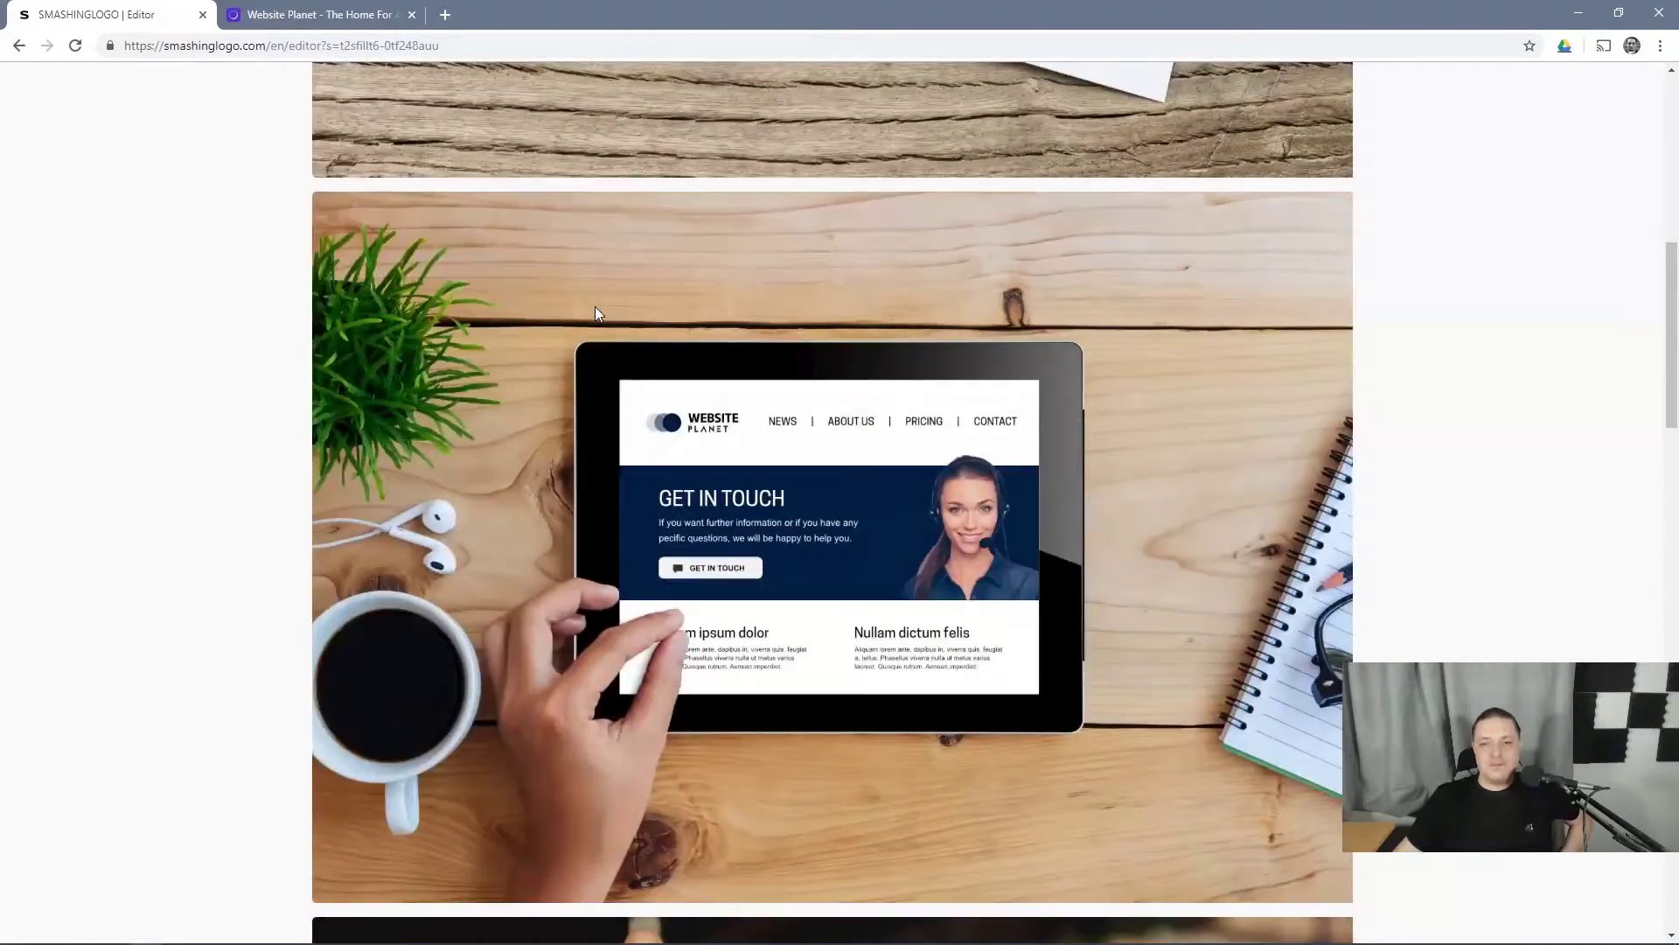
scroll(596, 312, up, 4)
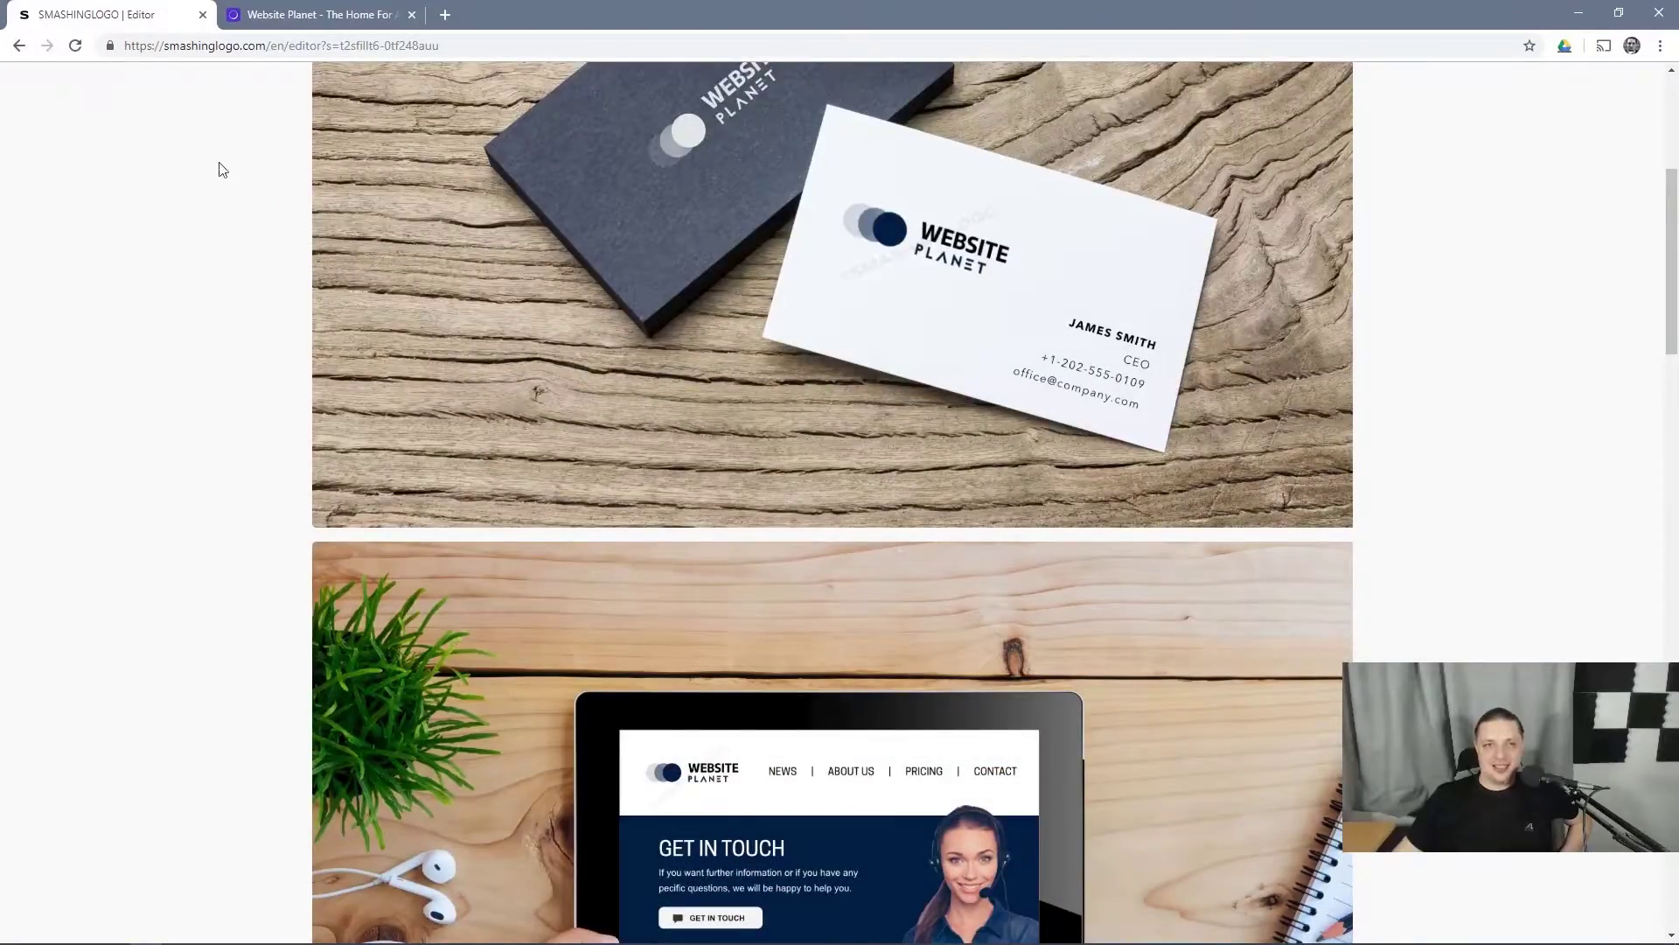
scroll(221, 167, down, 6)
scroll(221, 166, up, 10)
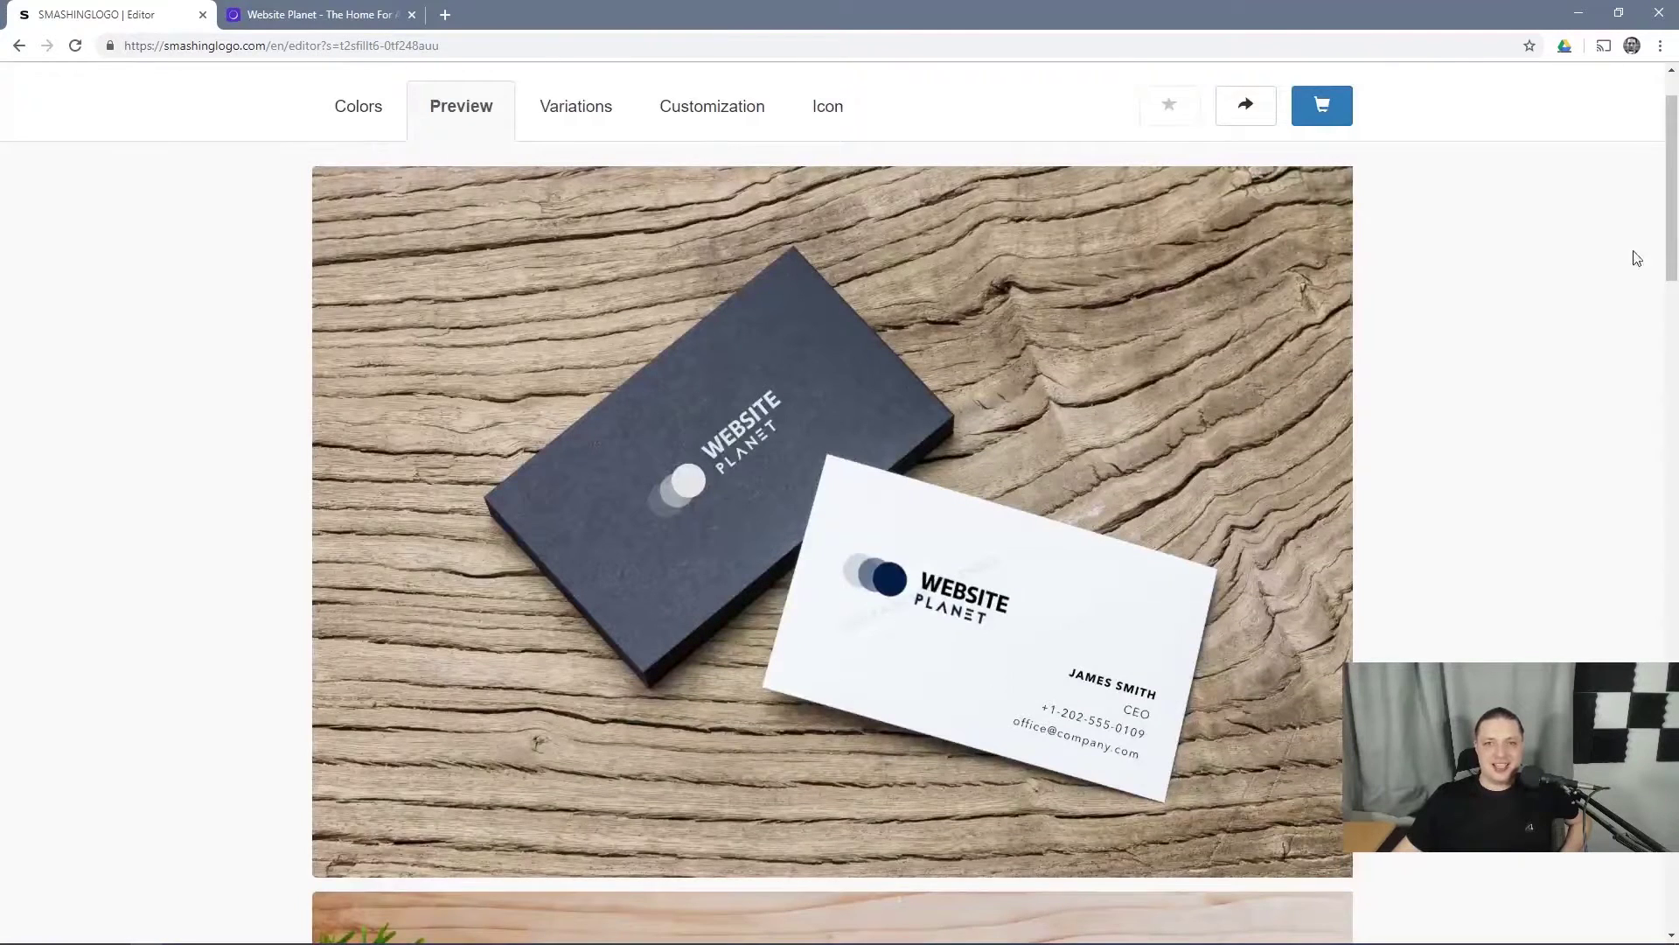
scroll(1637, 258, up, 1)
click(601, 218)
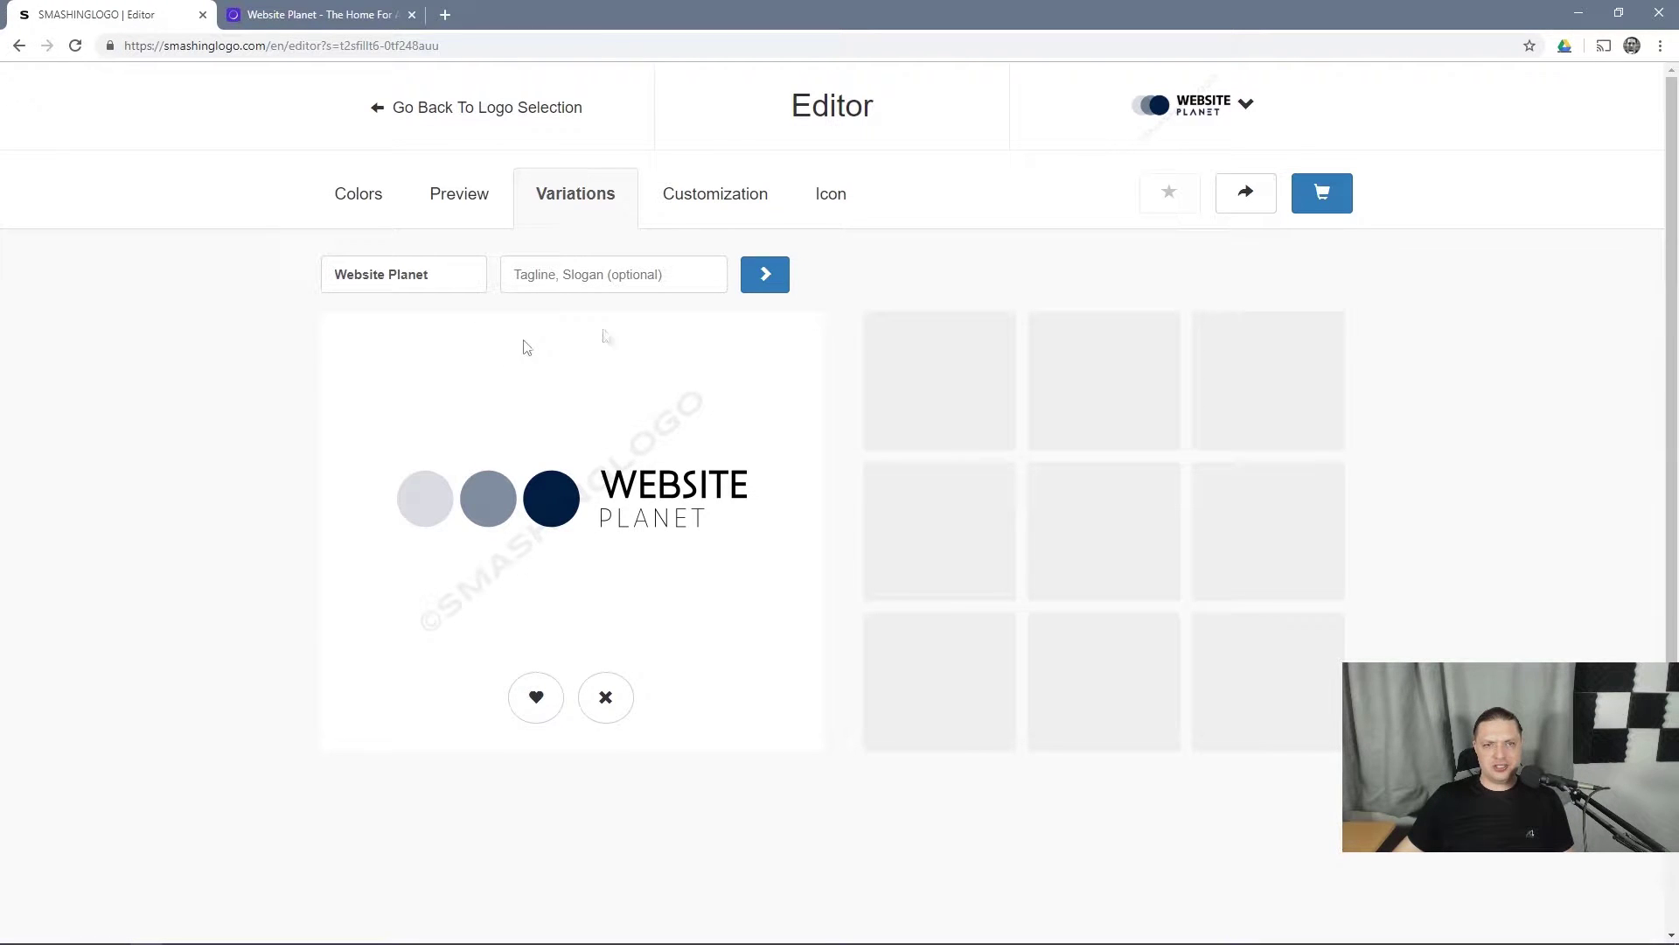
- Revisit the mockups and colour variants, then generate several fresh Website Planet logo variations
click(417, 212)
click(364, 201)
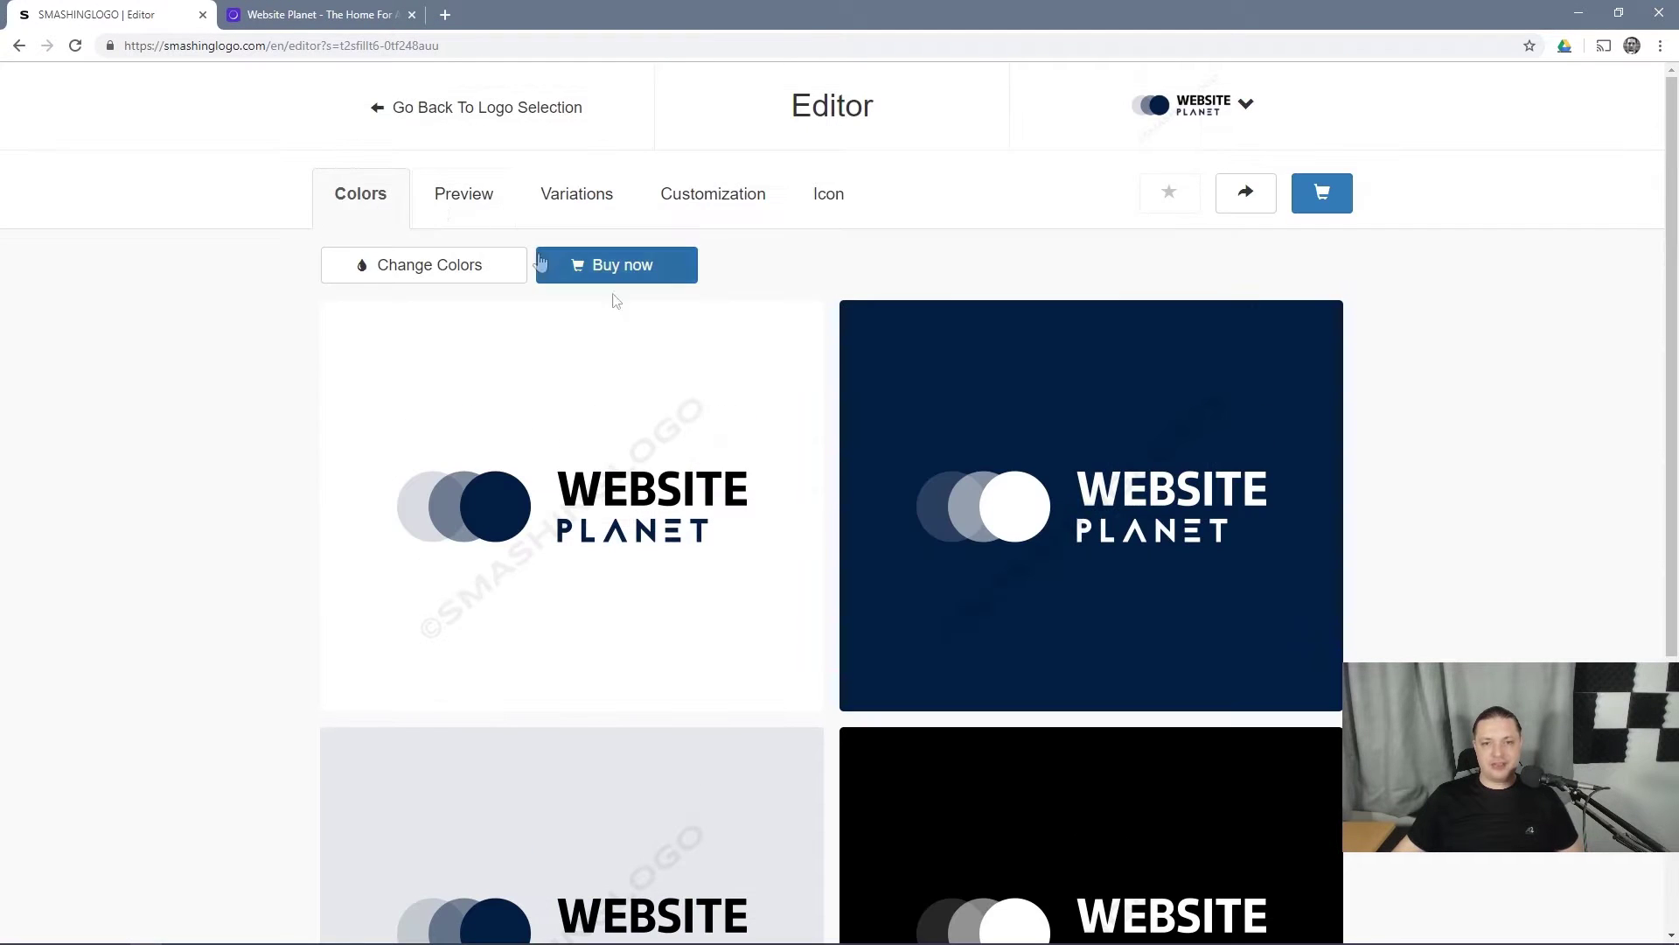
click(548, 196)
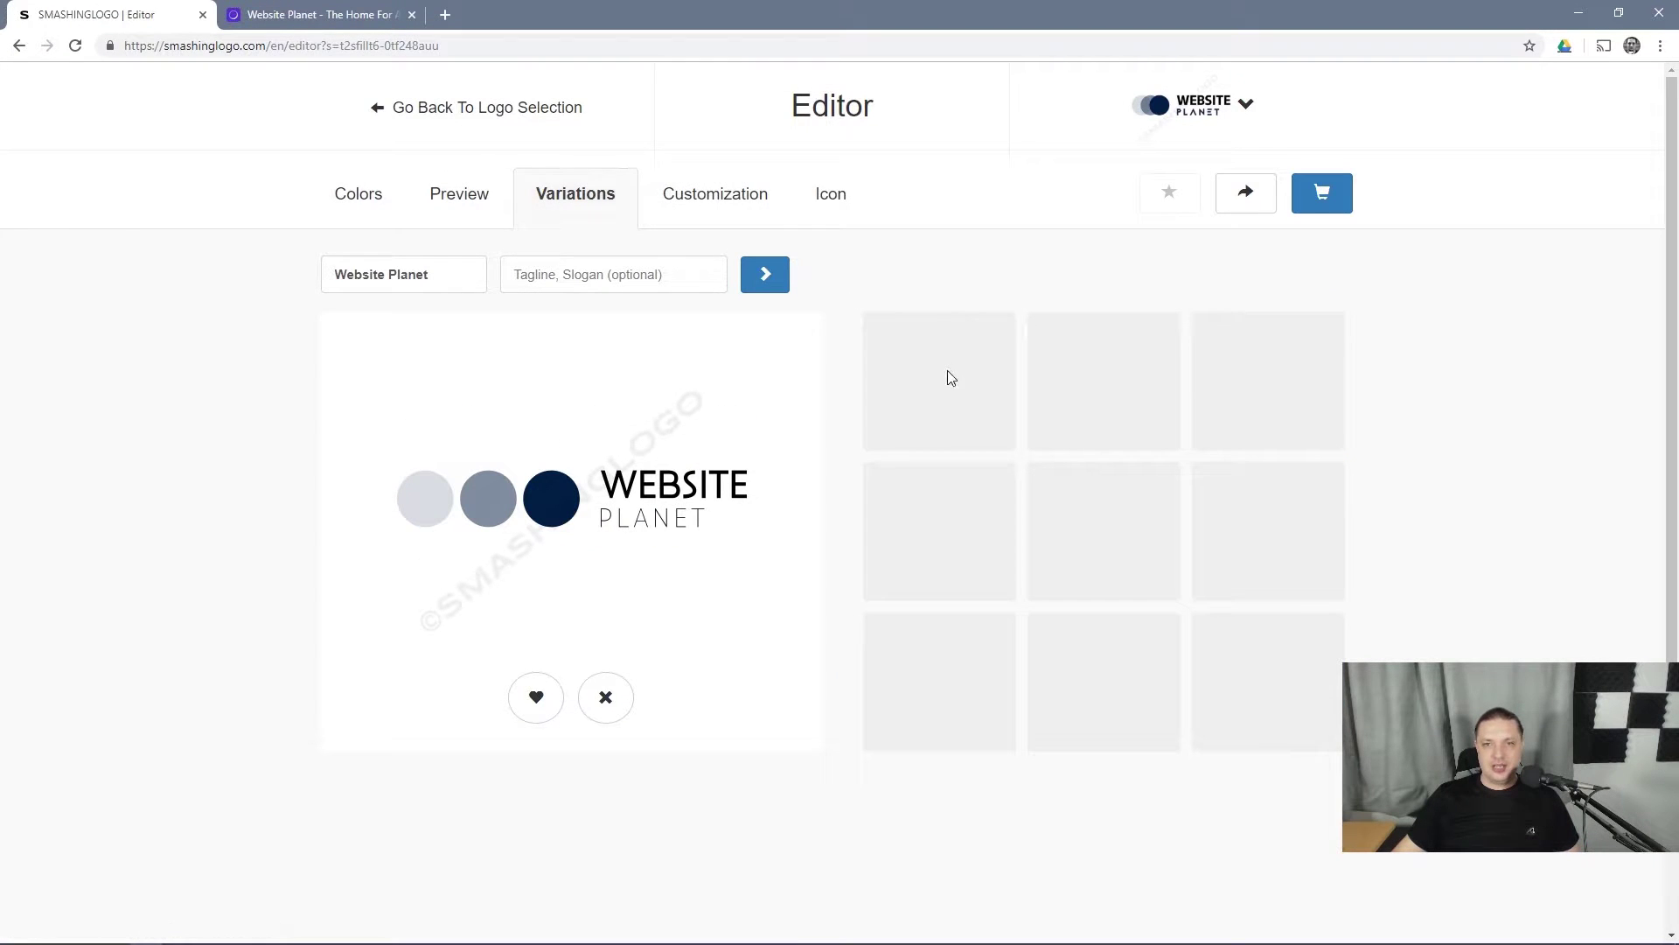
click(781, 283)
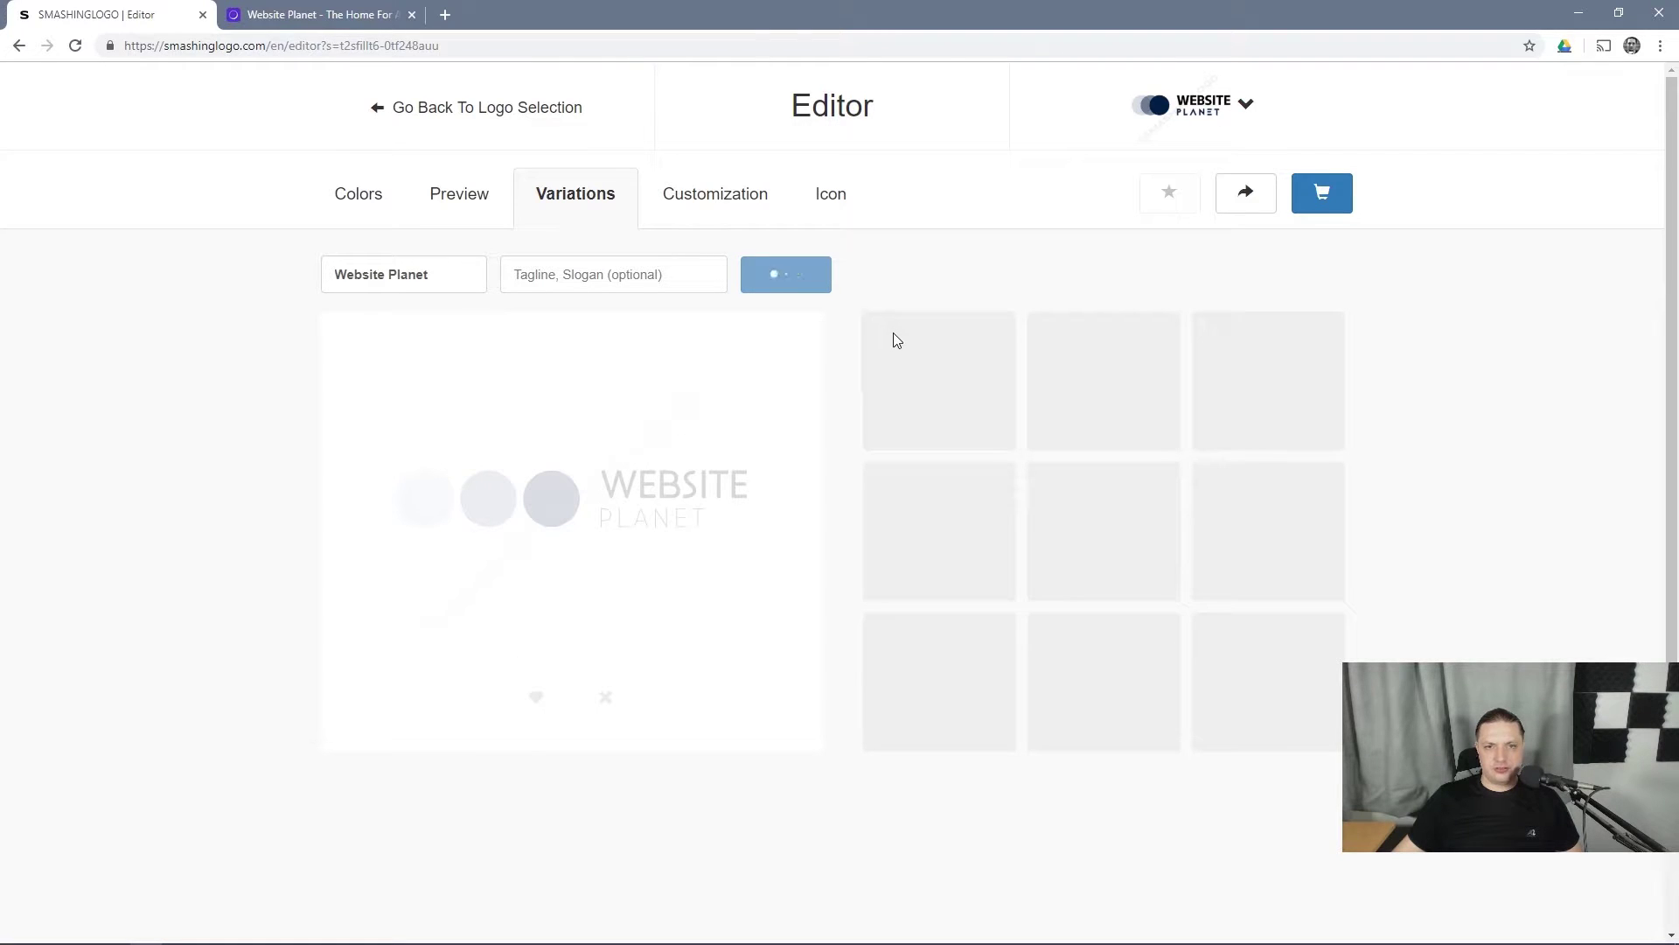
click(789, 276)
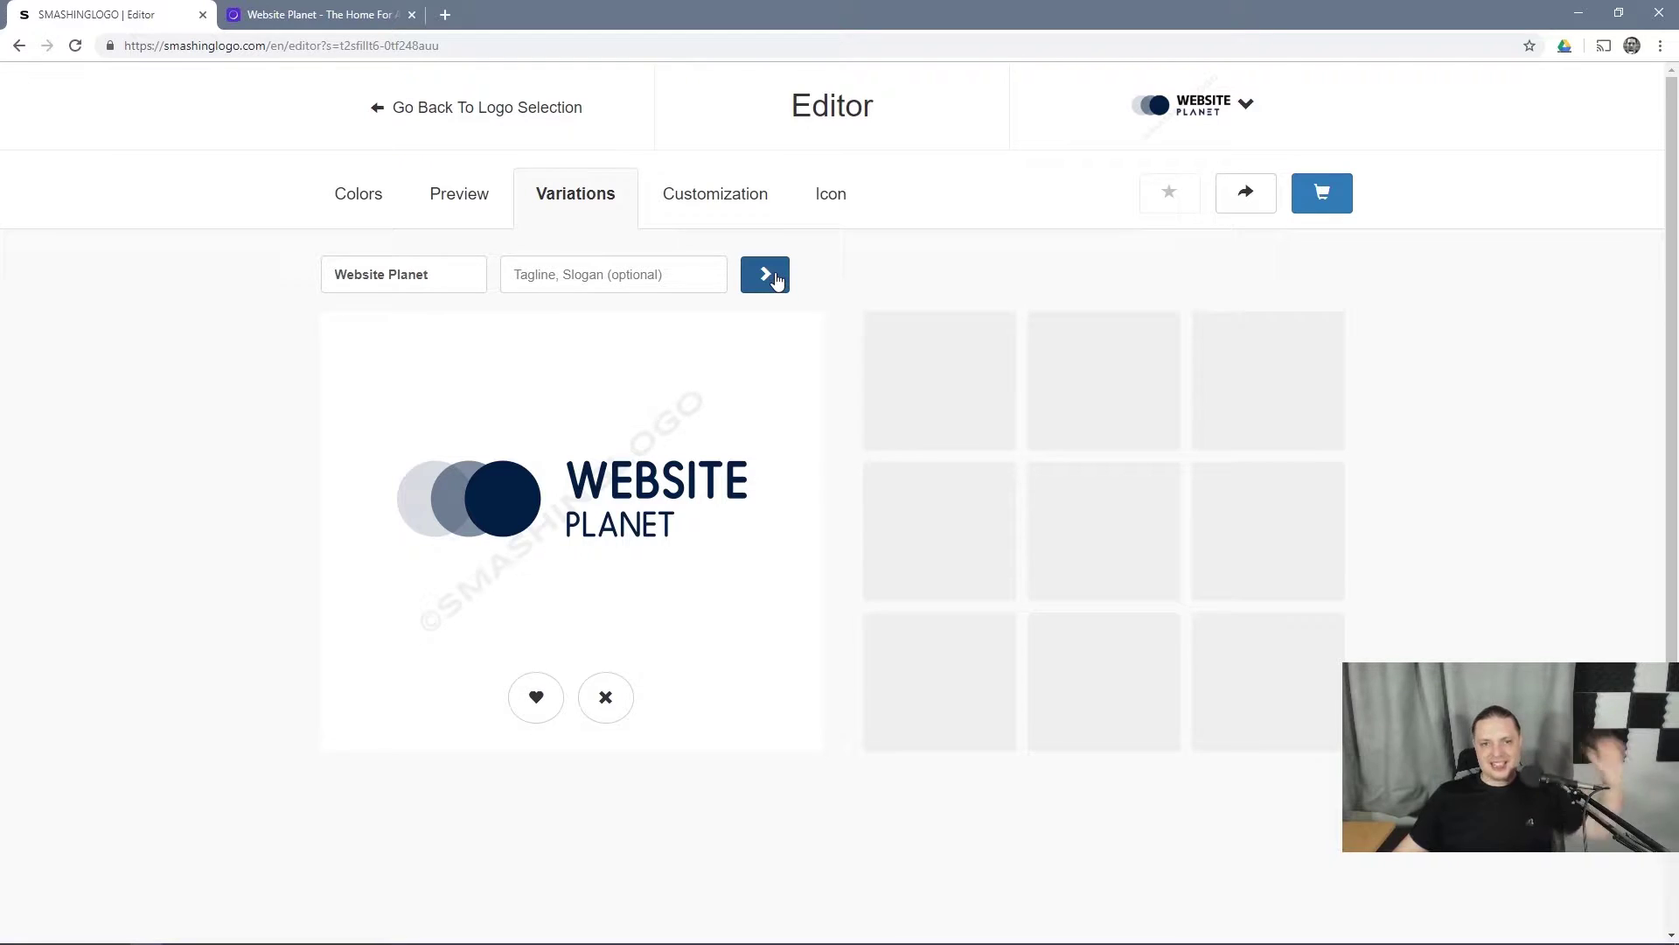
click(776, 278)
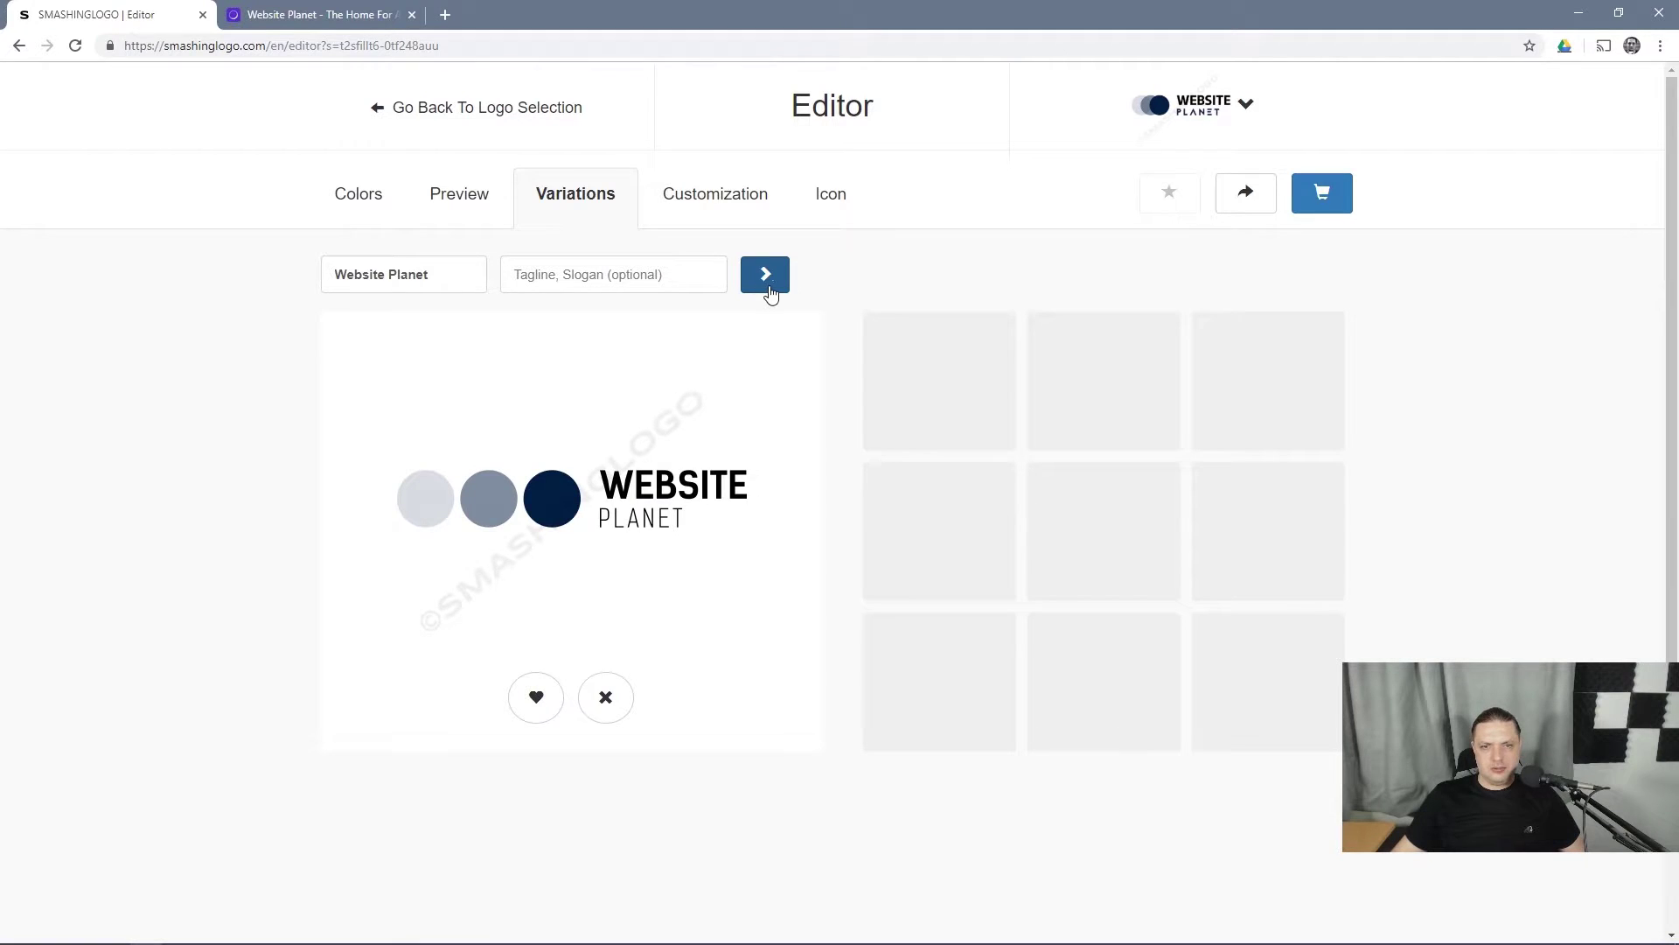
click(769, 287)
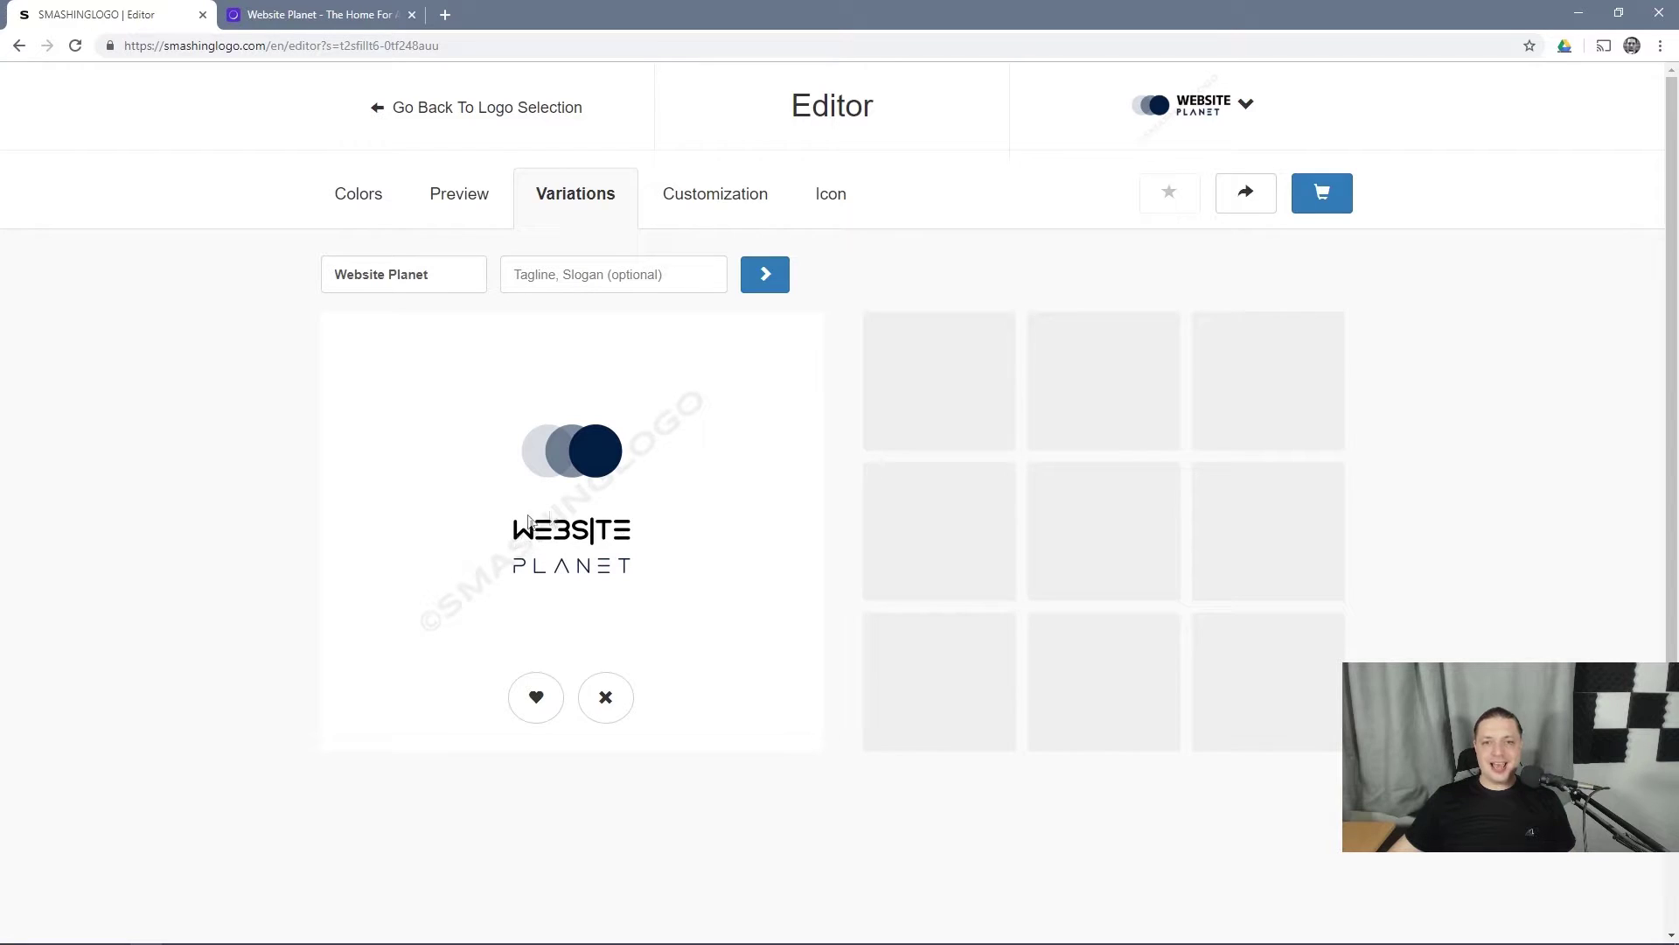
click(779, 276)
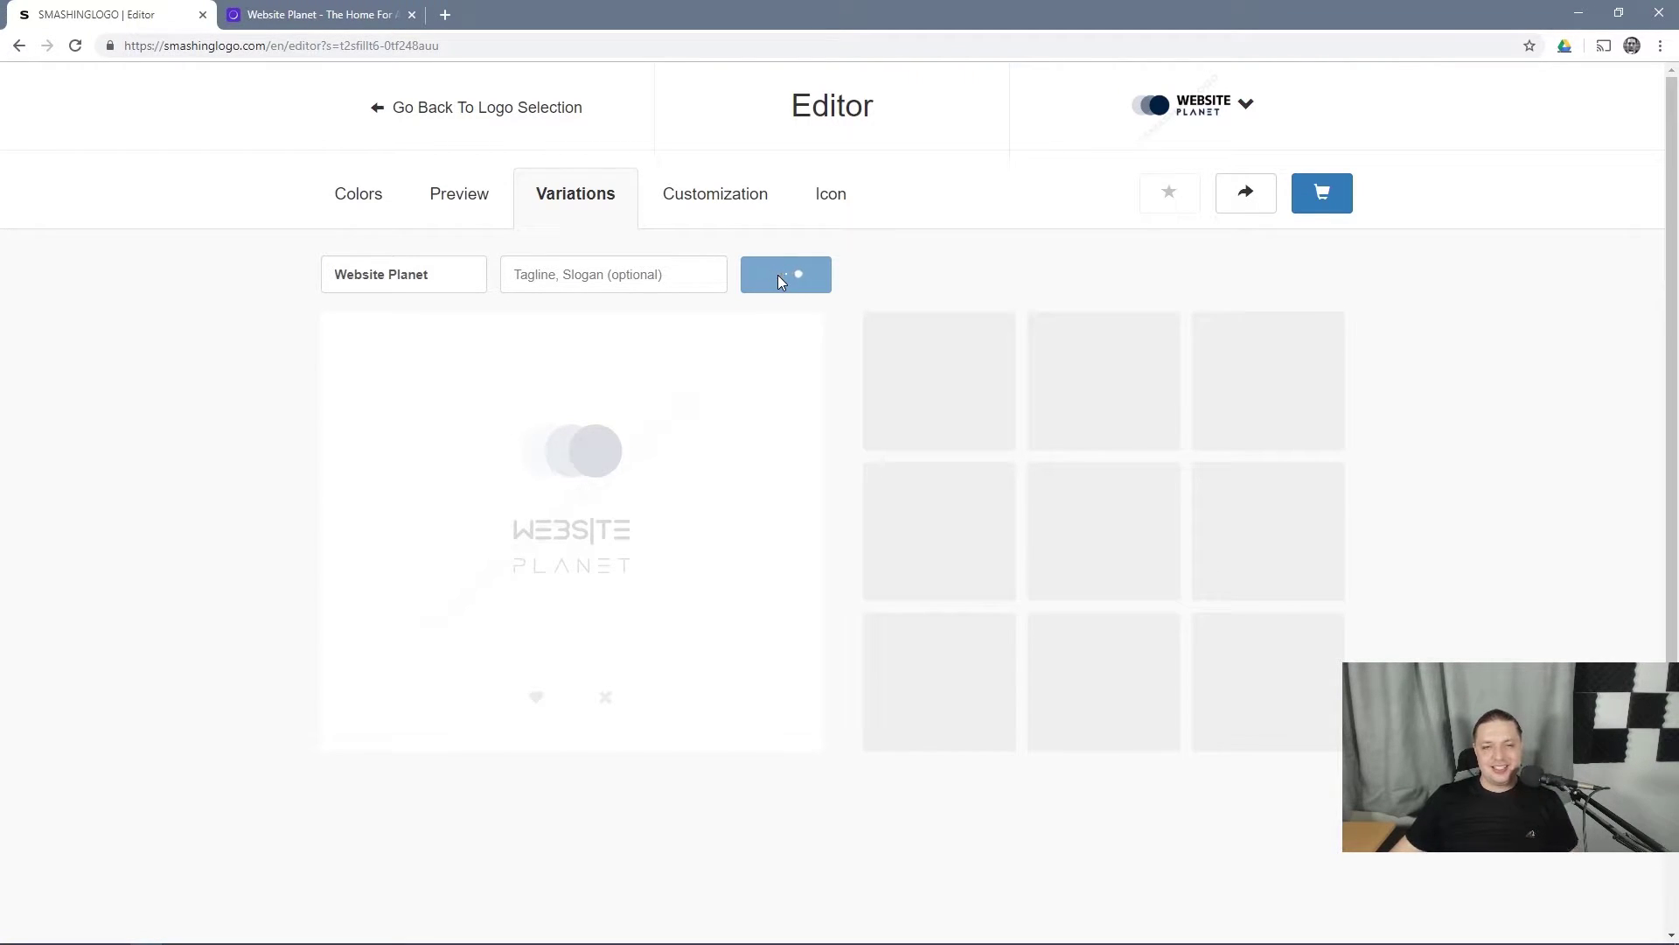
click(778, 278)
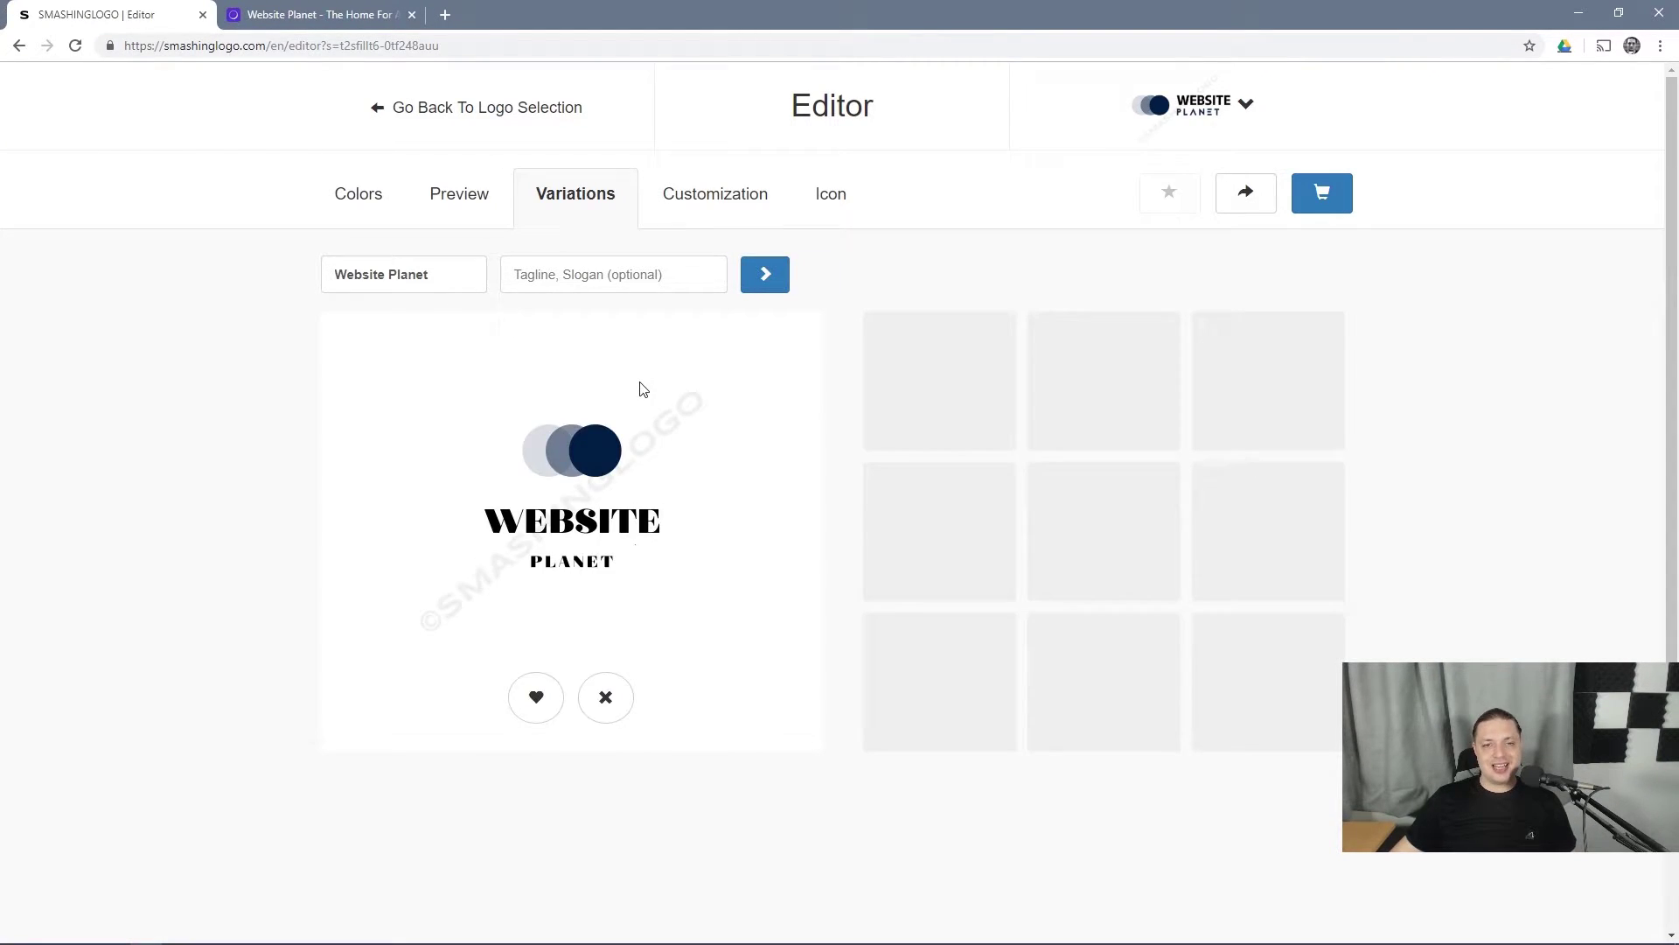
- Reject one variation, save the next as a favourite, and reject four more
click(605, 697)
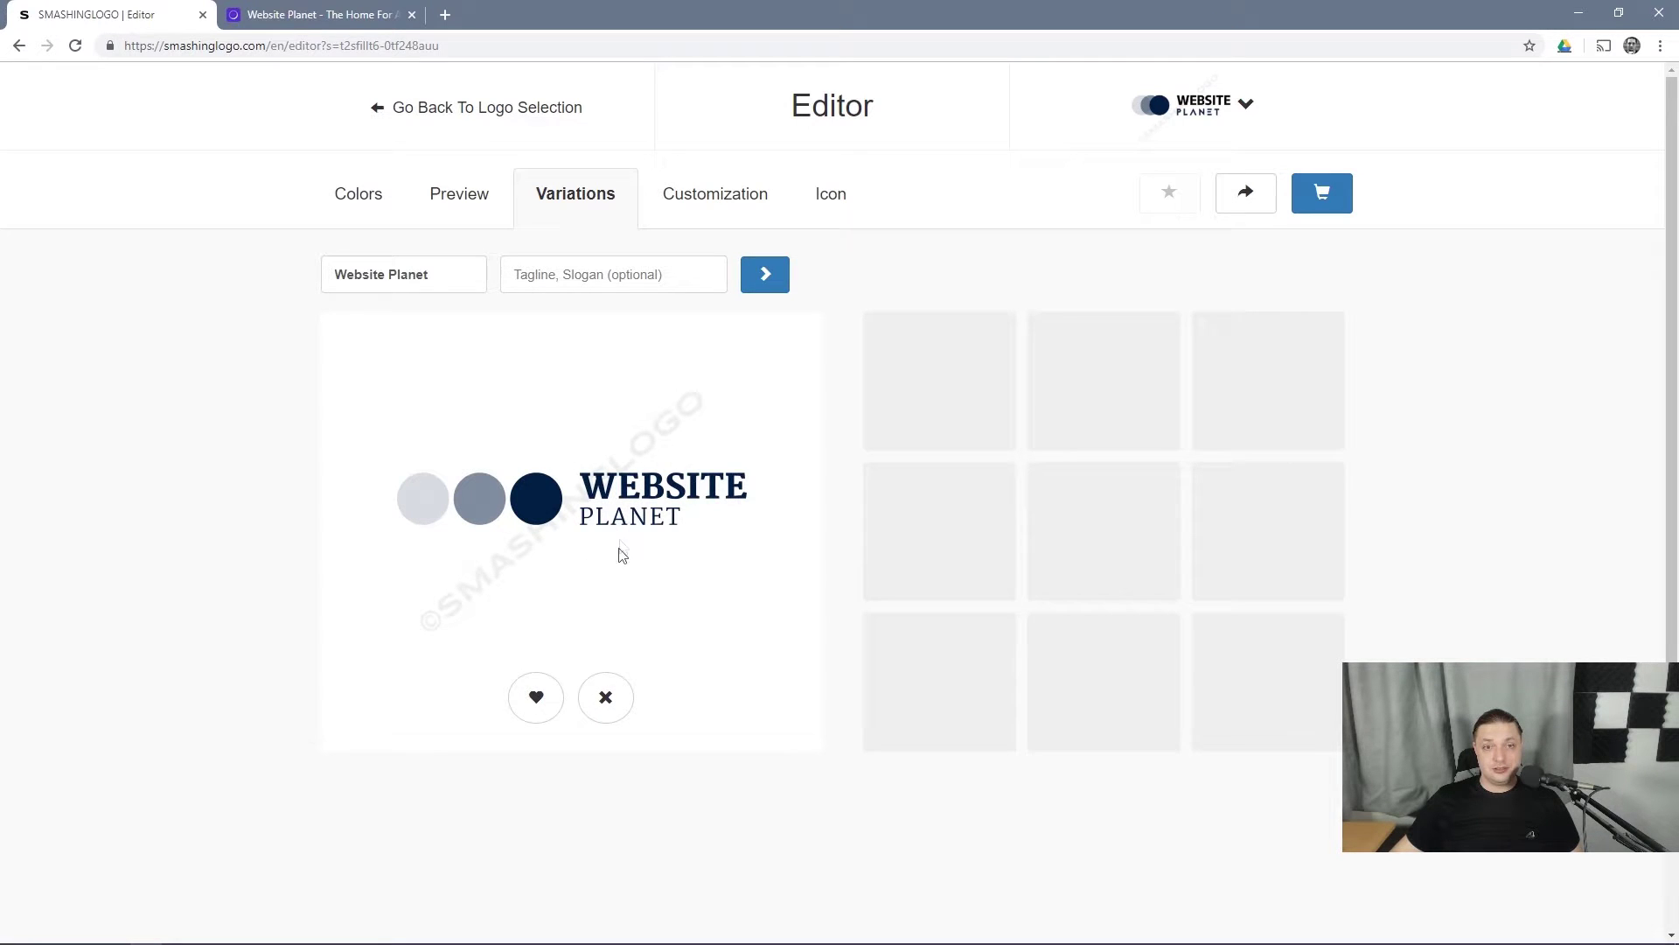
click(536, 698)
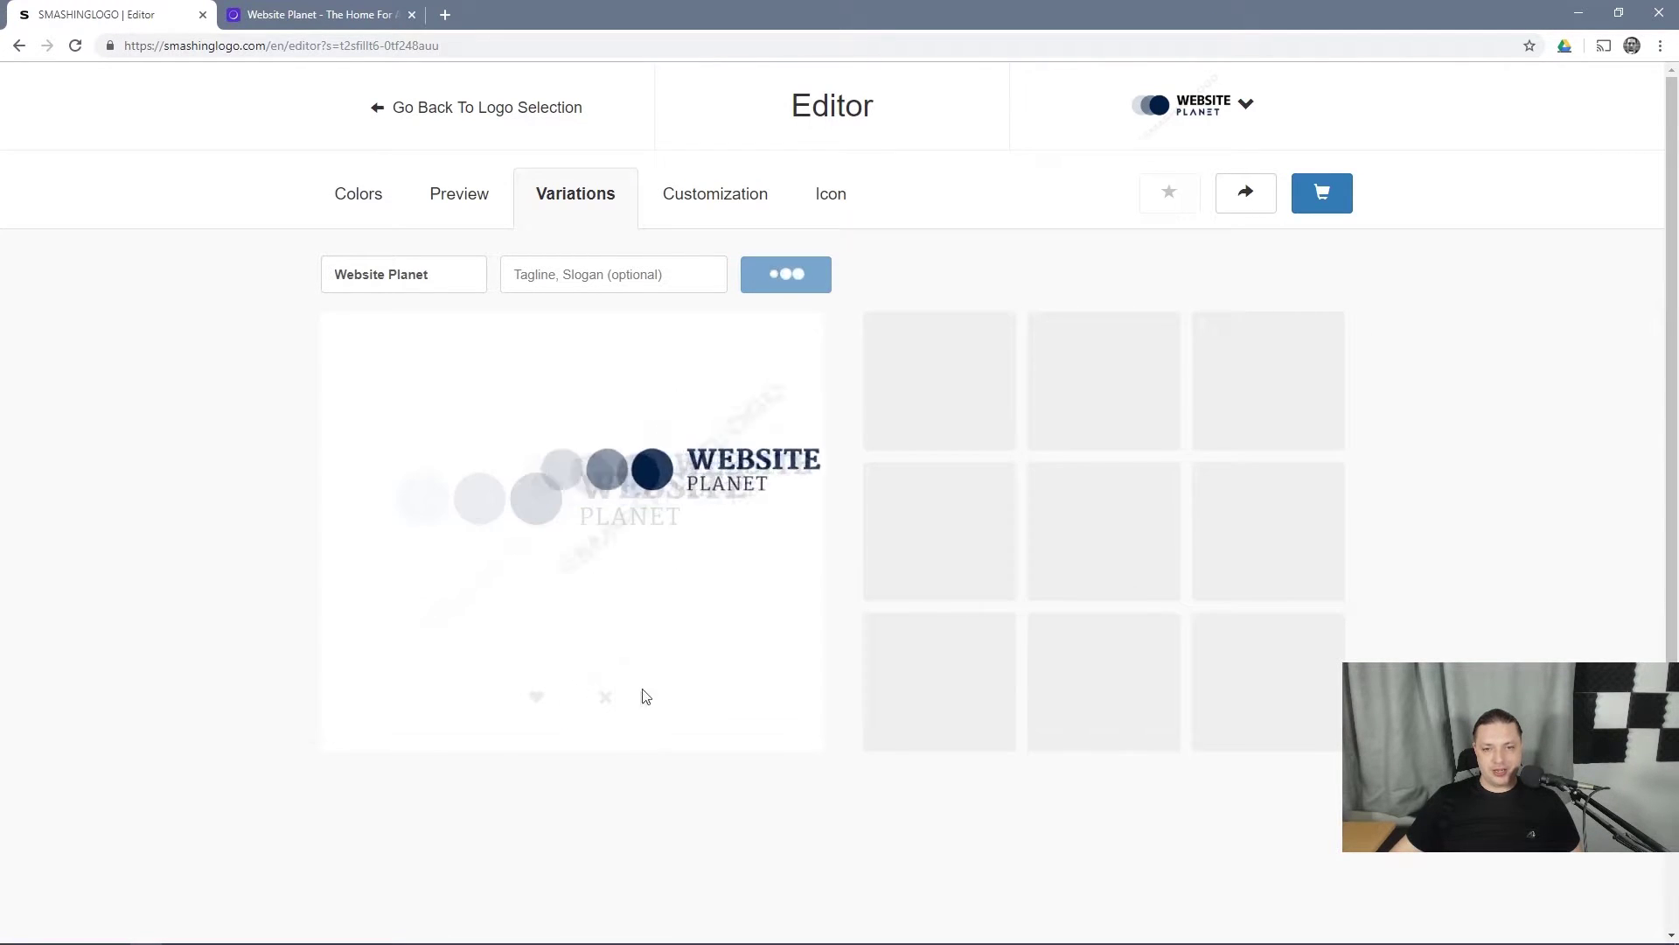
click(605, 697)
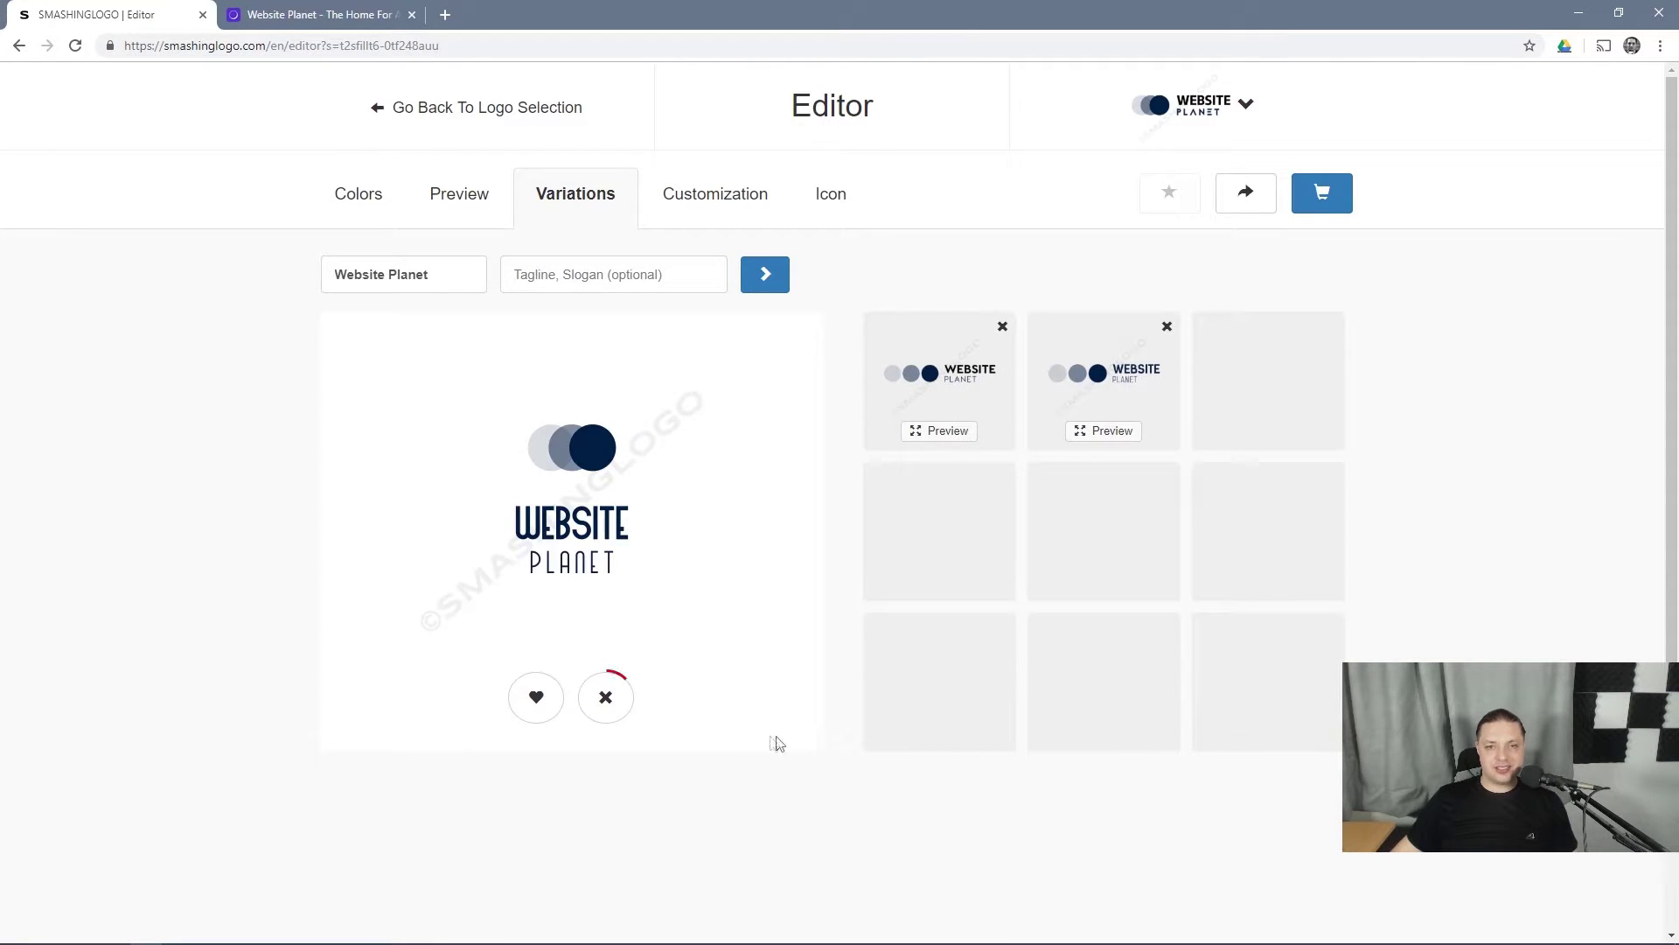
click(607, 697)
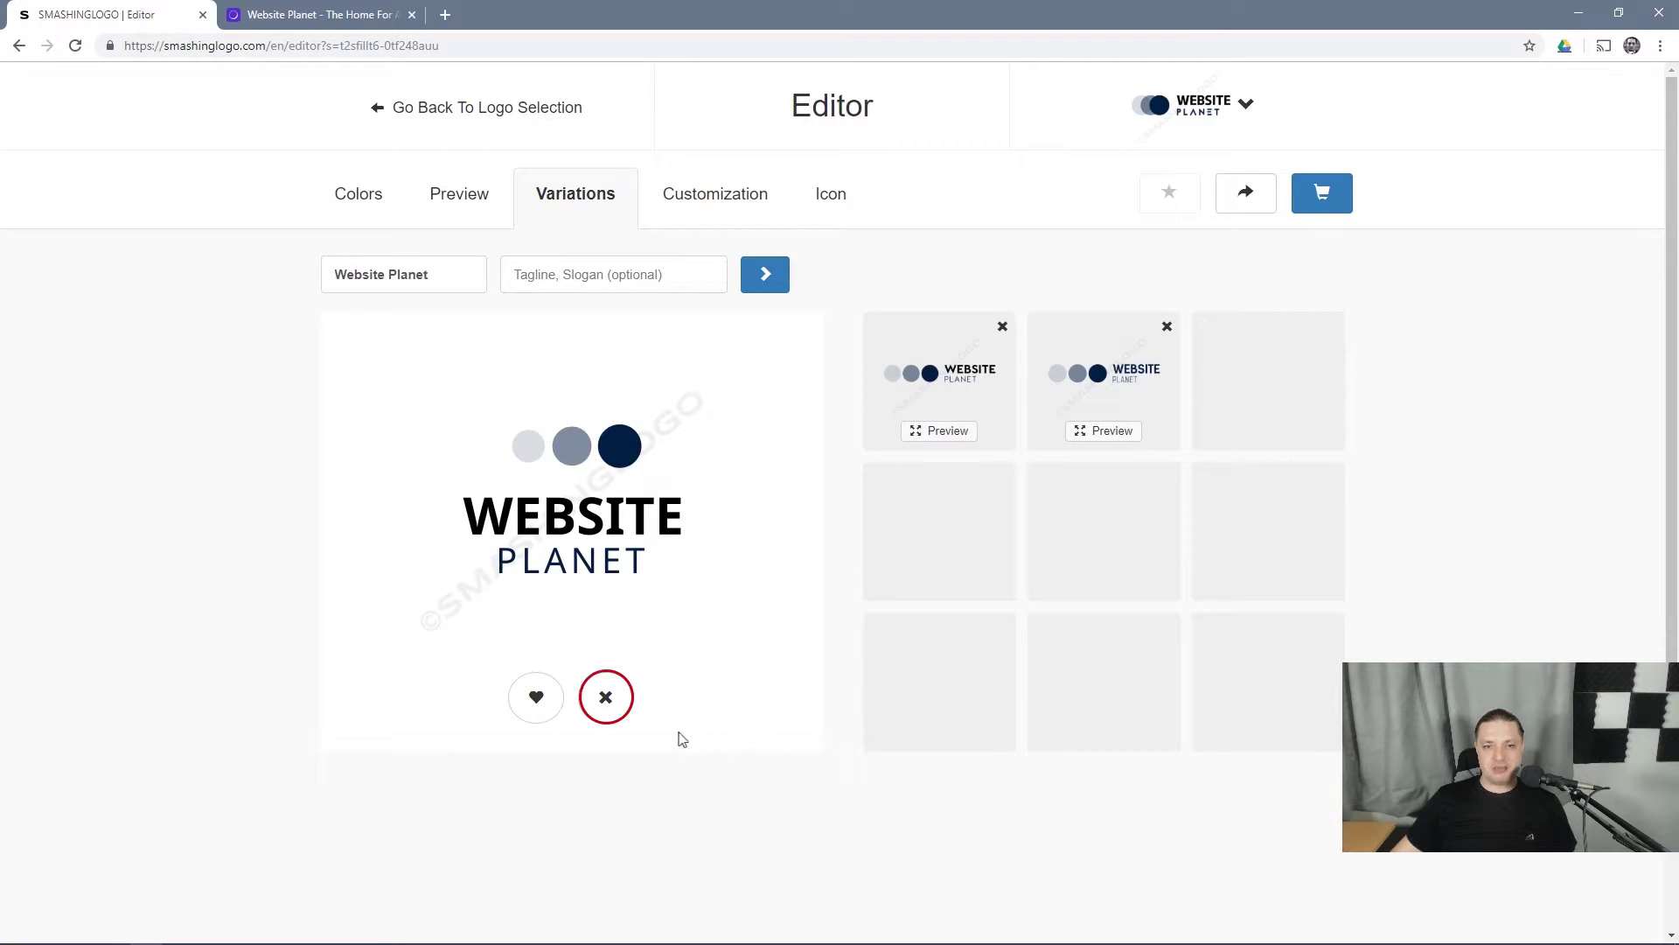
click(618, 711)
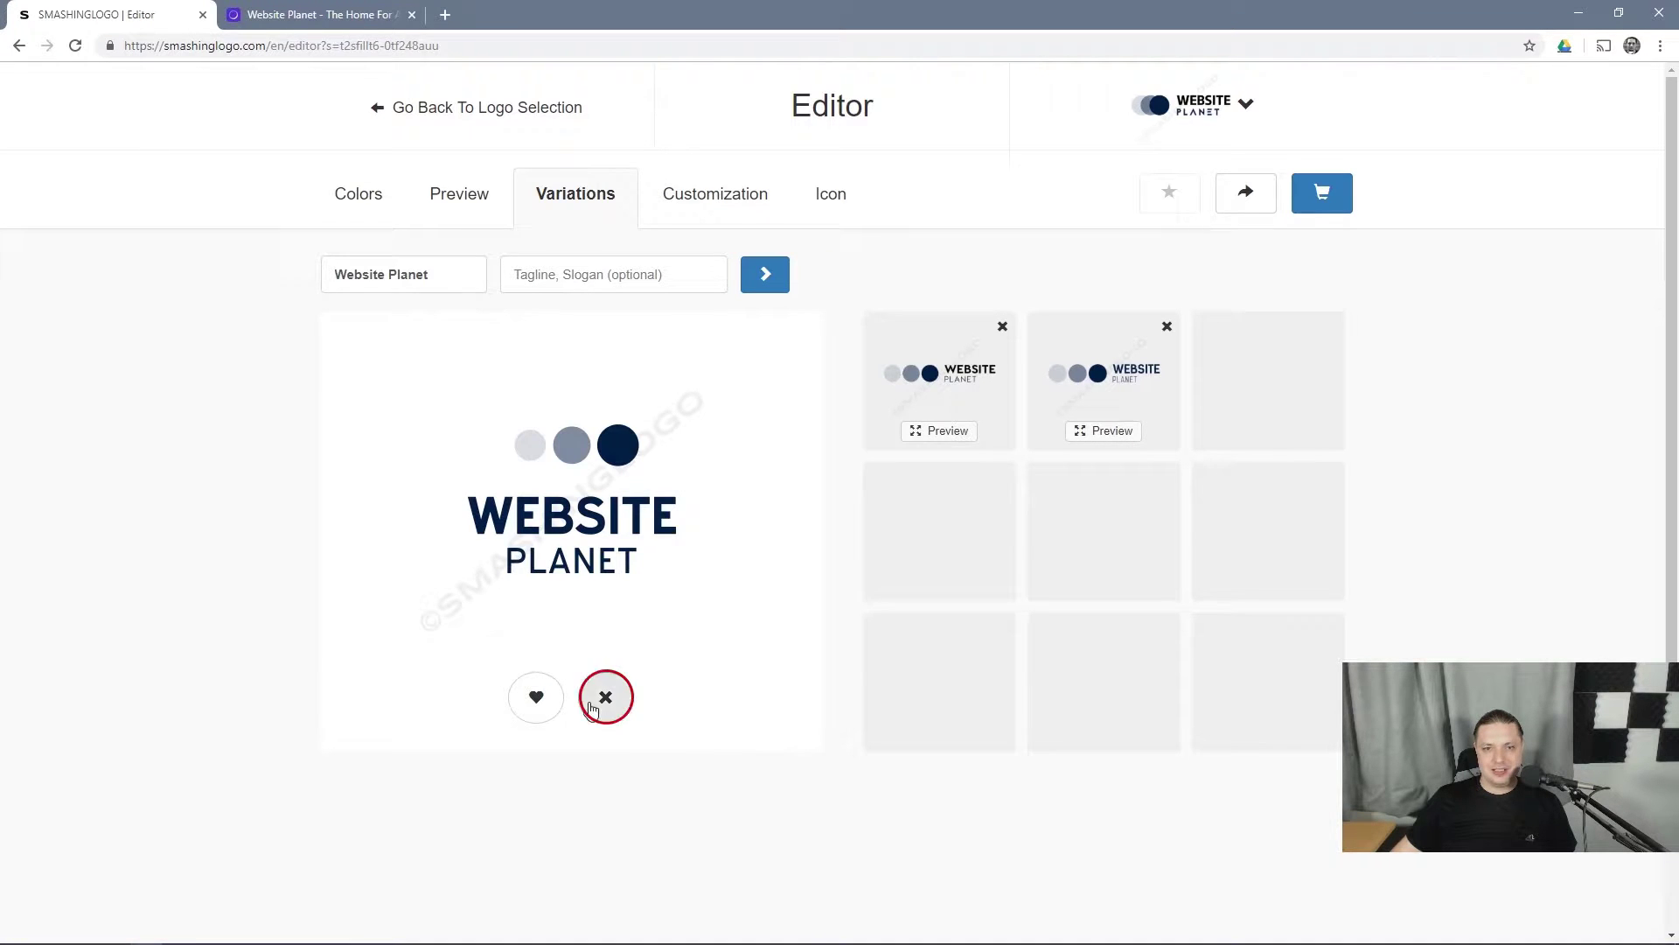
click(600, 705)
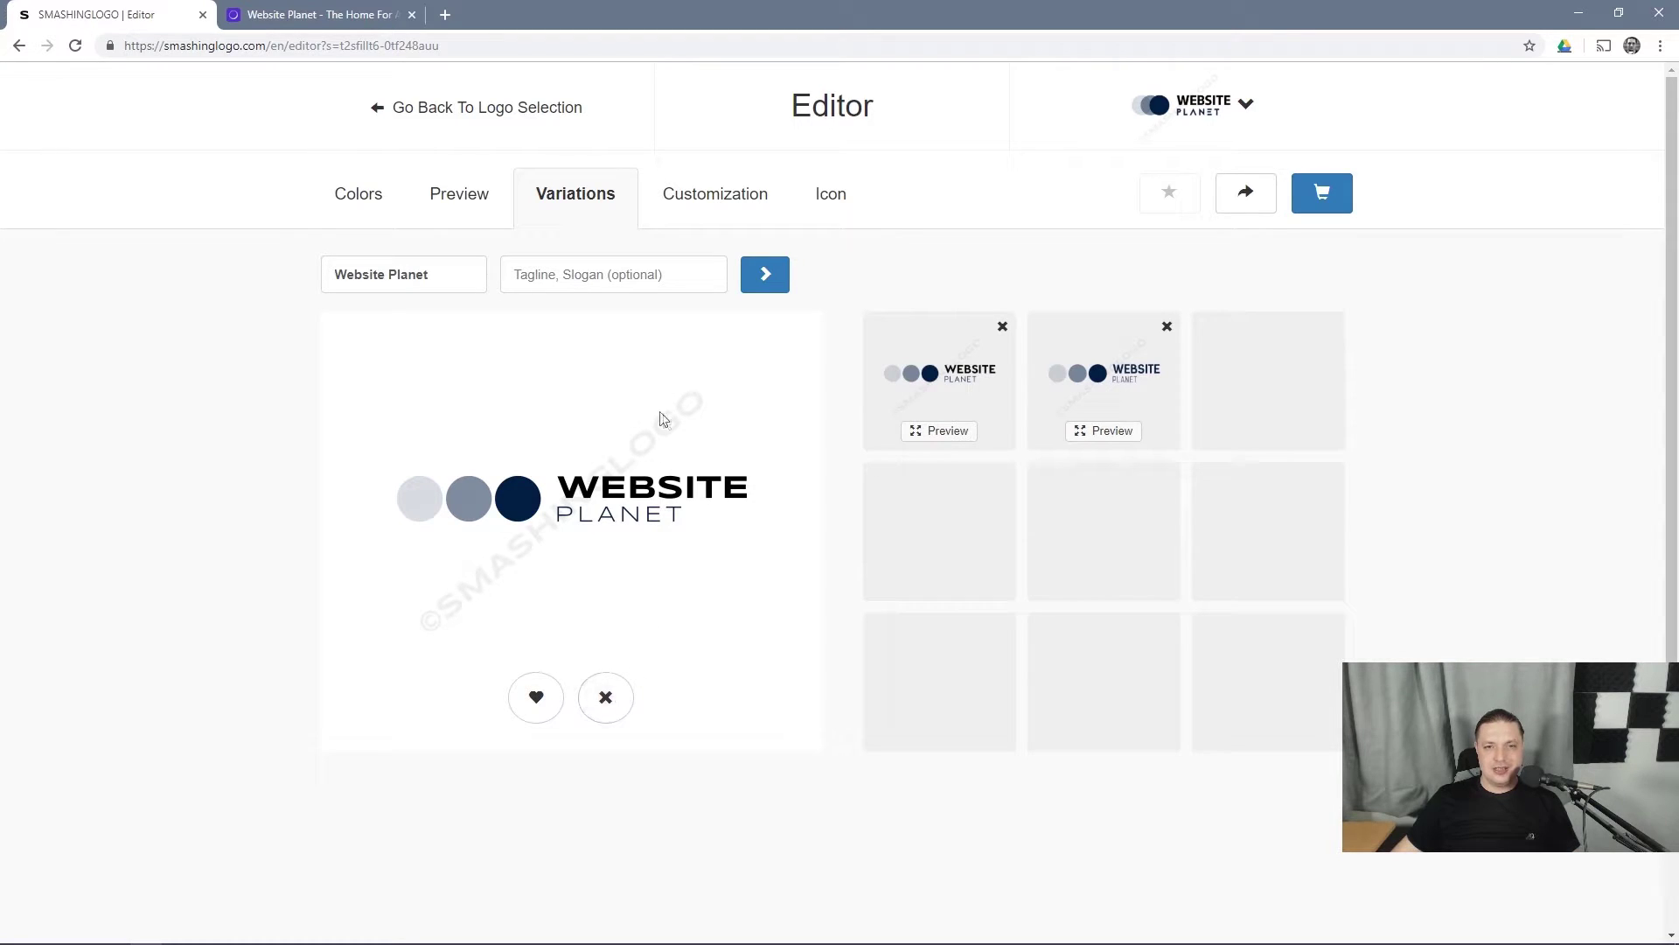
- Save another variation as a favourite and reject the following four layouts
click(537, 697)
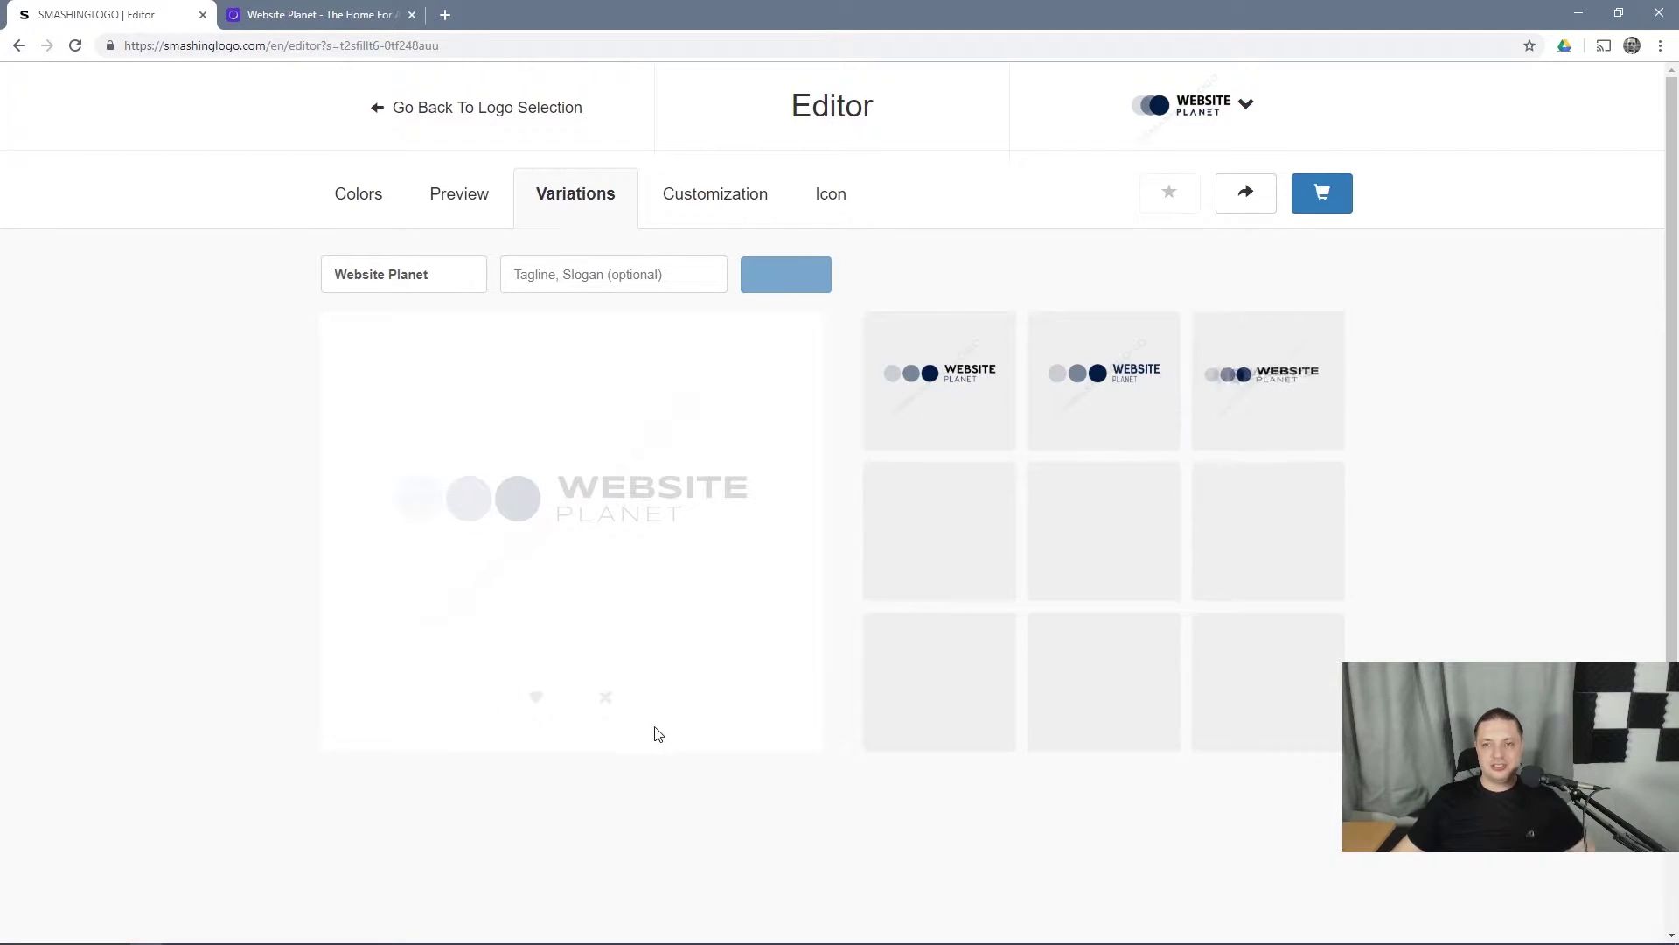
click(611, 697)
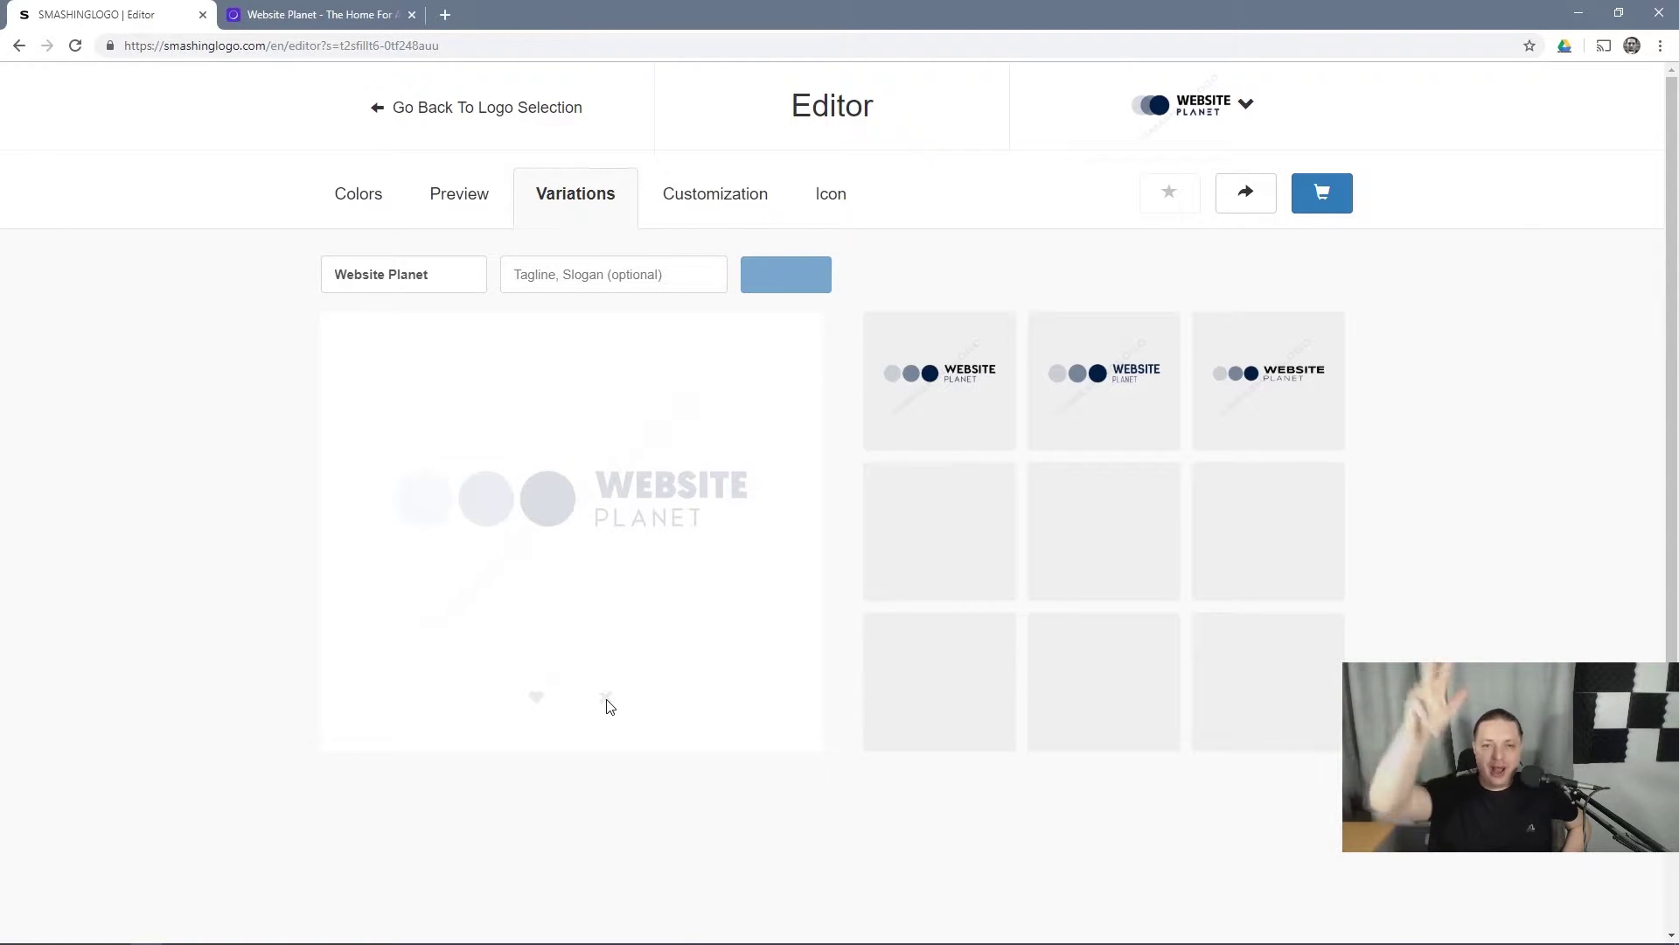
click(606, 698)
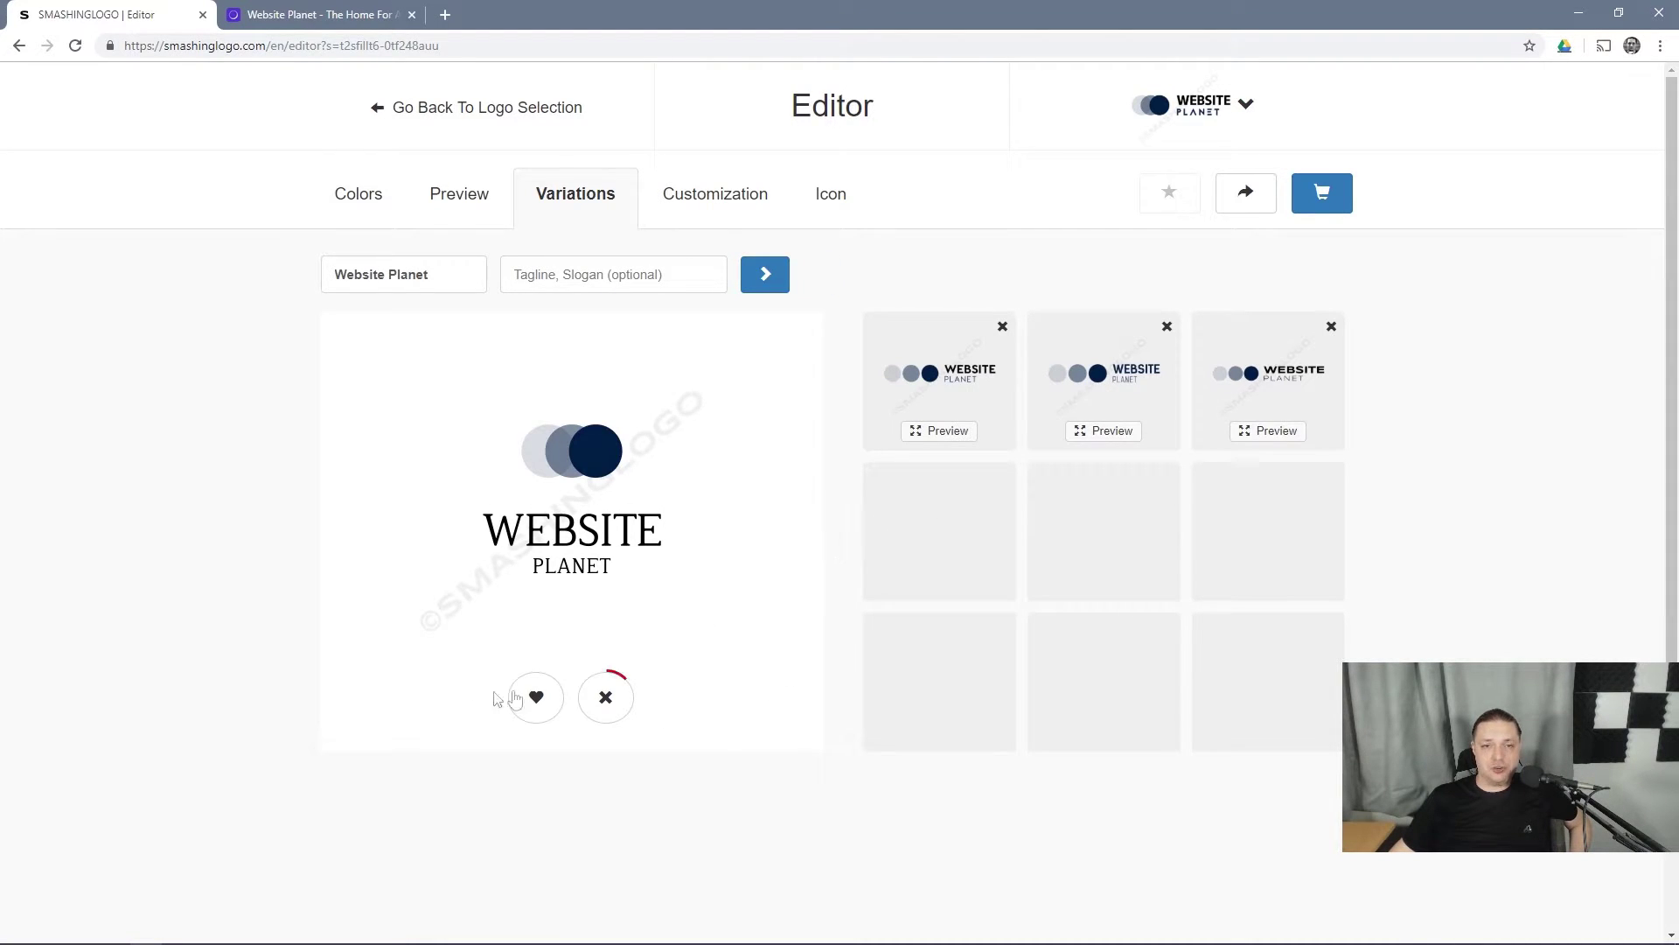
click(605, 697)
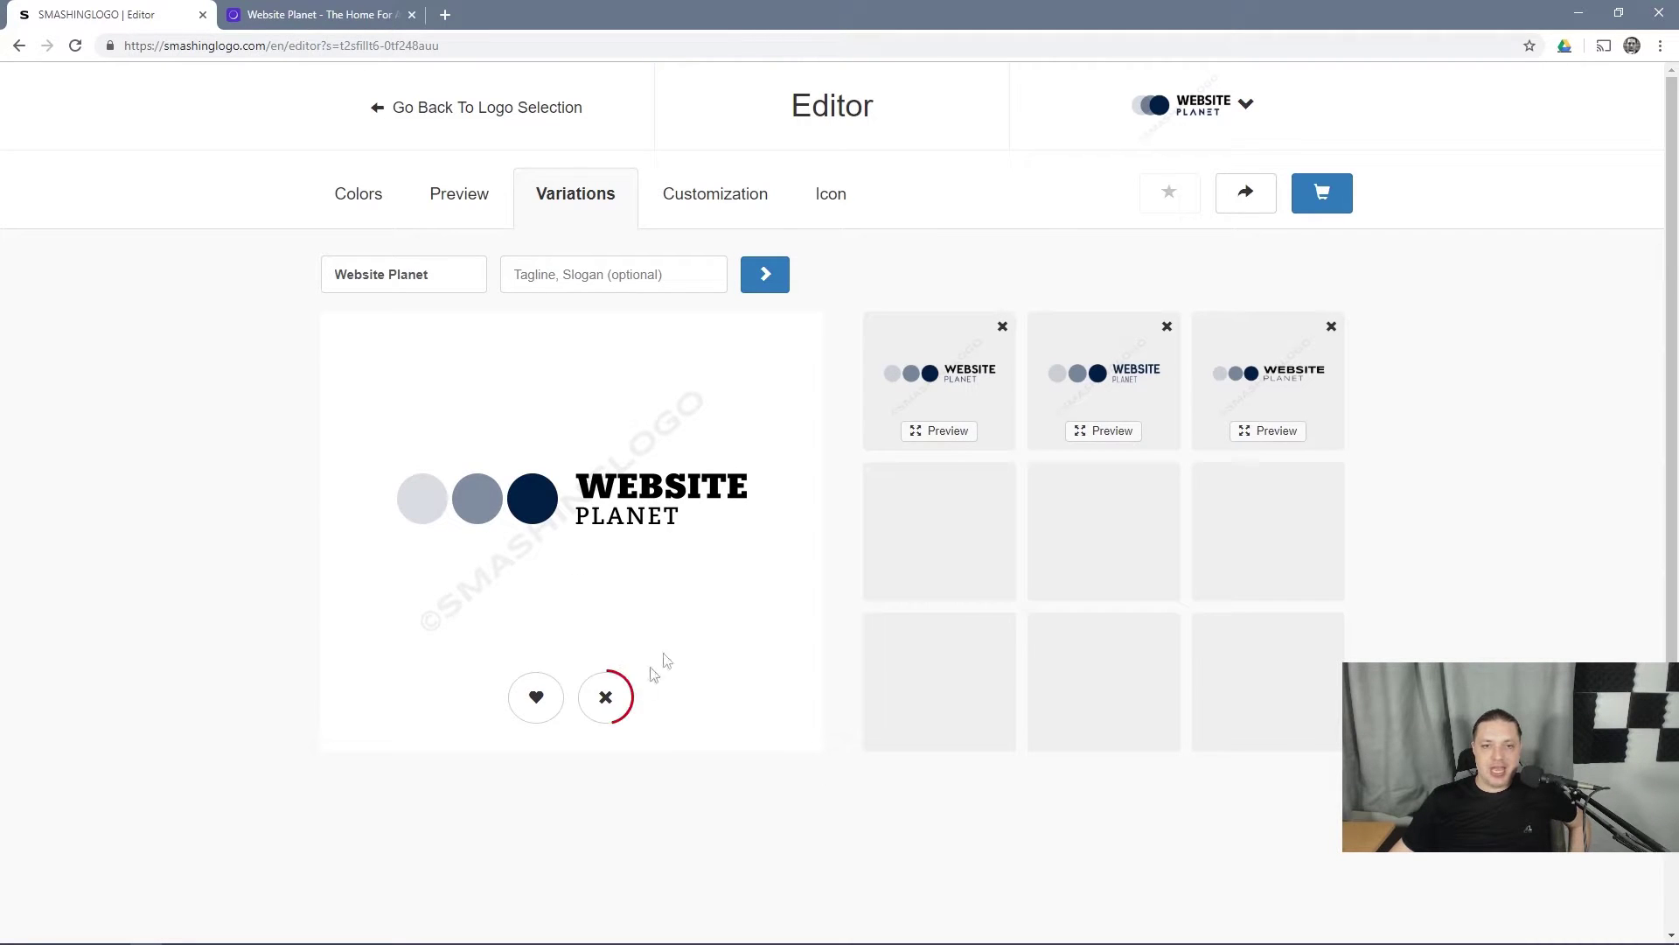
click(607, 699)
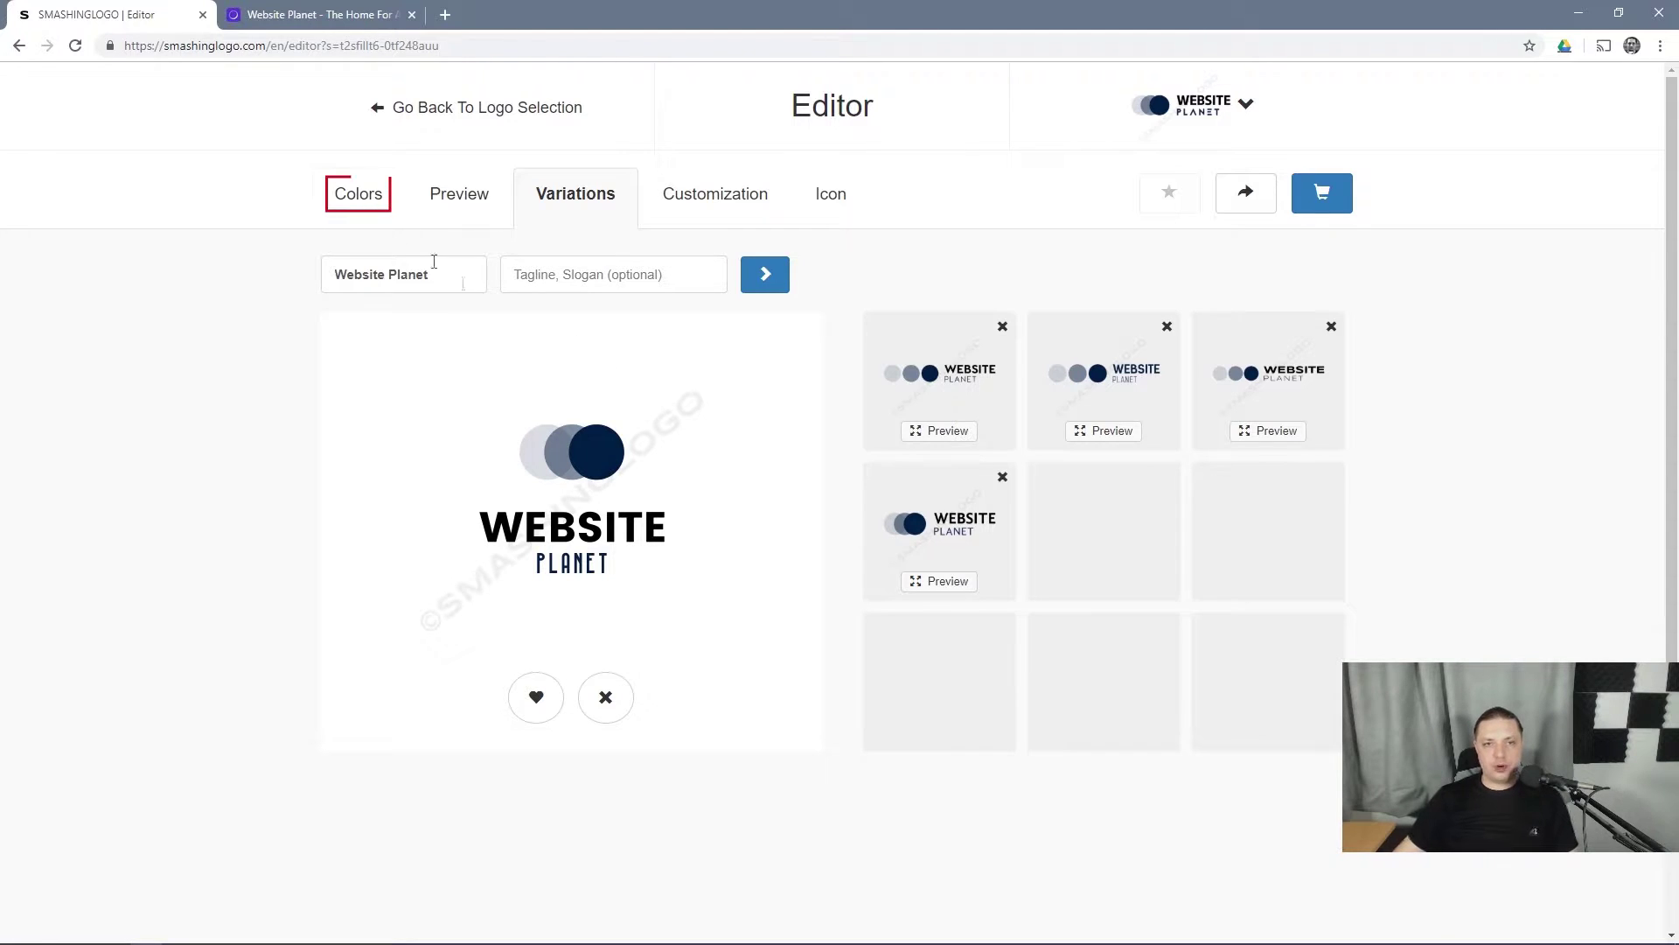
- Show the colour scheme previews and apply a purple colour to the logo
click(378, 202)
scroll(556, 341, down, 2)
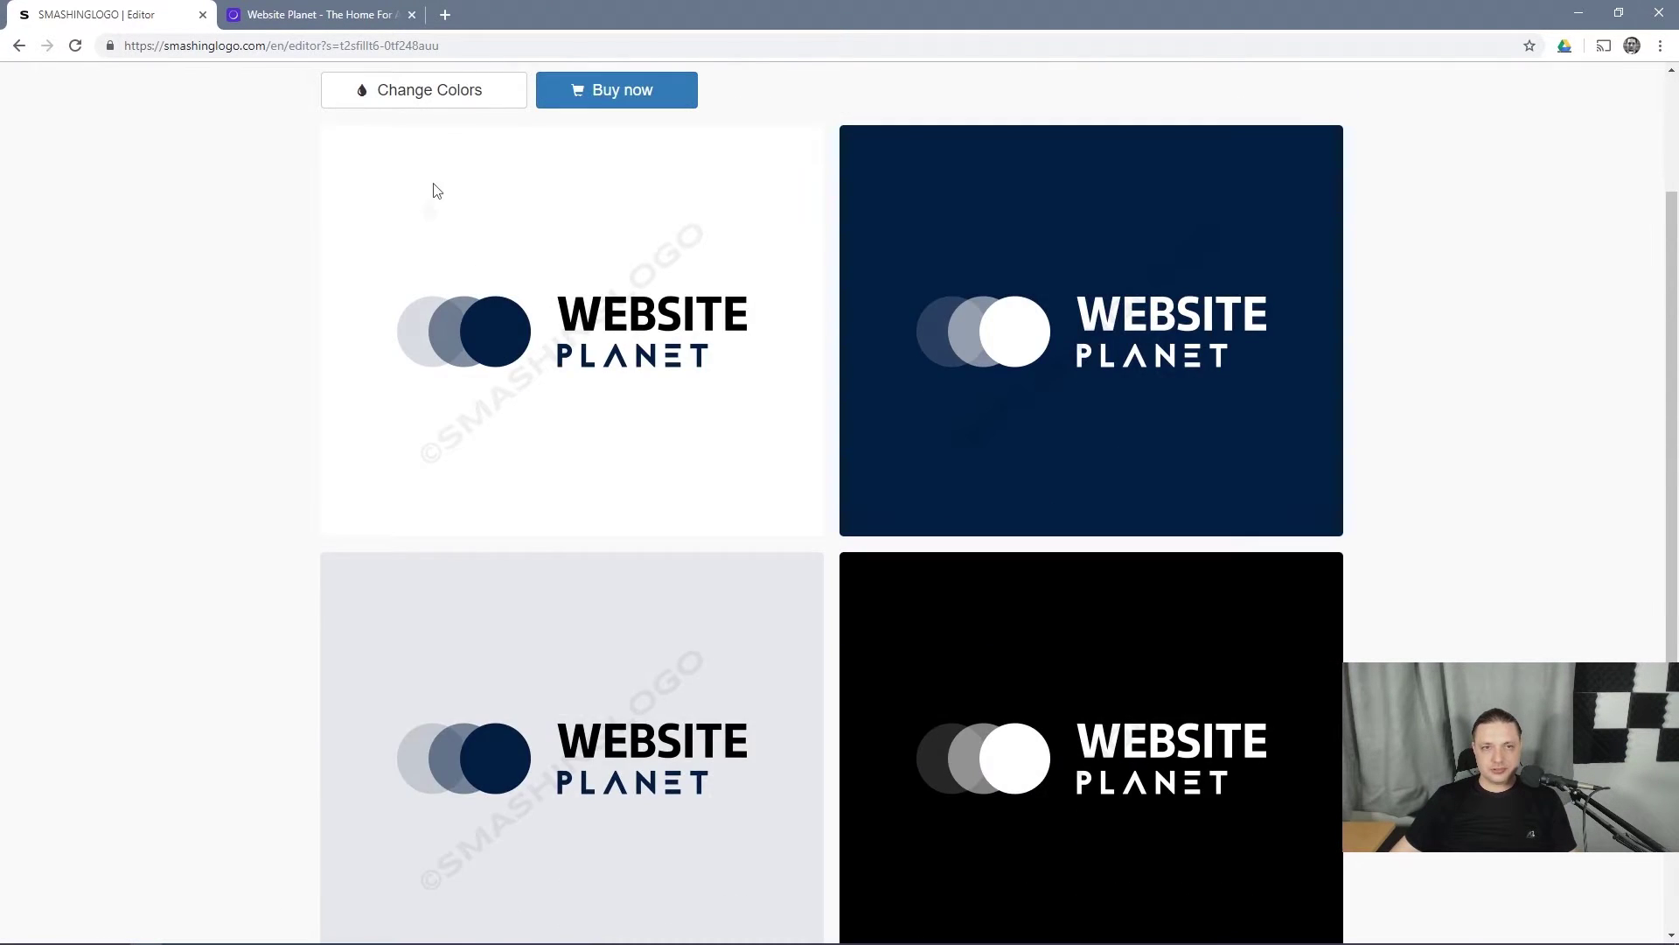
scroll(476, 263, up, 2)
click(449, 265)
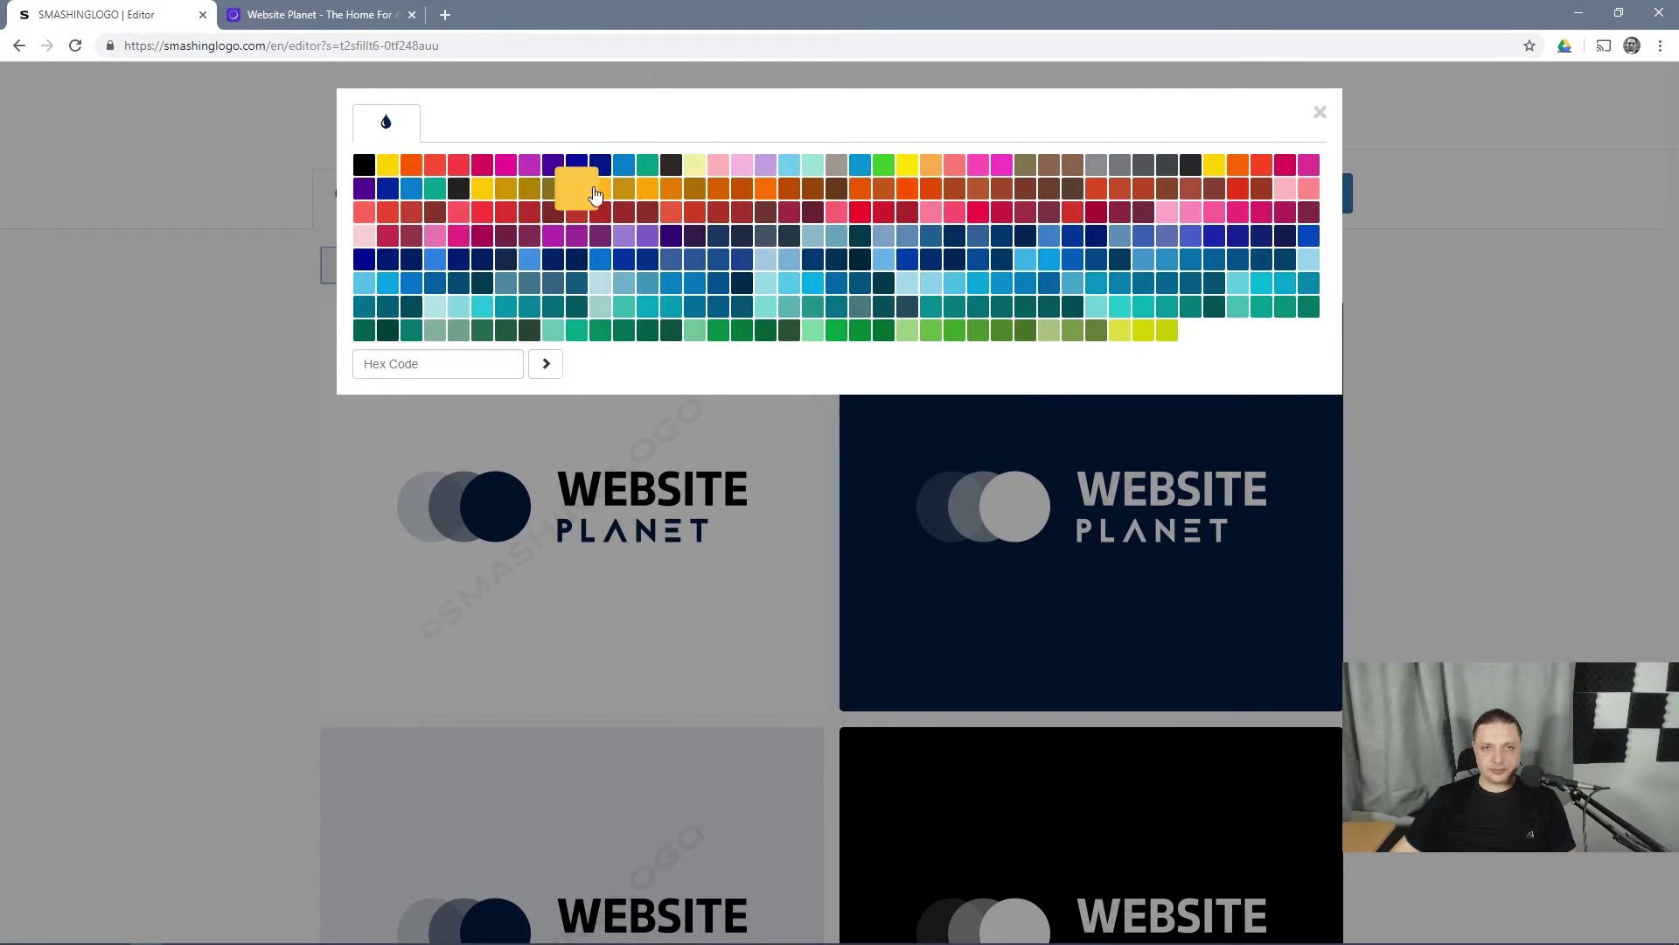
click(529, 165)
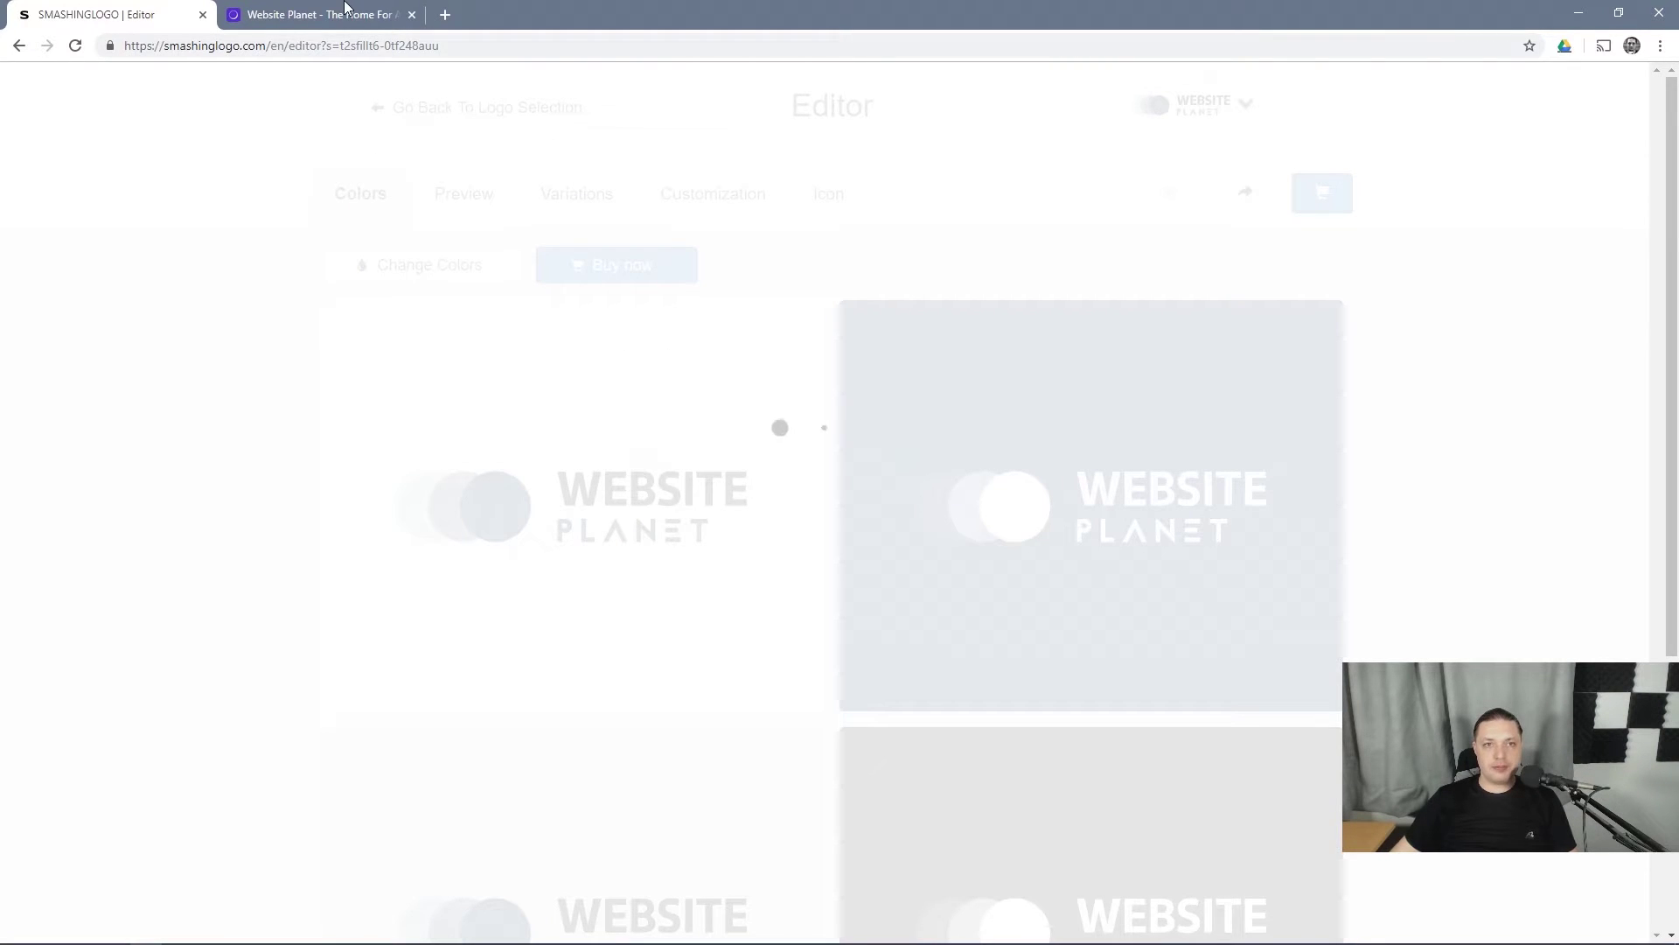
- Glance at the Website Planet site tab, then switch the logo to a deeper purple
click(337, 15)
click(98, 10)
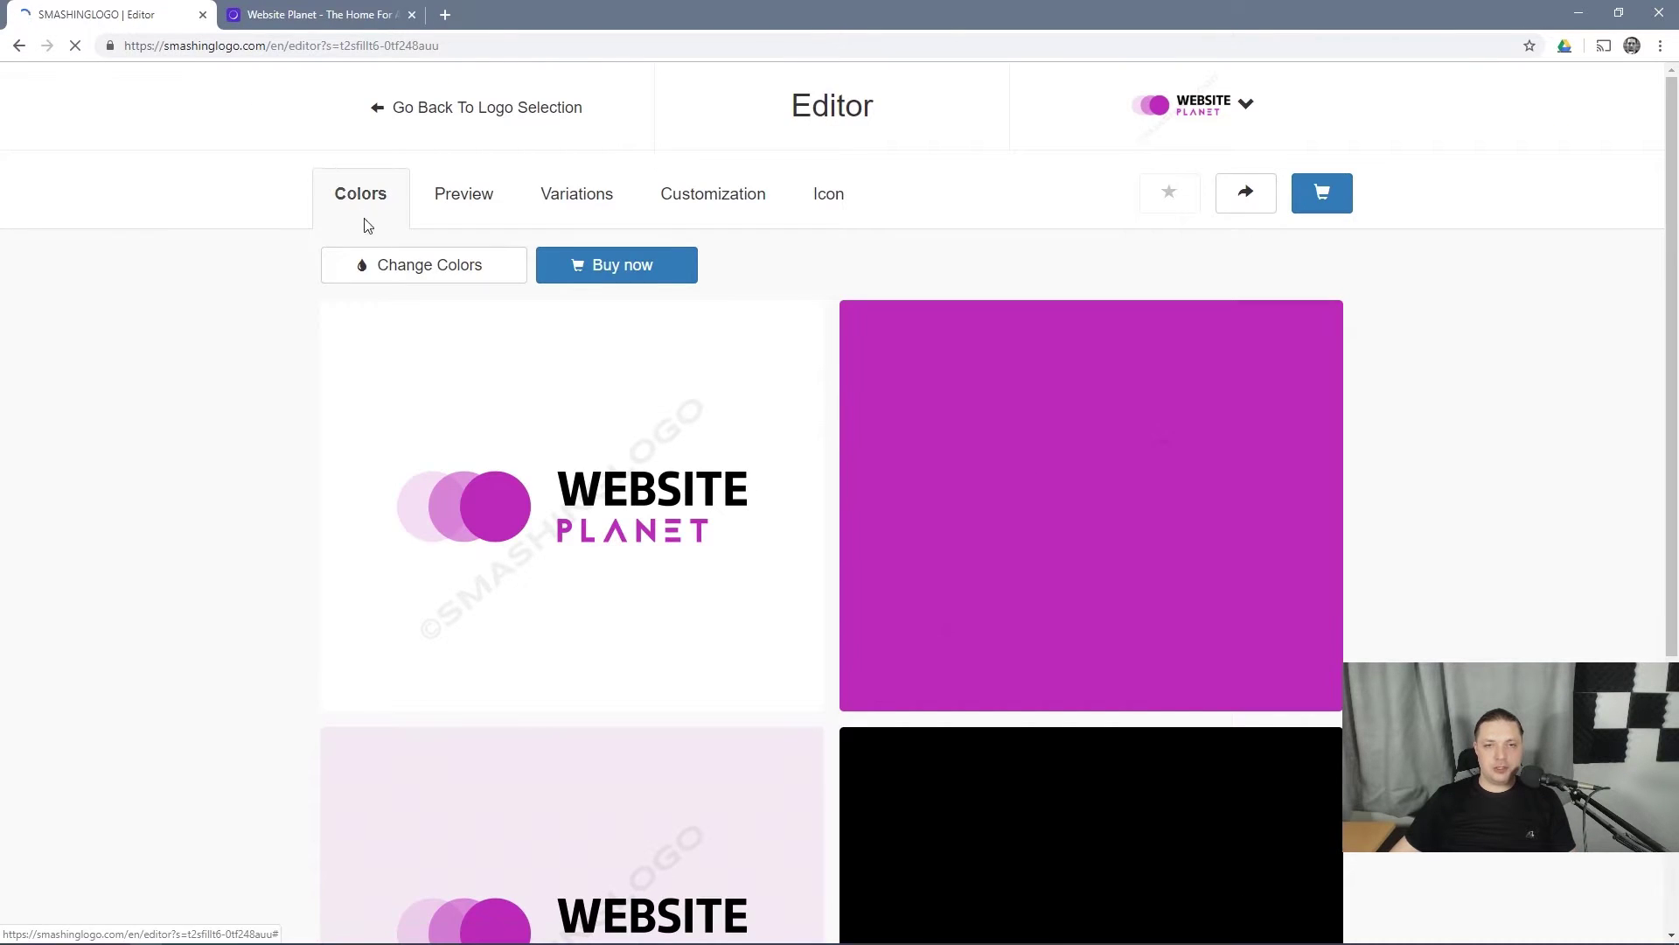
click(431, 265)
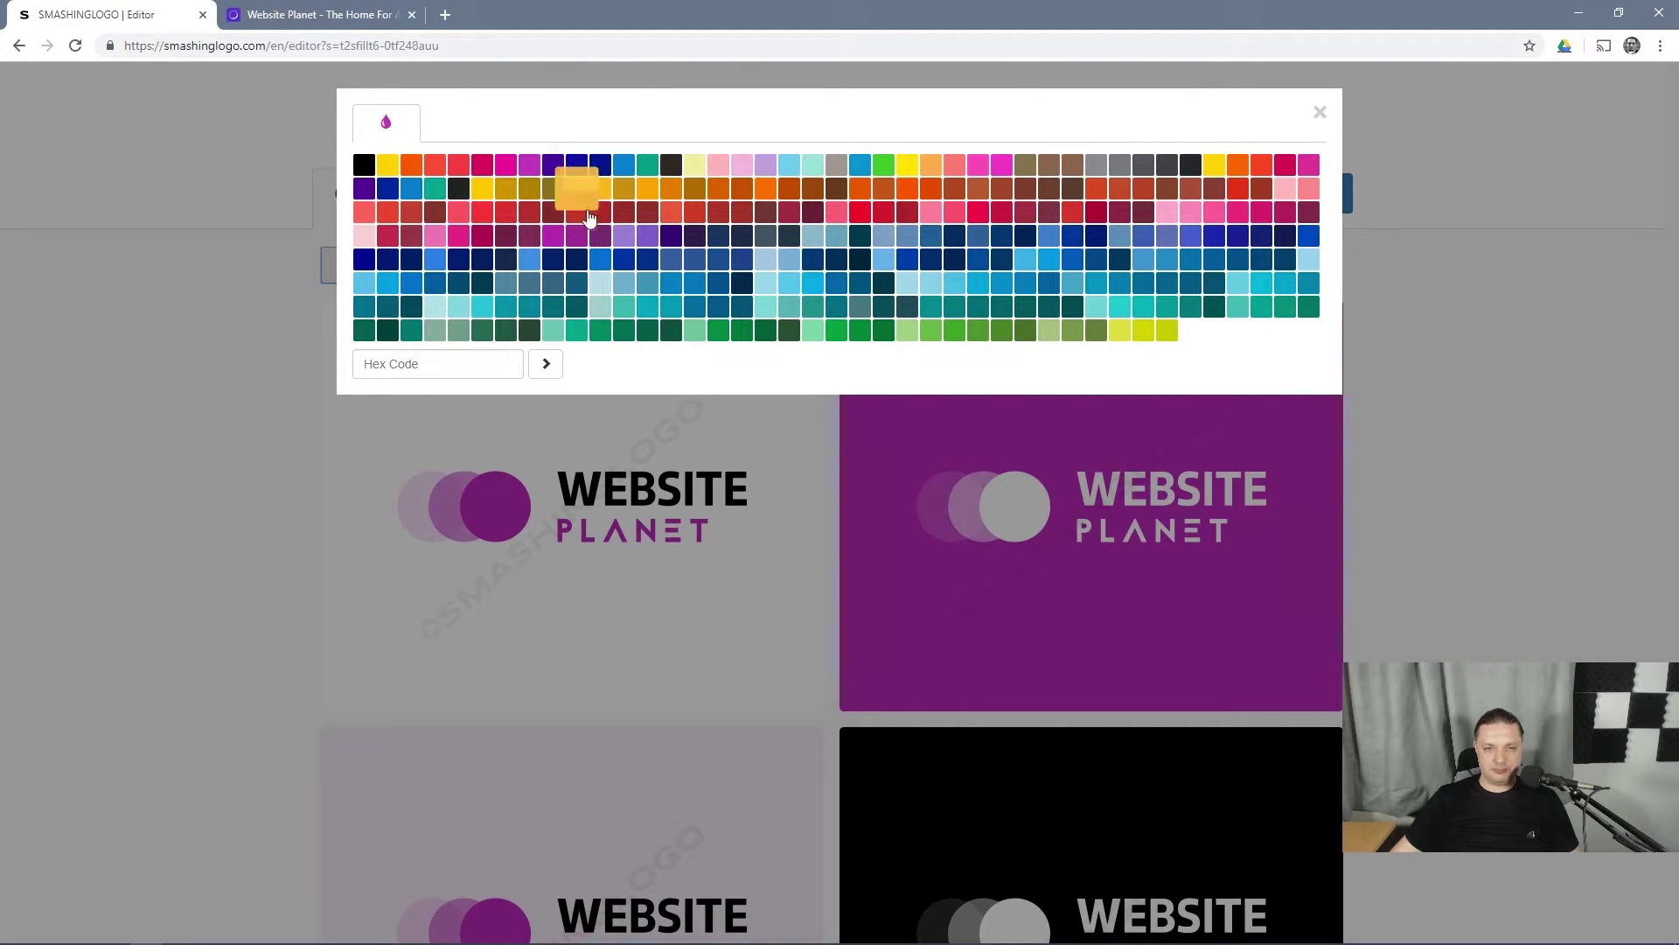
click(557, 169)
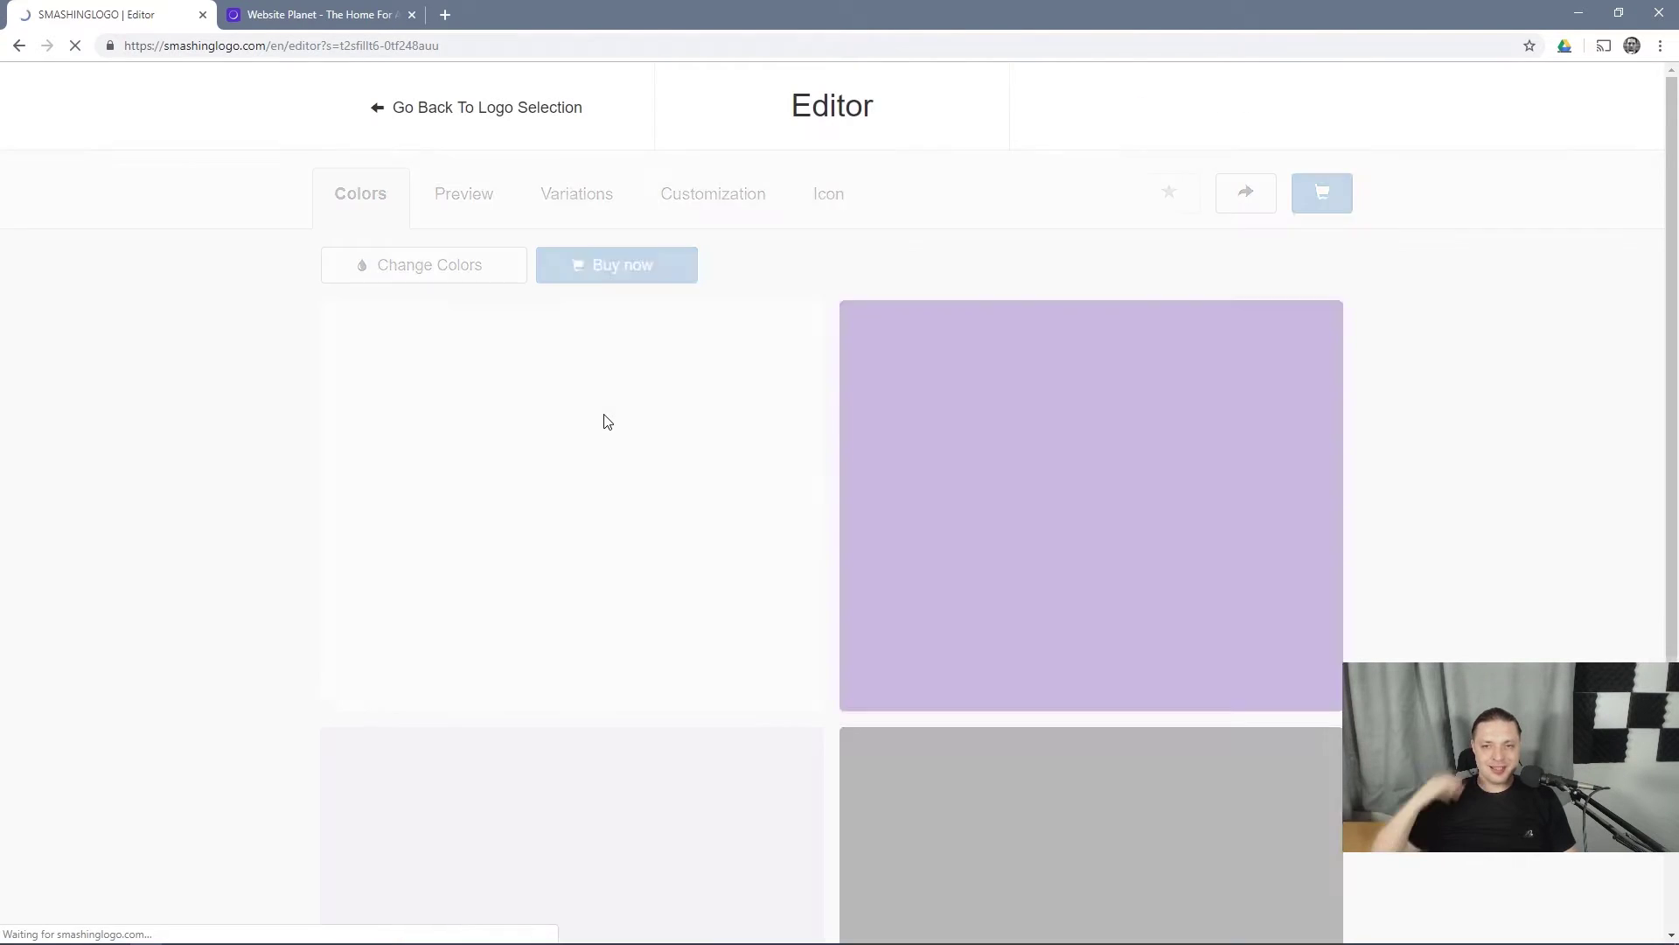
scroll(538, 423, down, 5)
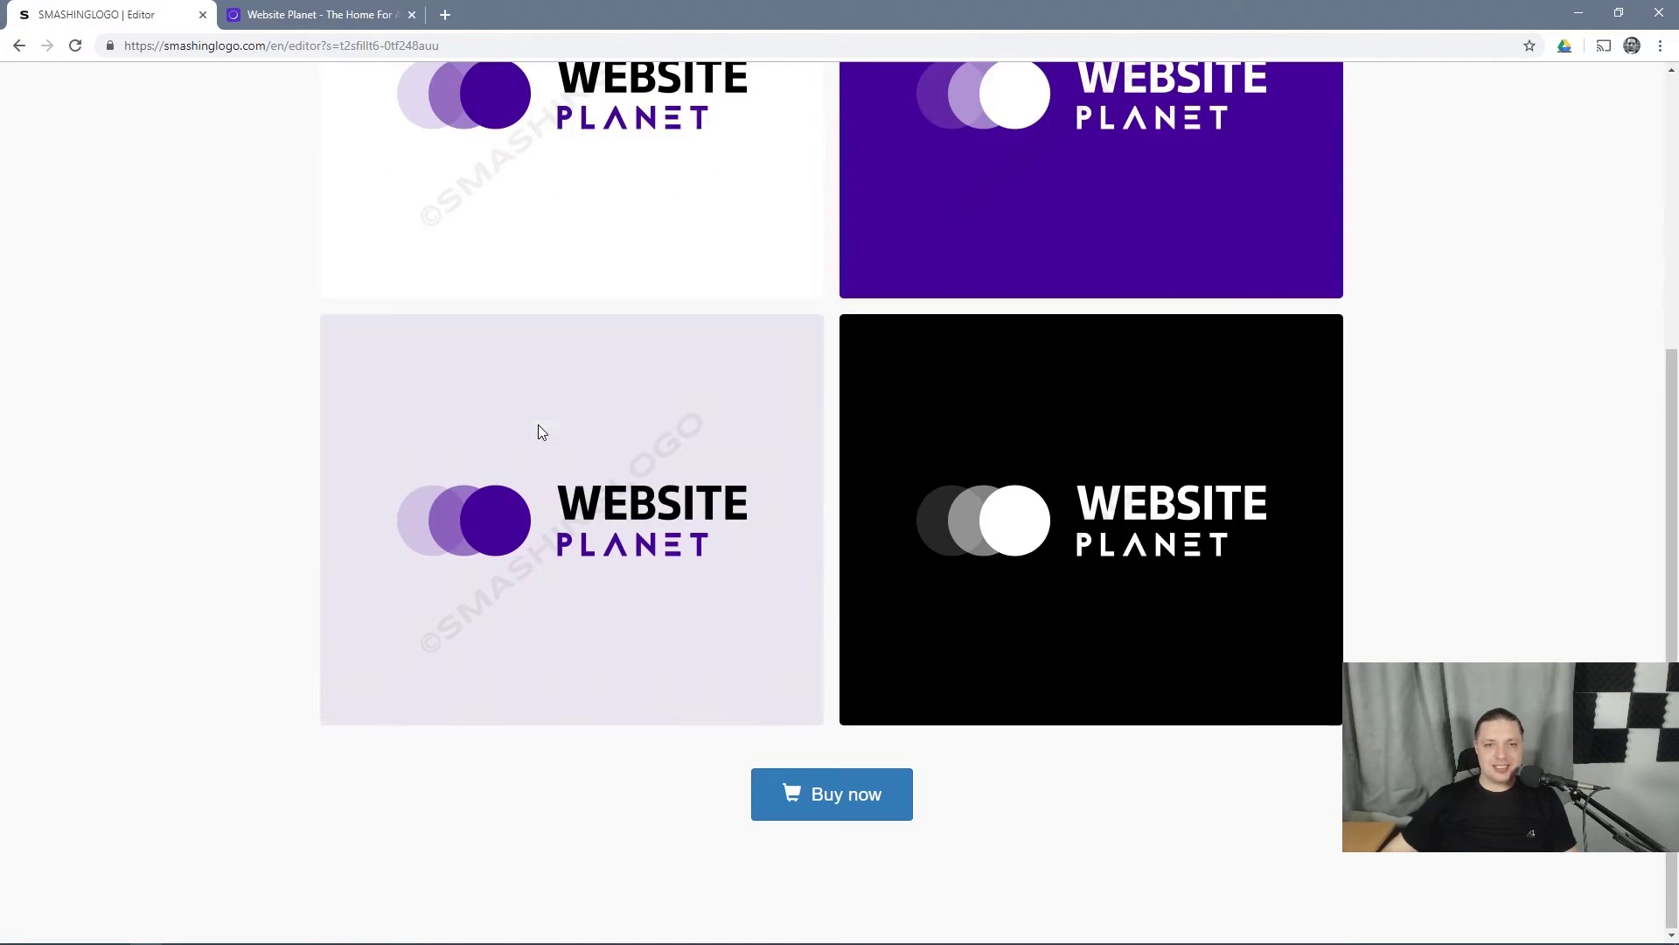
scroll(586, 419, up, 5)
- Clear all saved favourites, then generate a new purple variation and save it as a favourite
click(587, 210)
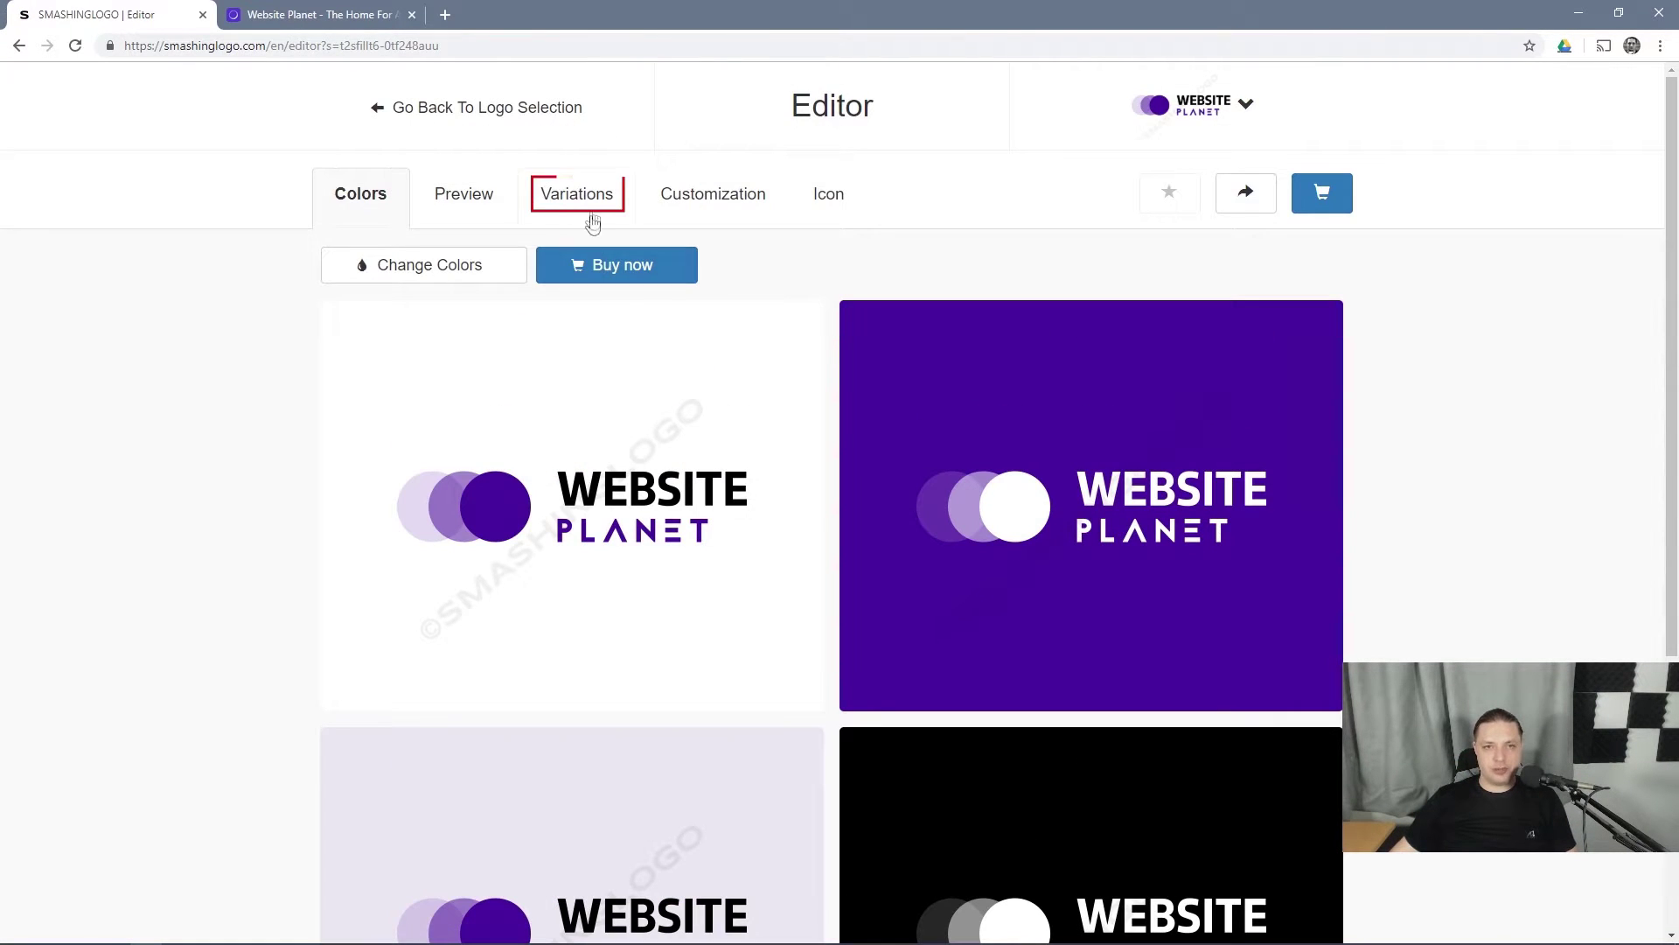
click(1003, 338)
click(1004, 339)
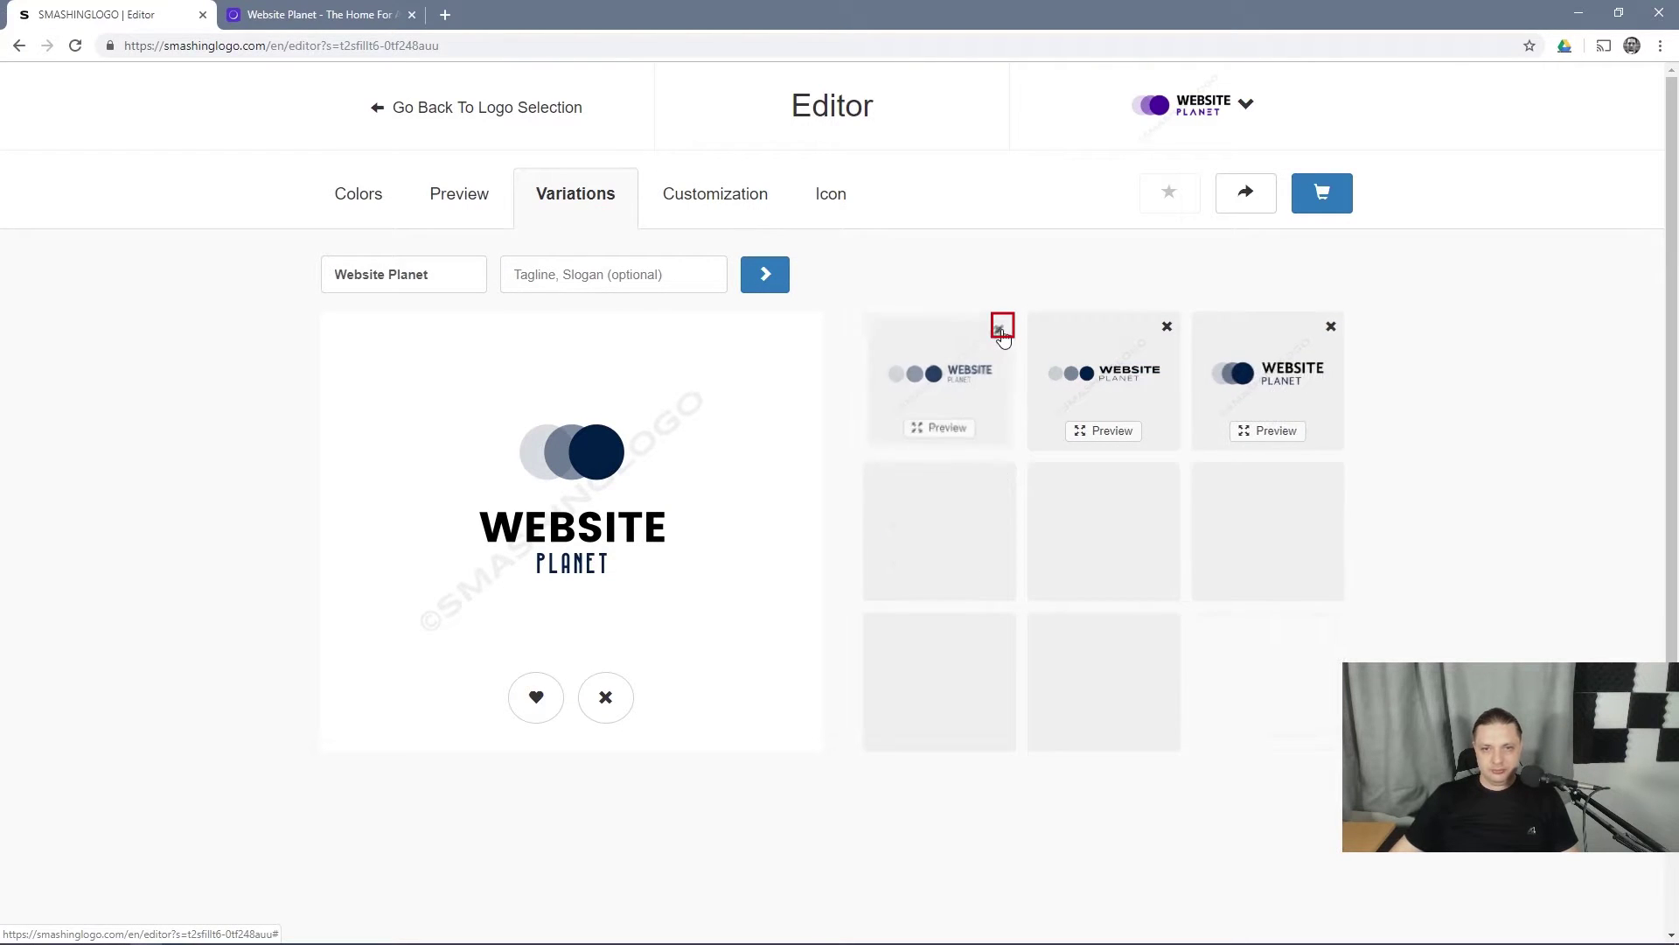
click(1003, 338)
click(1003, 338)
click(1003, 338)
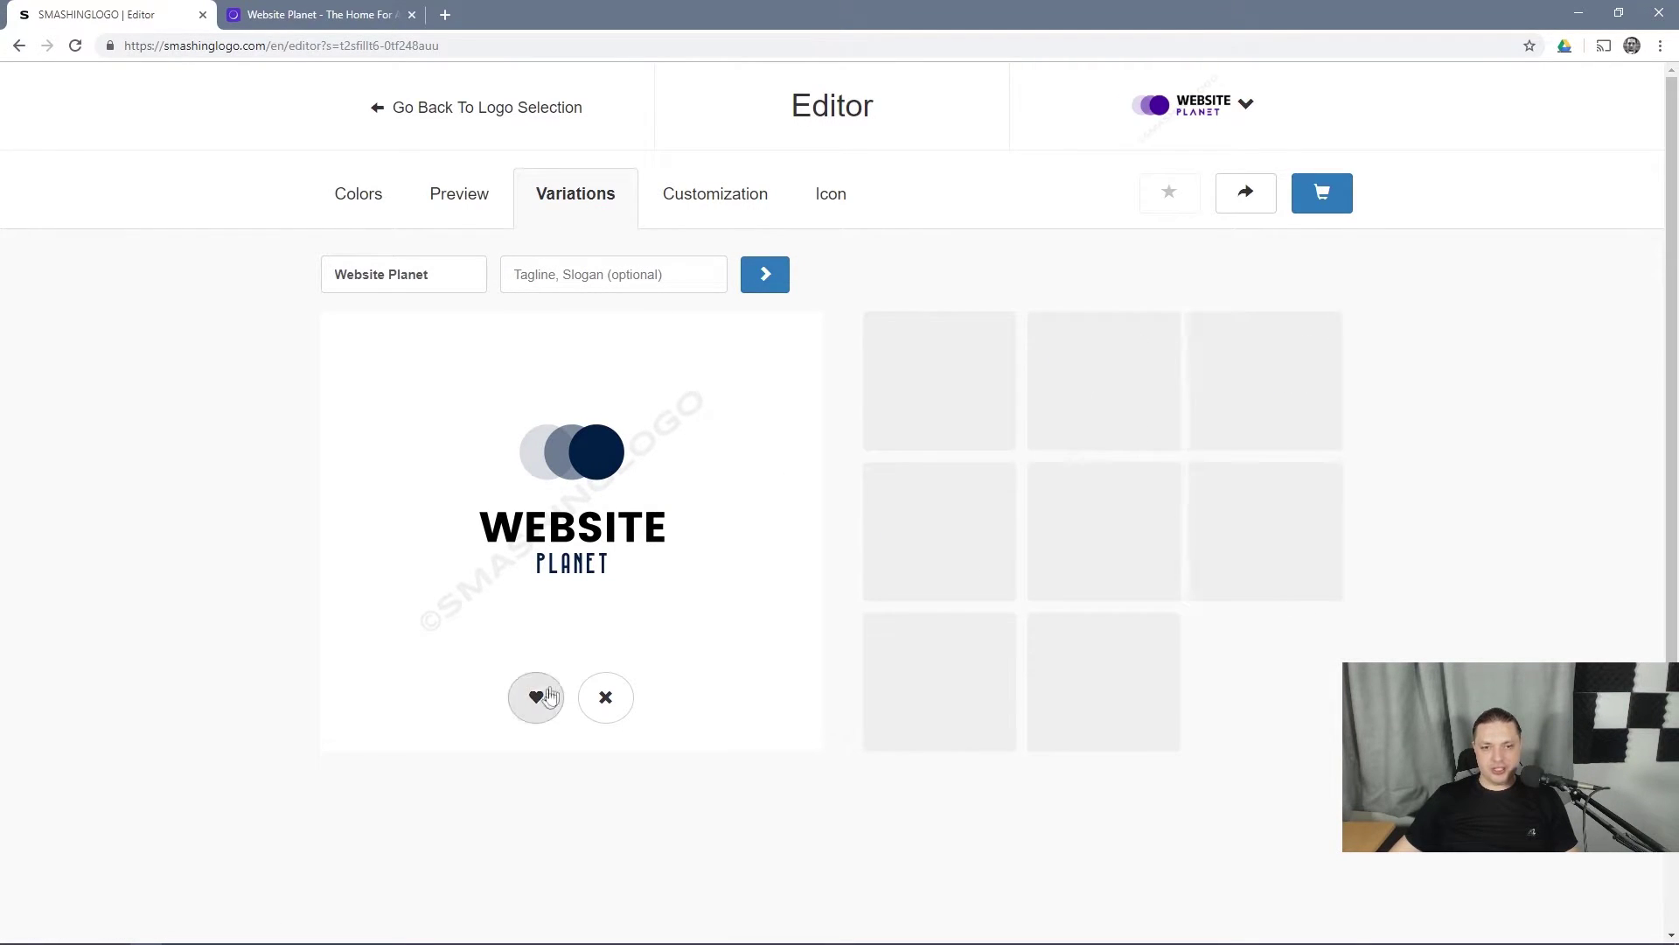
click(753, 285)
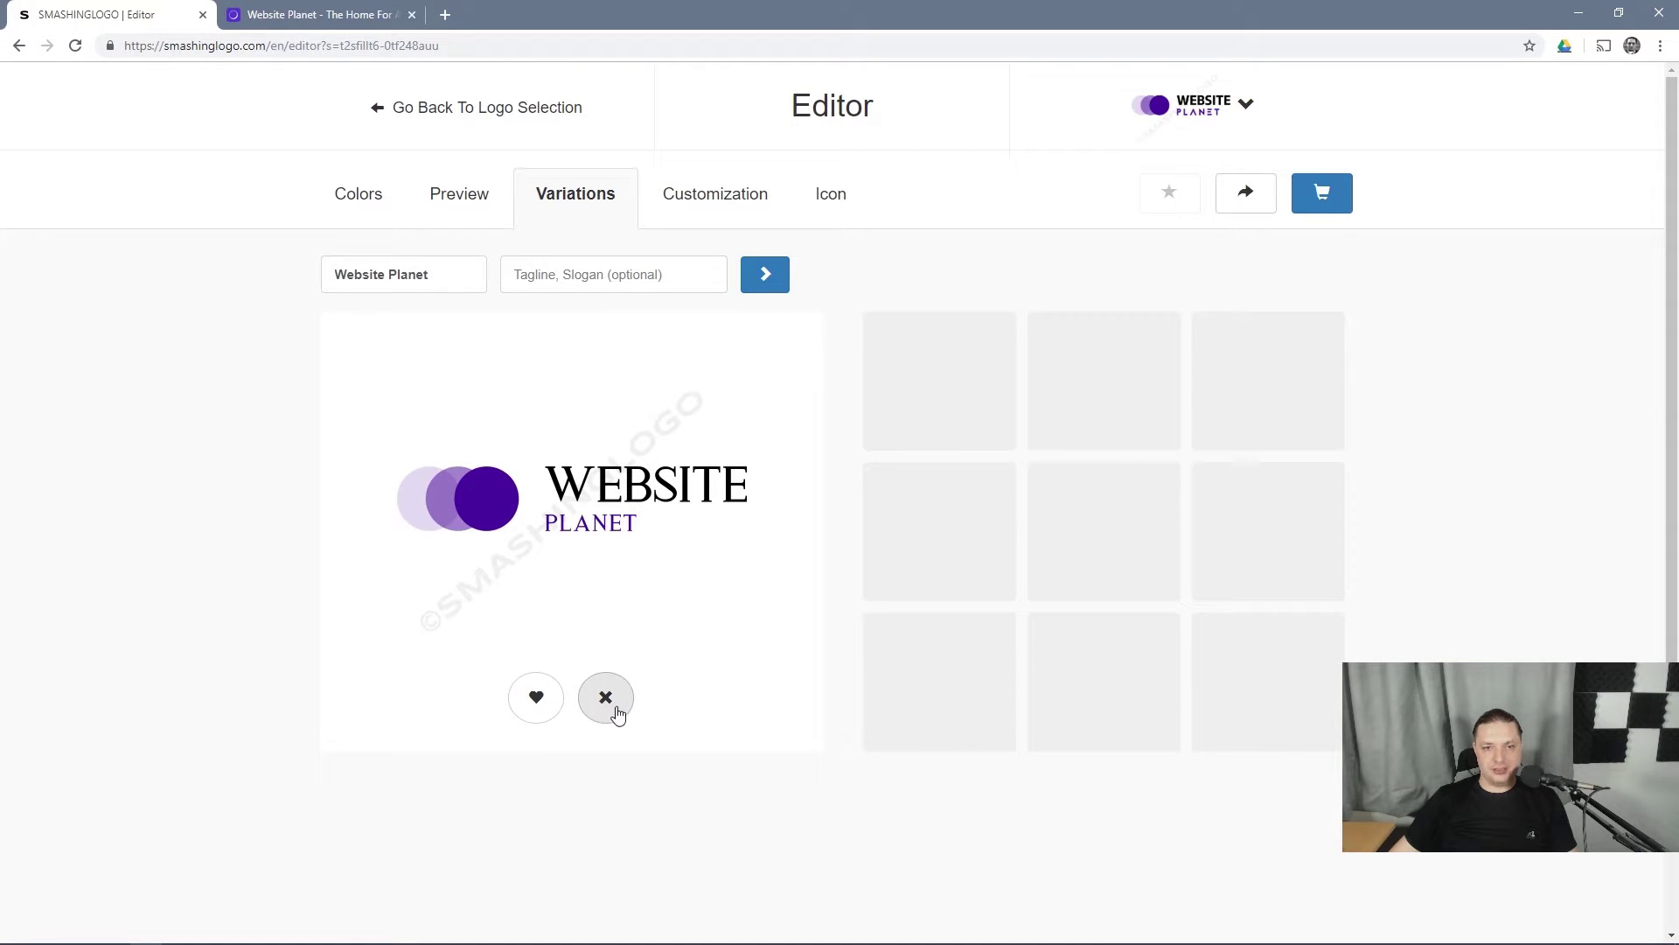
click(537, 697)
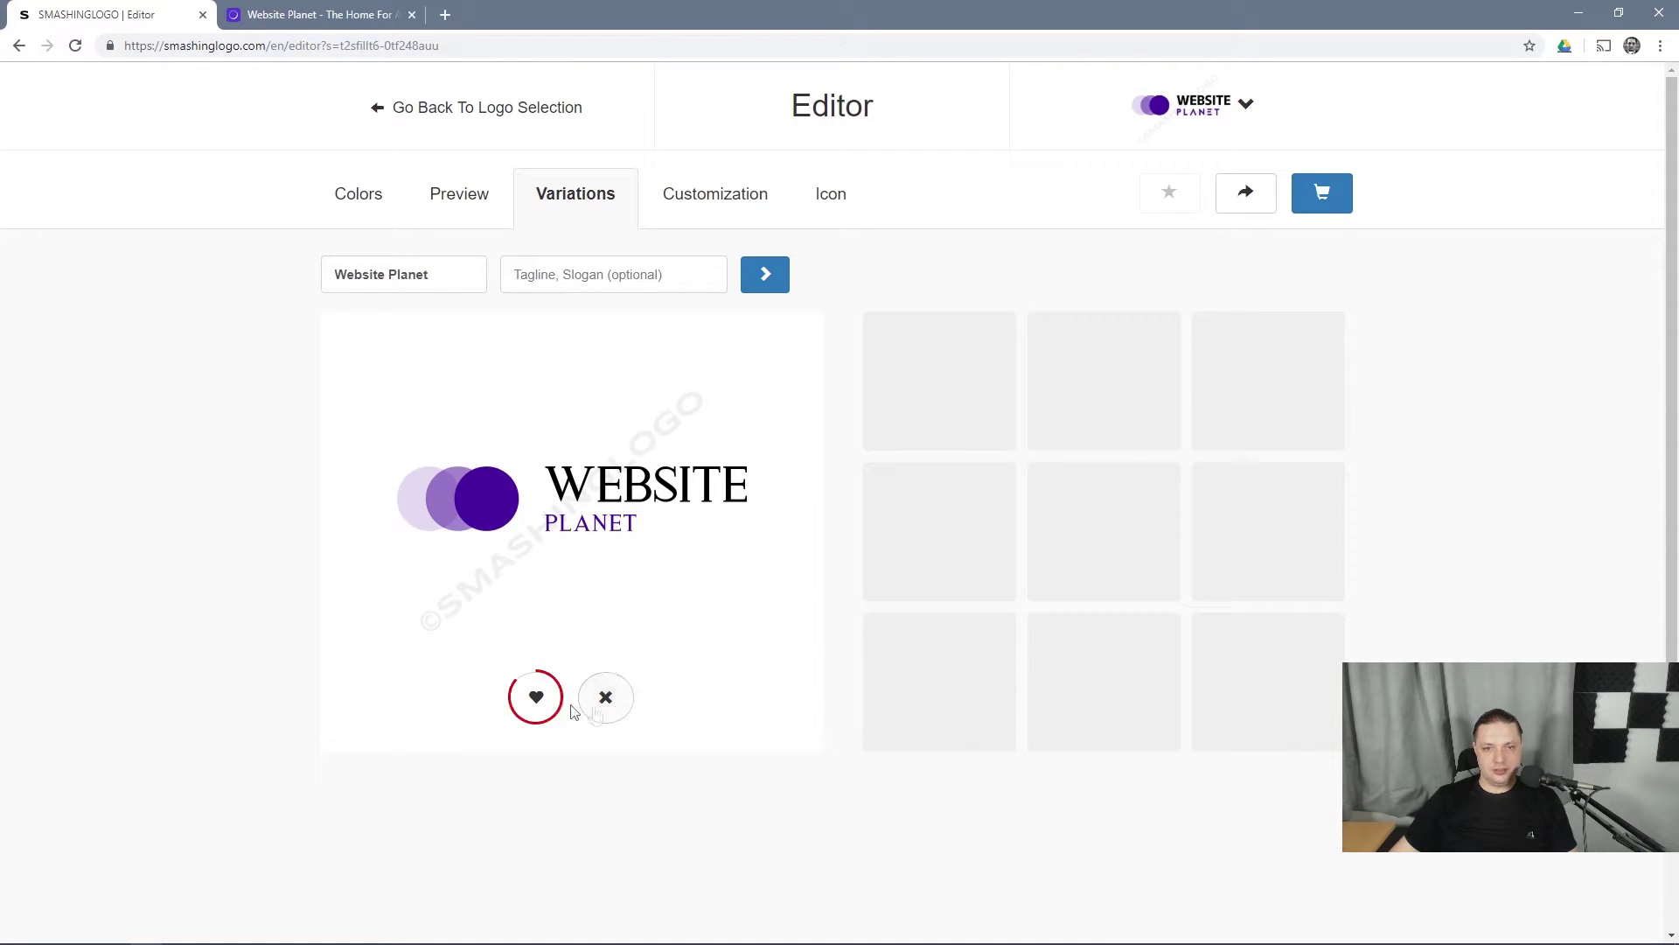
- Reject six more layout variations and remove the saved variation thumbnail
click(626, 689)
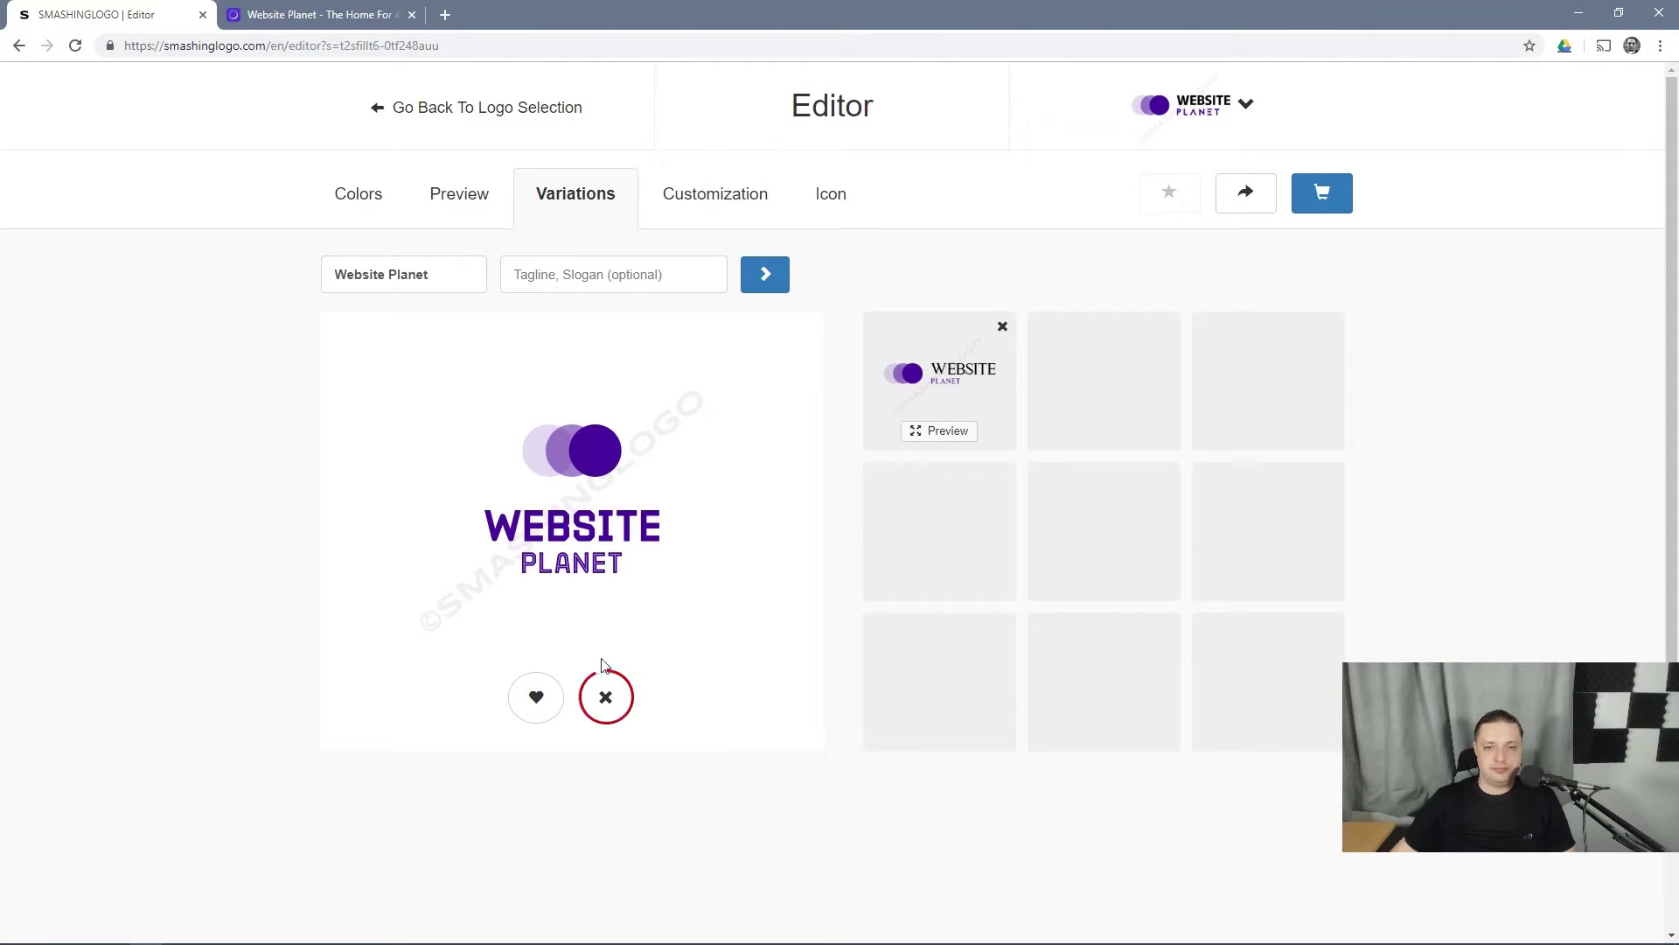
click(605, 691)
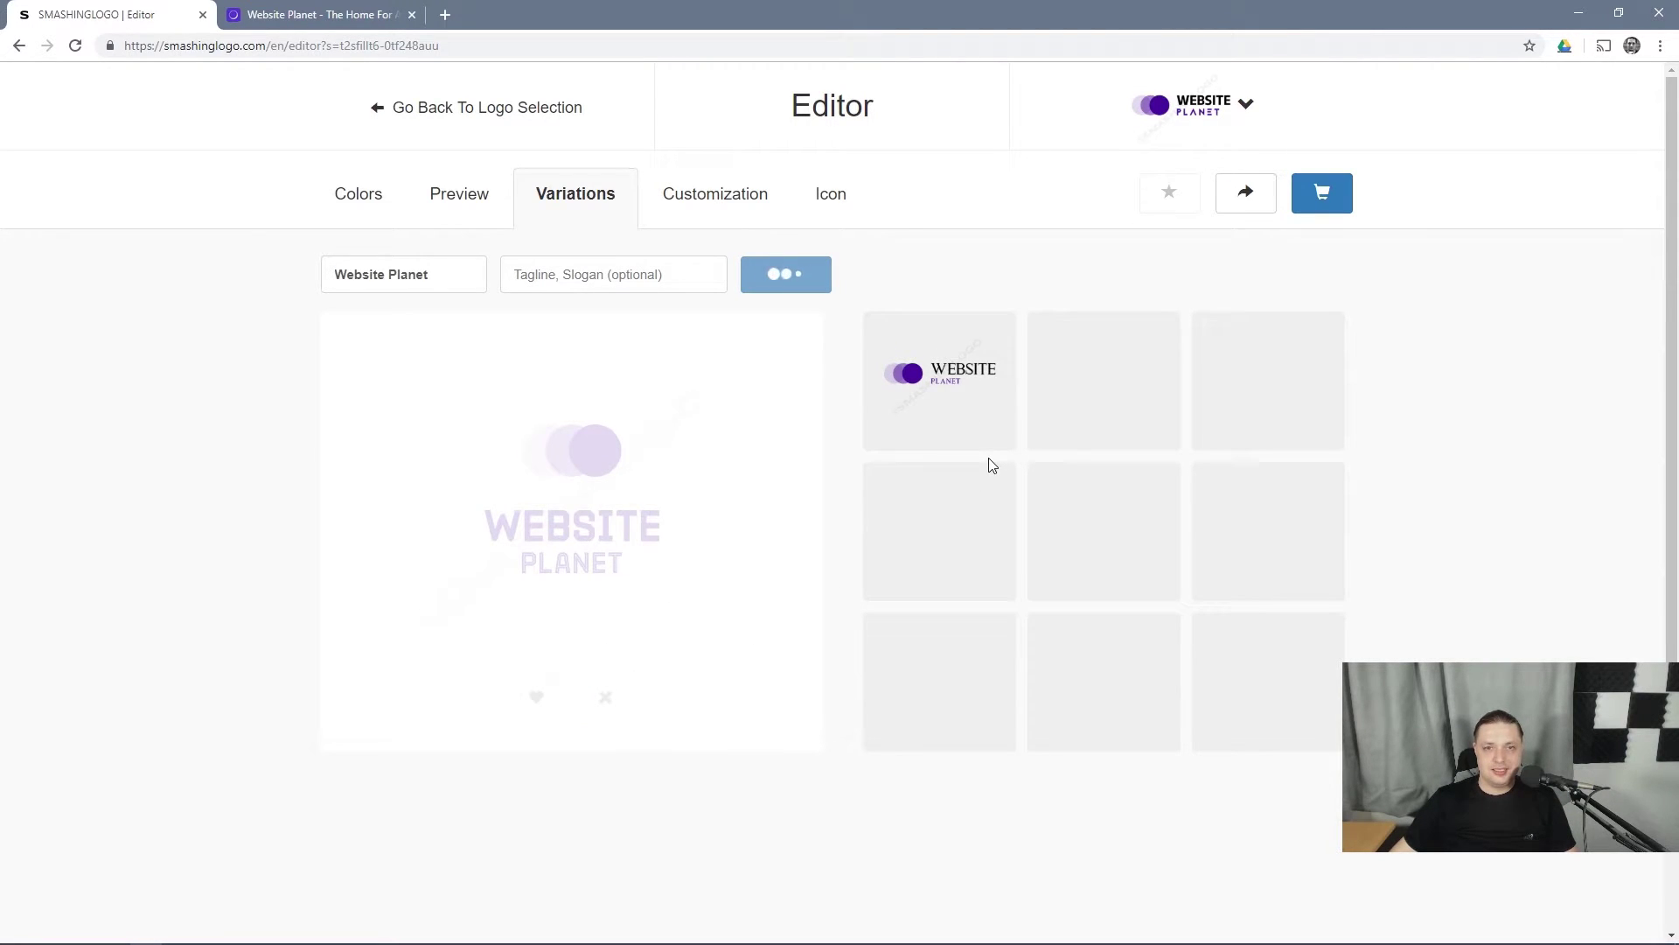
click(604, 700)
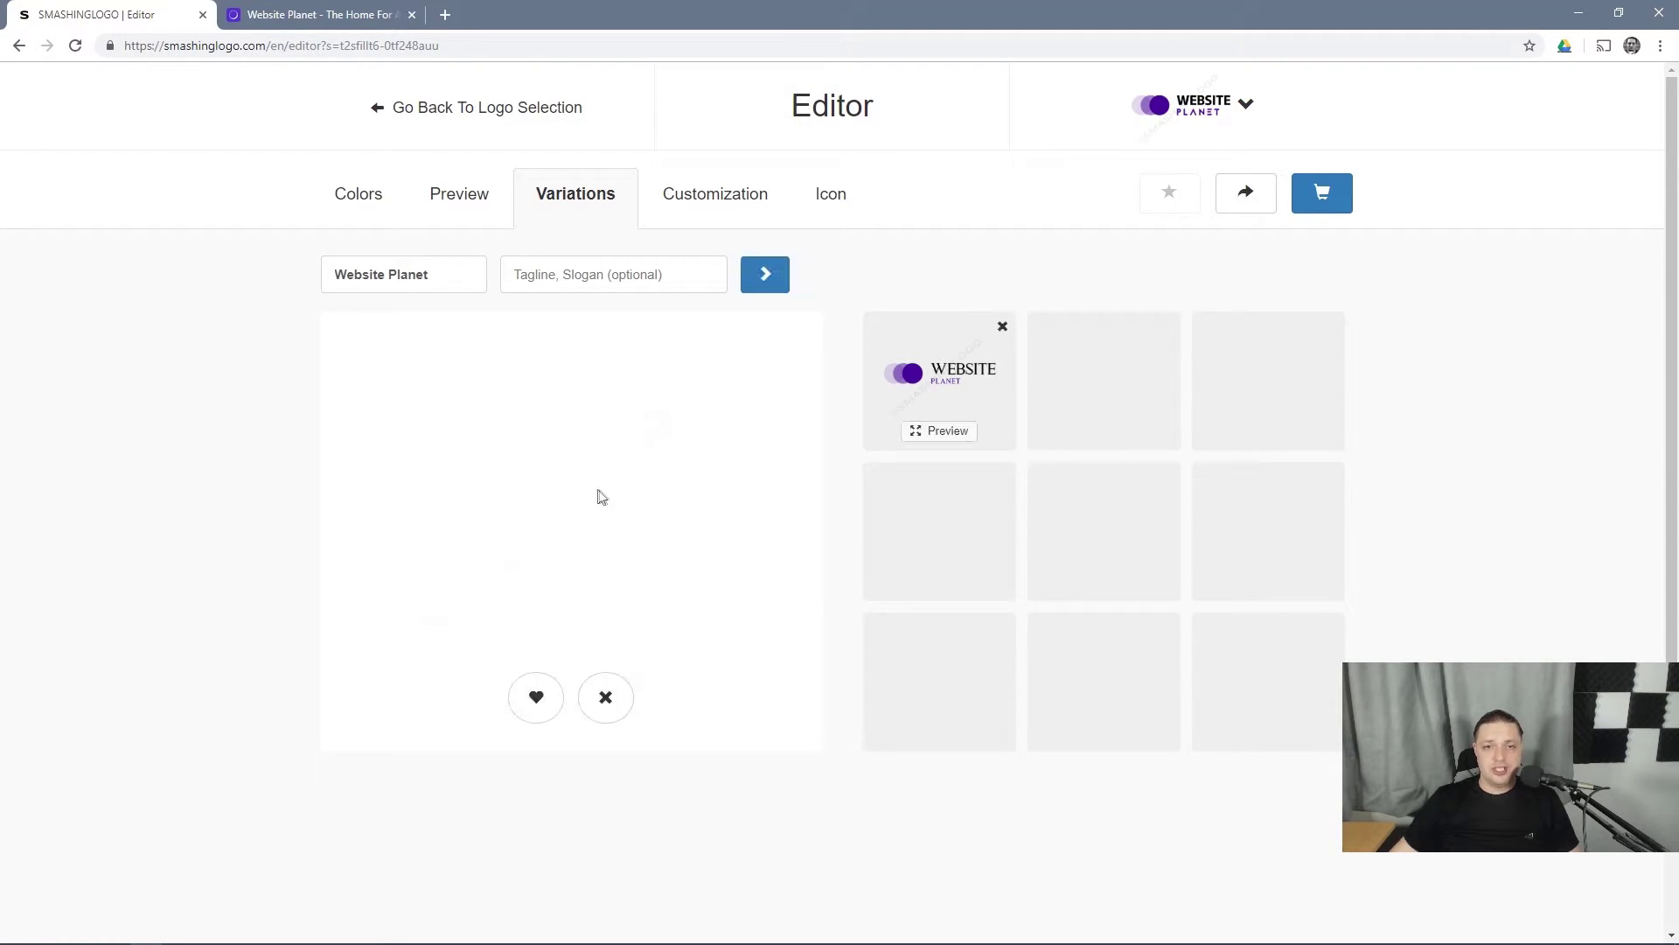
click(608, 704)
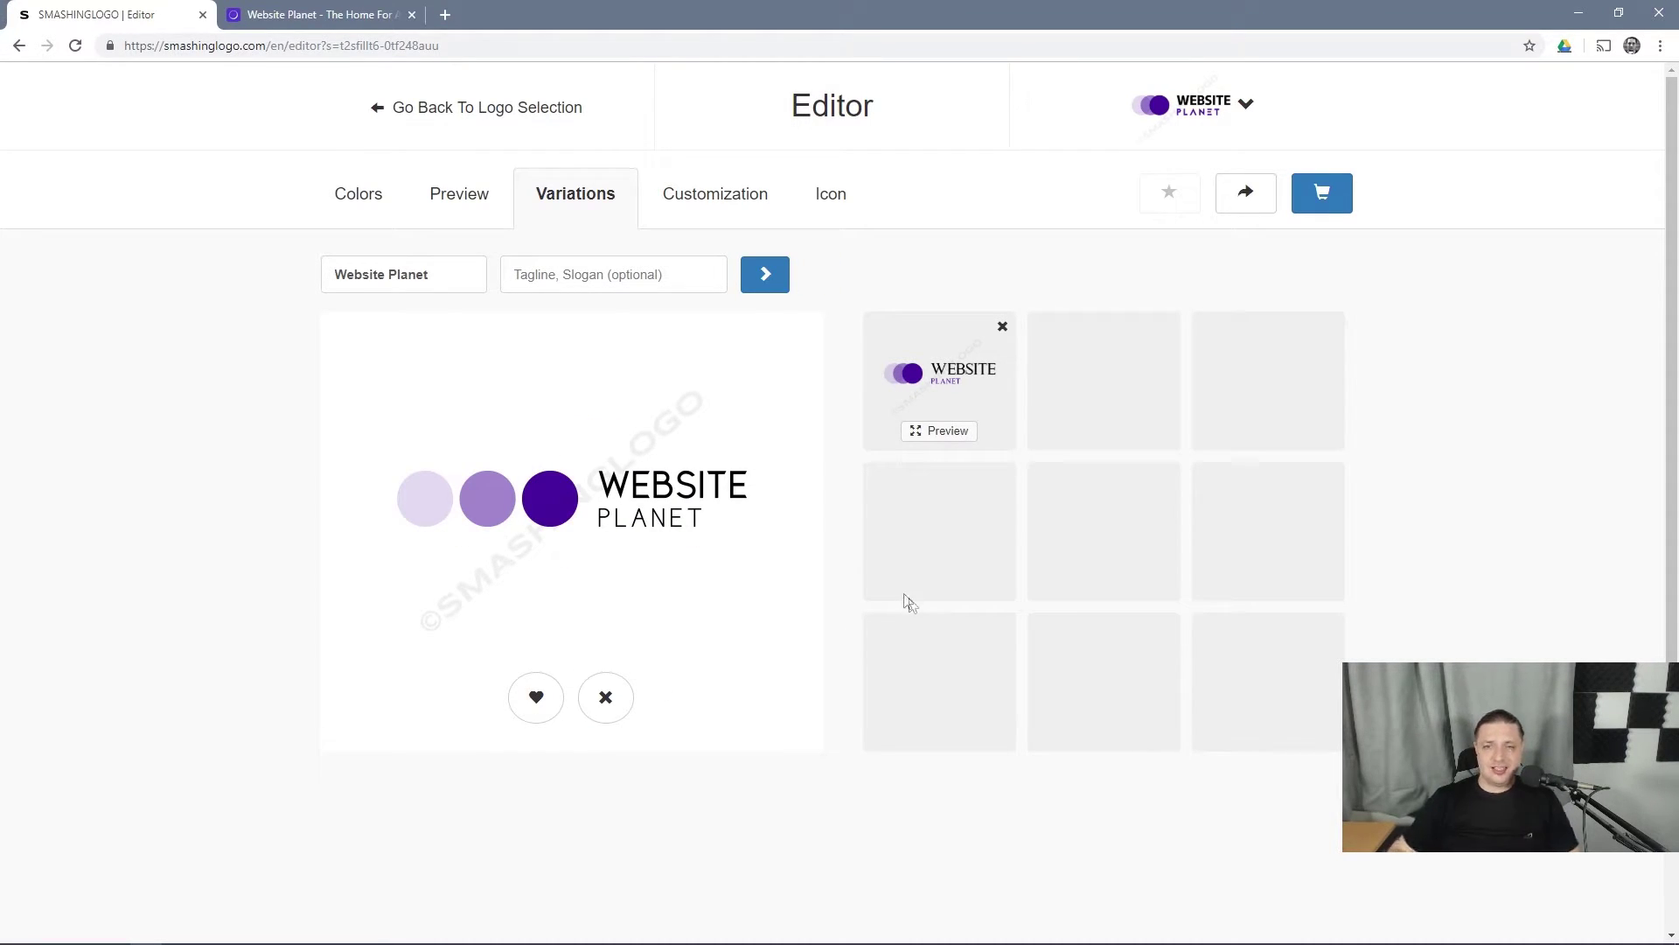
click(605, 697)
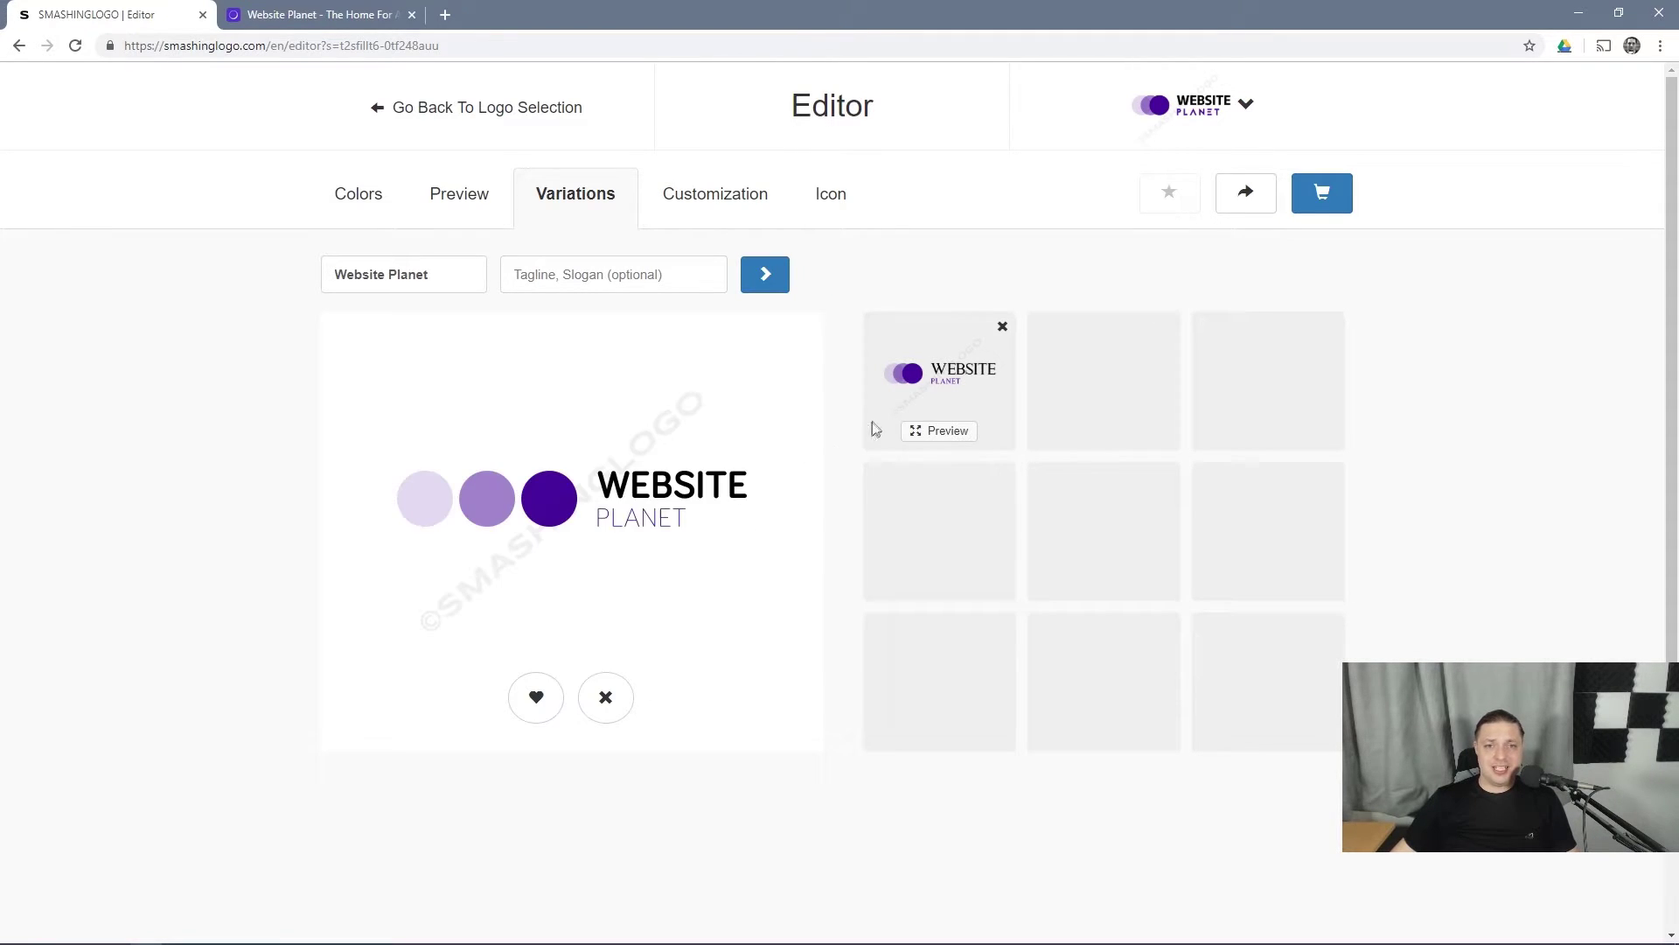
click(625, 706)
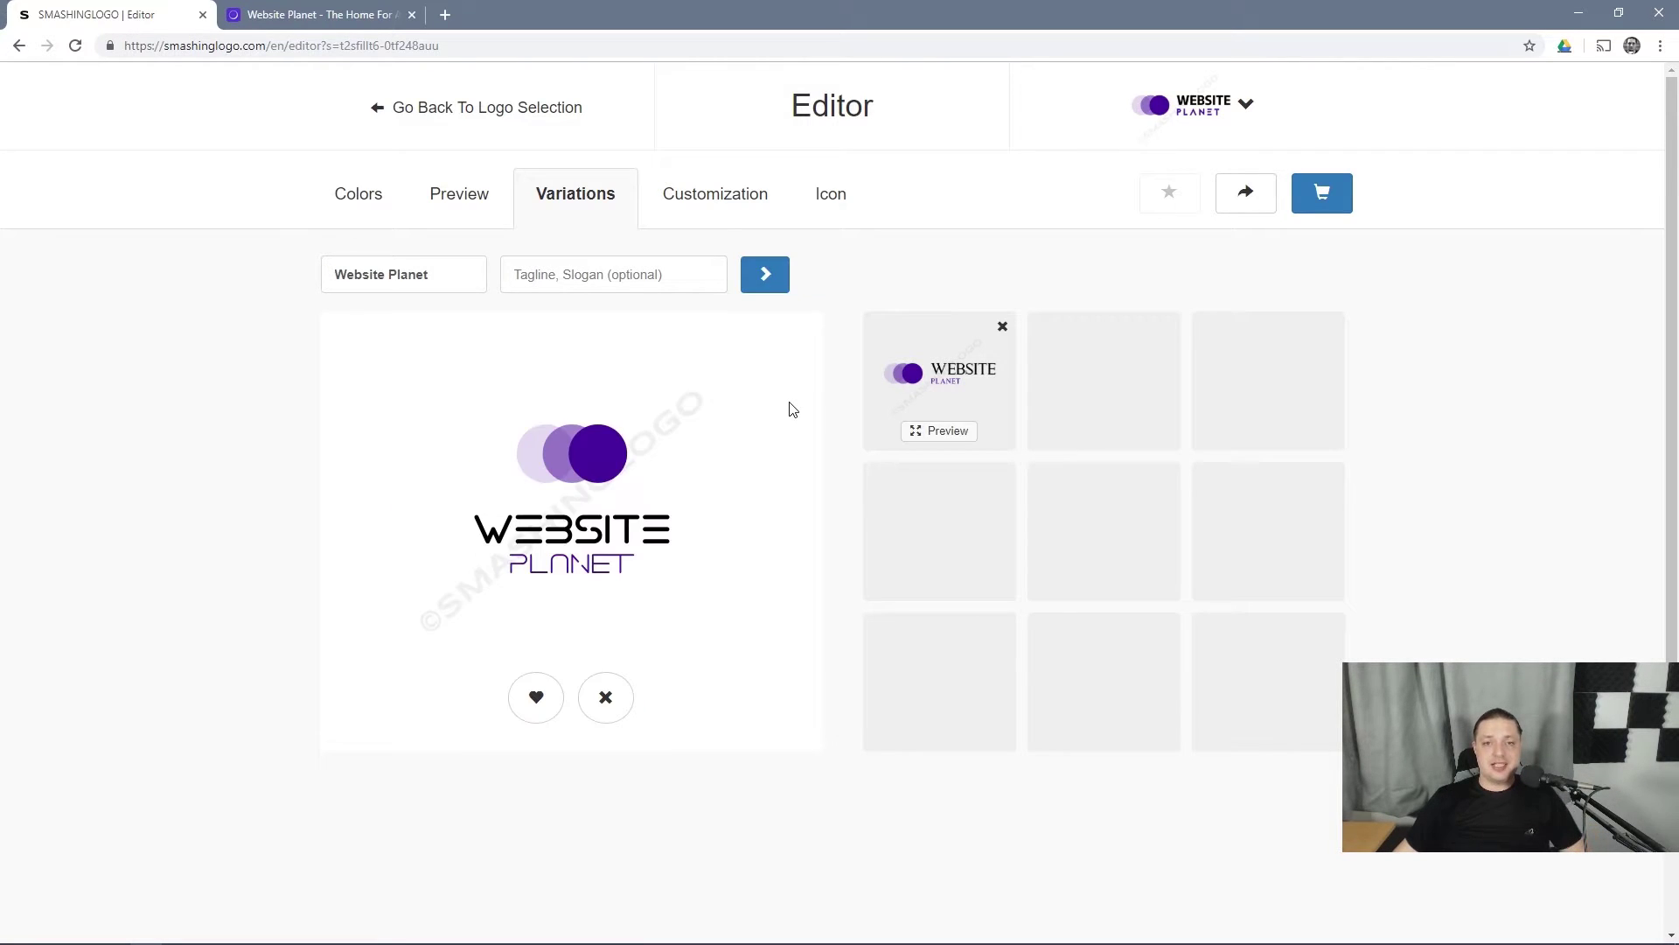
click(1004, 330)
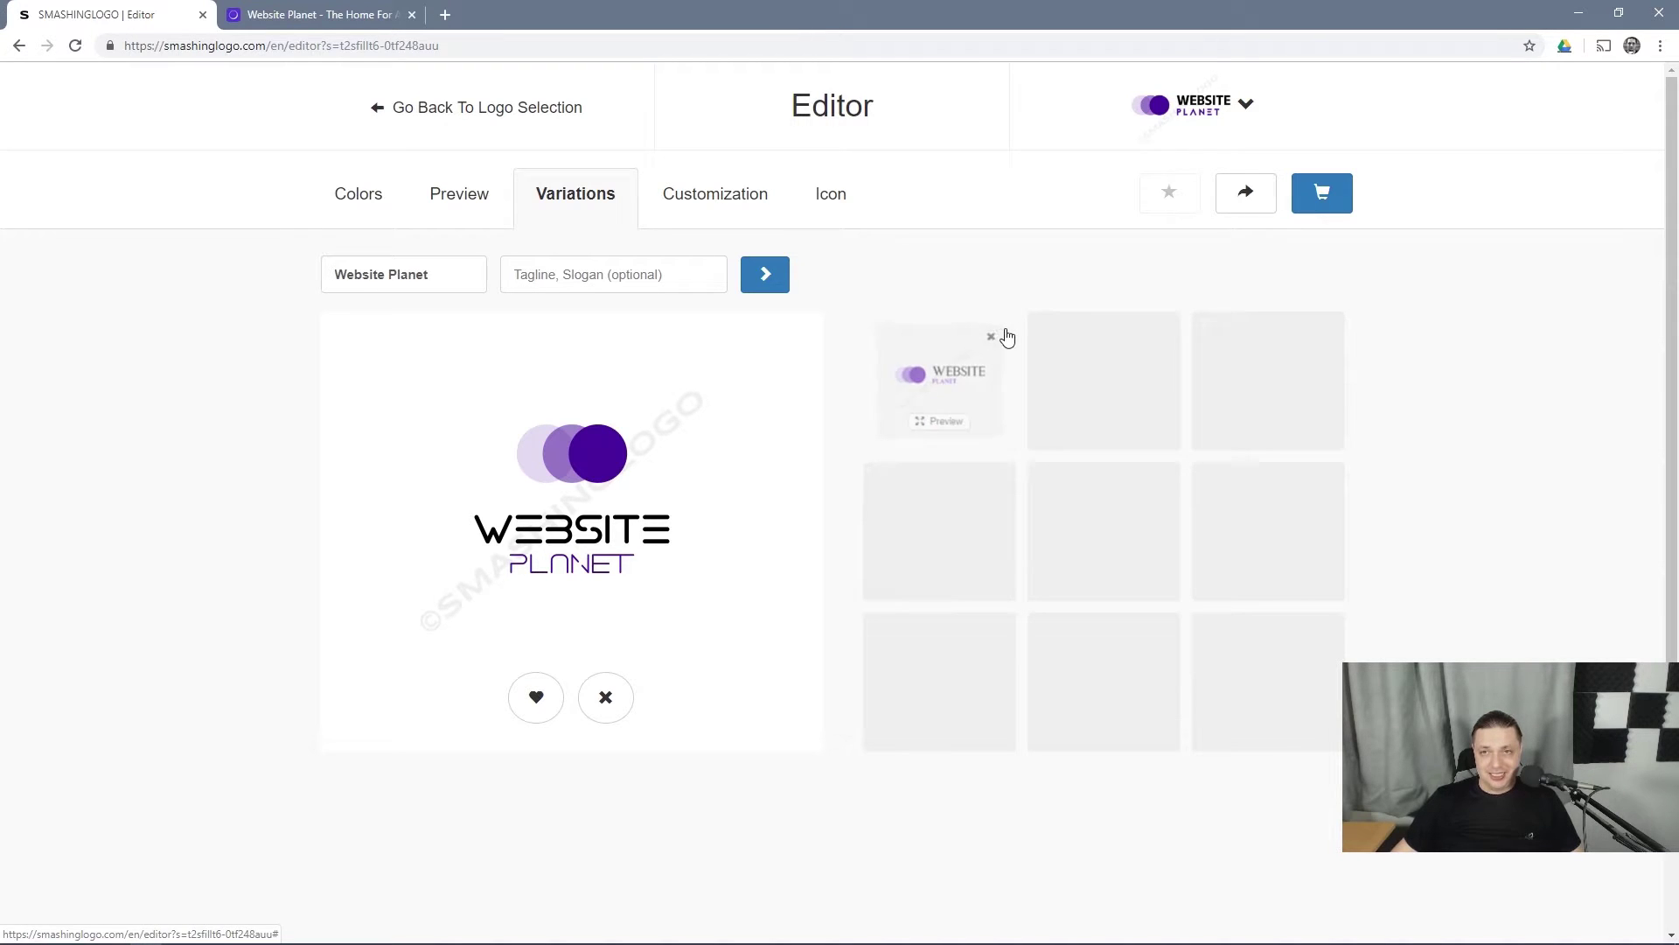
- Check the Buy now one-time payment prices, close them, and scroll the logo's colour-scheme previews
click(357, 194)
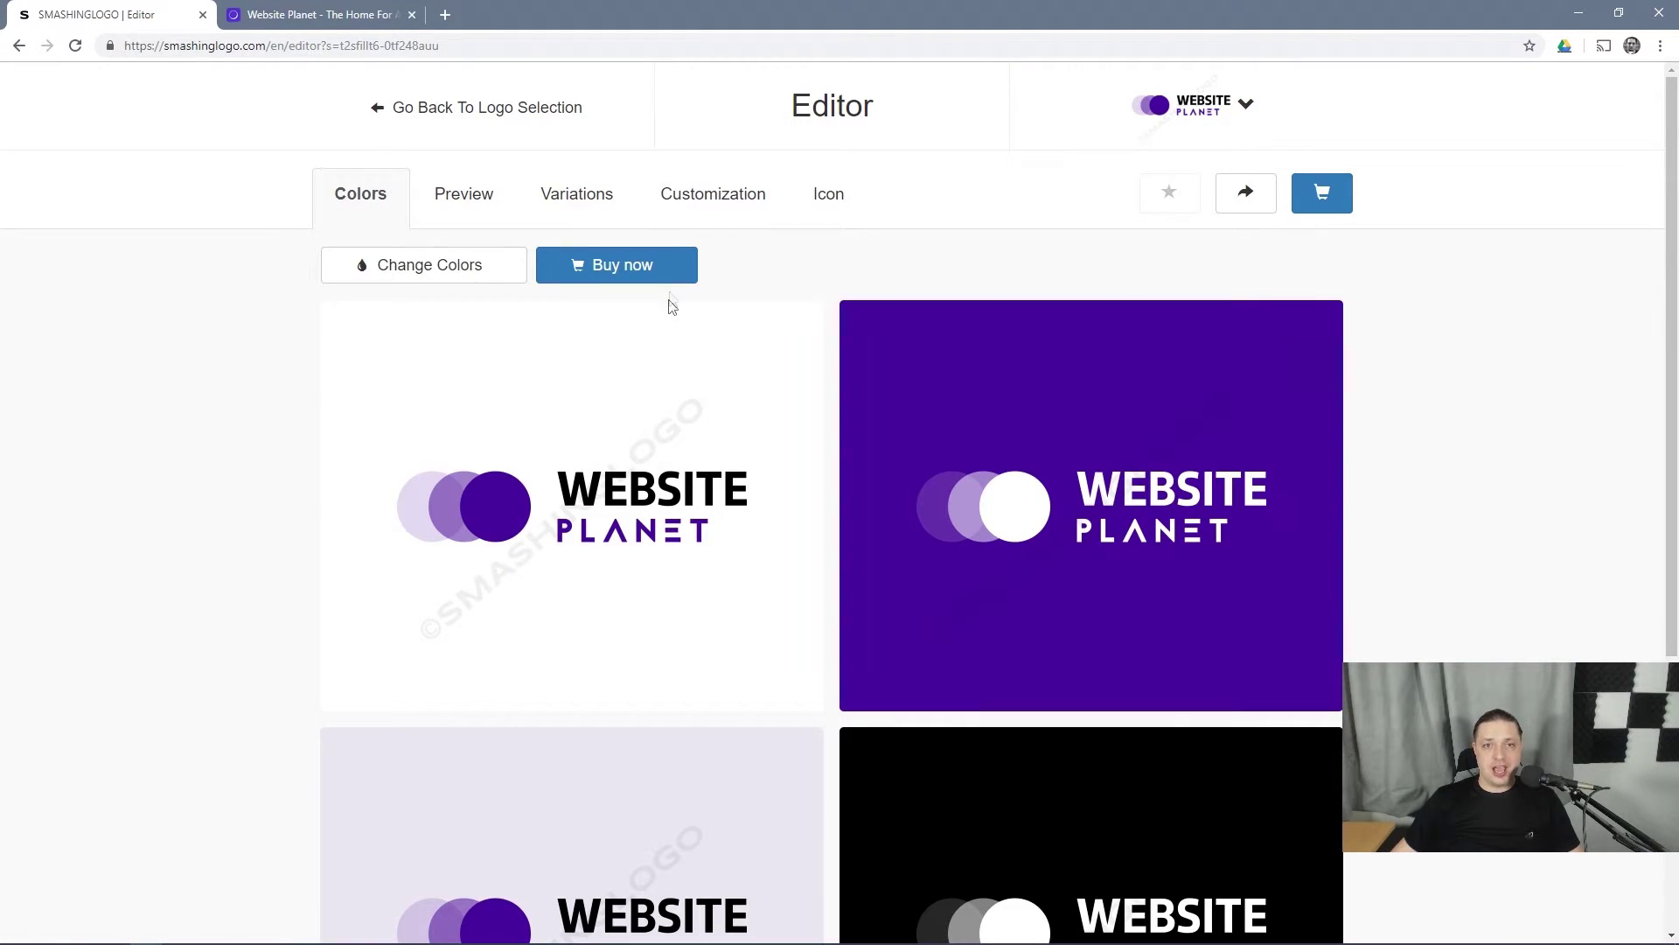
click(658, 264)
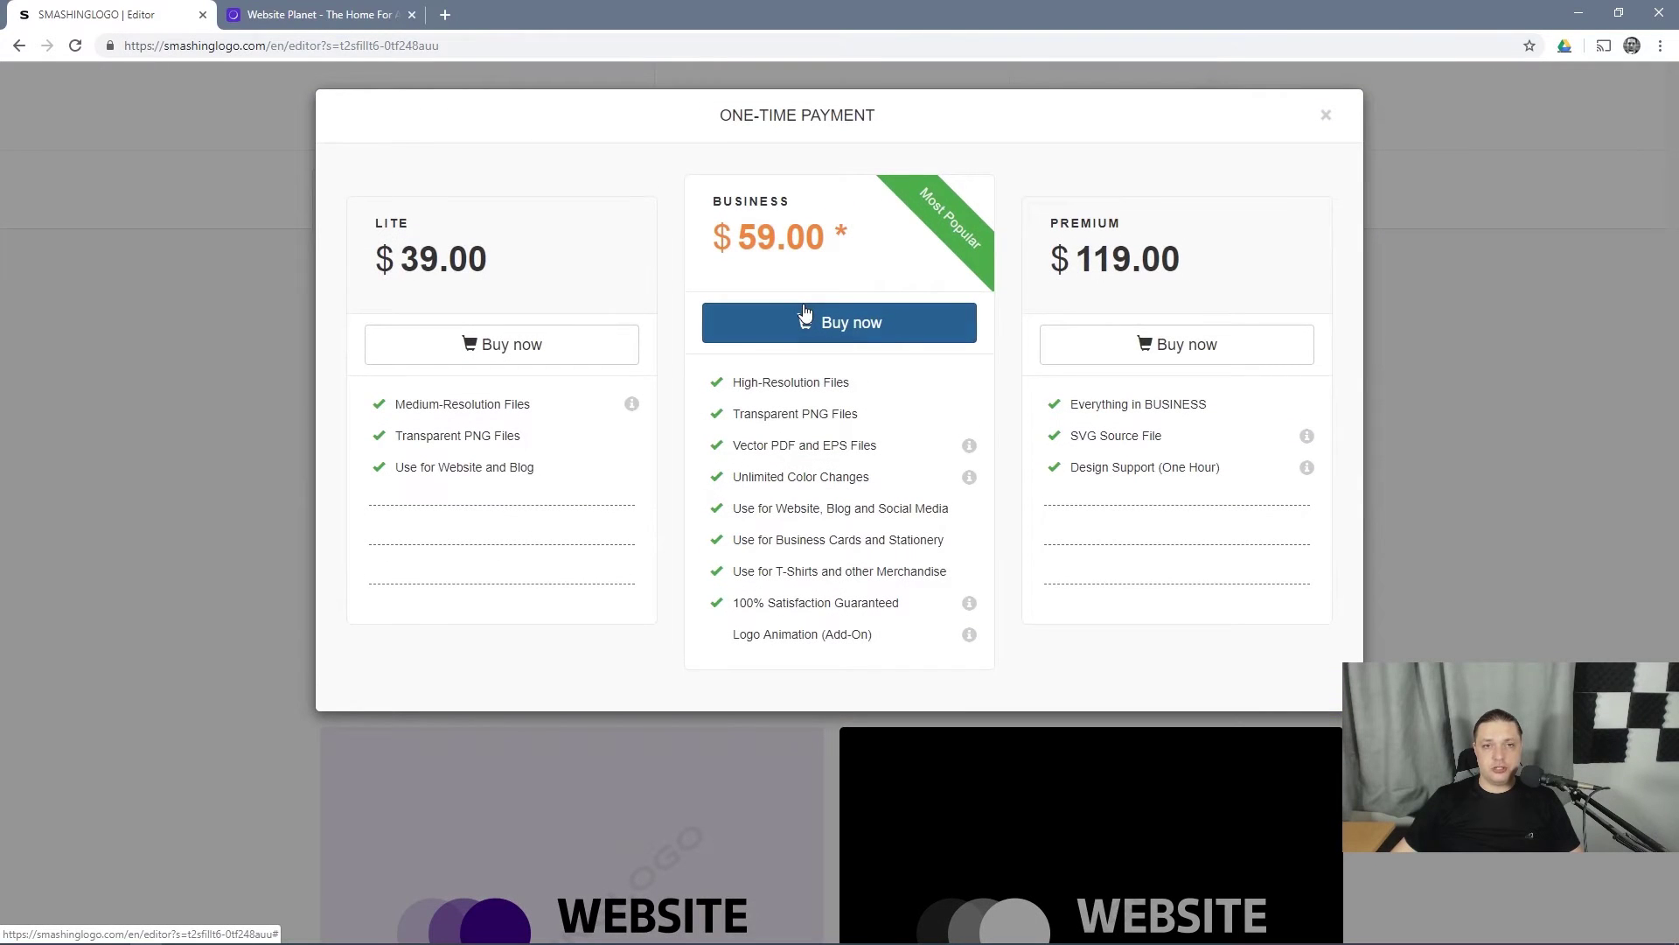
click(1326, 115)
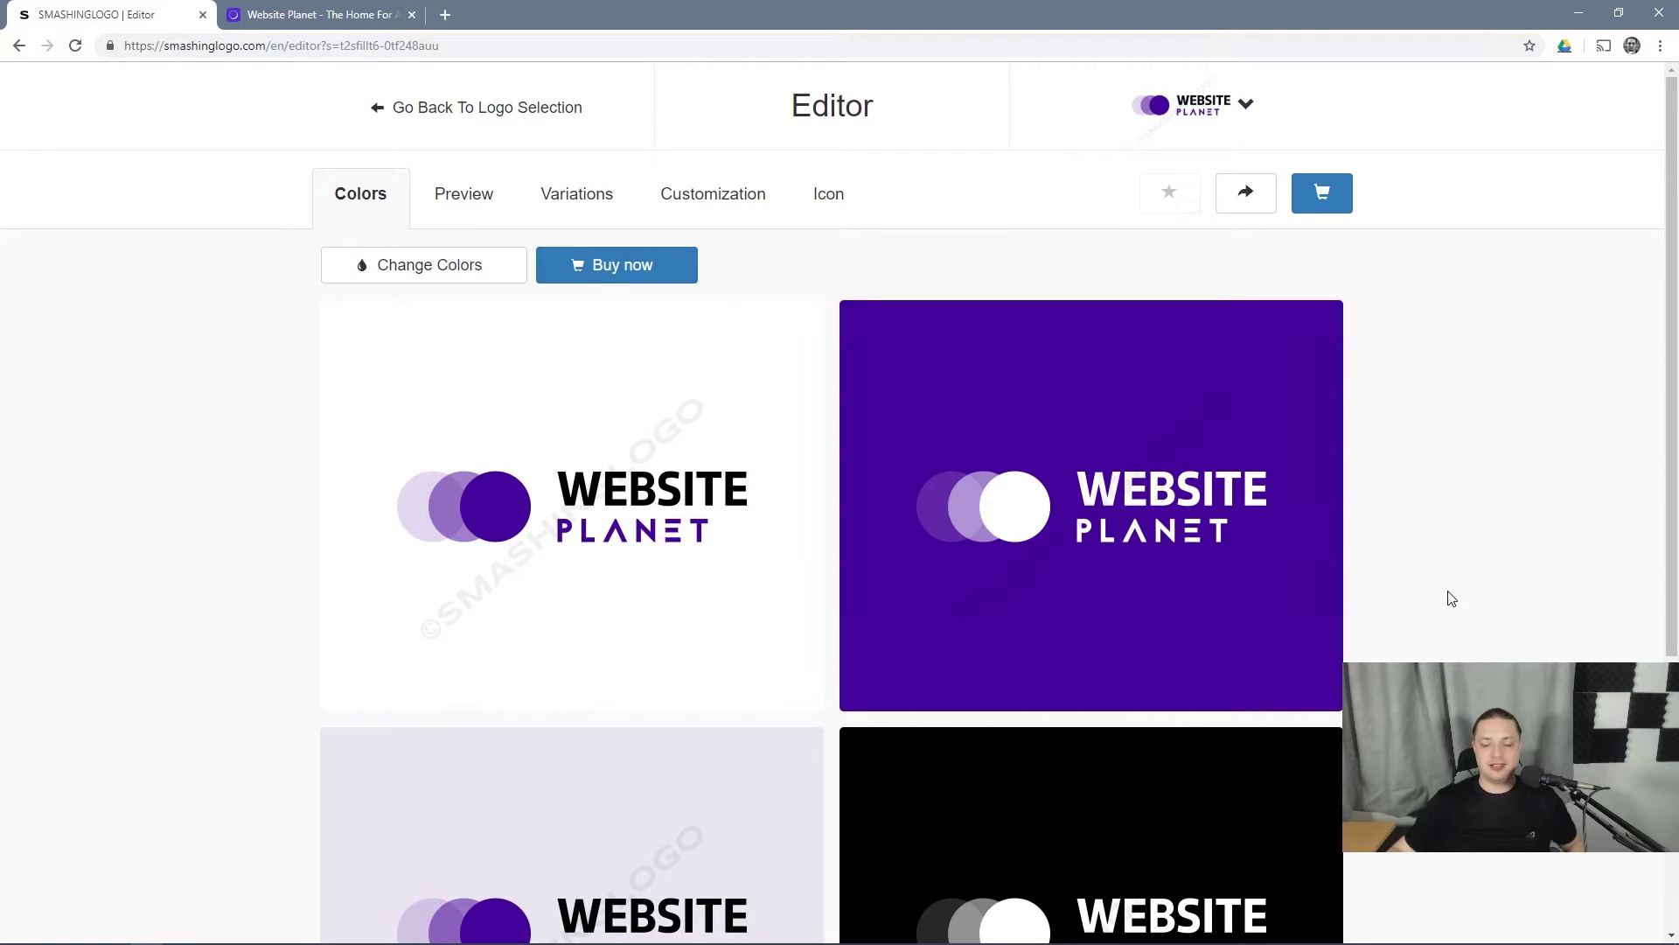
scroll(1455, 595, down, 3)
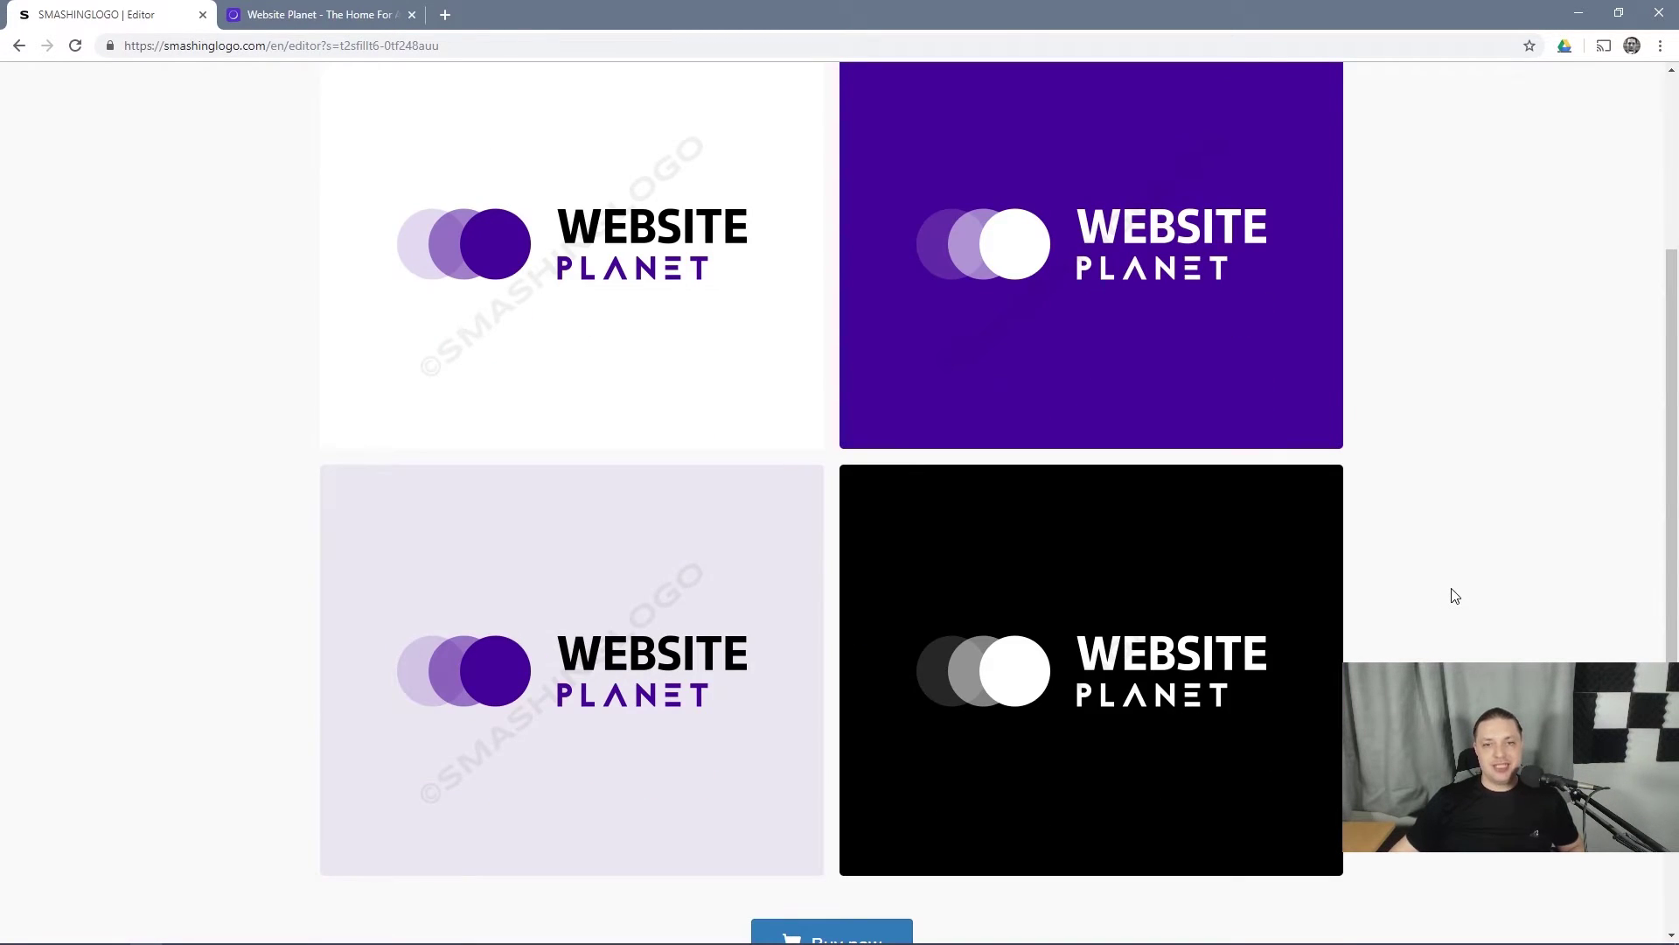
scroll(1454, 595, up, 1)
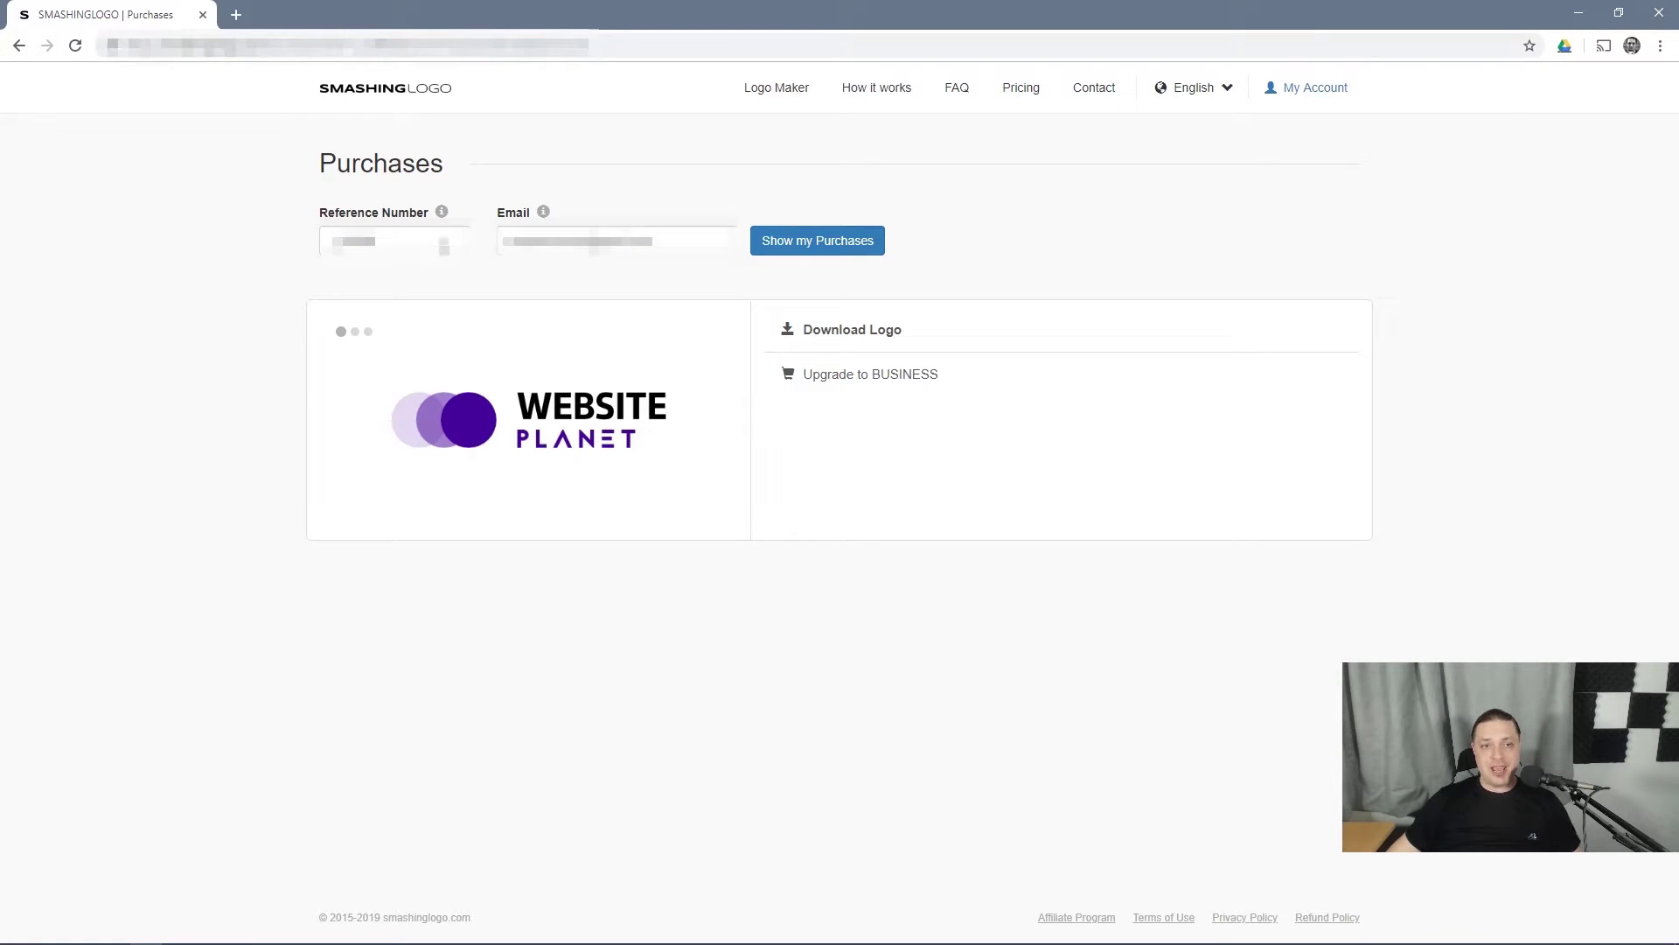
- Leave the purchase lookup fields and return to the SMASHINGLOGO home page with Website Planet still entered
click(445, 245)
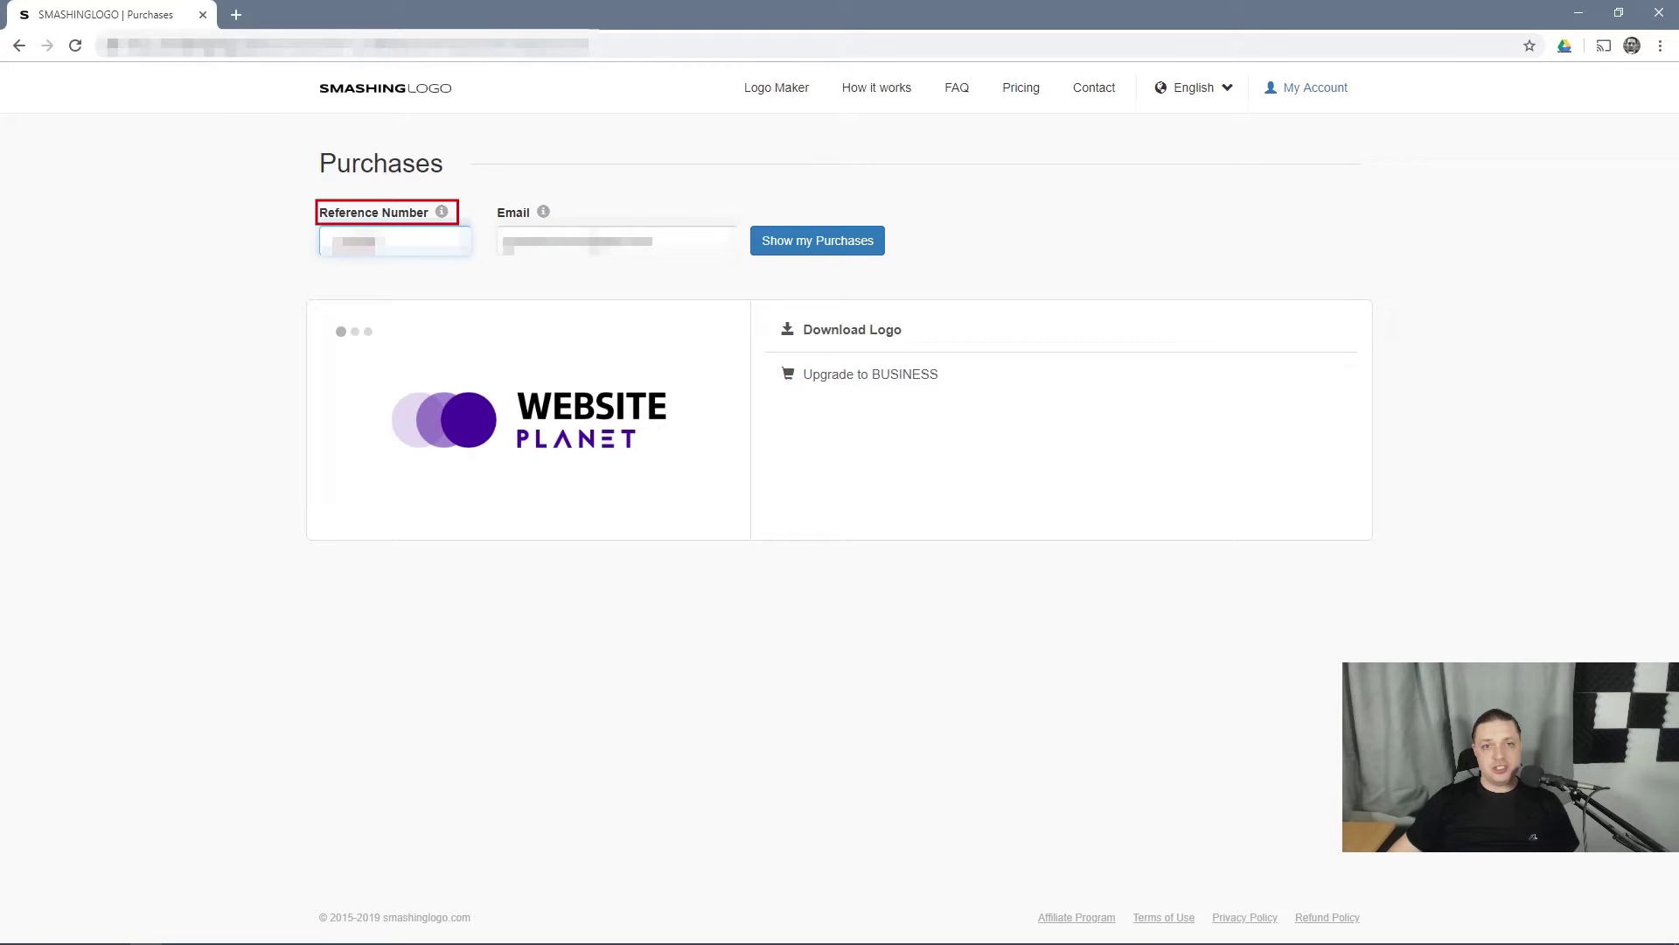
click(656, 245)
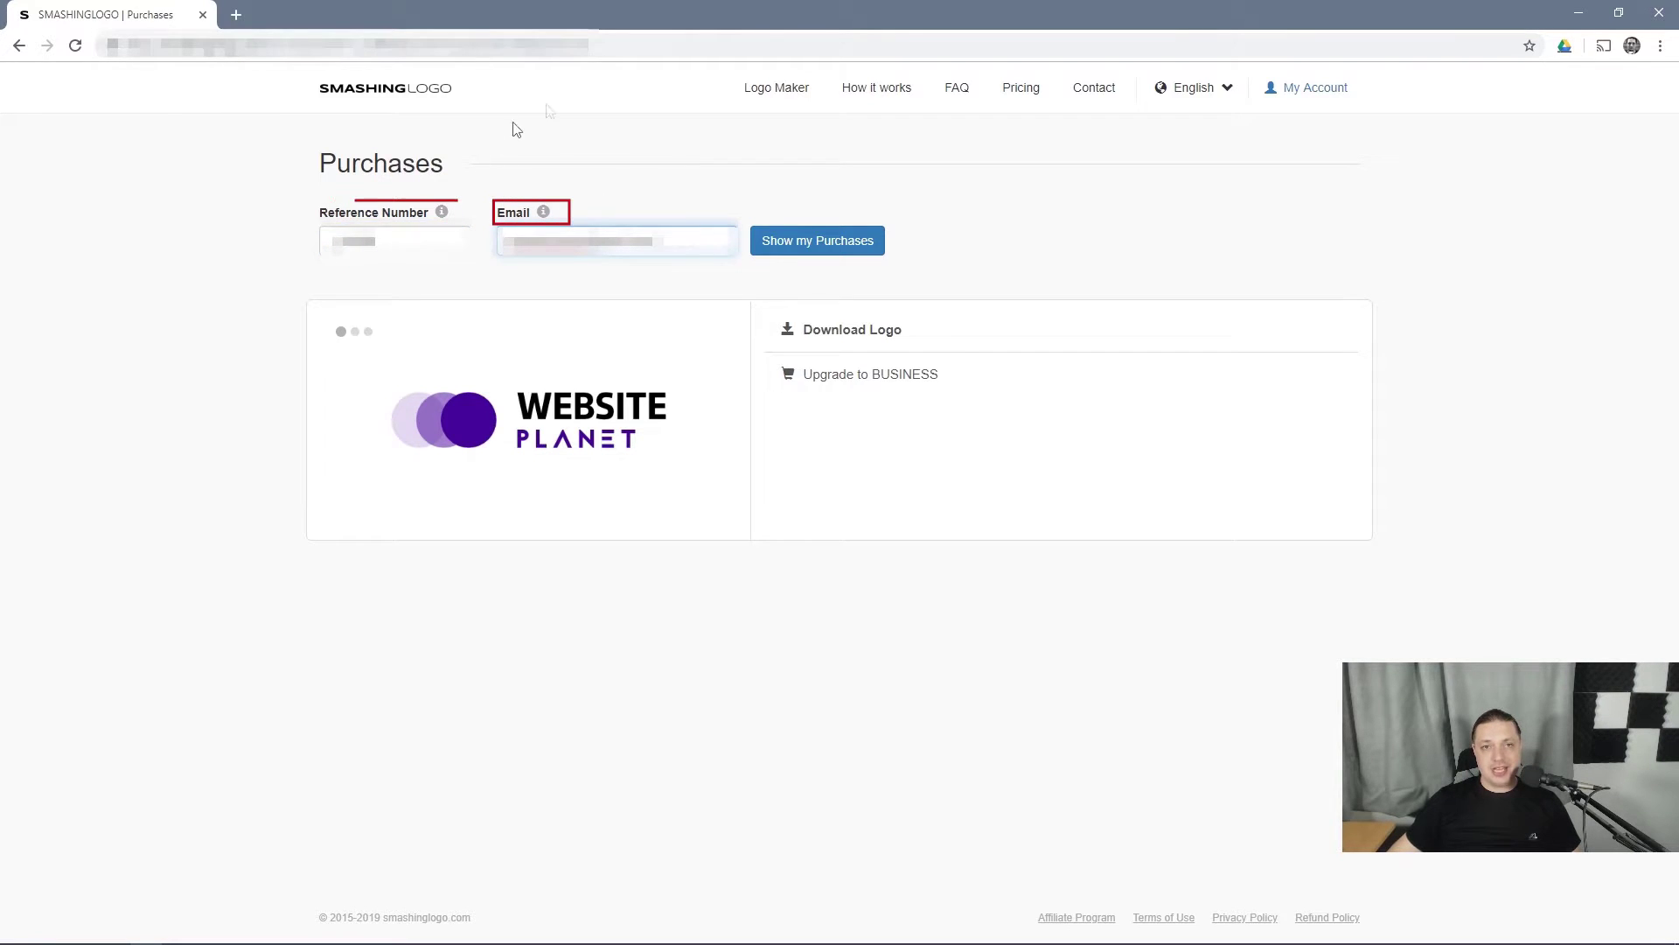
click(619, 41)
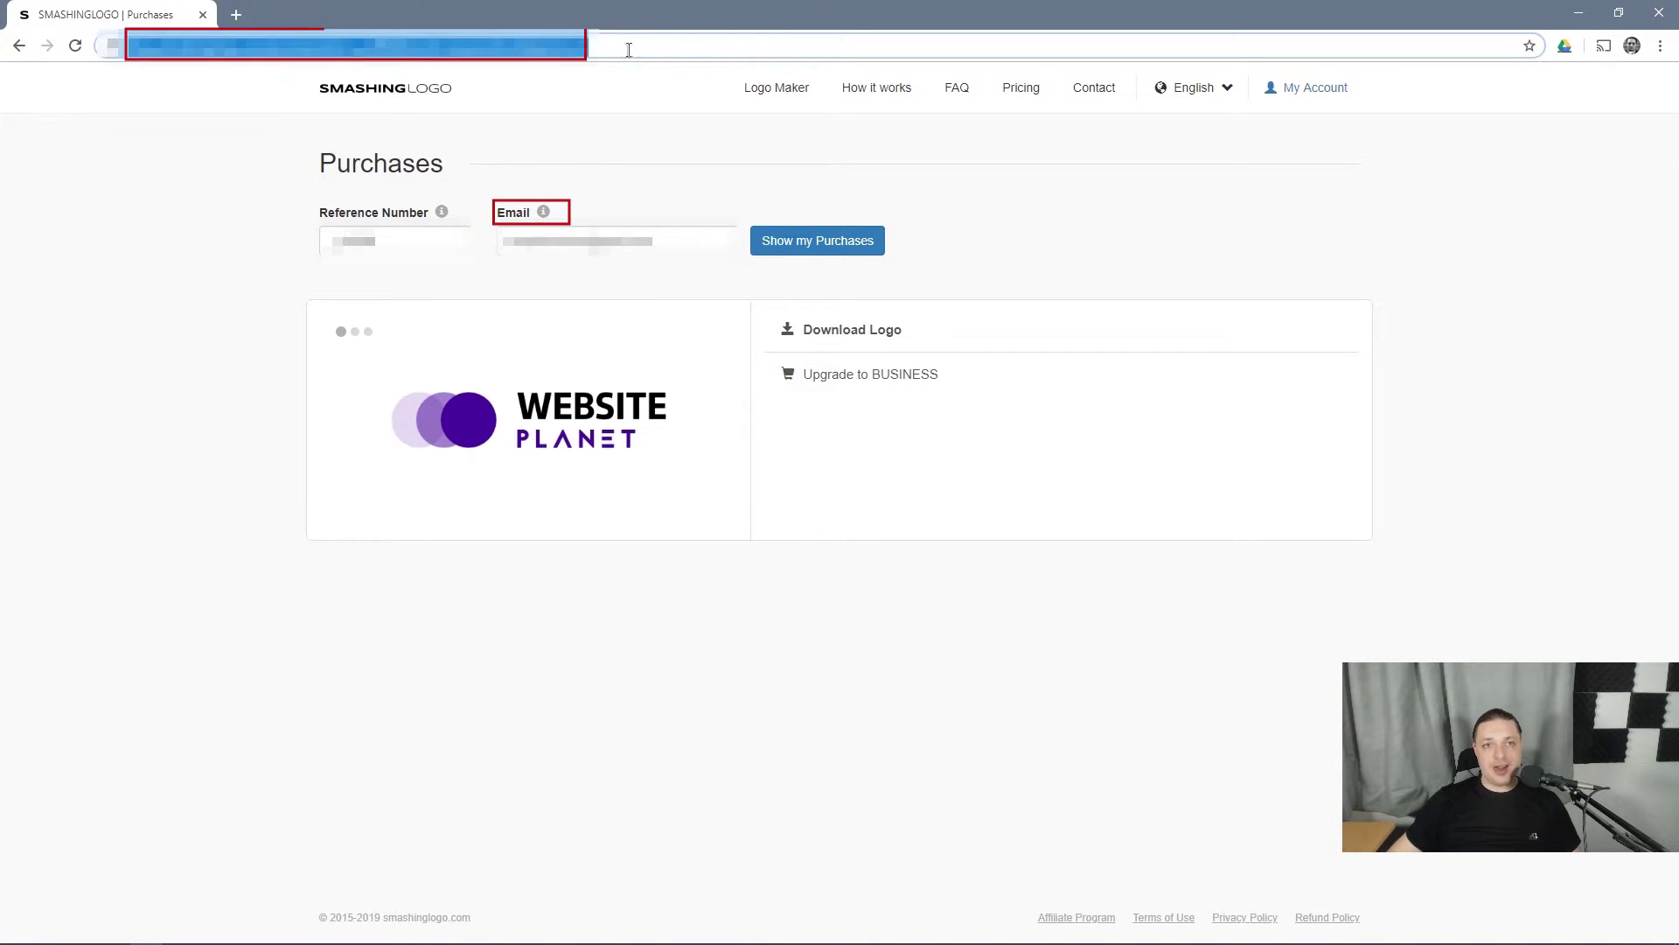
click(154, 369)
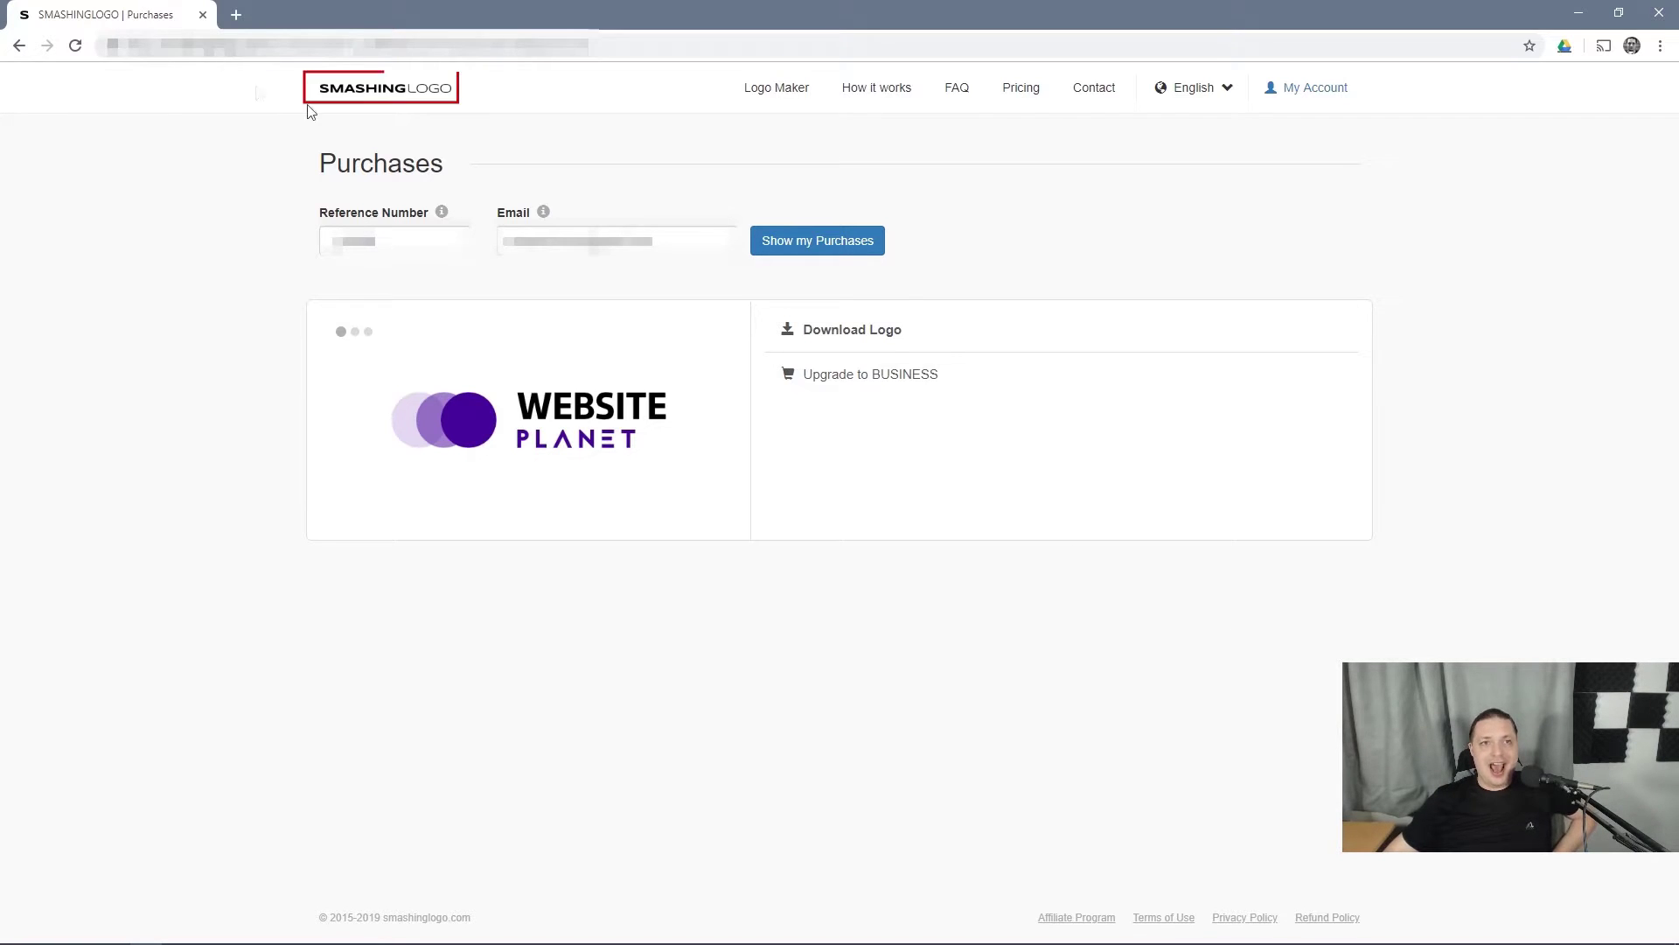
click(376, 88)
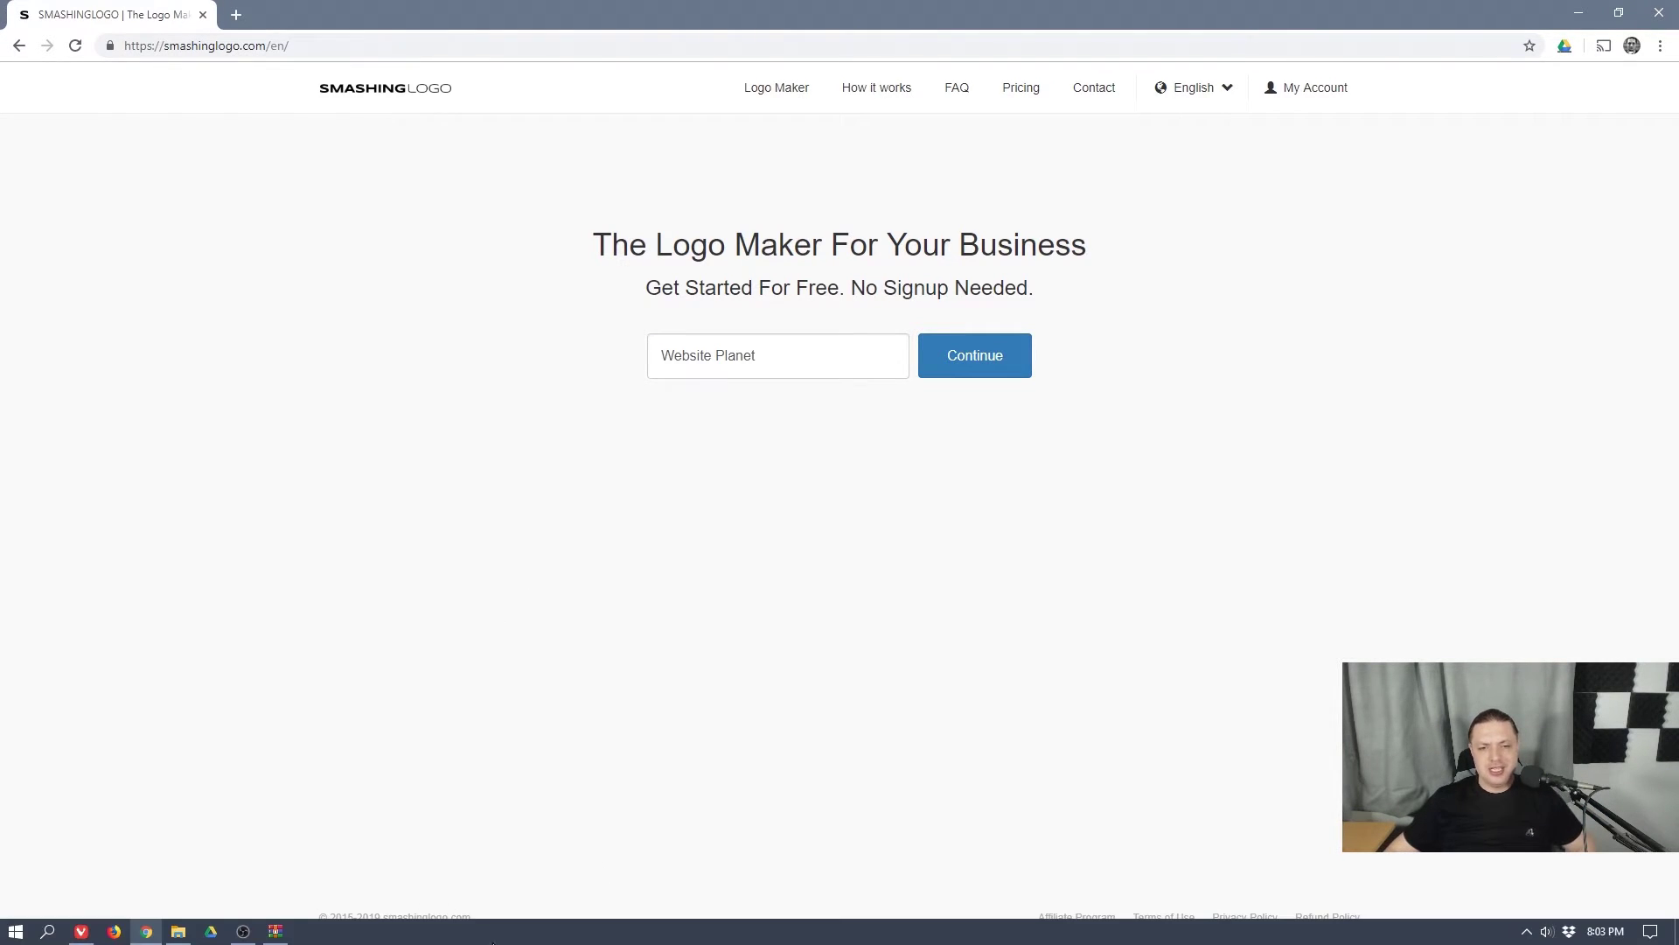
- Open the downloaded logo zip in WinRAR and widen the Name column
click(293, 932)
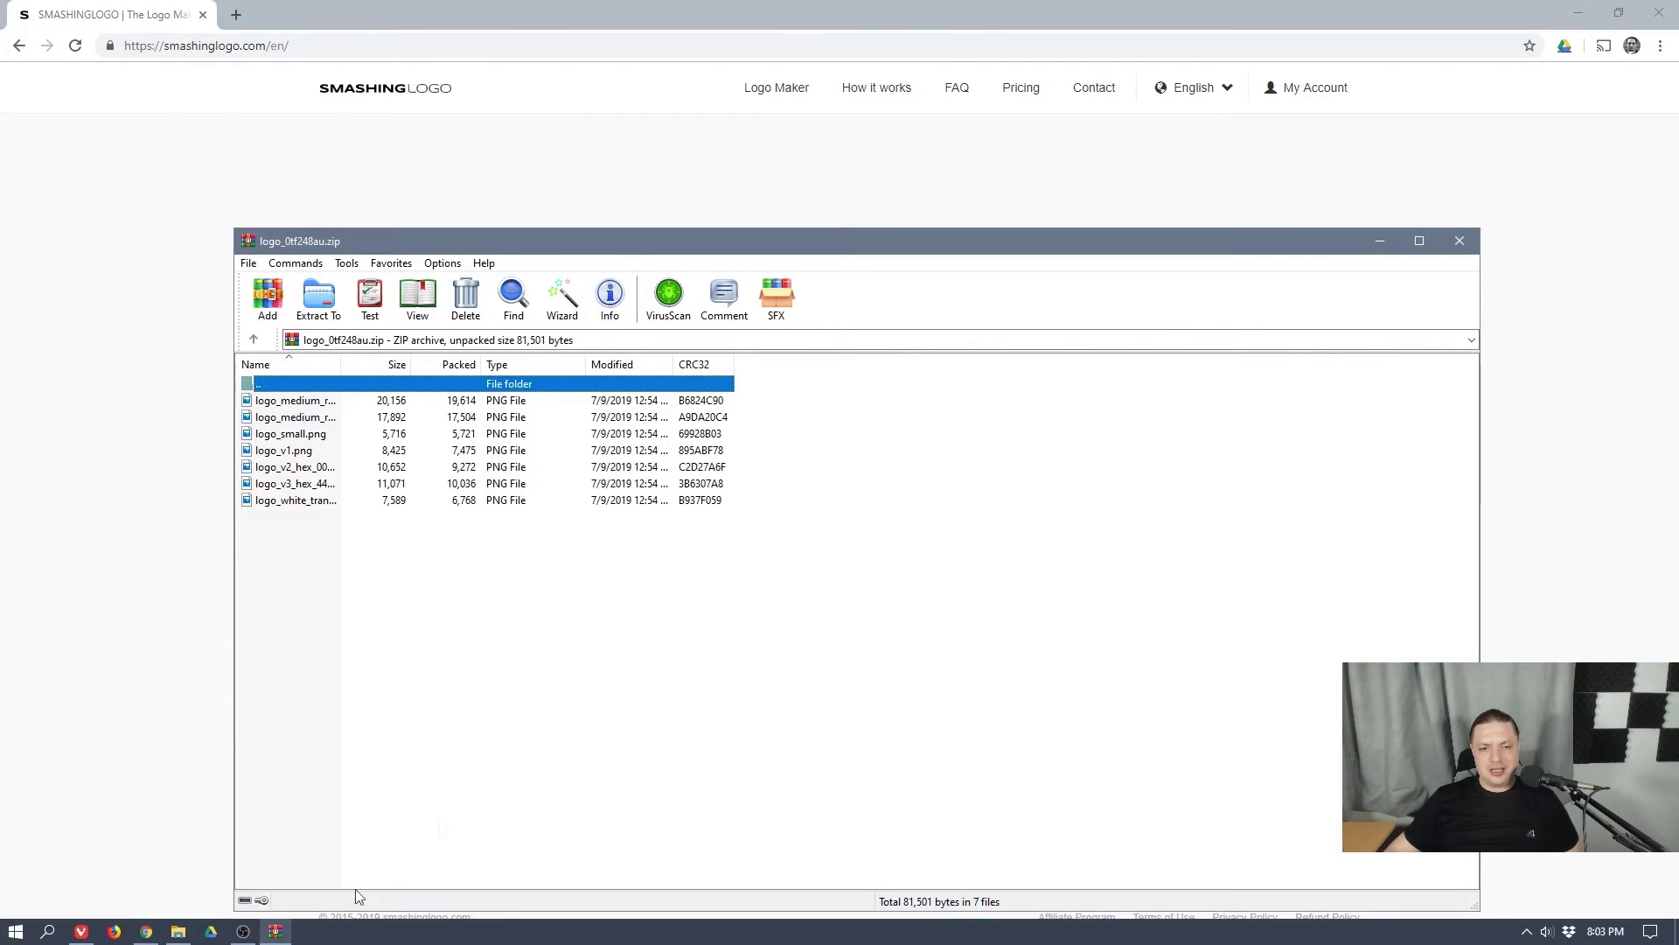
click(315, 402)
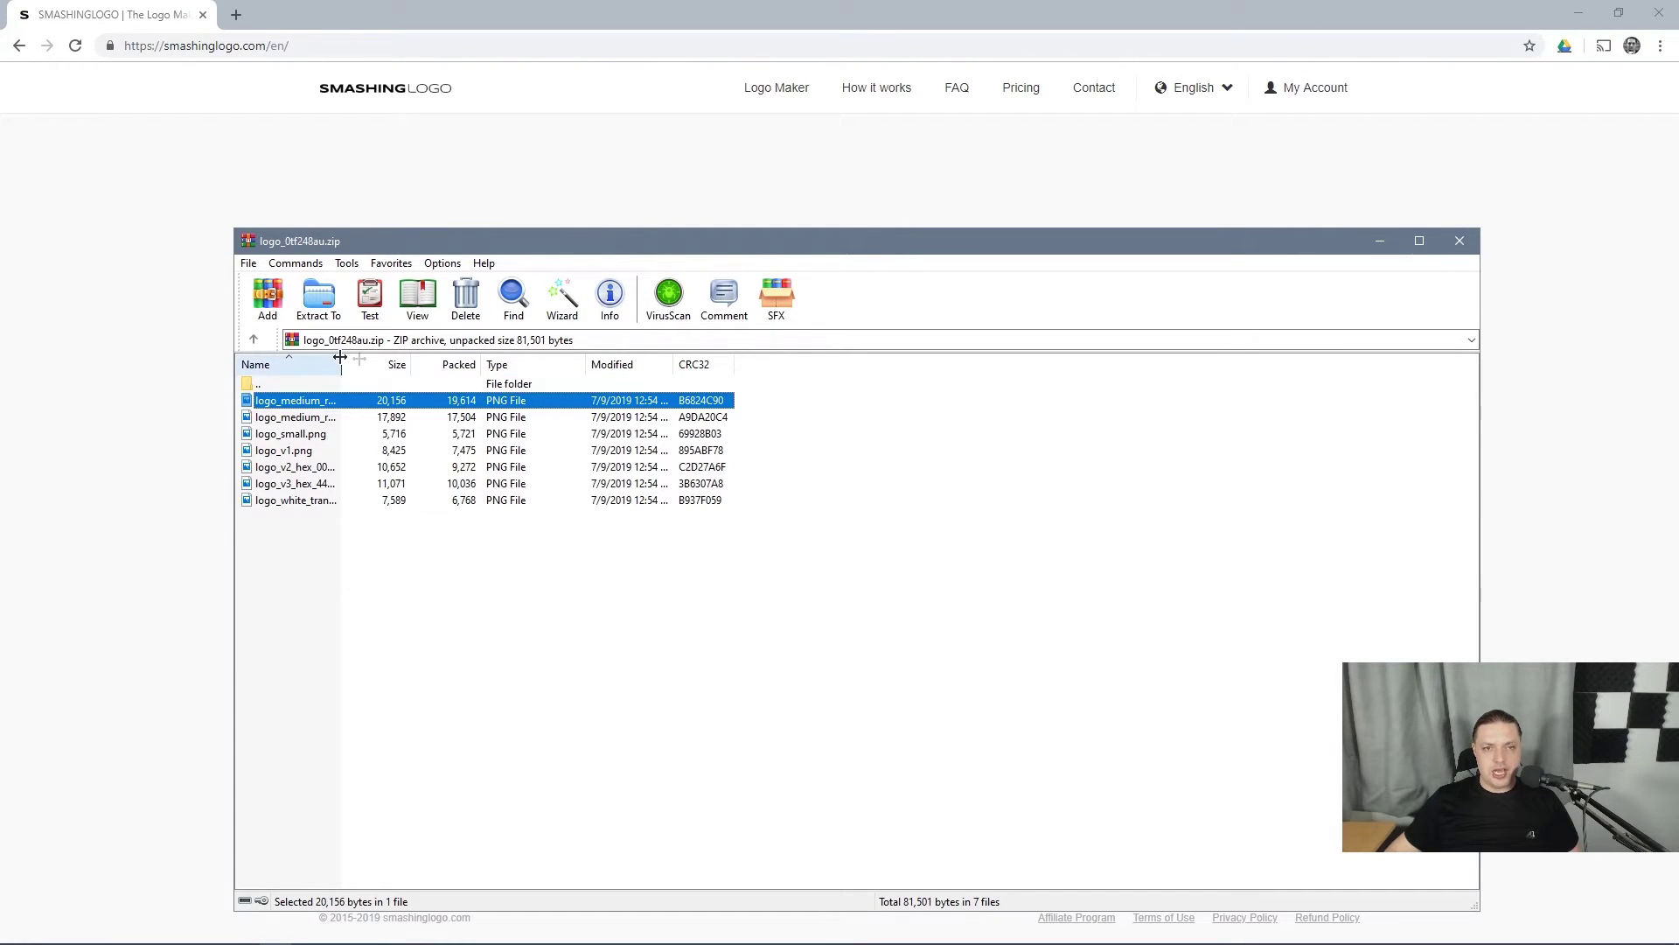
double_click(340, 358)
- View logo_medium_resolution.png, logo_medium_resolution_white.png and logo_small.png in Photos, then bring up Windows search
double_click(359, 402)
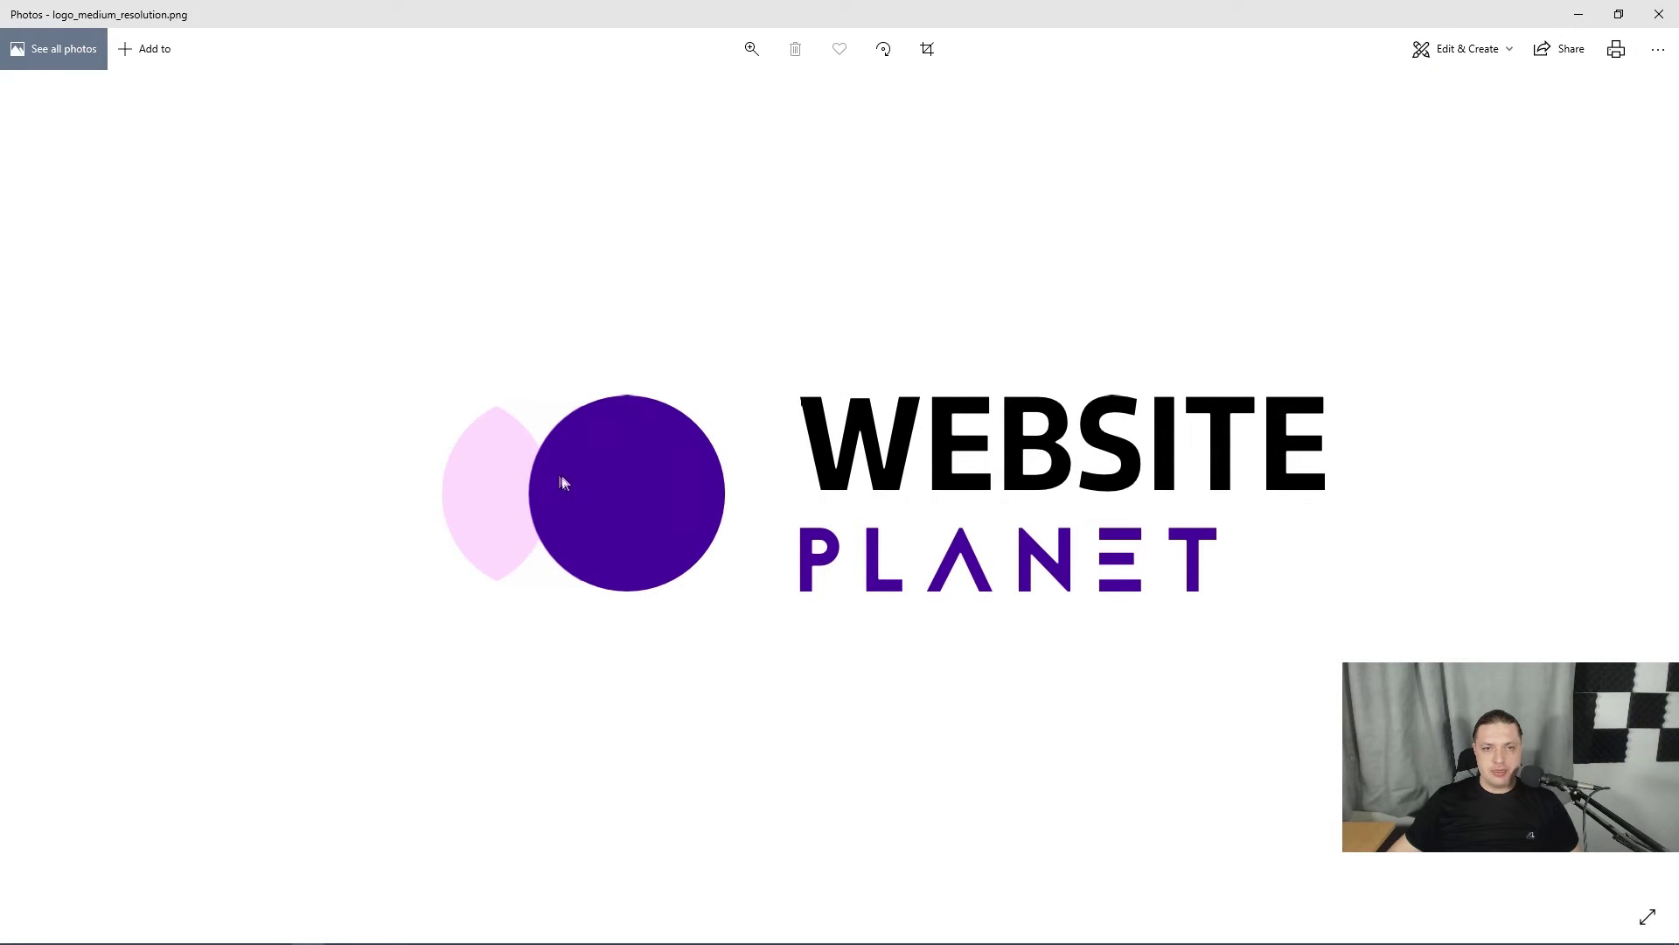
click(1660, 14)
double_click(387, 420)
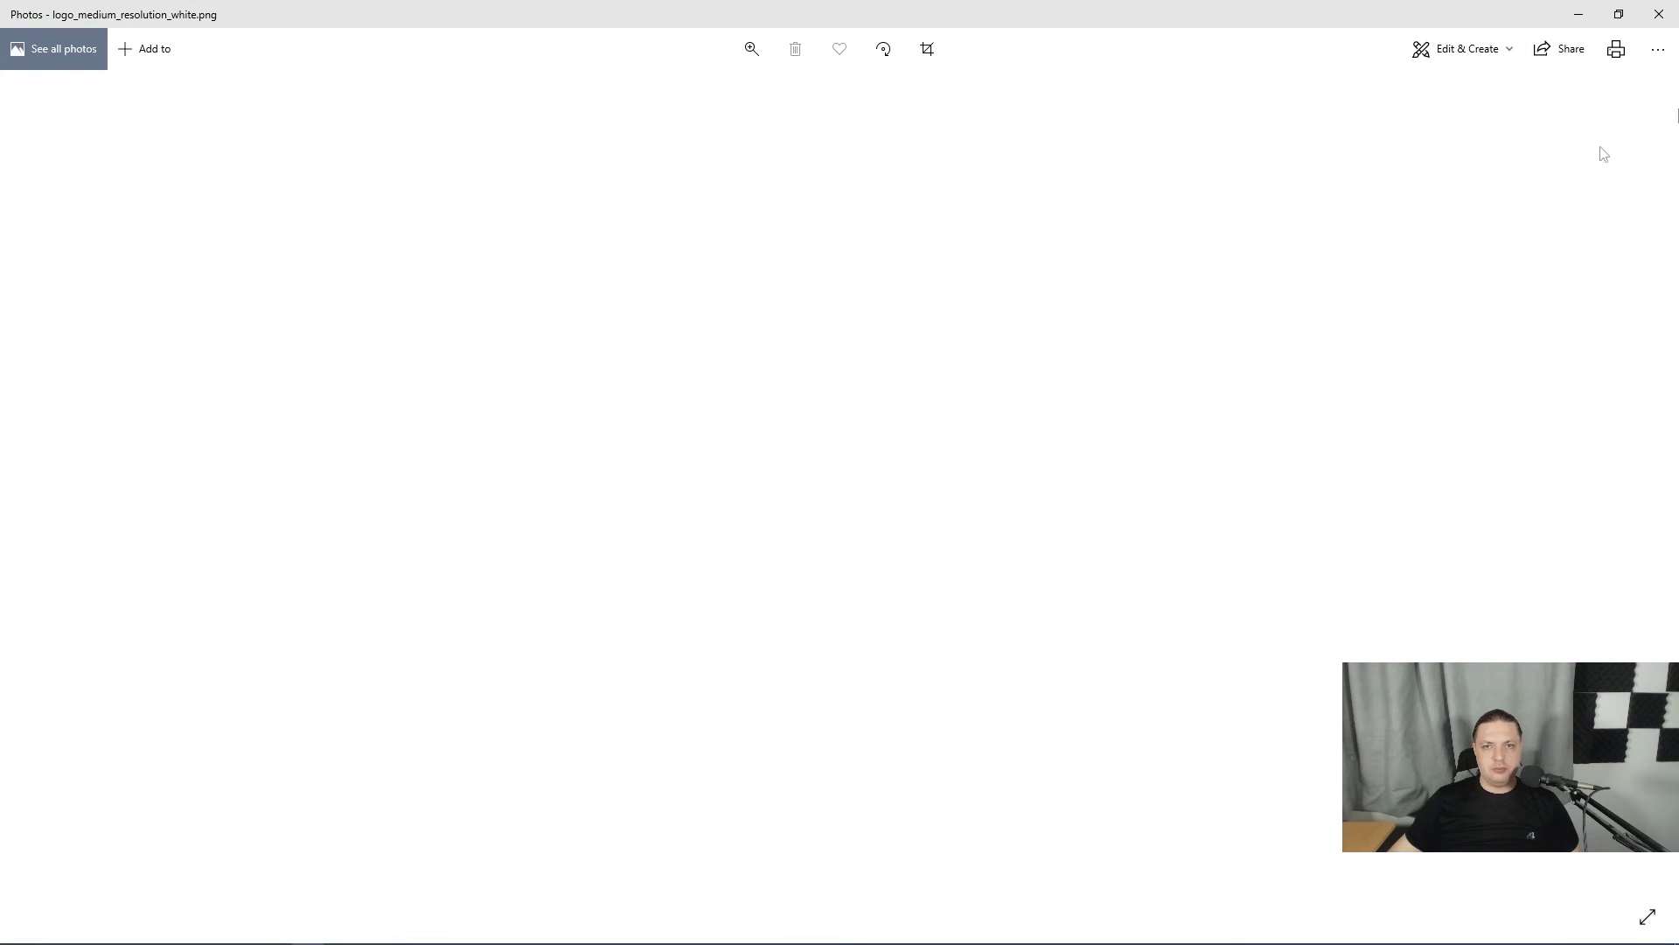
click(1659, 14)
double_click(302, 435)
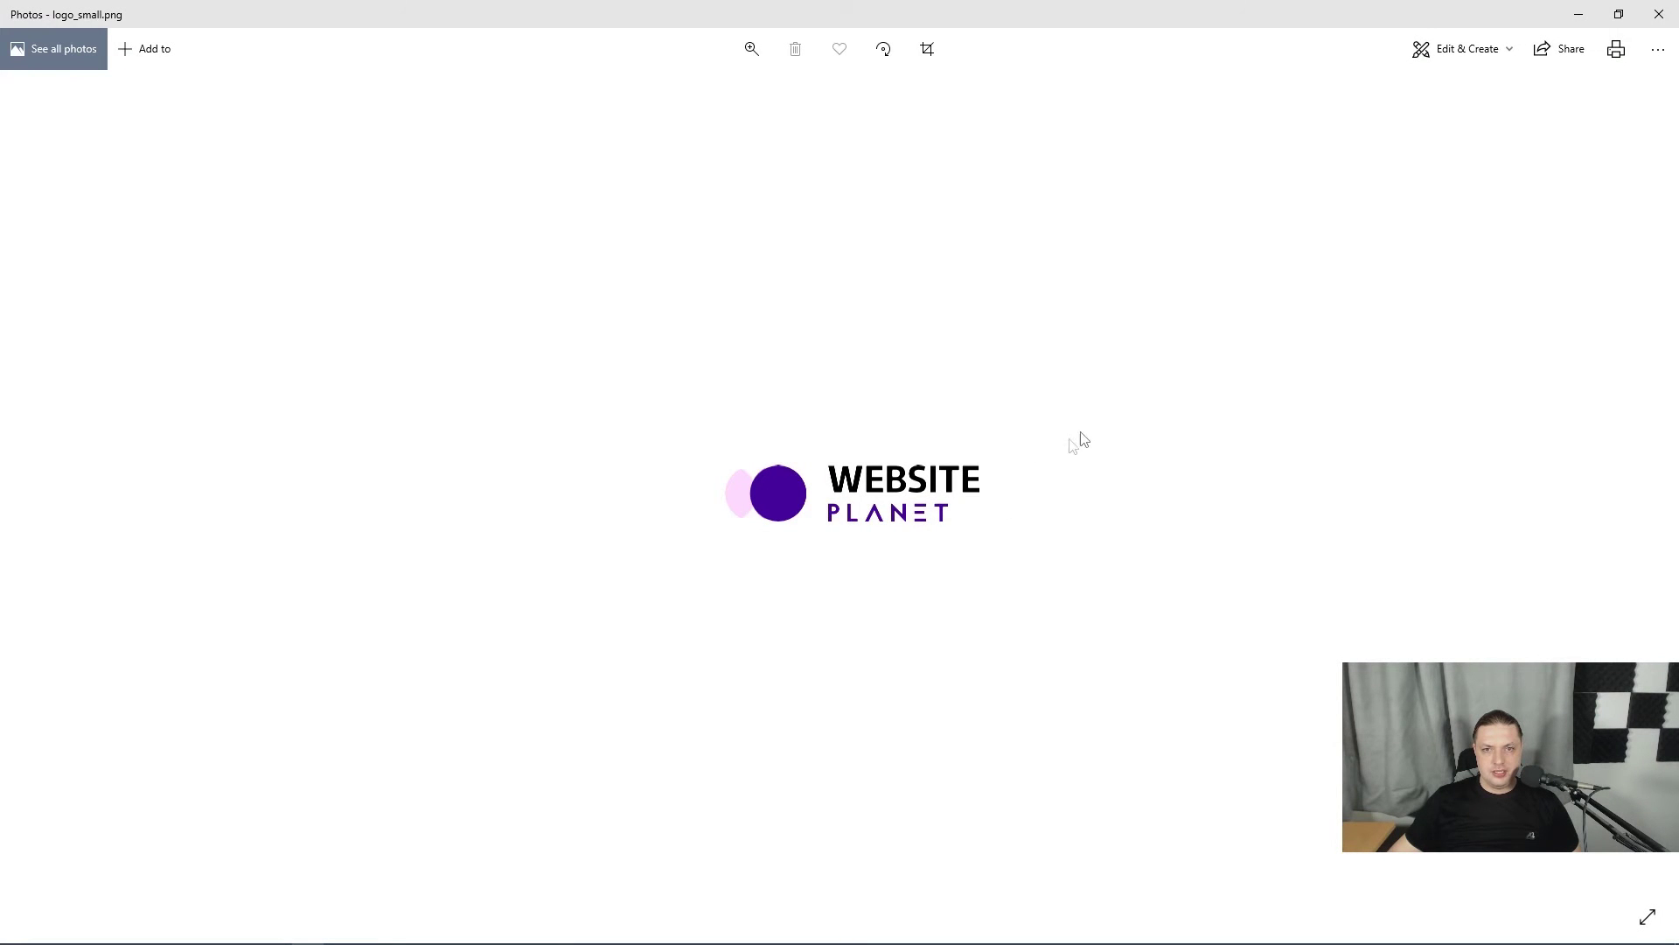
click(1660, 14)
key(super)
- Launch Affinity Designer via 'aff', switch to logo_medium_resolution.png and zoom it to 100%
text(affi)
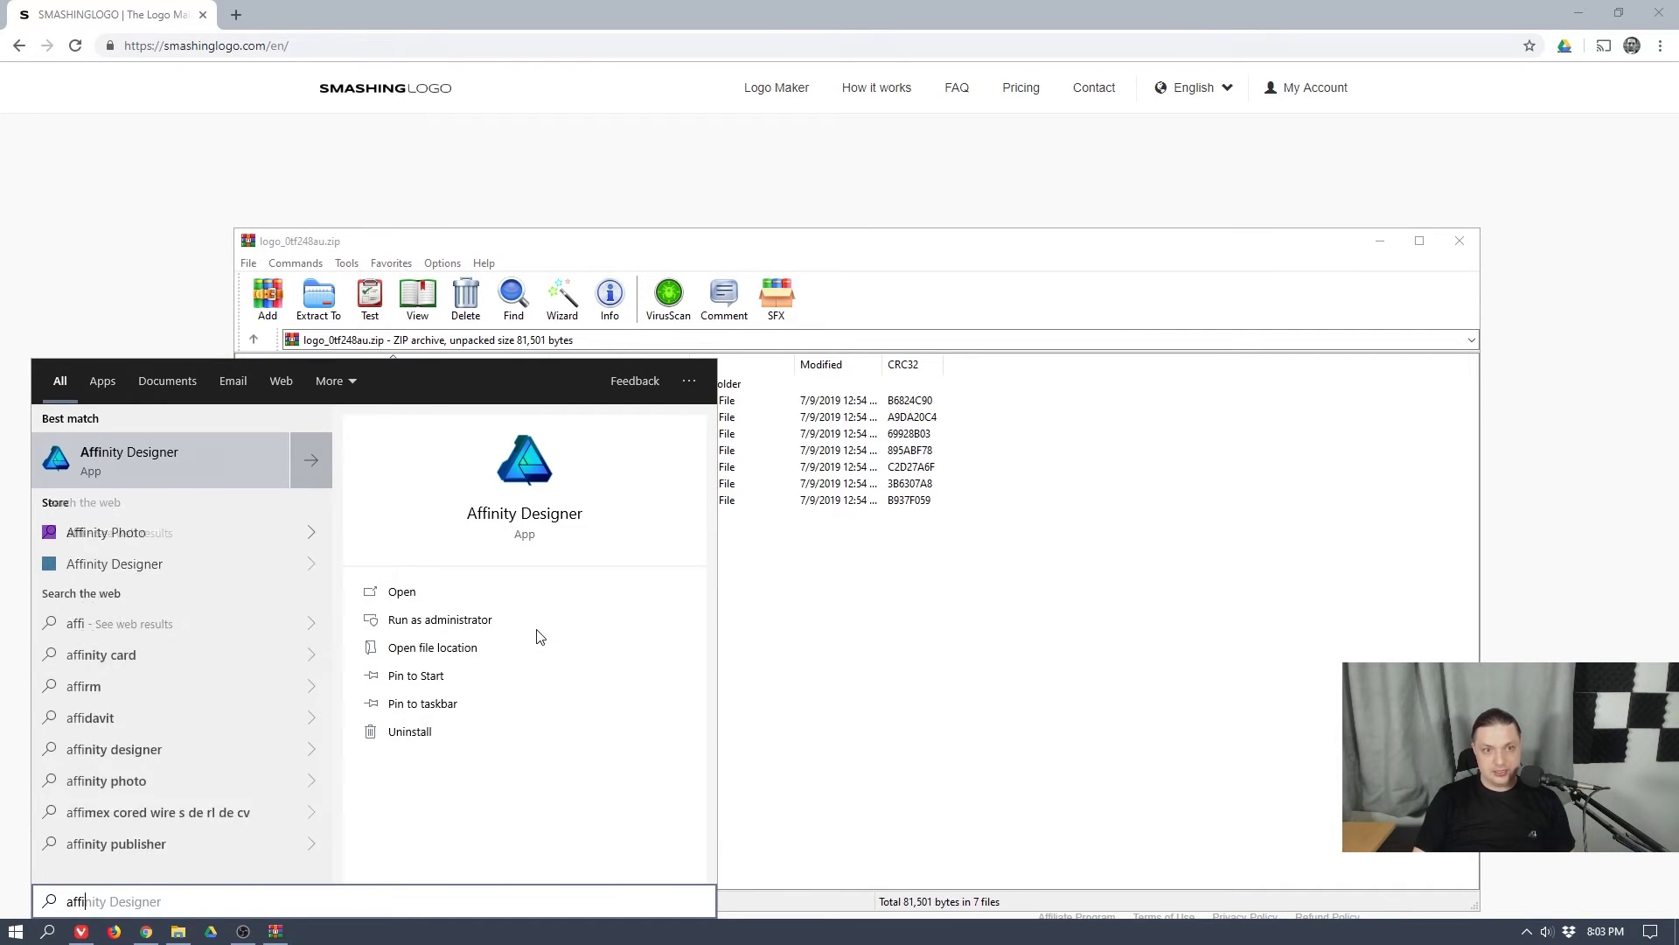
key(Return)
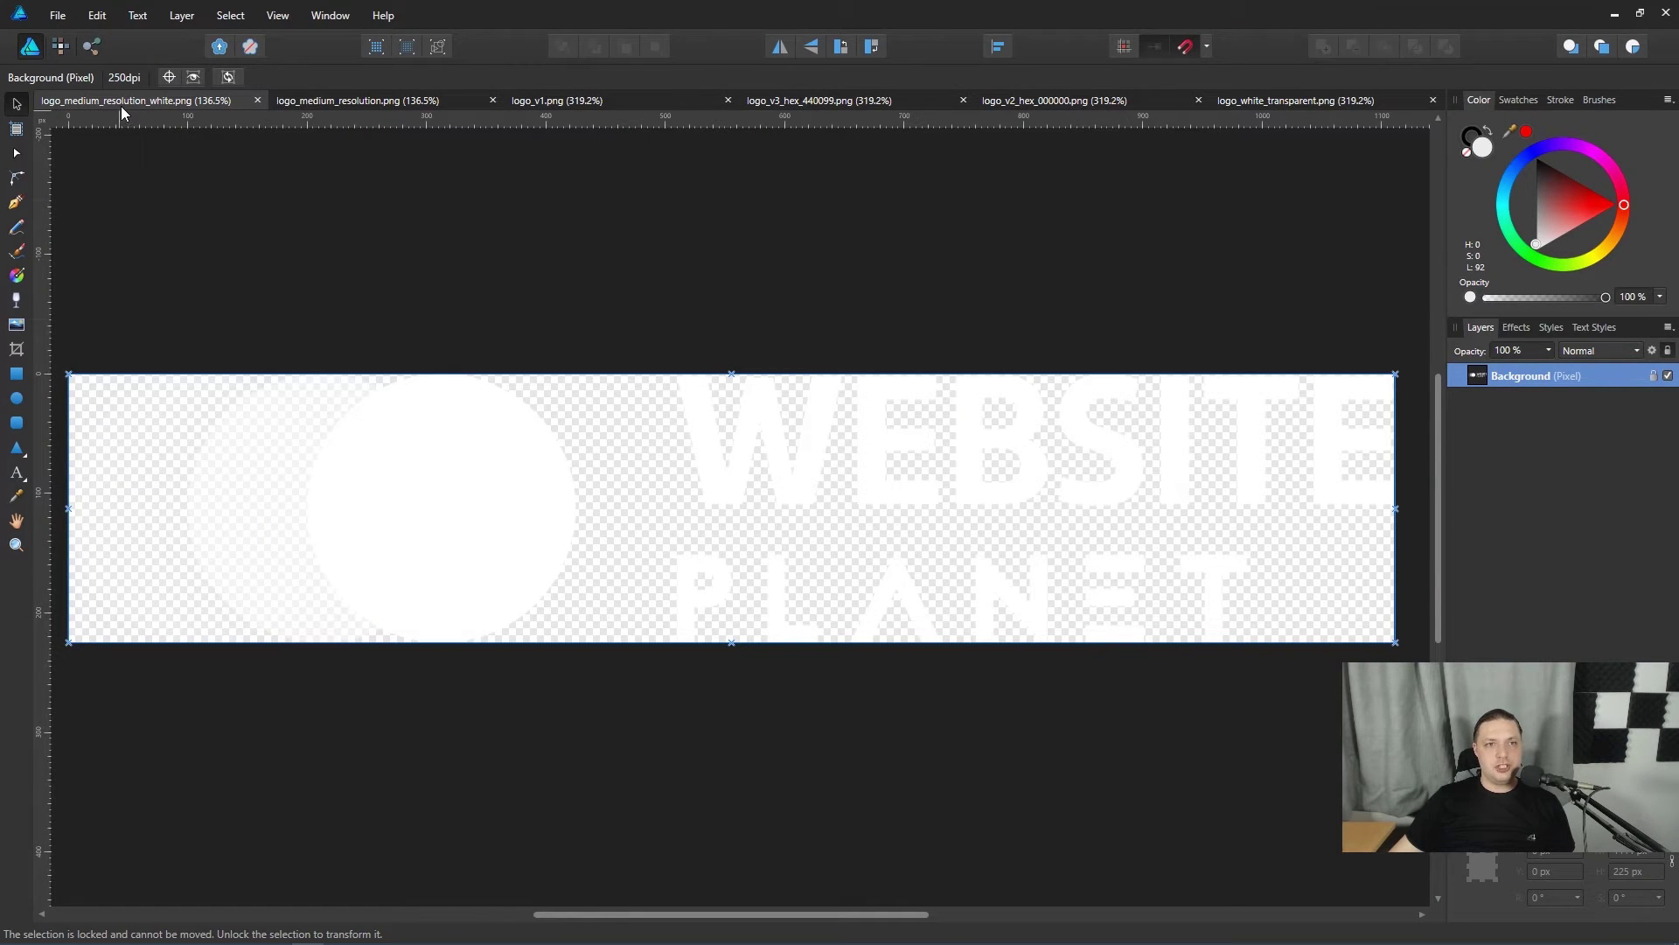
click(363, 99)
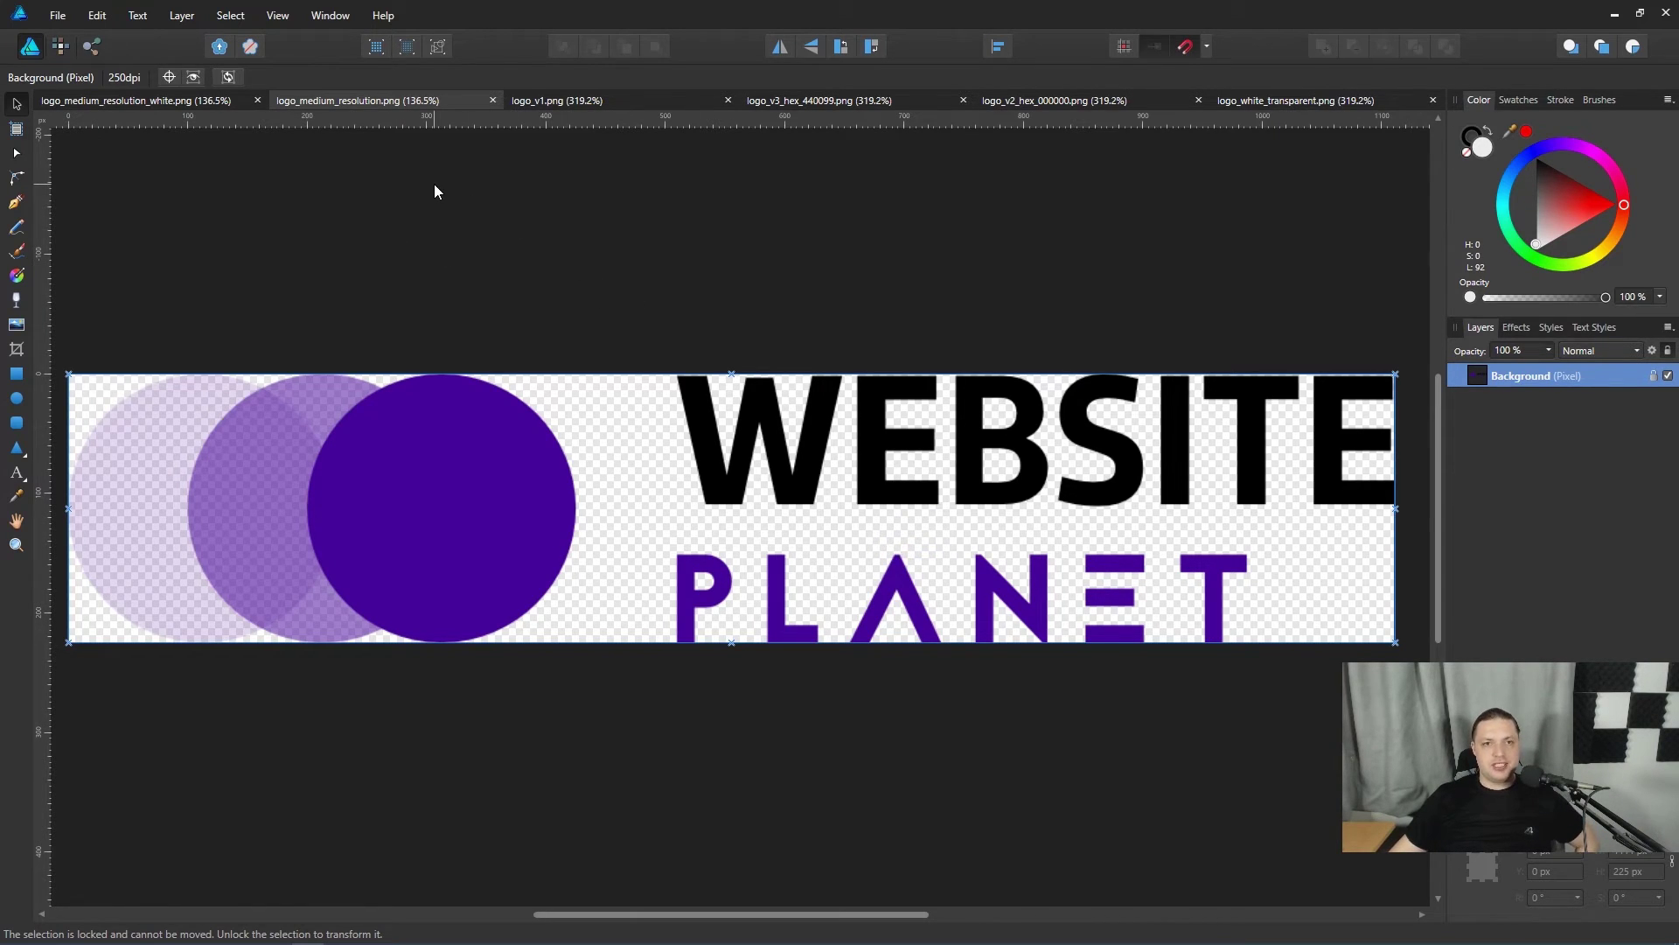
scroll(435, 190, down, 1)
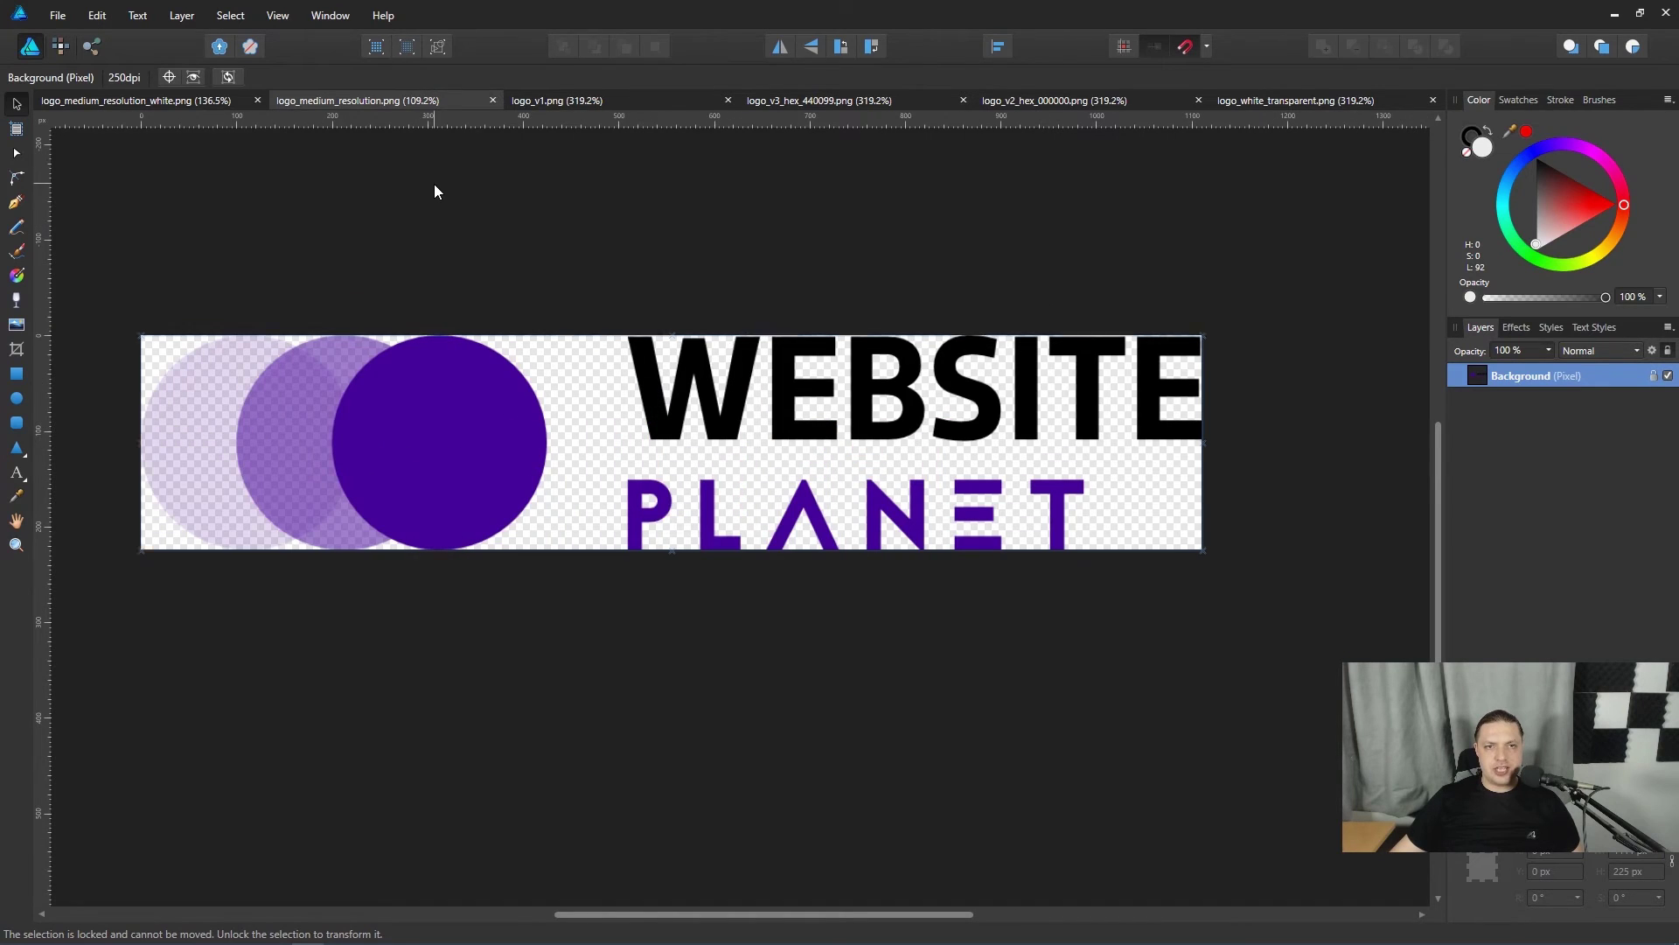
click(277, 15)
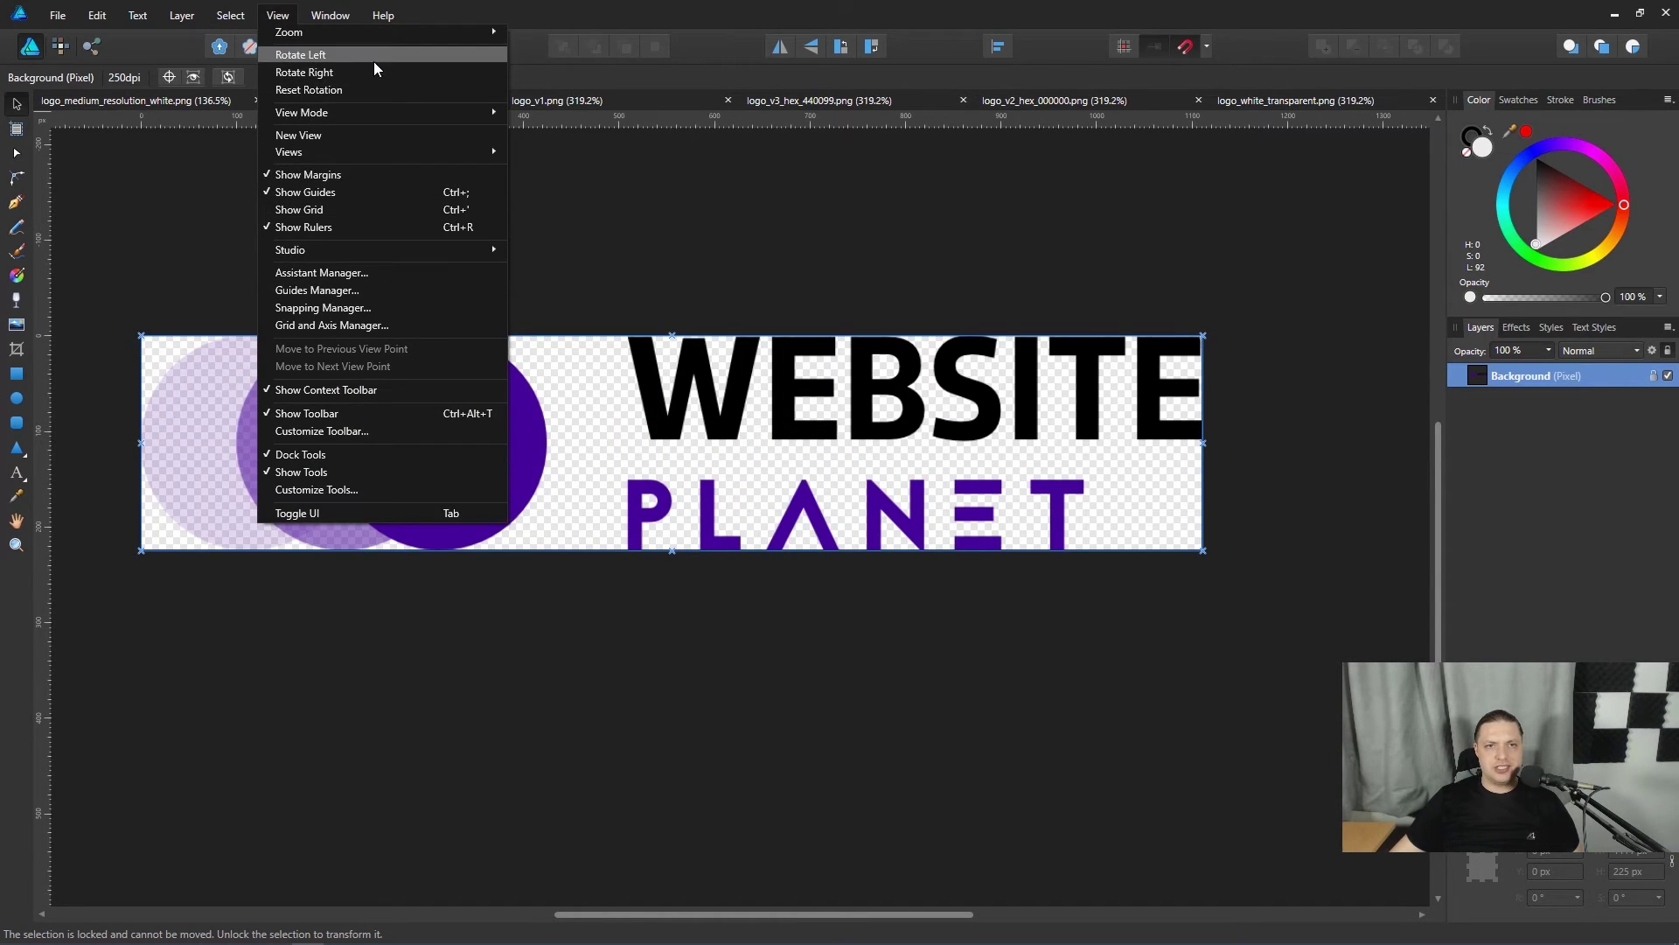
mouse_move(394, 38)
click(581, 108)
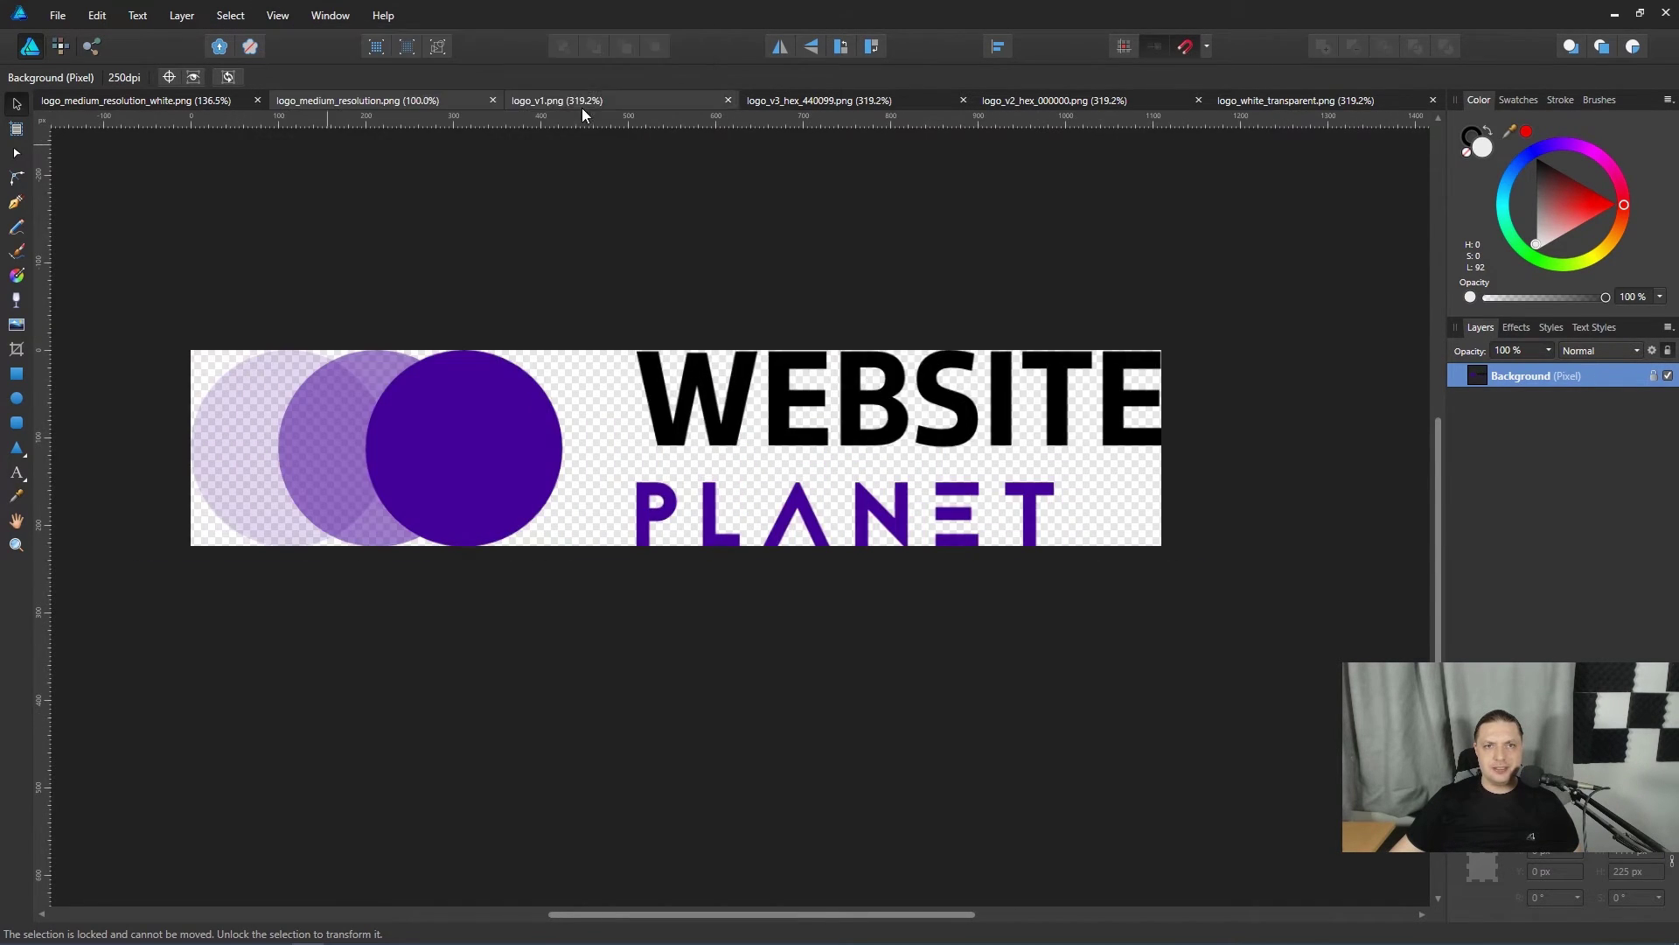